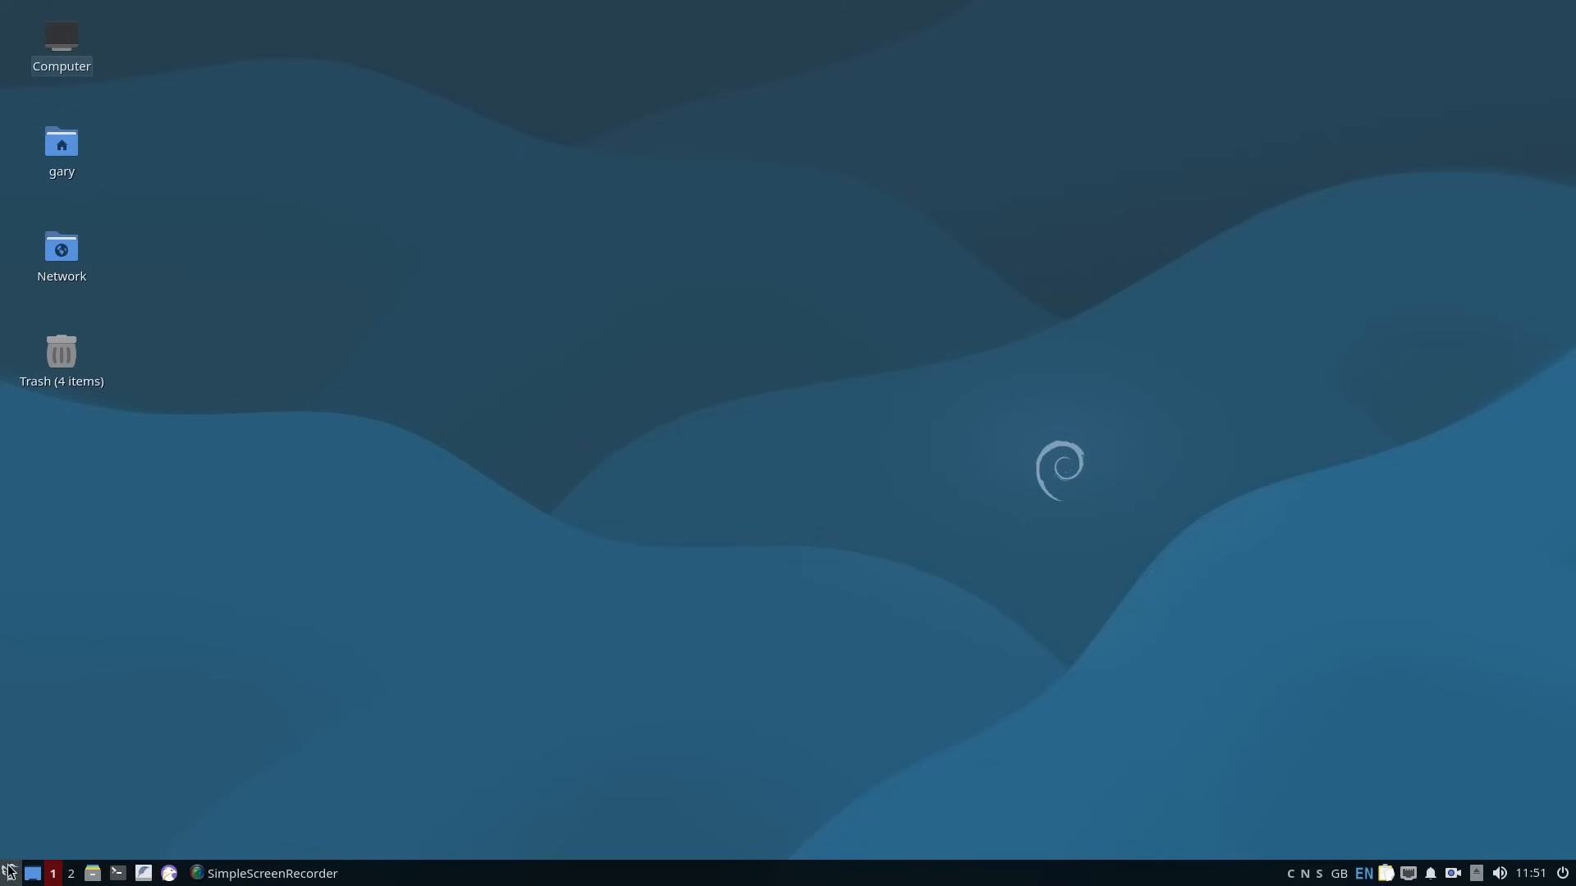
Launch Calligra Words, create a document from the Blank Document template and maximise its window.
{"action": "left_click", "coordinate": [9, 872]}
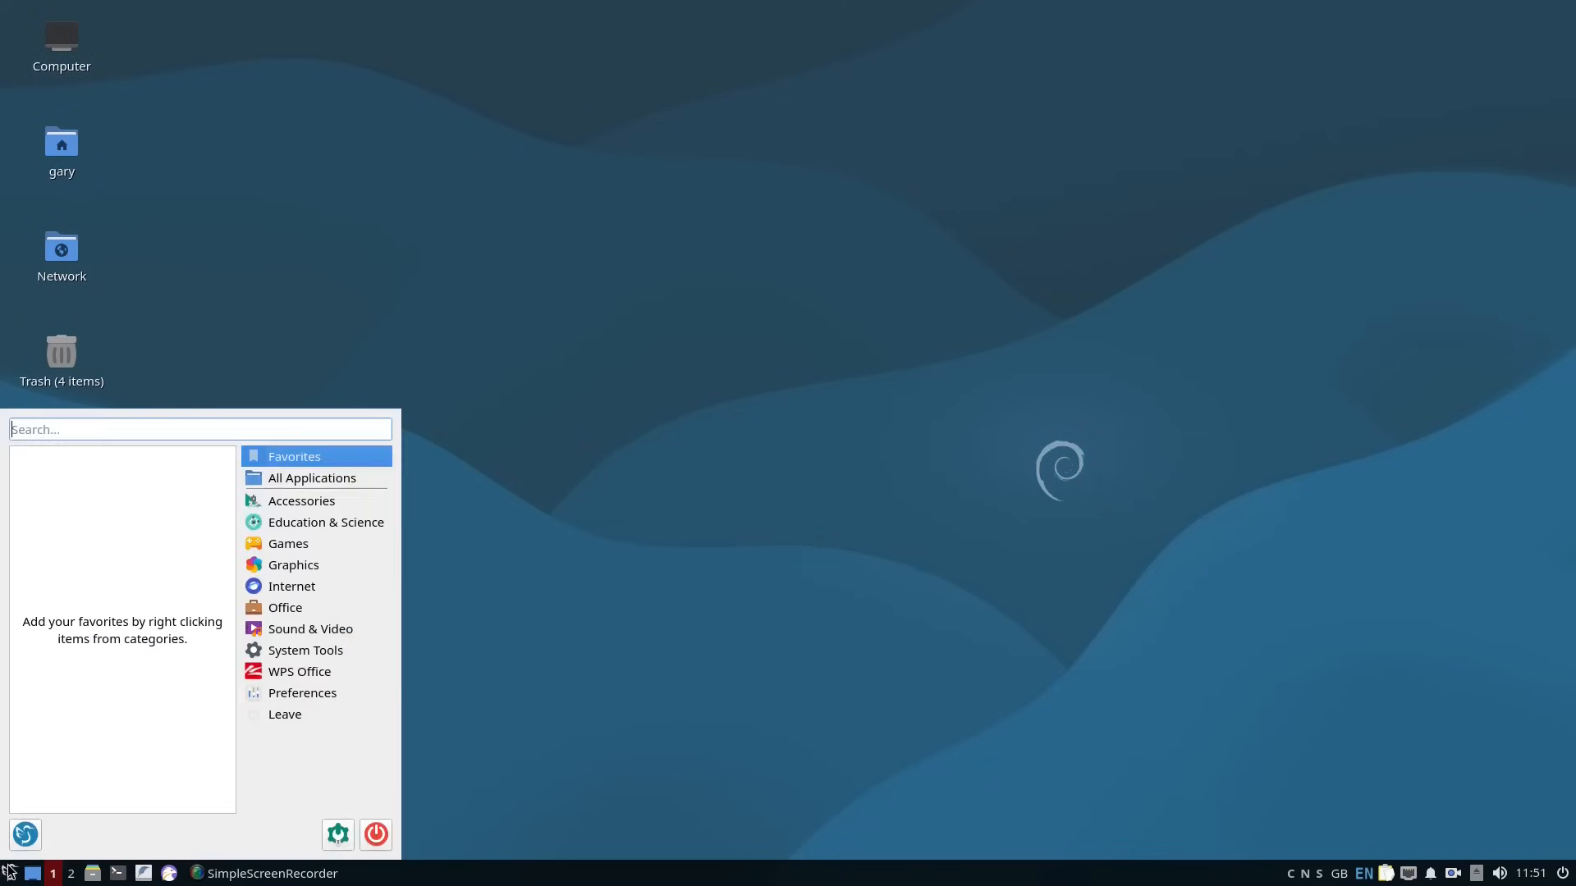
{"action": "type", "text": "ca"}
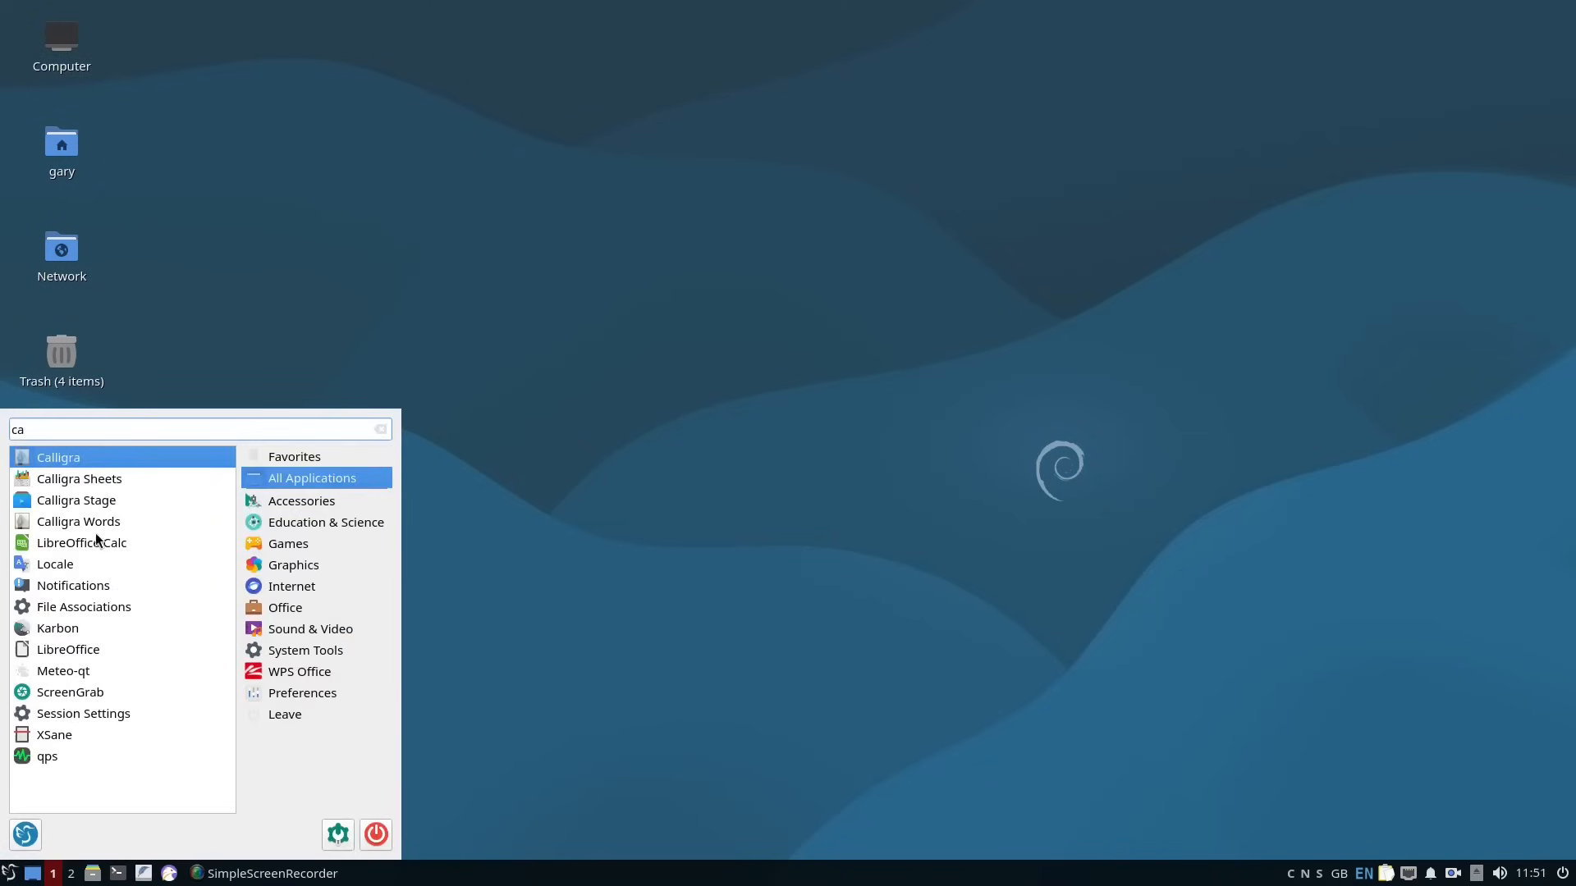
{"action": "left_click", "coordinate": [96, 523]}
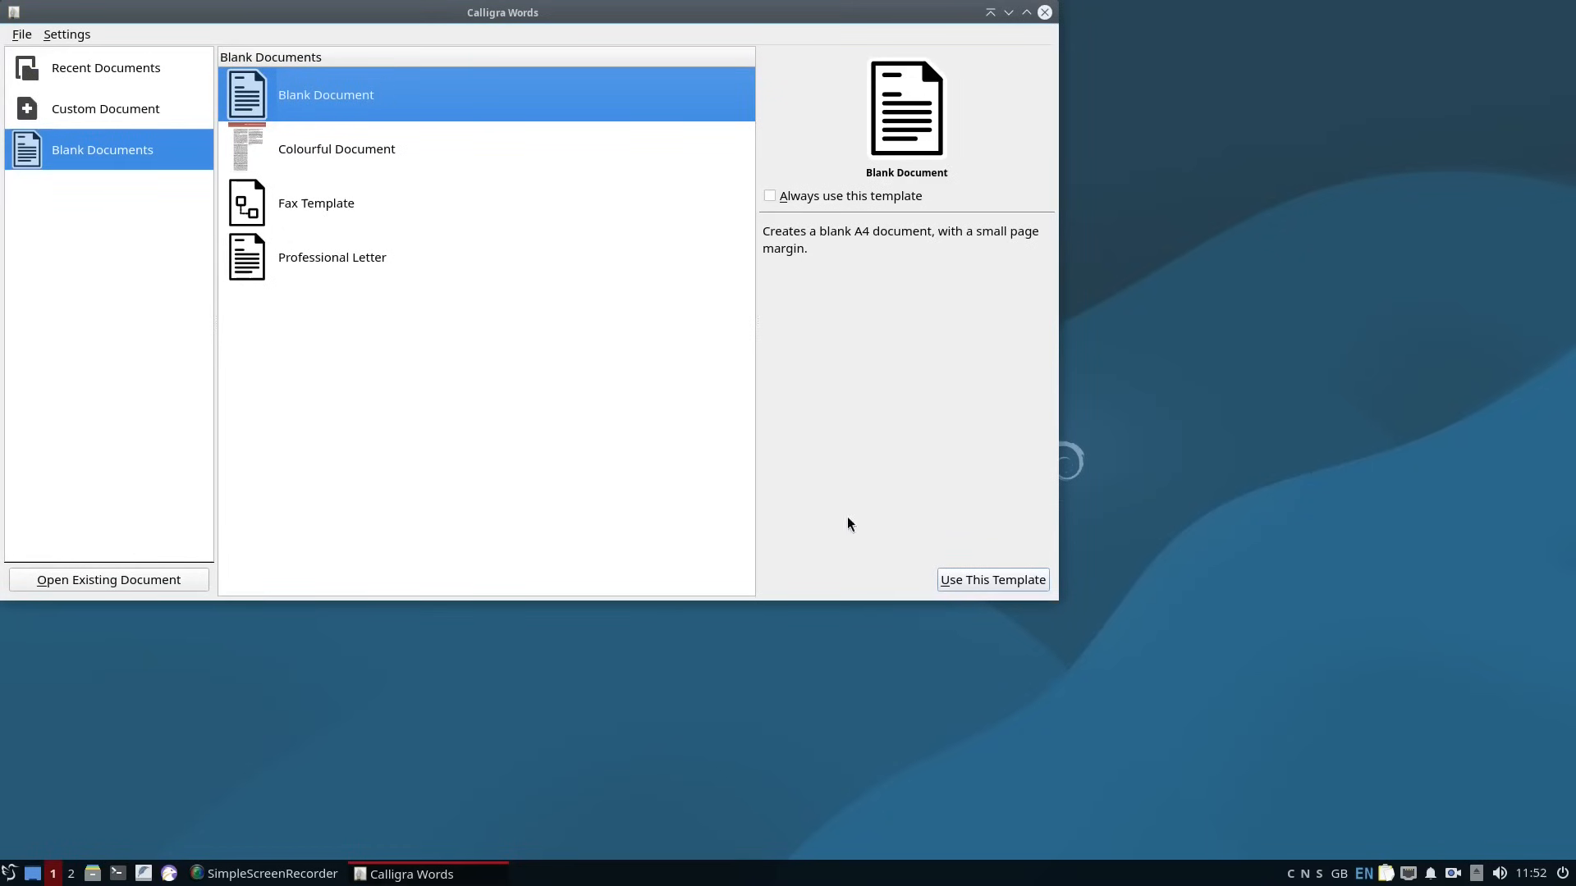
{"action": "left_click", "coordinate": [970, 581]}
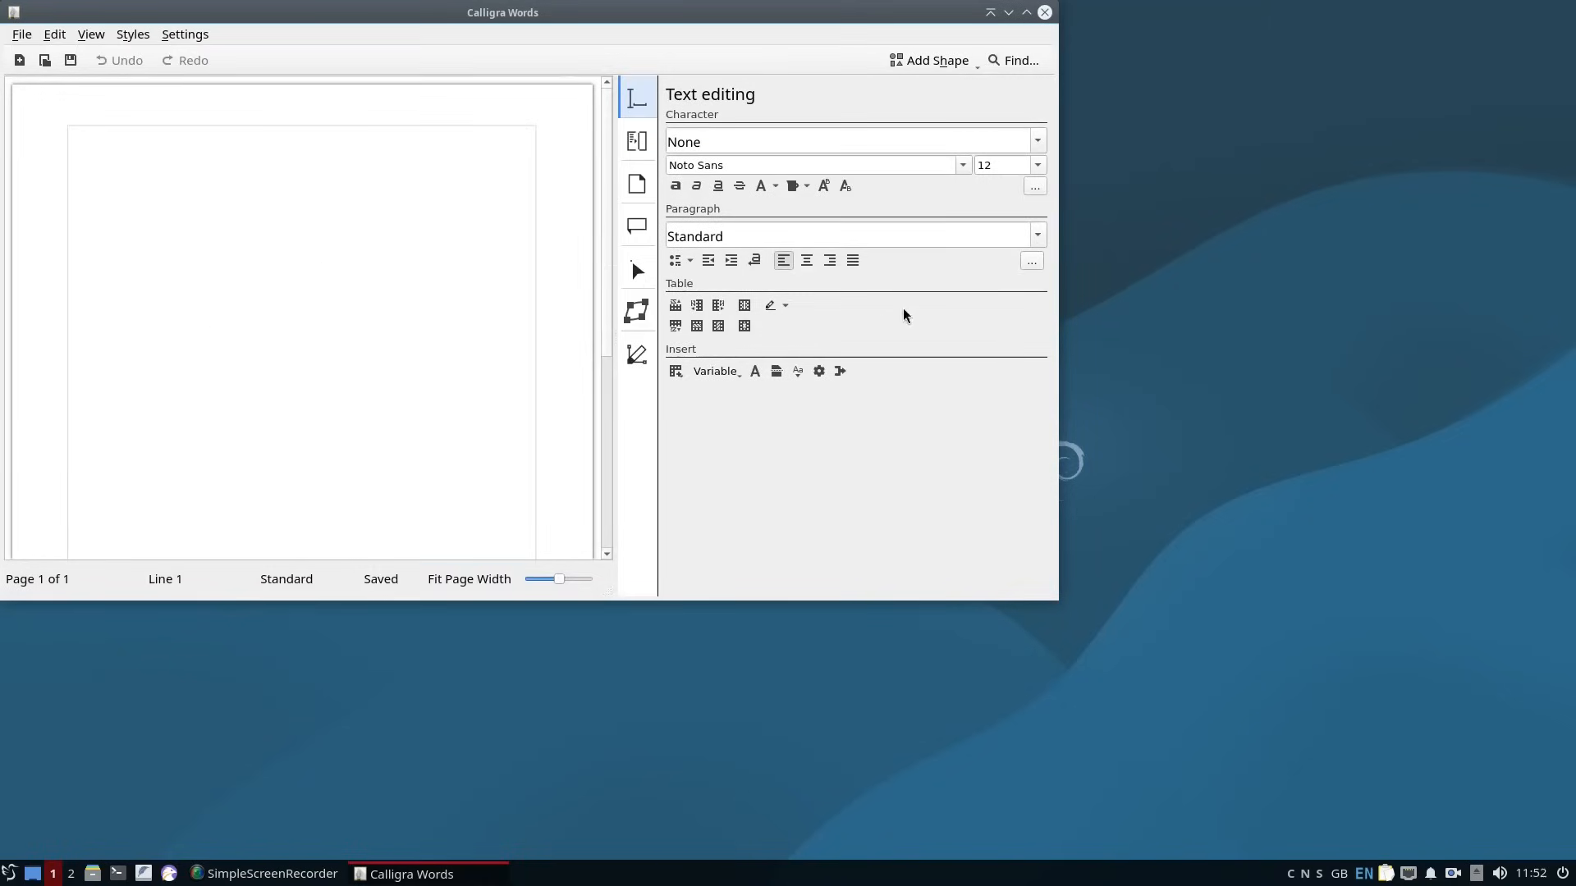
{"action": "left_click", "coordinate": [1026, 12]}
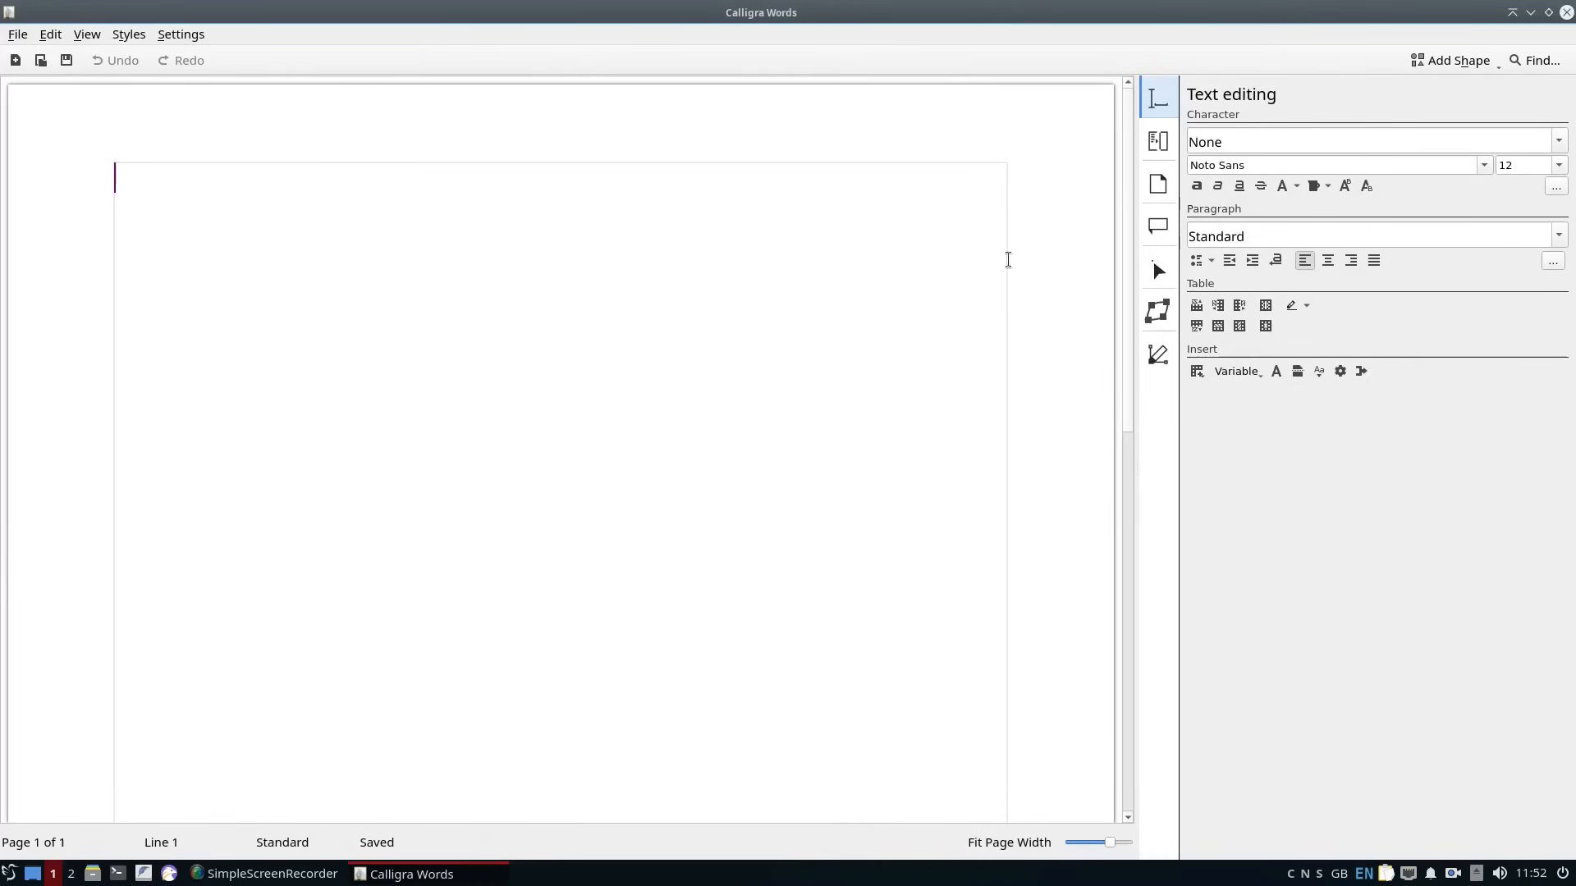
Set the font of the blank document's text to Arial.
{"action": "left_click", "coordinate": [1484, 165]}
{"action": "left_click_drag", "start_coordinate": [1567, 196], "coordinate": [1568, 205]}
{"action": "left_click", "coordinate": [1104, 263]}
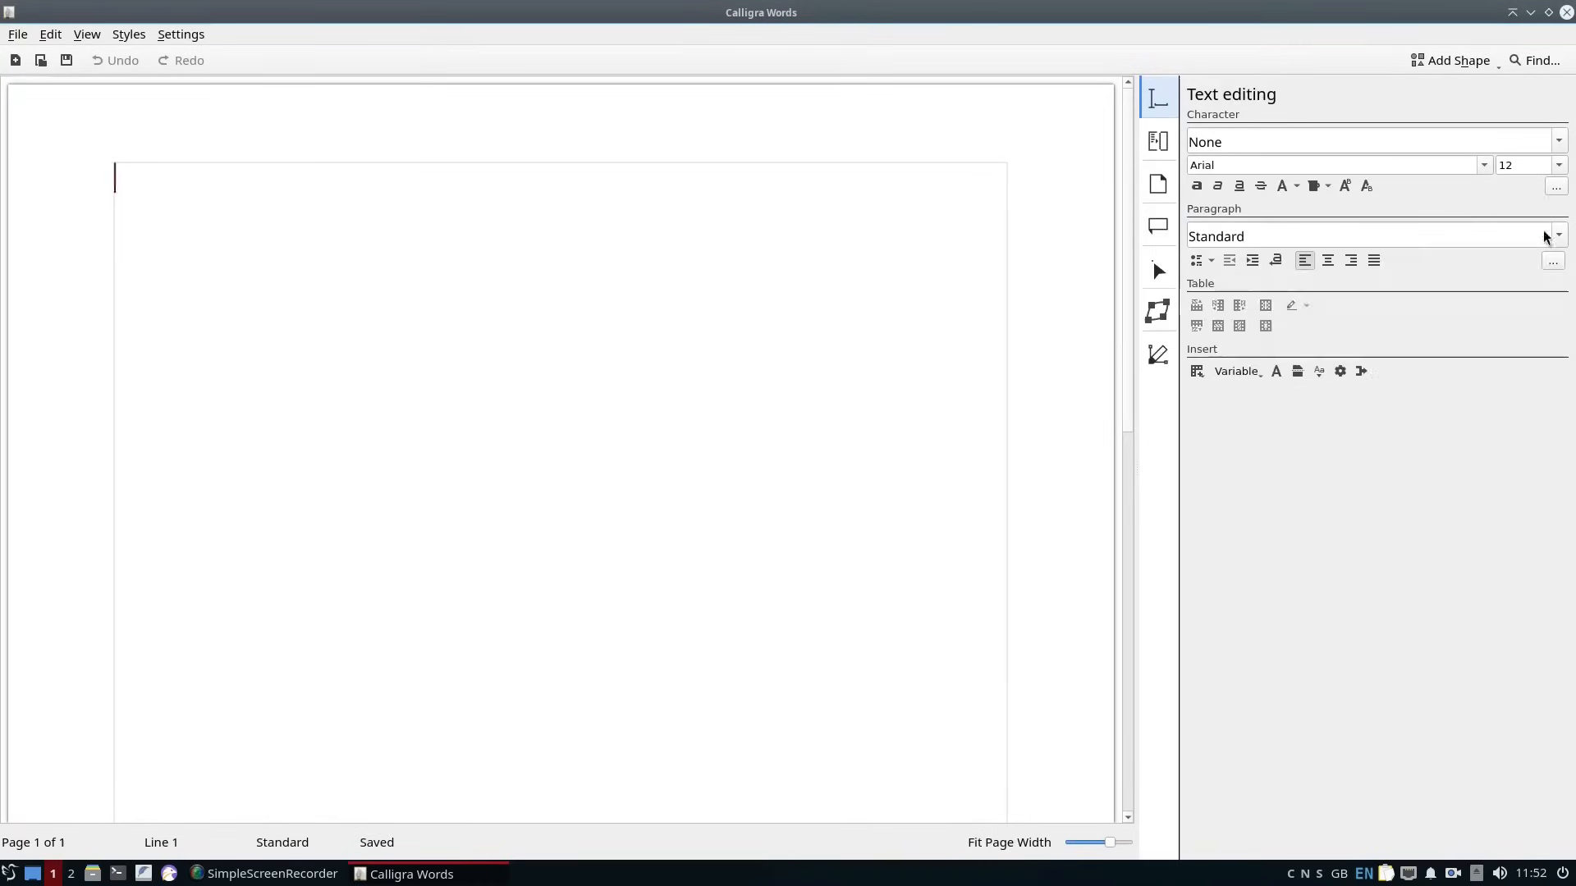
Apply the Document Title paragraph style, enter the title "Calligra" on the first line and align it left.
{"action": "left_click", "coordinate": [1559, 236]}
{"action": "left_click_drag", "start_coordinate": [1561, 287], "coordinate": [1567, 675]}
{"action": "left_click", "coordinate": [1291, 390]}
{"action": "type", "text": "Calligra"}
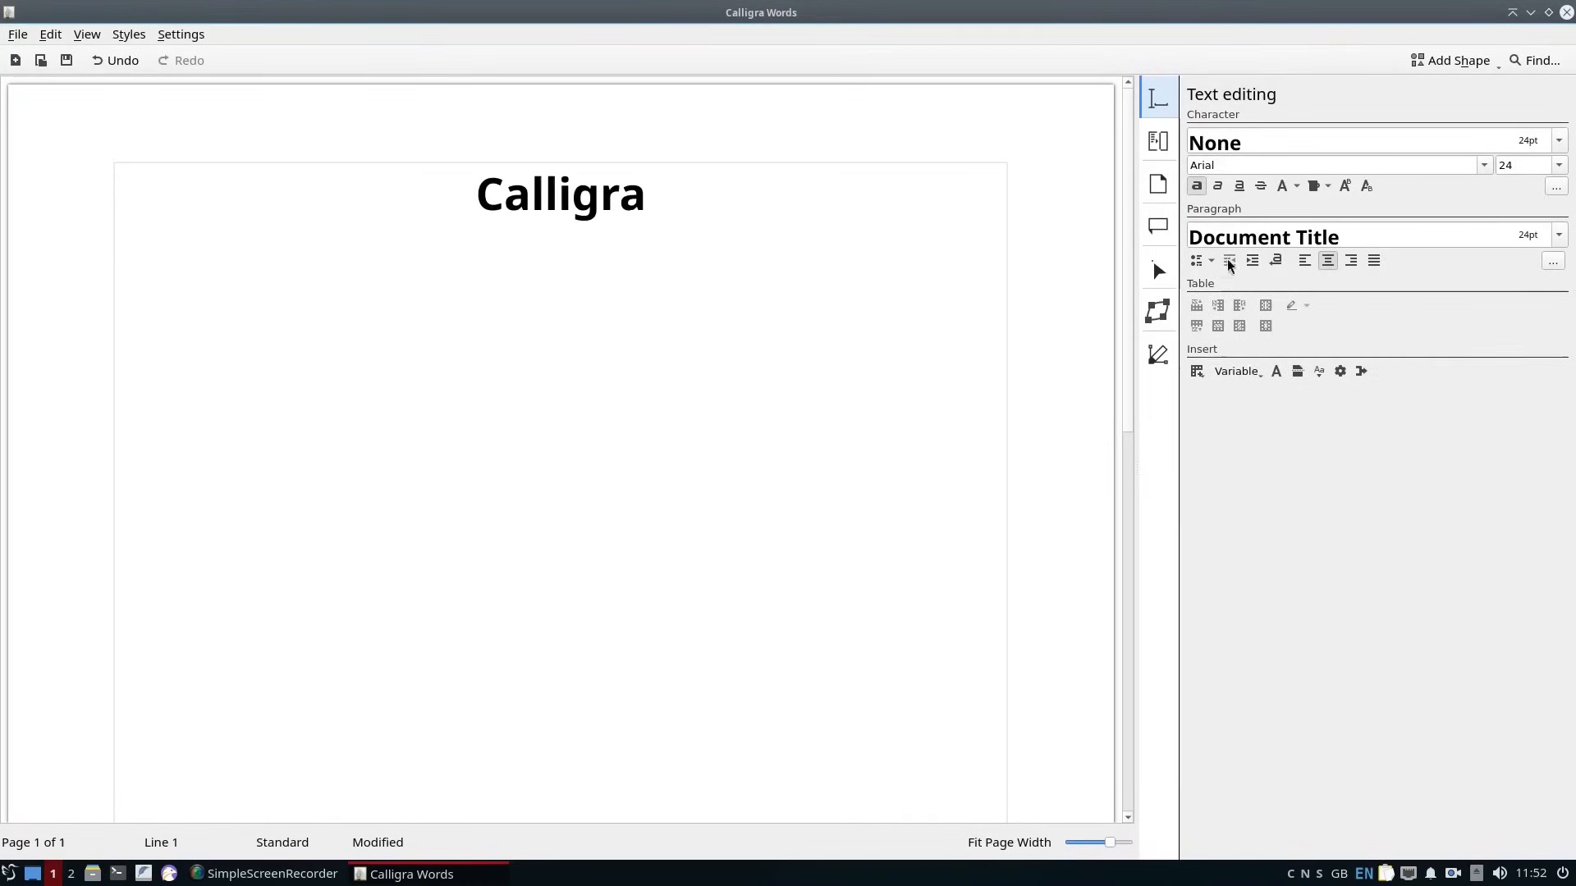
{"action": "left_click", "coordinate": [1304, 260]}
Add a second line reading "NEWS Letter" below the title in the Document Title style.
{"action": "key", "text": "Return"}
{"action": "type", "text": "NEWS Letter"}
{"action": "key", "text": "shift+Home"}
{"action": "left_click", "coordinate": [1558, 236]}
{"action": "left_click", "coordinate": [1290, 270]}
Make the word "Letter" in the second line italic and colour it blue.
{"action": "key", "text": "ctrl+shift+Right"}
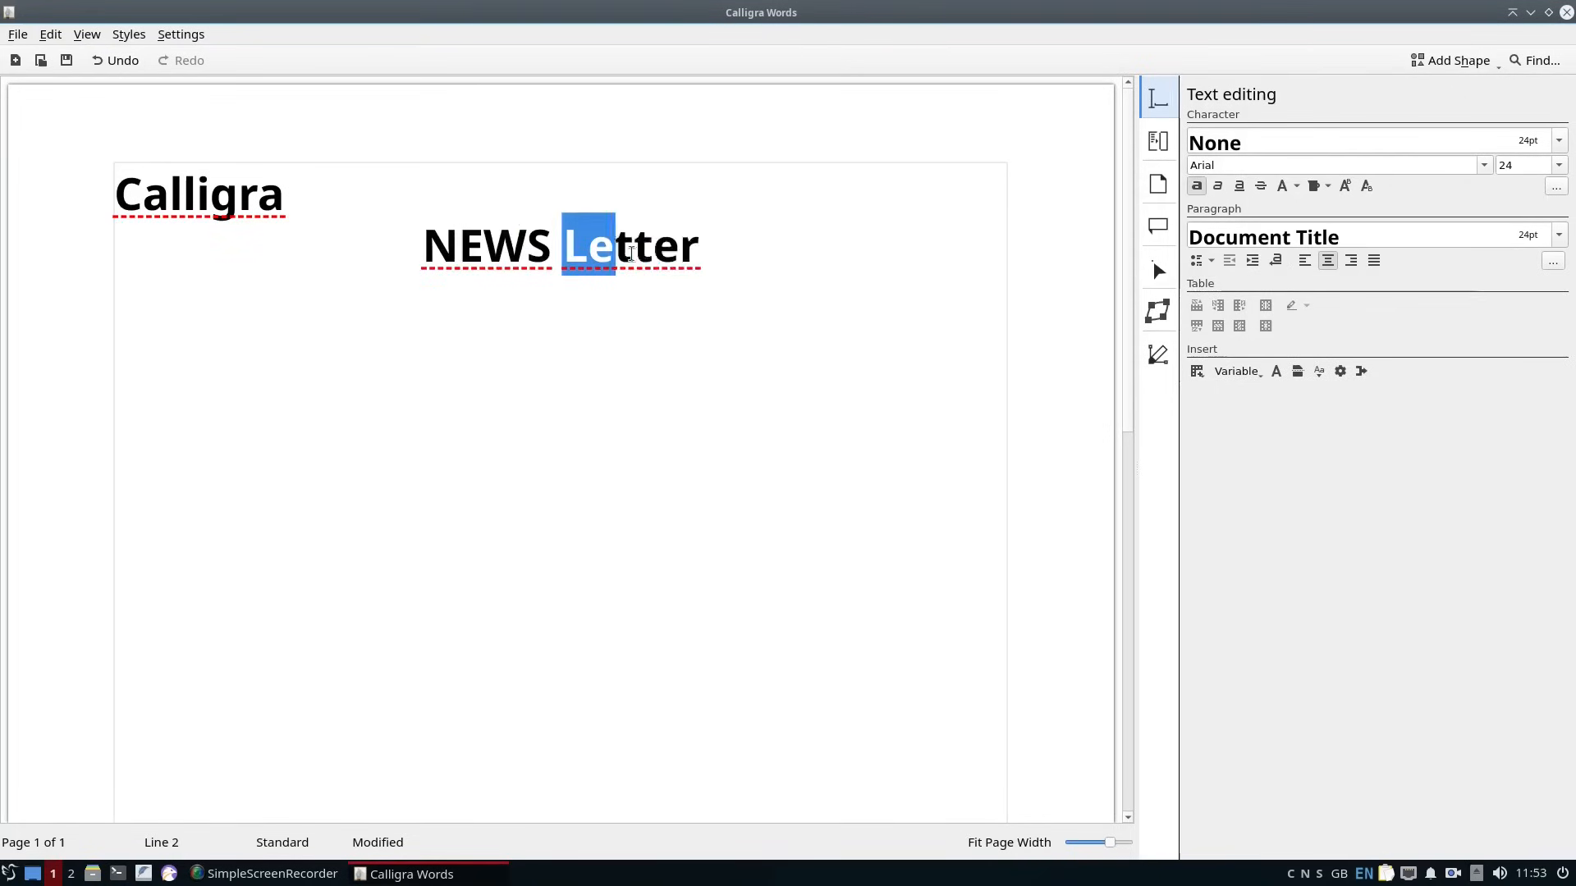
{"action": "left_click", "coordinate": [1218, 185]}
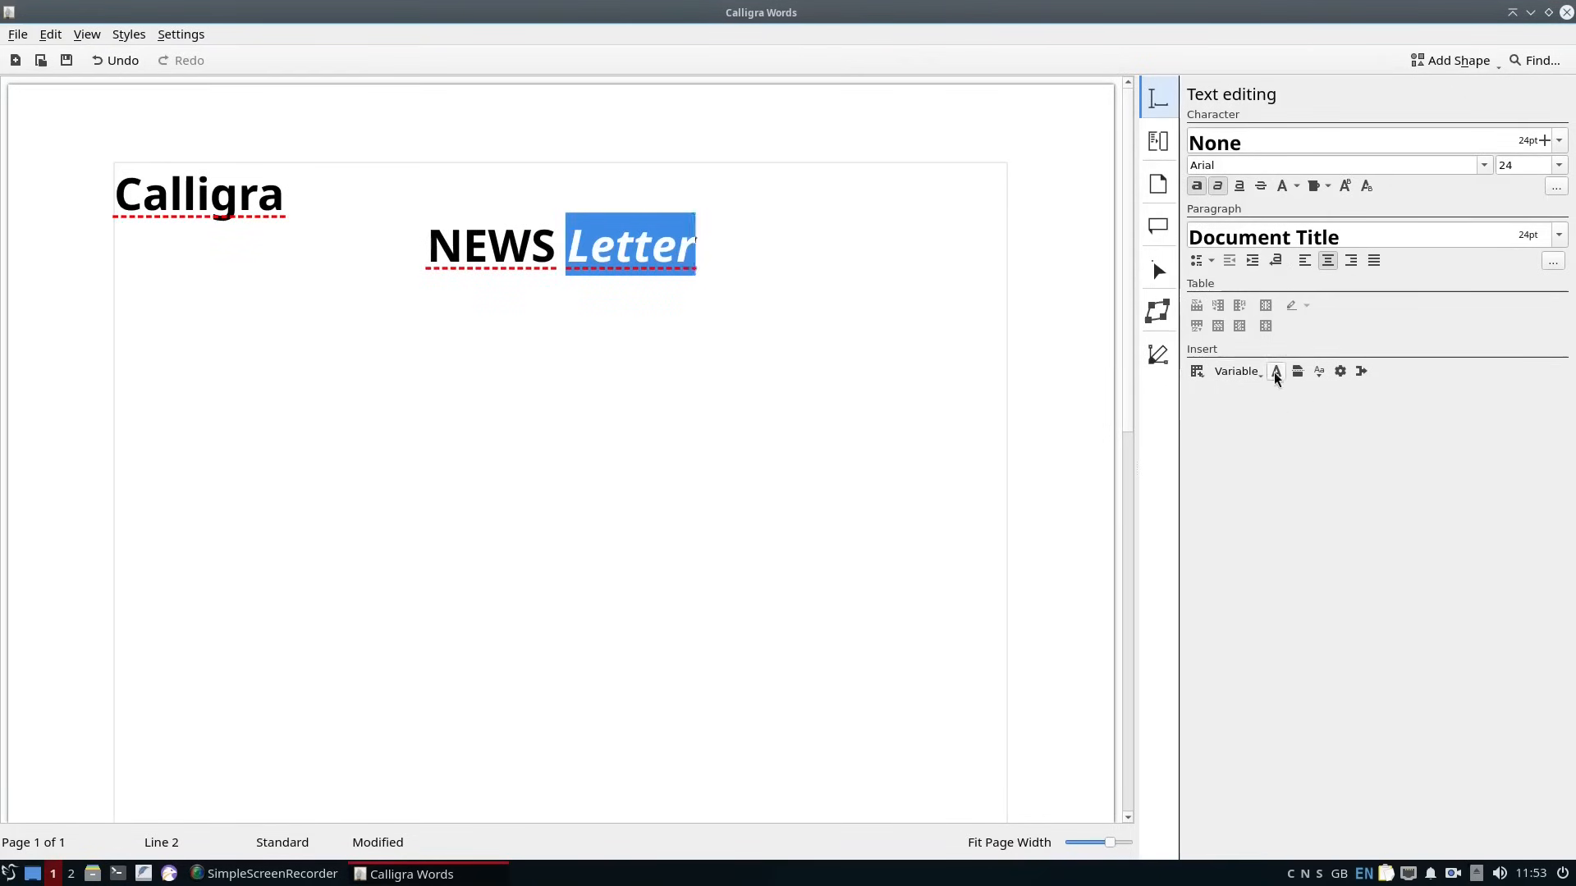
{"action": "left_click", "coordinate": [1297, 186]}
{"action": "left_click", "coordinate": [1374, 368]}
{"action": "left_click", "coordinate": [805, 337]}
Enlarge the whole "NEWS Letter" line to font size 72 and centre it.
{"action": "triple_click", "coordinate": [637, 246]}
{"action": "left_click", "coordinate": [1304, 261]}
{"action": "left_click", "coordinate": [1559, 166]}
{"action": "left_click", "coordinate": [1536, 302]}
{"action": "left_click", "coordinate": [1327, 261]}
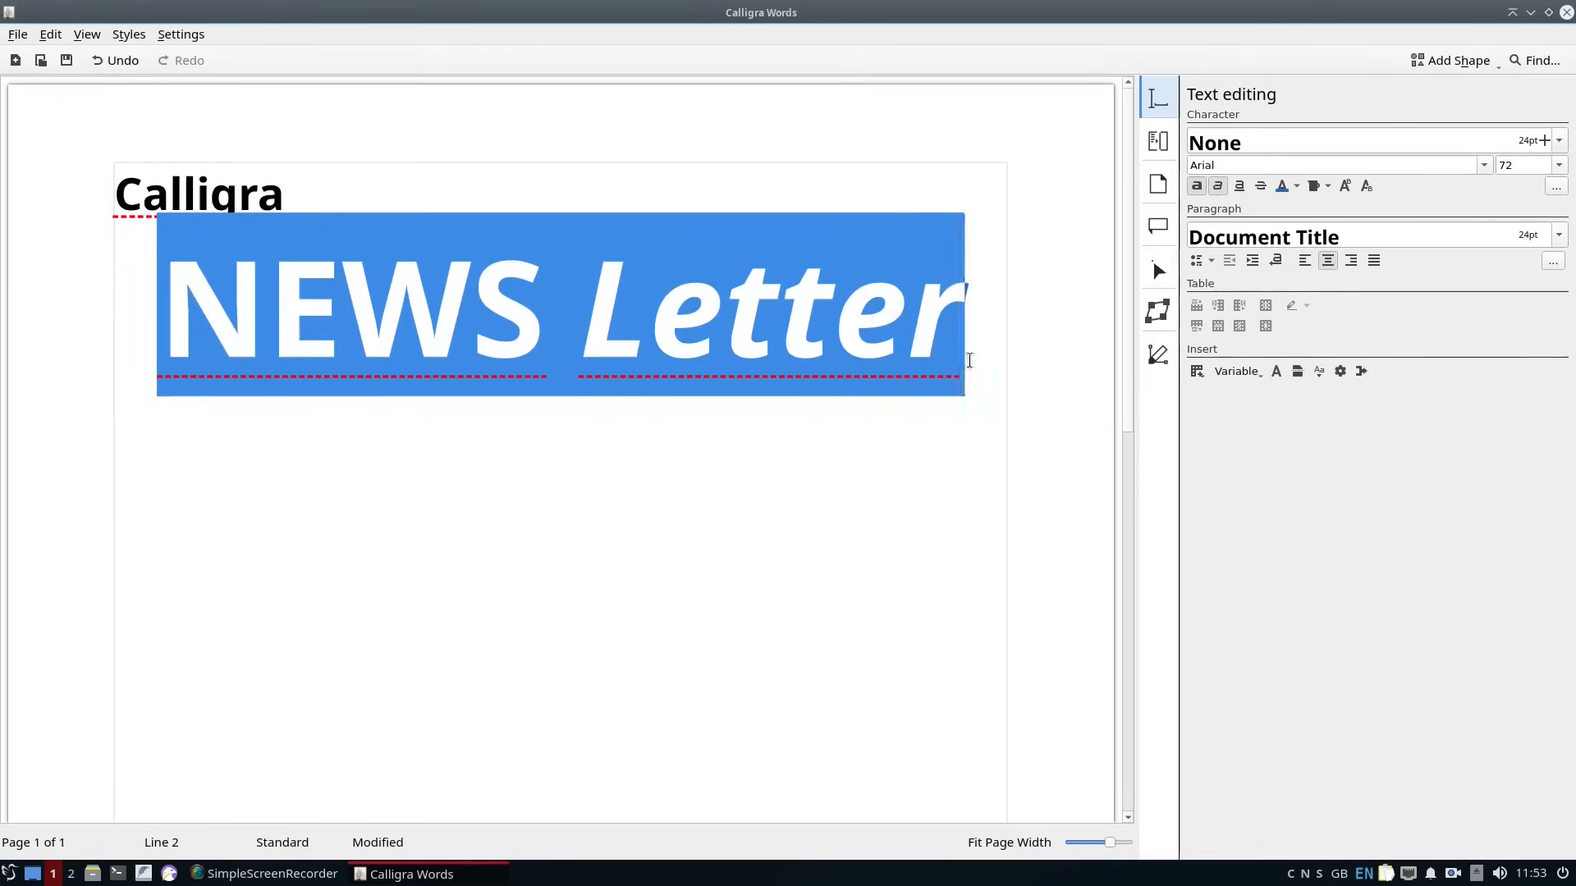
Try font size 80 on the "NEWS Letter" line, and settle on size 78.
{"action": "left_click", "coordinate": [1517, 166]}
{"action": "key", "text": "BackSpace"}
{"action": "key", "text": "BackSpace"}
{"action": "type", "text": "80"}
{"action": "key", "text": "Return"}
{"action": "key", "text": "BackSpace"}
{"action": "key", "text": "BackSpace"}
{"action": "type", "text": "78"}
{"action": "key", "text": "Return"}
{"action": "left_click", "coordinate": [986, 402]}
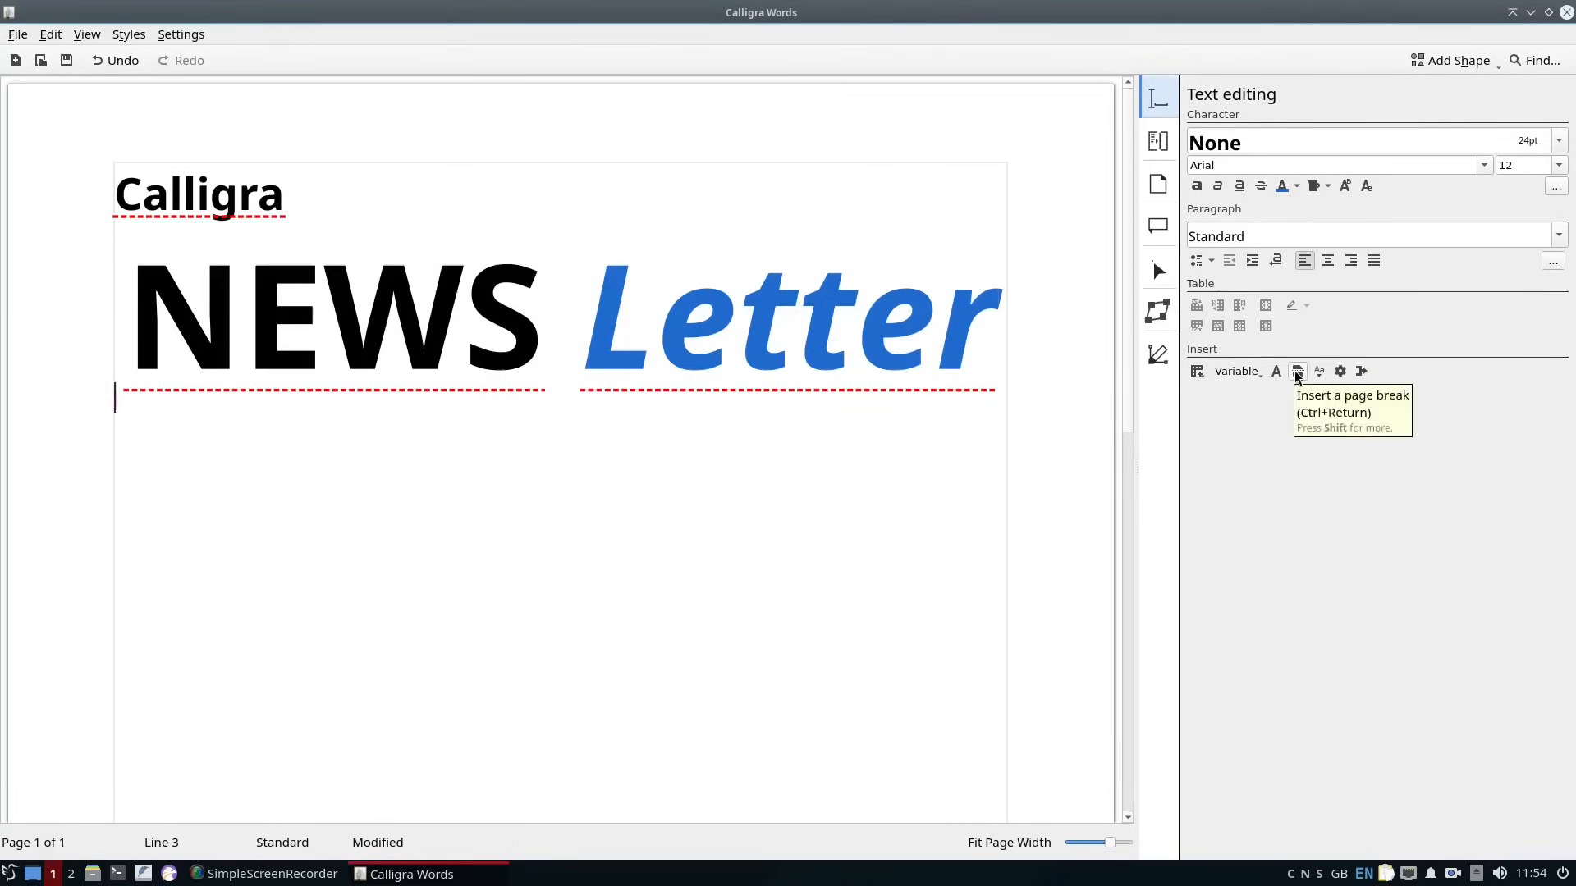
{"action": "left_click", "coordinate": [94, 38]}
{"action": "left_click", "coordinate": [840, 509]}
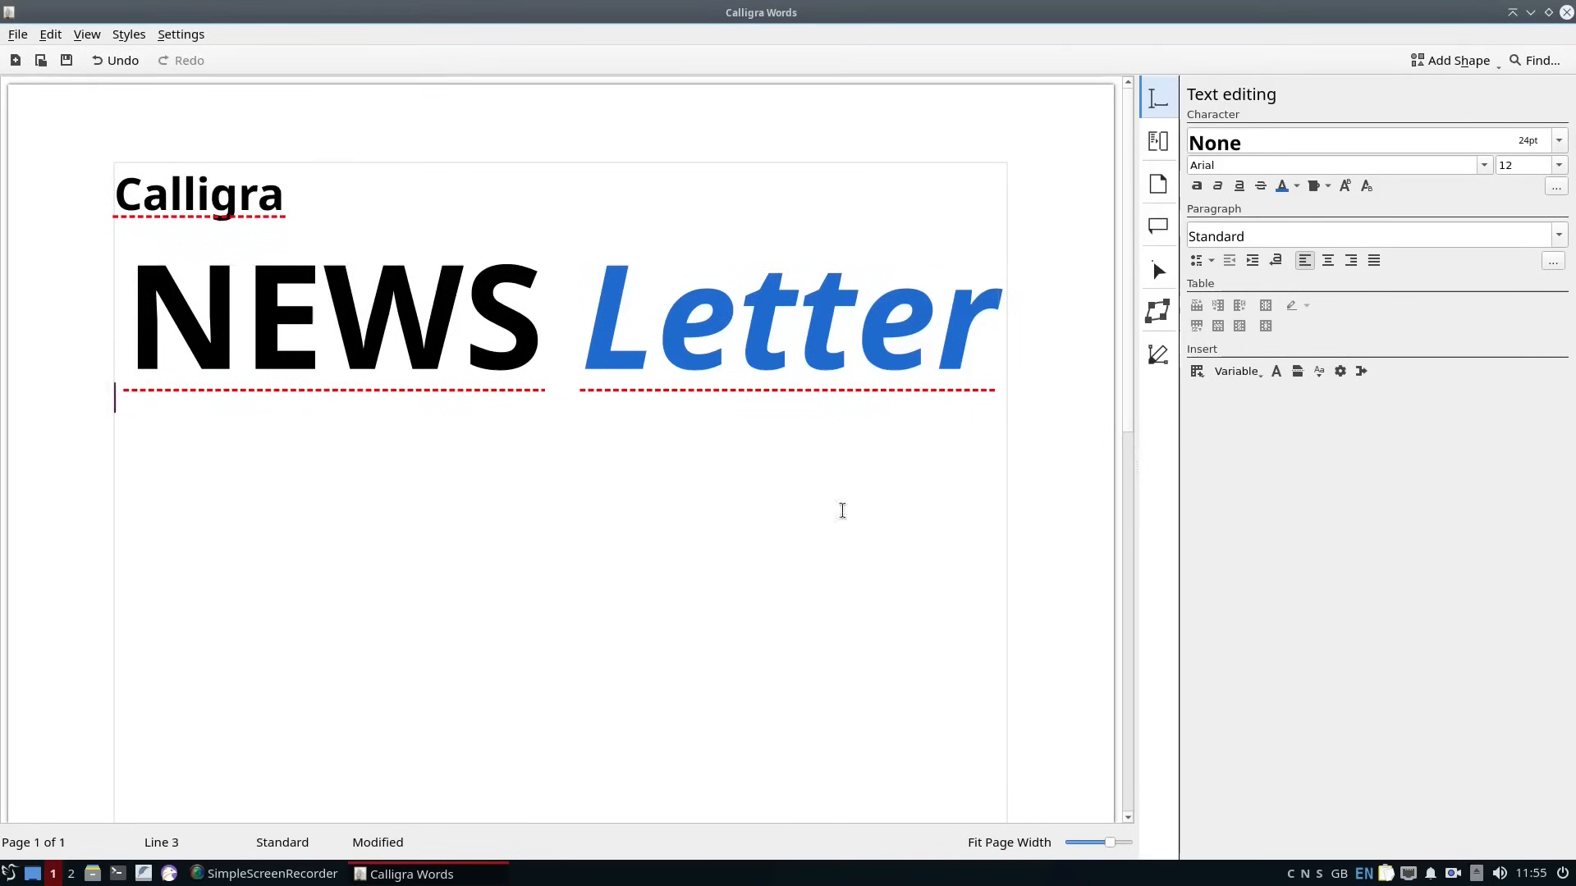
Add a picture shape to the page from an image file.
{"action": "left_click", "coordinate": [1483, 64]}
{"action": "left_click", "coordinate": [1319, 155]}
{"action": "left_click", "coordinate": [913, 431]}
{"action": "left_click", "coordinate": [439, 245]}
{"action": "left_click", "coordinate": [650, 248]}
{"action": "double_click", "coordinate": [651, 249]}
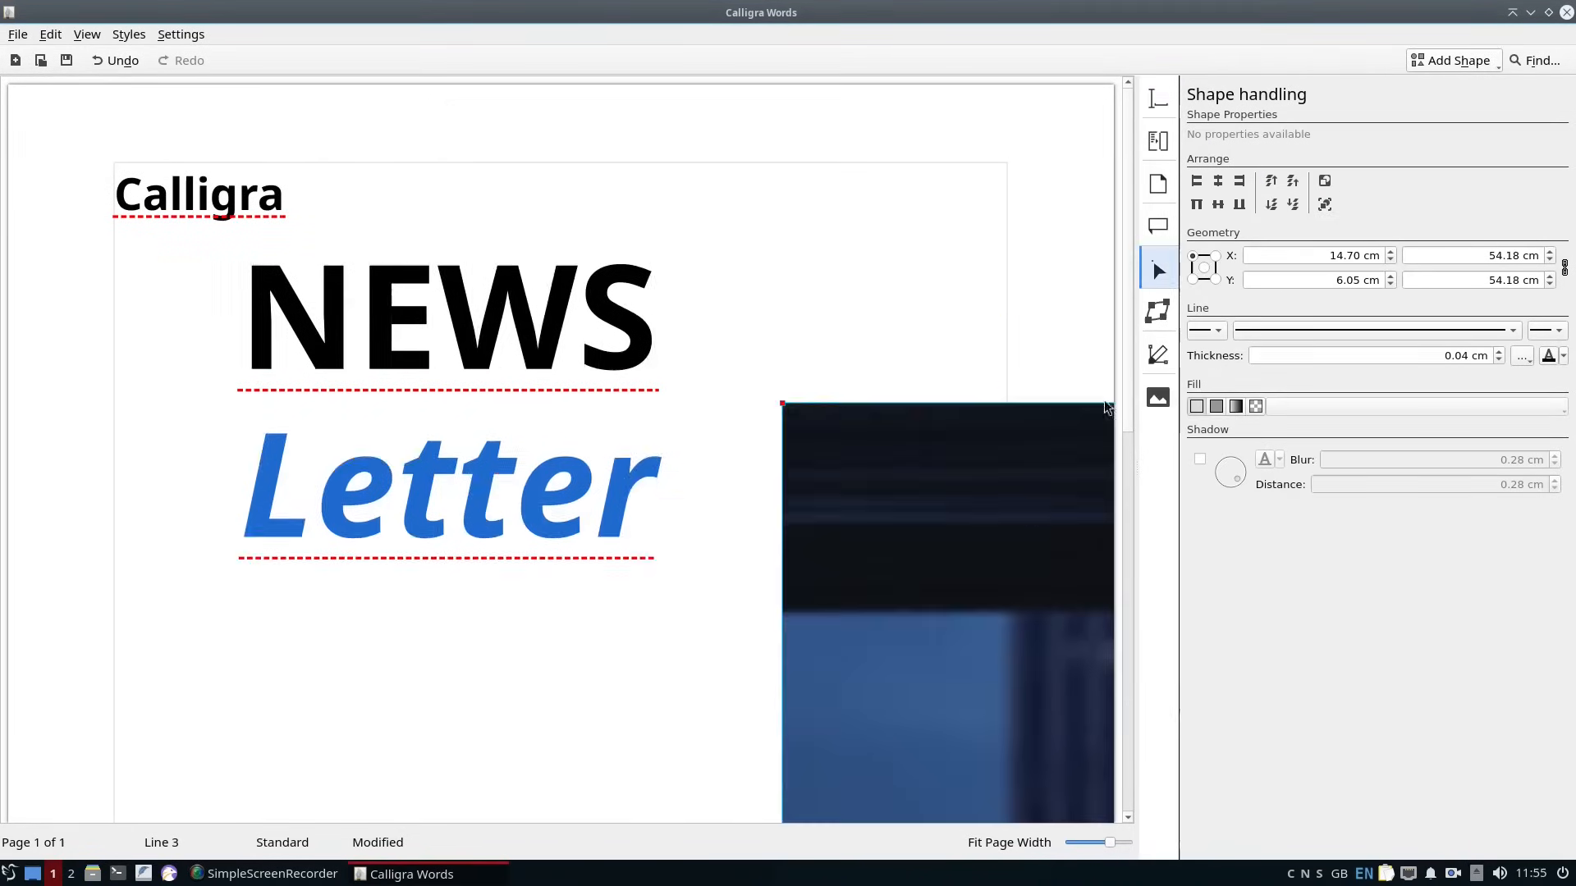
Examine the inserted picture's smart positioning and text run-around options.
{"action": "scroll", "coordinate": [896, 501], "scroll_direction": "down", "scroll_amount": 5}
{"action": "right_click", "coordinate": [897, 500]}
{"action": "left_click", "coordinate": [970, 601]}
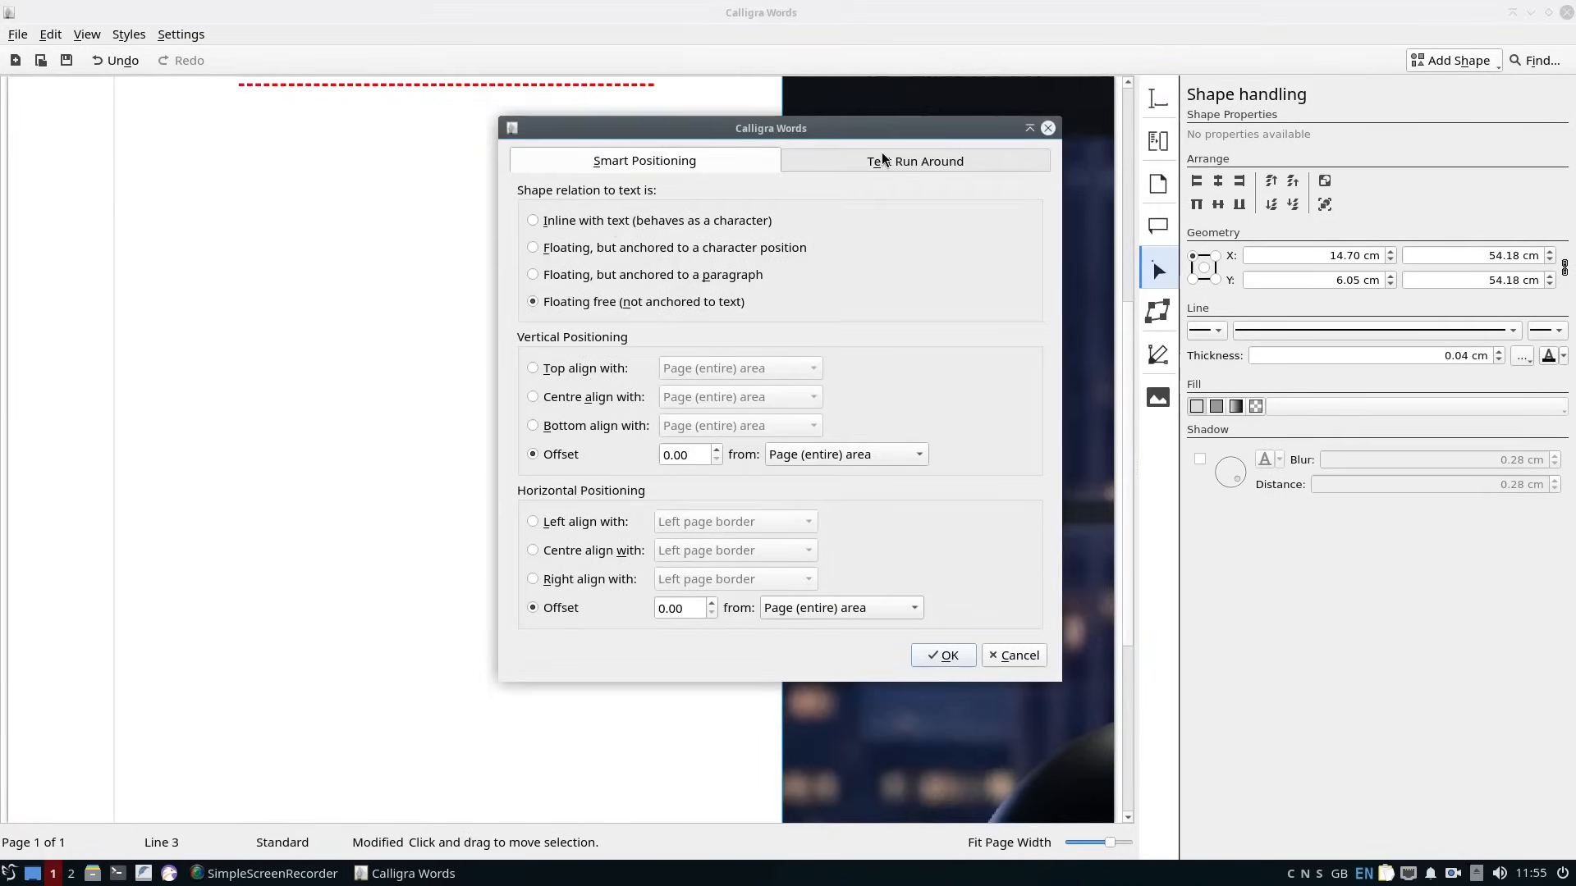
{"action": "left_click", "coordinate": [1009, 651]}
{"action": "scroll", "coordinate": [836, 634], "scroll_direction": "down", "scroll_amount": 5}
{"action": "right_click", "coordinate": [941, 433]}
{"action": "left_click", "coordinate": [1035, 541]}
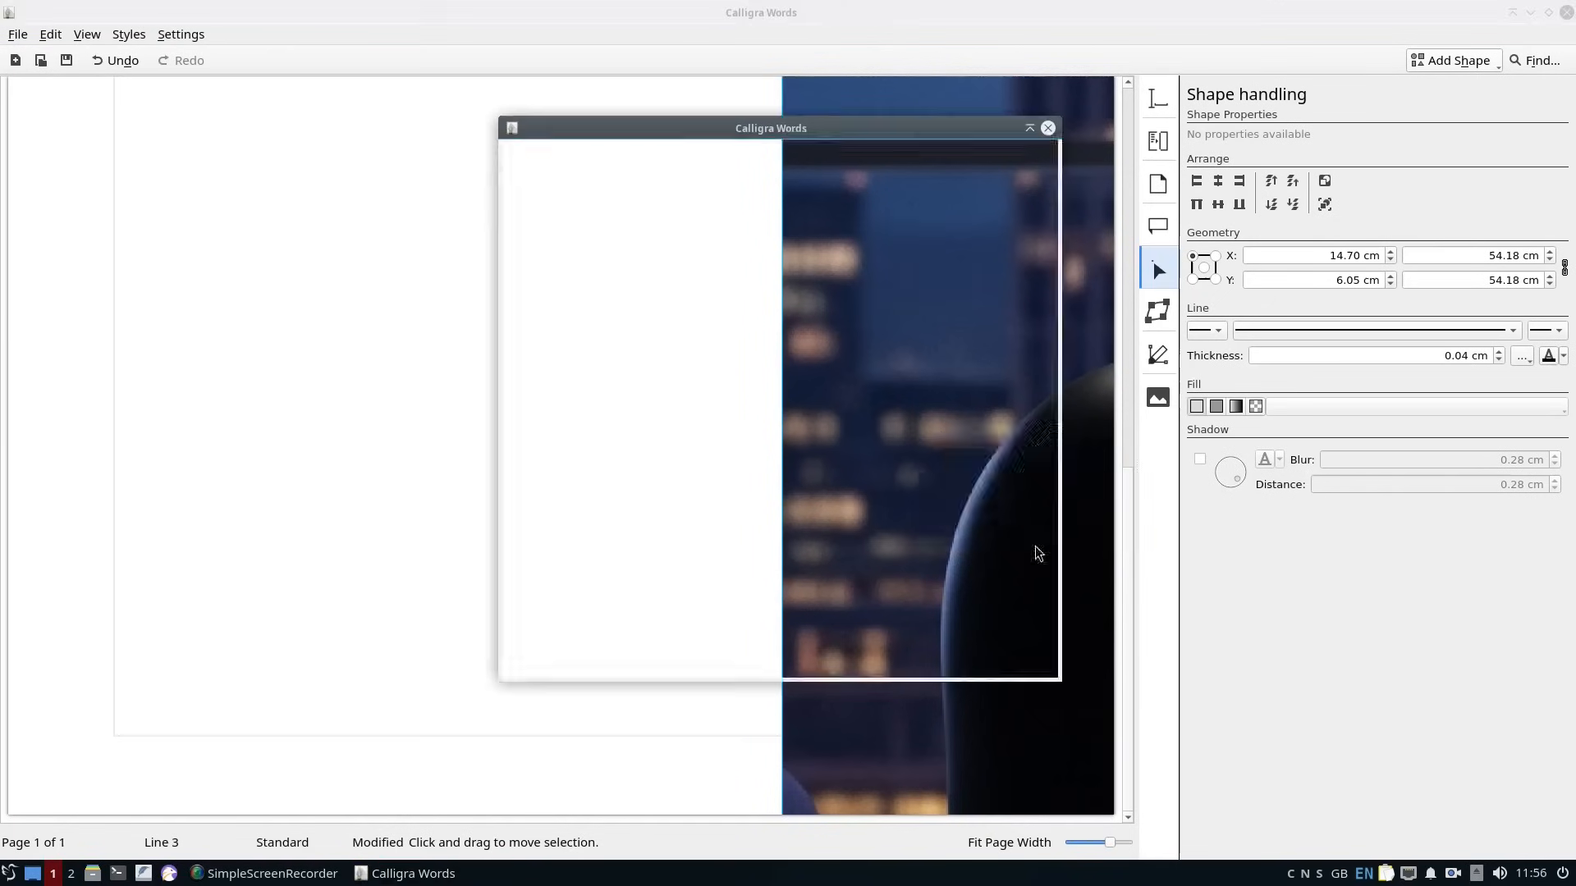
{"action": "left_click", "coordinate": [912, 157]}
{"action": "left_click", "coordinate": [633, 157]}
{"action": "left_click", "coordinate": [1014, 654]}
{"action": "scroll", "coordinate": [1346, 254], "scroll_direction": "up", "scroll_amount": 10}
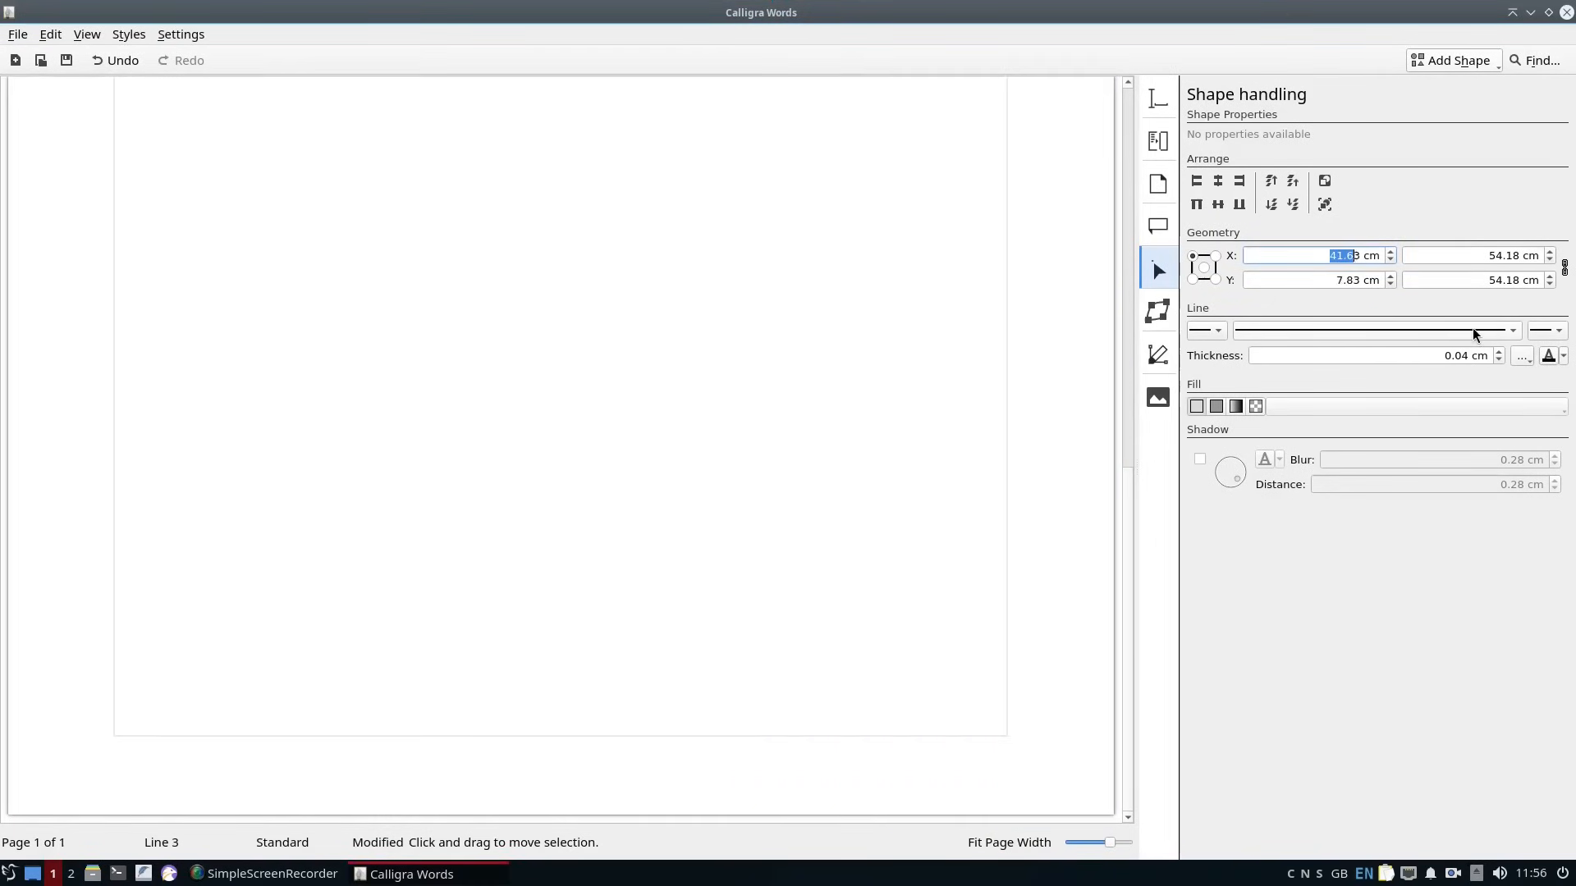
Close the Calligra Words document and return to the desktop.
{"action": "left_click_drag", "start_coordinate": [1128, 570], "coordinate": [1125, 185]}
{"action": "left_click", "coordinate": [998, 578]}
{"action": "scroll", "coordinate": [998, 577], "scroll_direction": "down", "scroll_amount": 10}
{"action": "left_click", "coordinate": [1566, 13]}
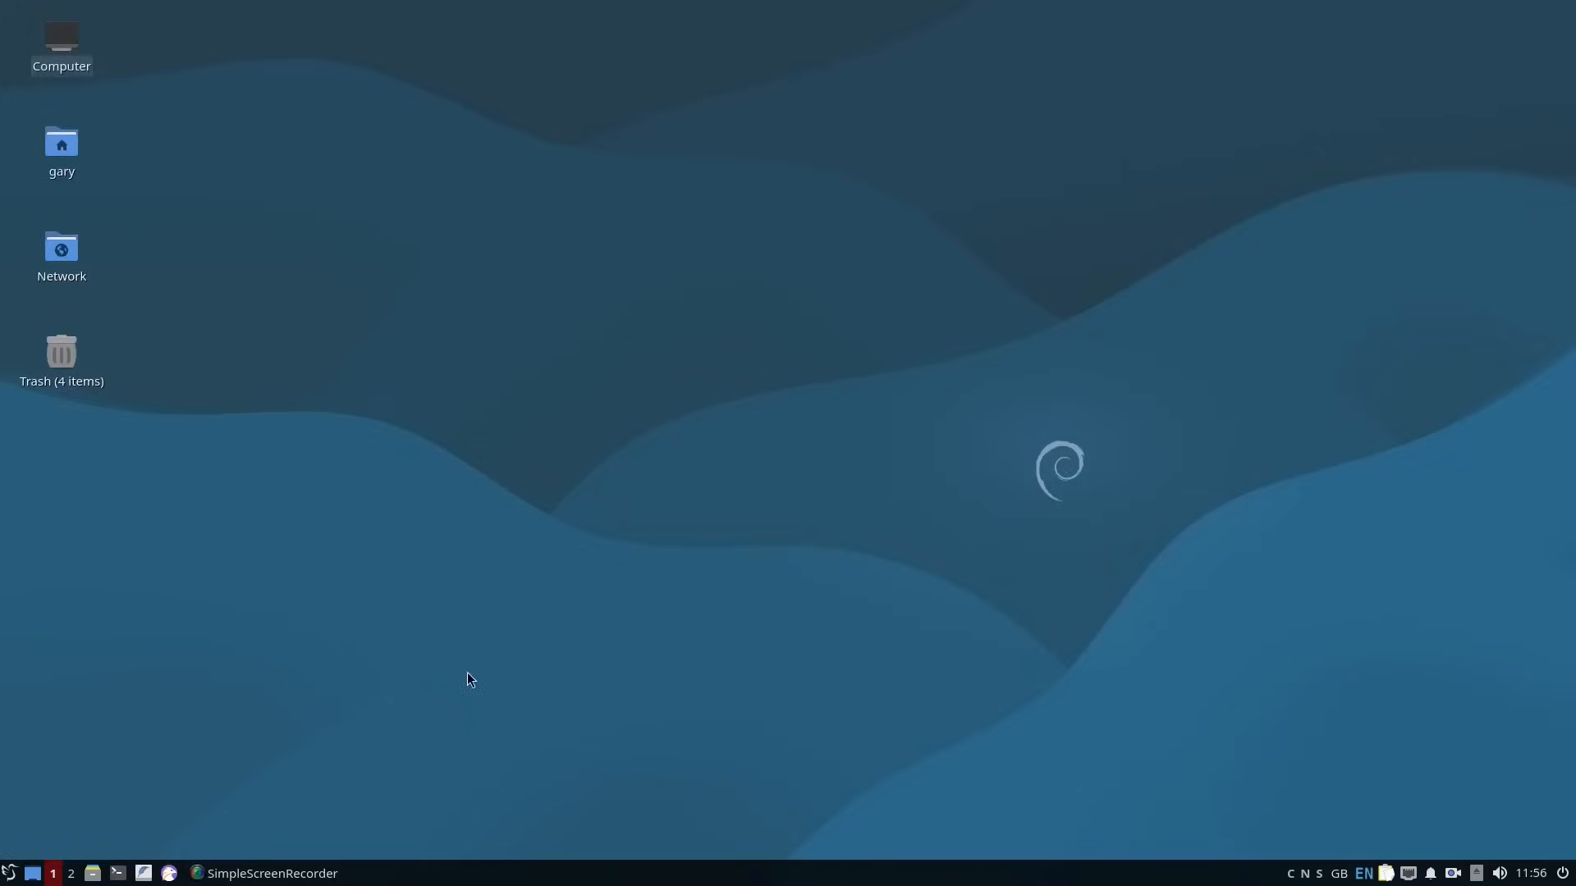
Launch AbiWord with a blank document and maximise its window.
{"action": "key", "text": "super"}
{"action": "type", "text": "abi"}
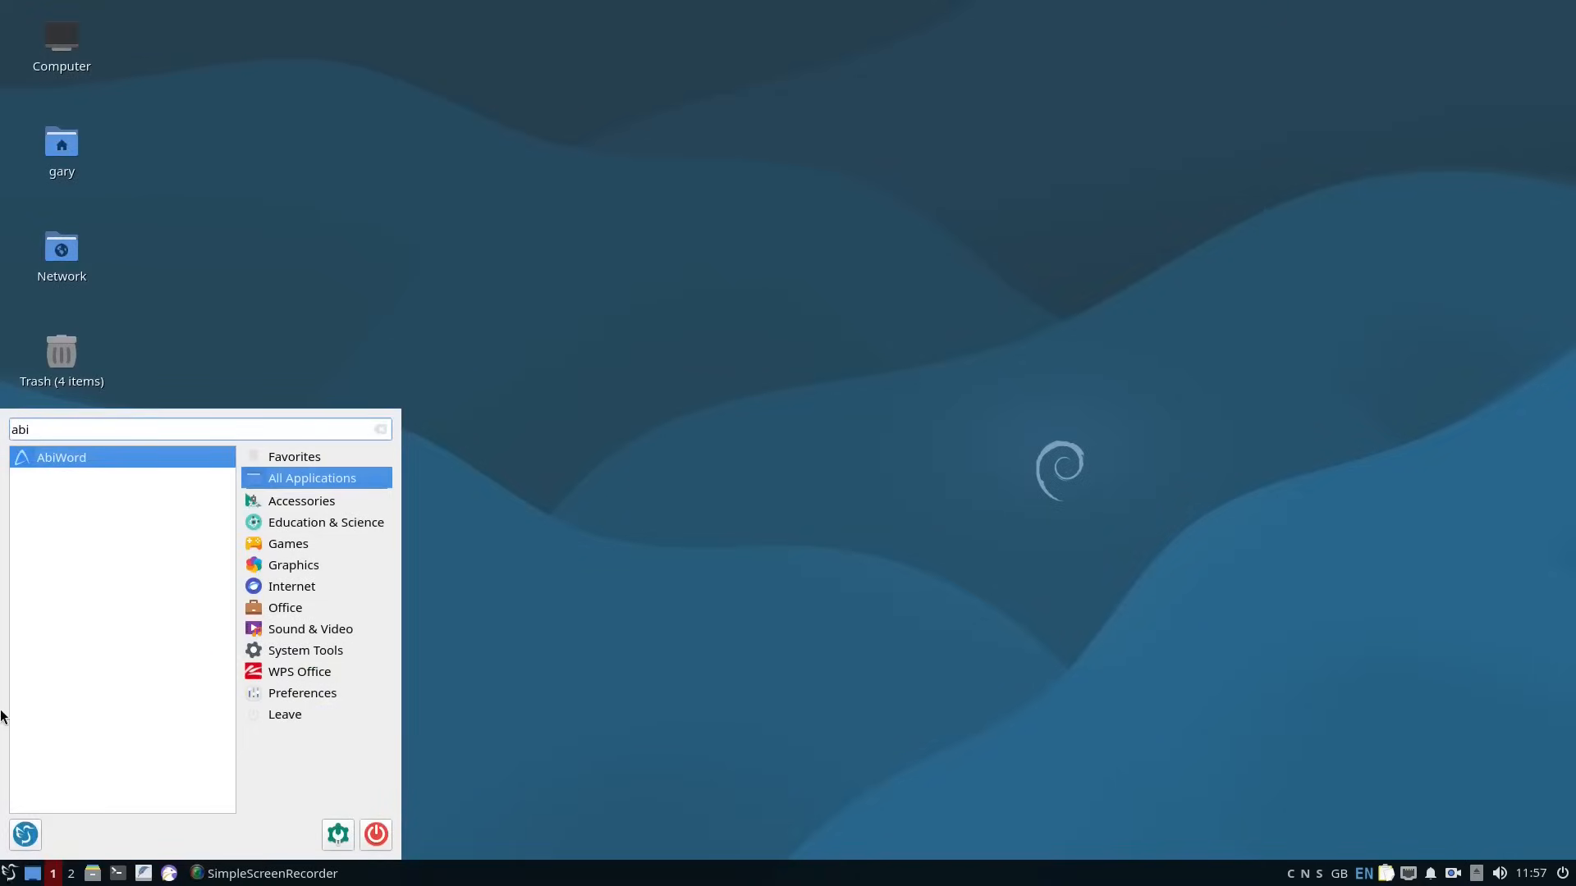
{"action": "left_click", "coordinate": [139, 460]}
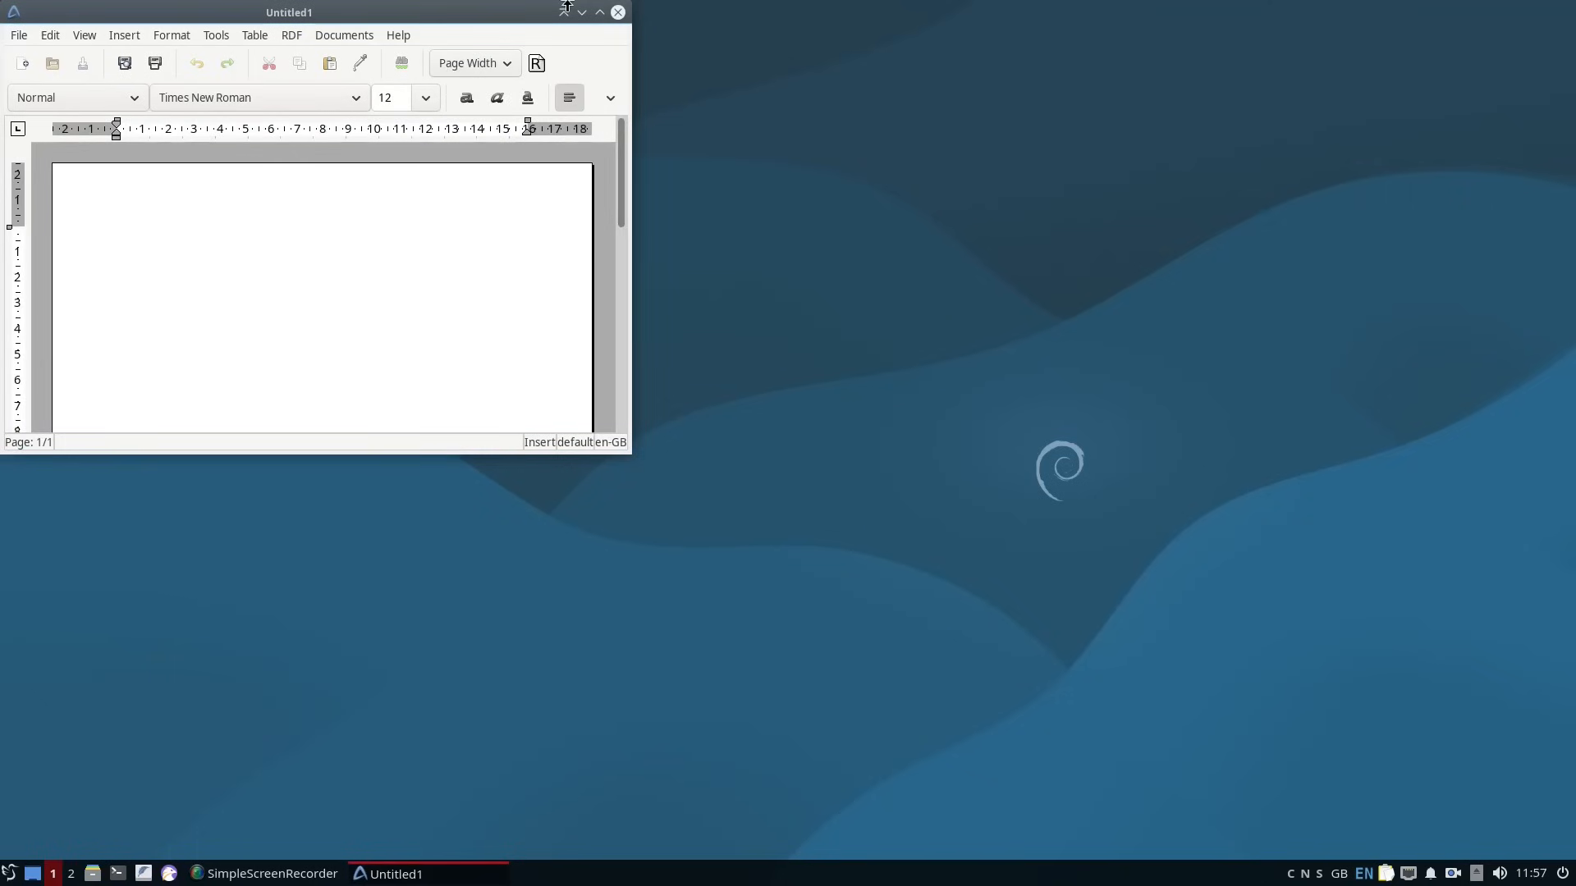
{"action": "left_click_drag", "start_coordinate": [463, 11], "coordinate": [674, 115]}
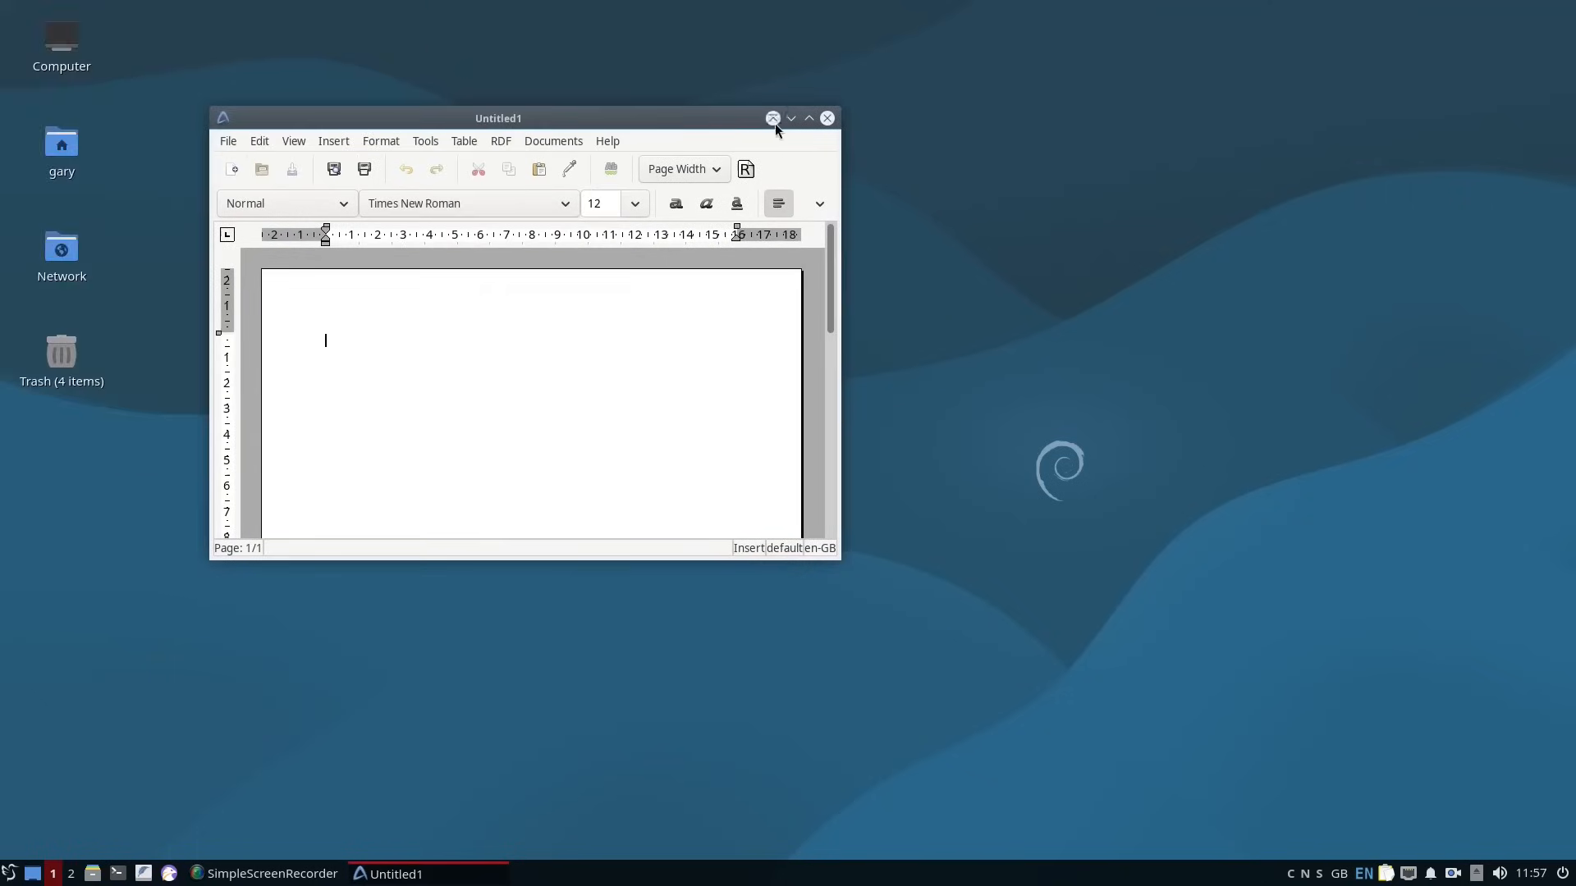
{"action": "left_click", "coordinate": [805, 120]}
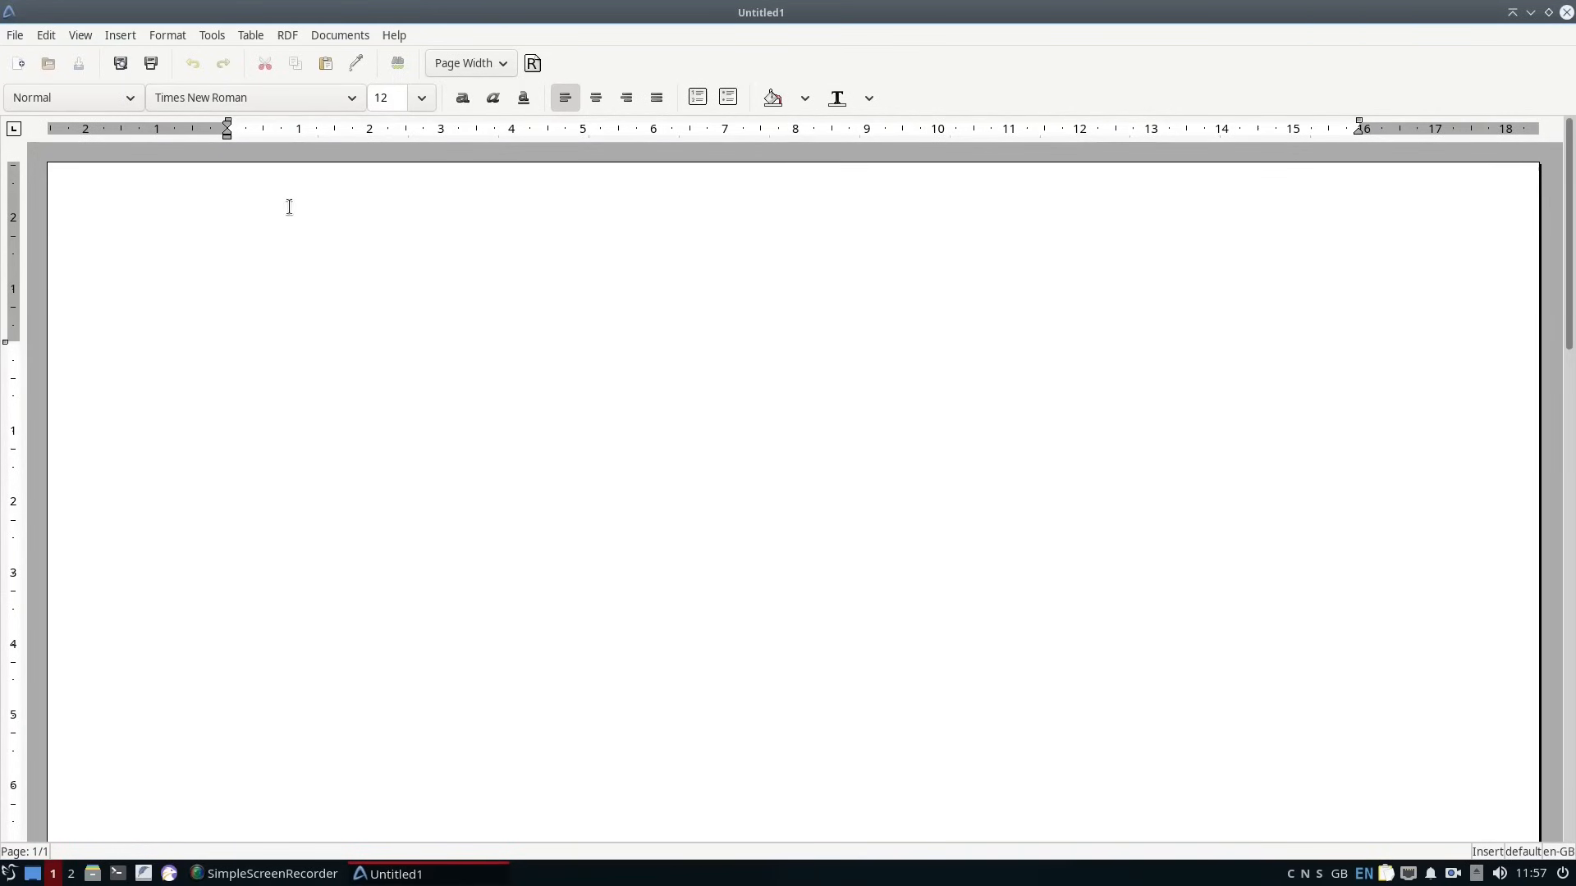
Look through the list of available fonts for the blank document.
{"action": "left_click", "coordinate": [355, 100]}
{"action": "left_click", "coordinate": [354, 100]}
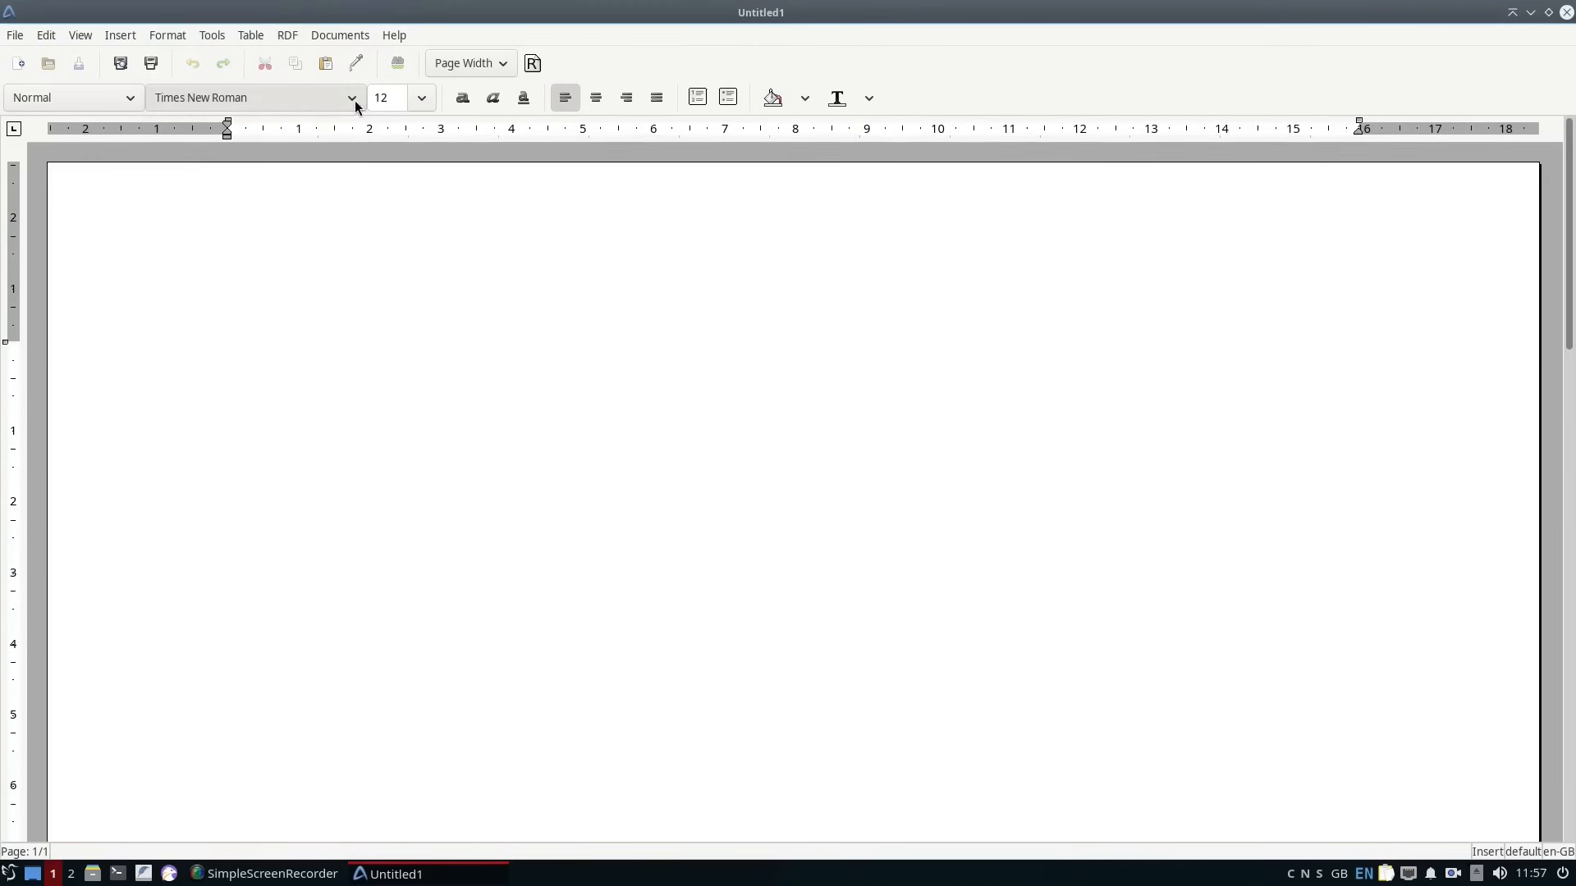
{"action": "left_click", "coordinate": [355, 100]}
{"action": "scroll", "coordinate": [281, 414], "scroll_direction": "up", "scroll_amount": 1}
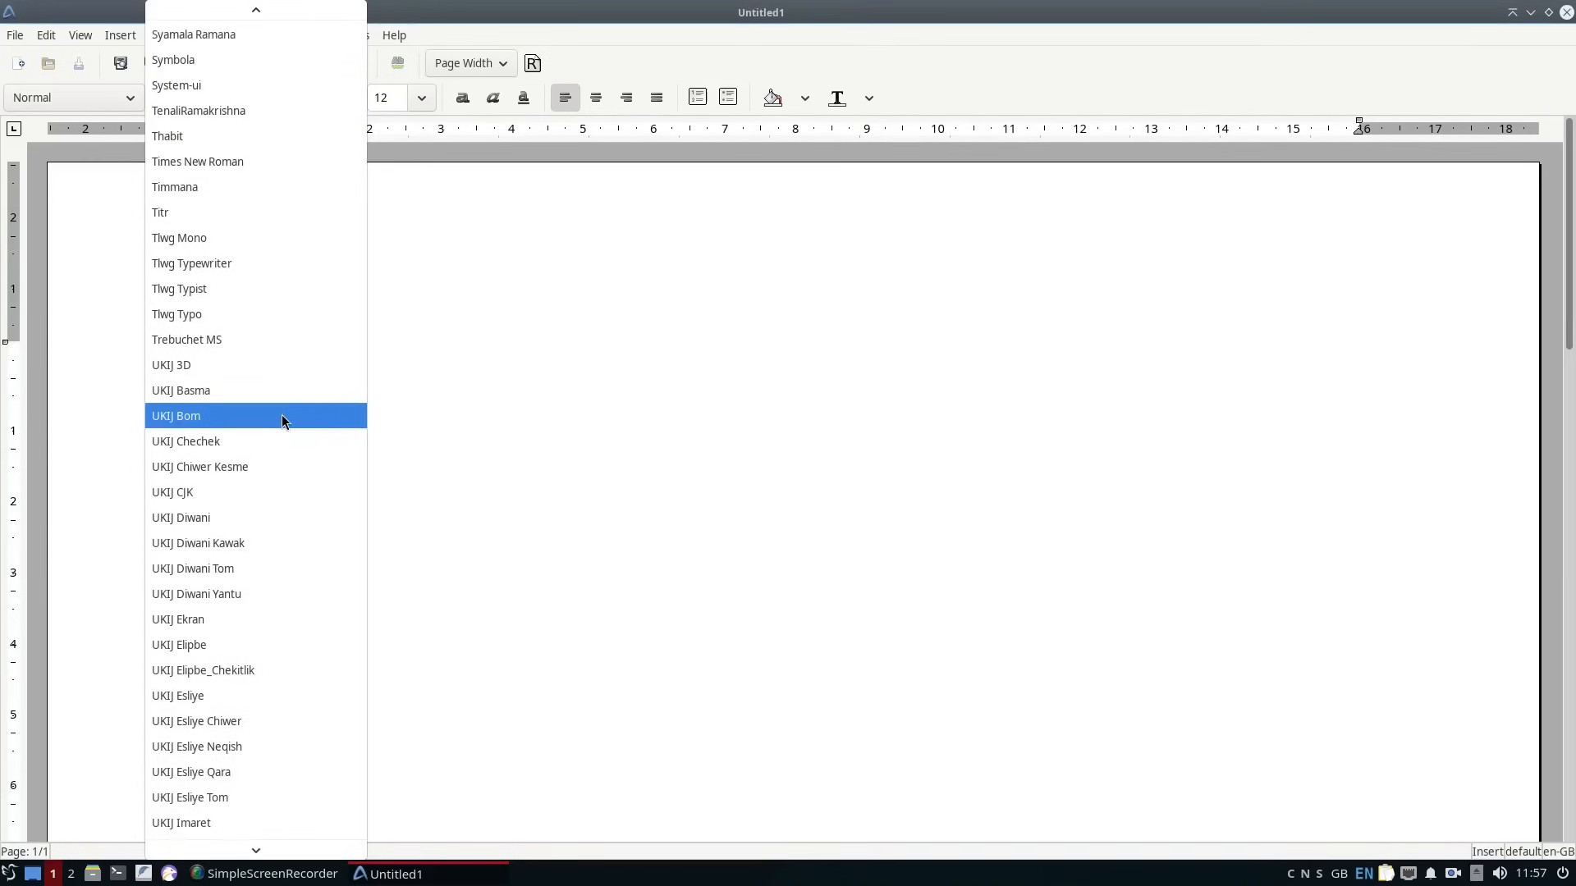
{"action": "scroll", "coordinate": [274, 637], "scroll_direction": "up", "scroll_amount": 8}
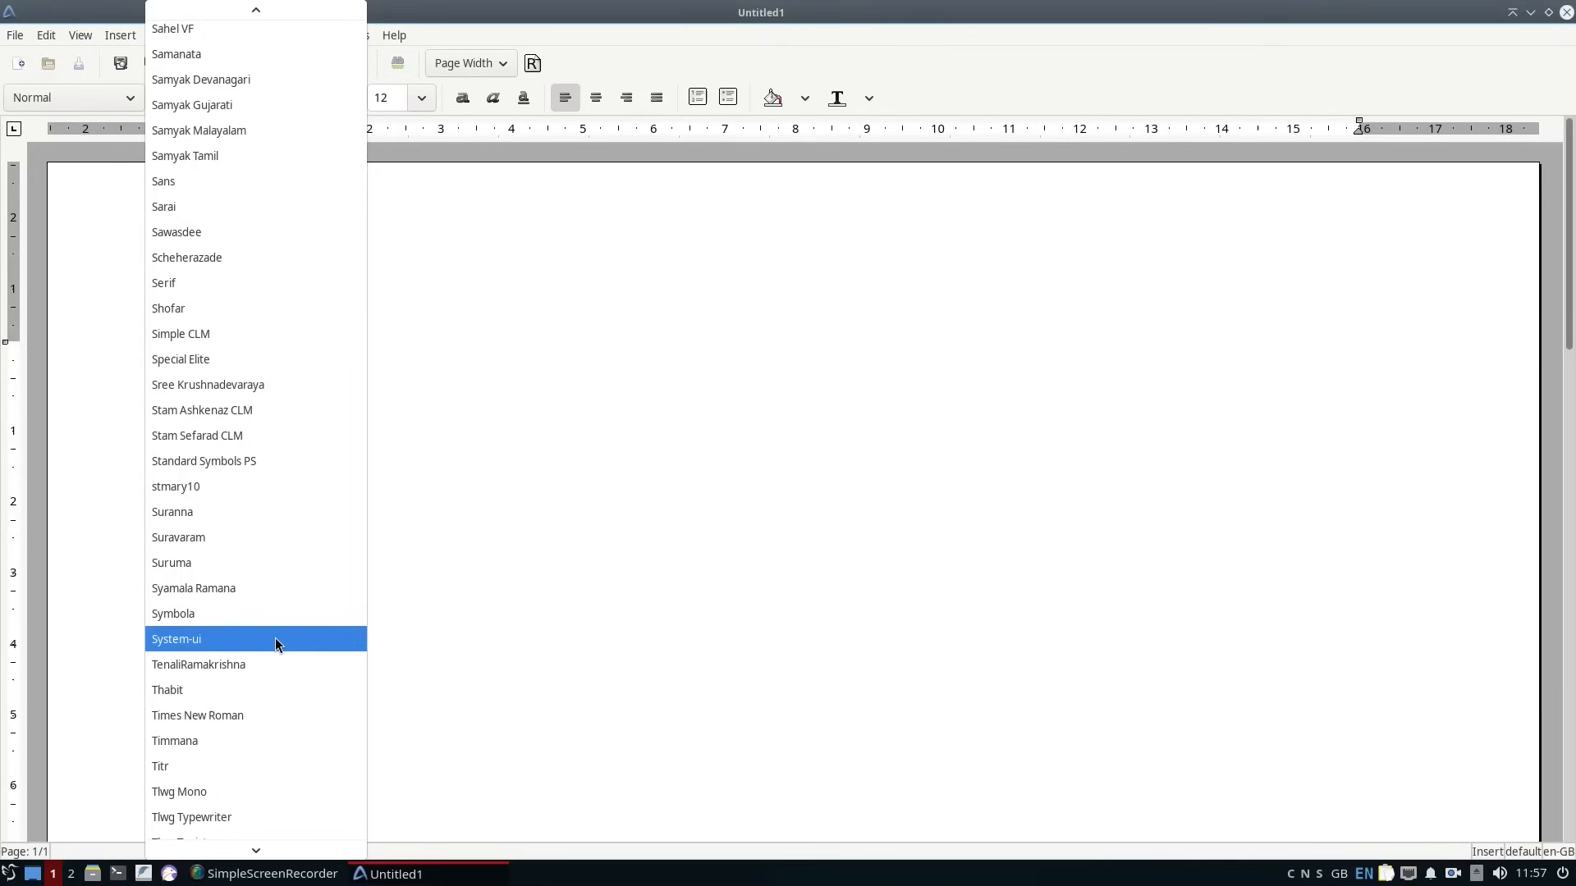
{"action": "scroll", "coordinate": [274, 638], "scroll_direction": "up", "scroll_amount": 5}
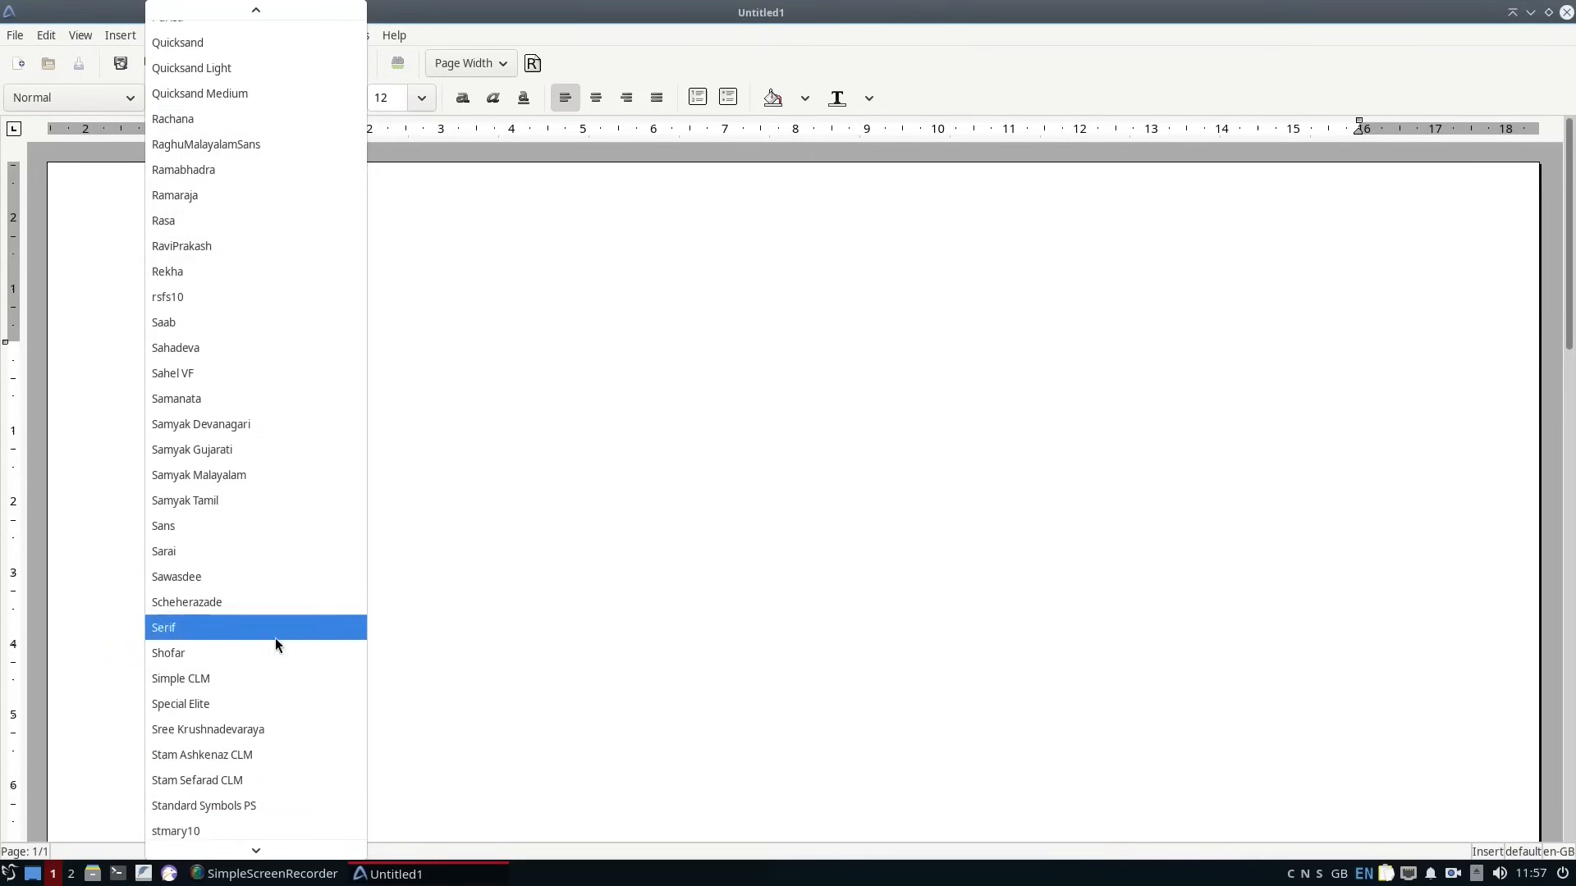
{"action": "scroll", "coordinate": [238, 533], "scroll_direction": "up", "scroll_amount": 5}
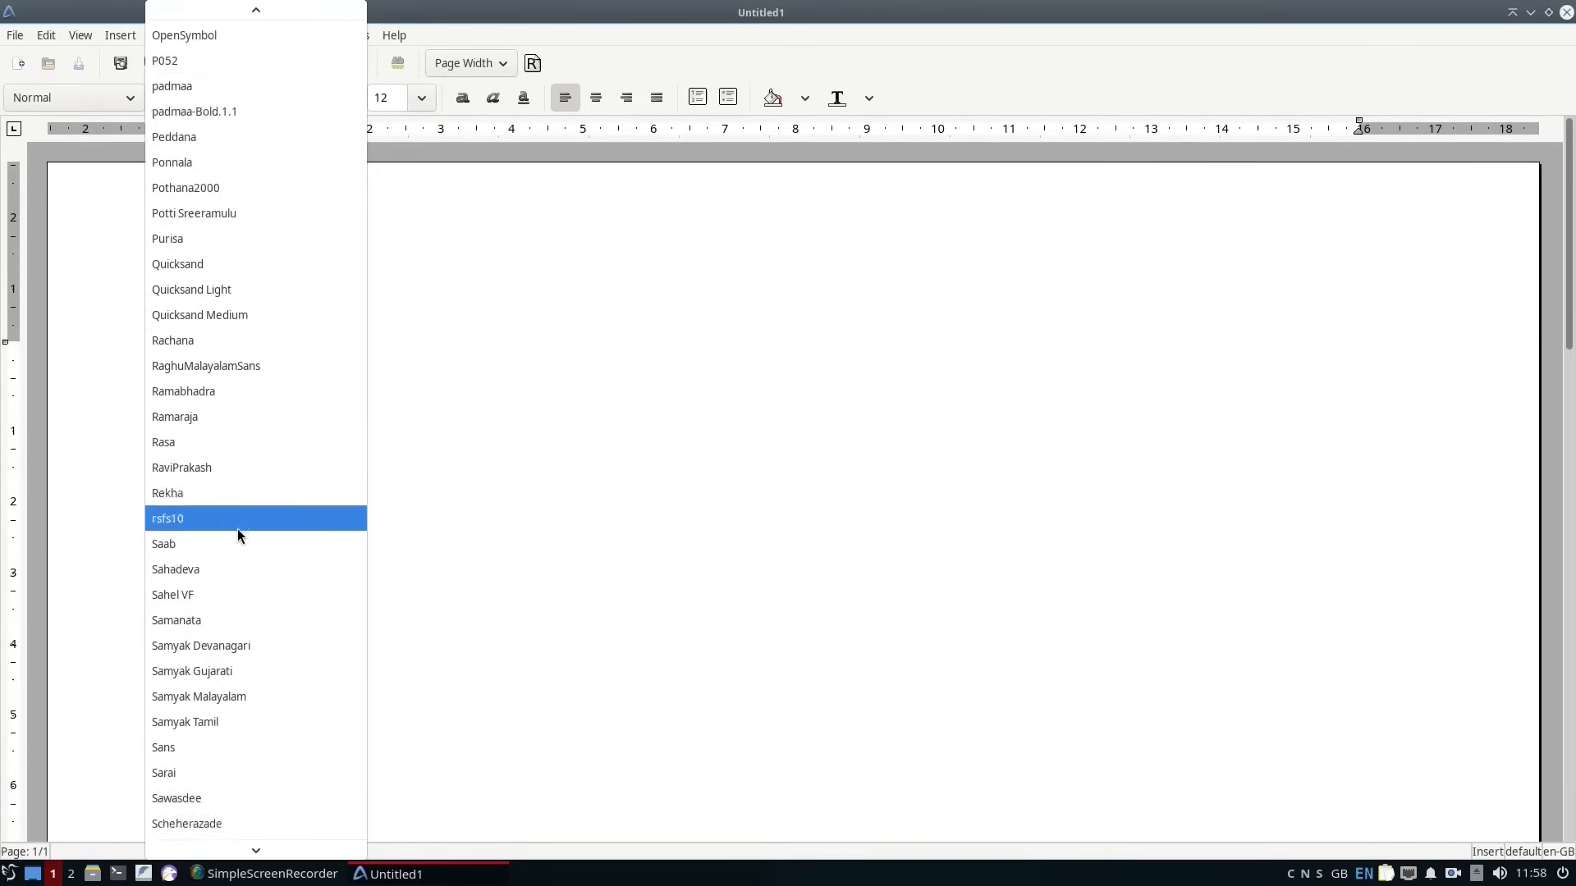
{"action": "left_click", "coordinate": [746, 522]}
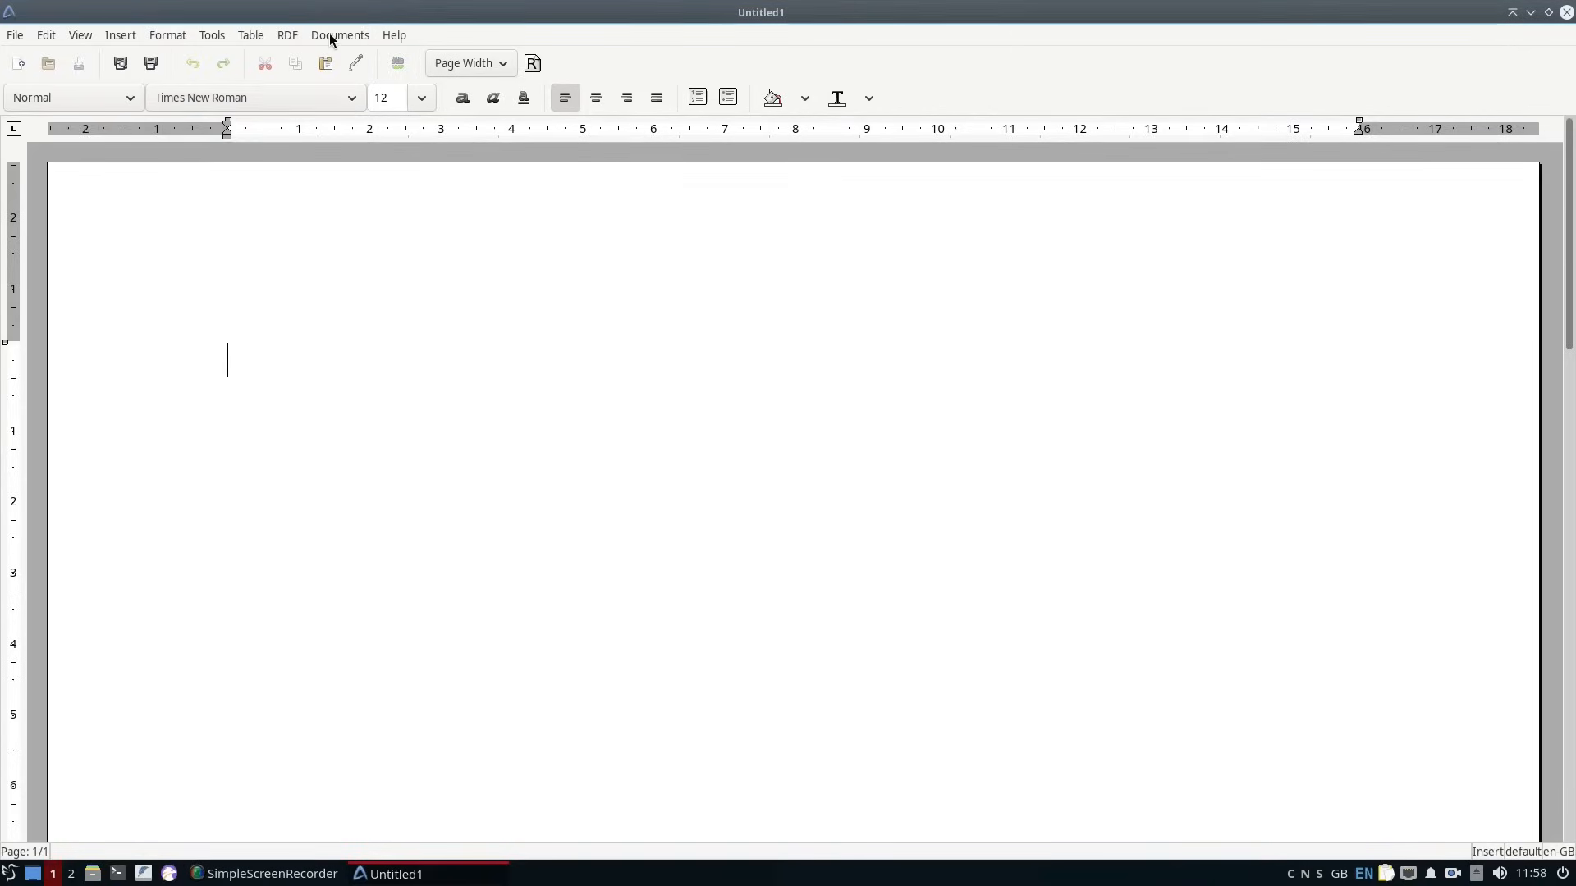
{"action": "left_click", "coordinate": [259, 98]}
{"action": "left_click", "coordinate": [258, 98]}
Set the document text's font to Arial through the Font dialog.
{"action": "left_click", "coordinate": [14, 36]}
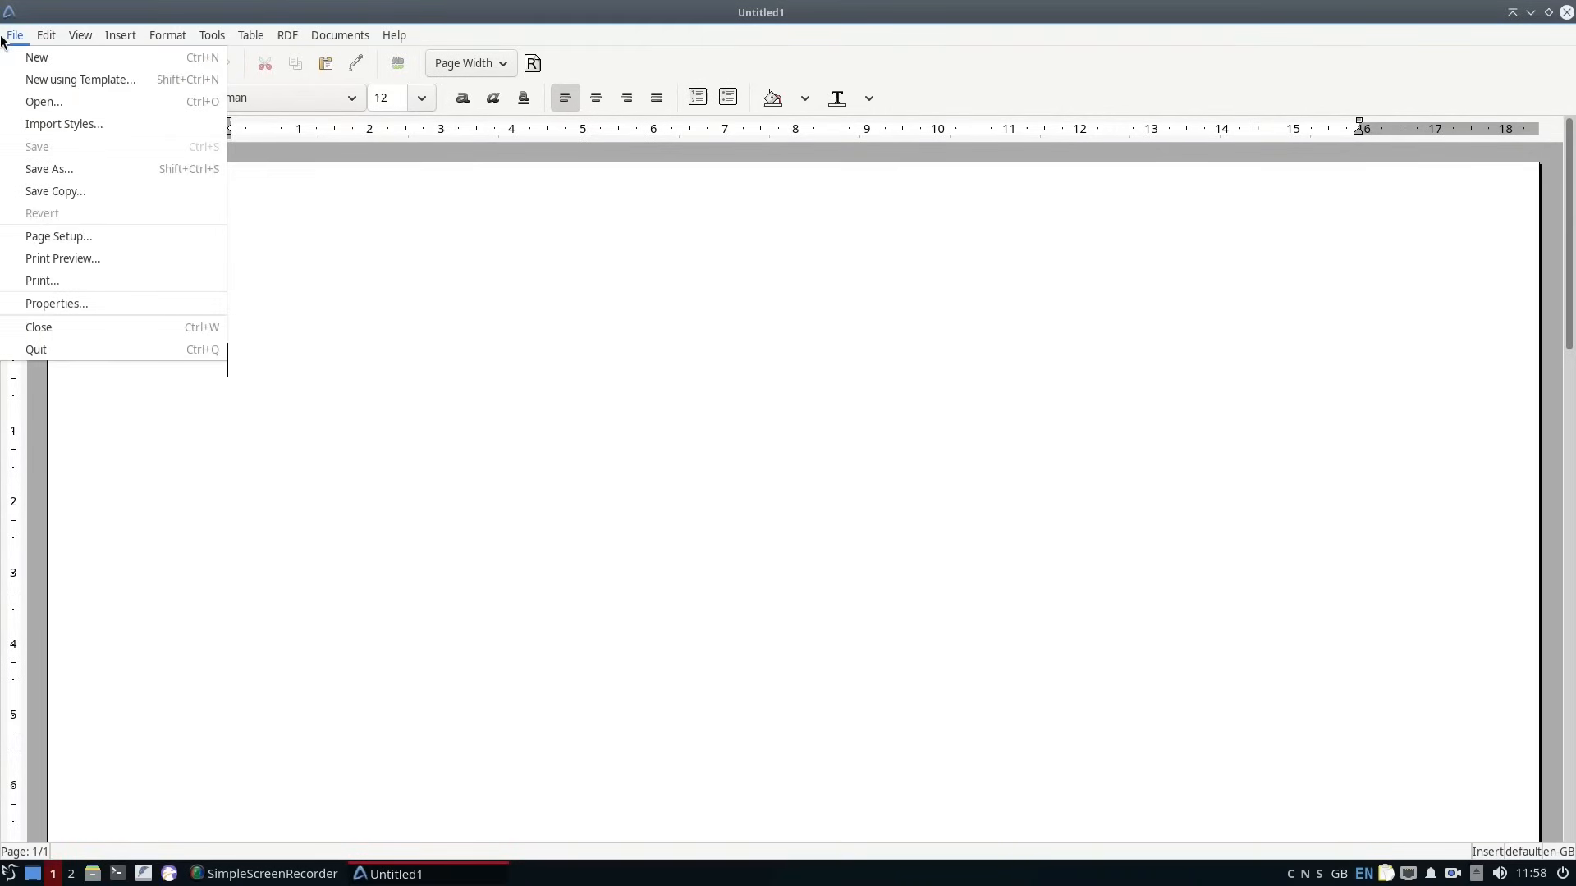
{"action": "mouse_move", "coordinate": [322, 37]}
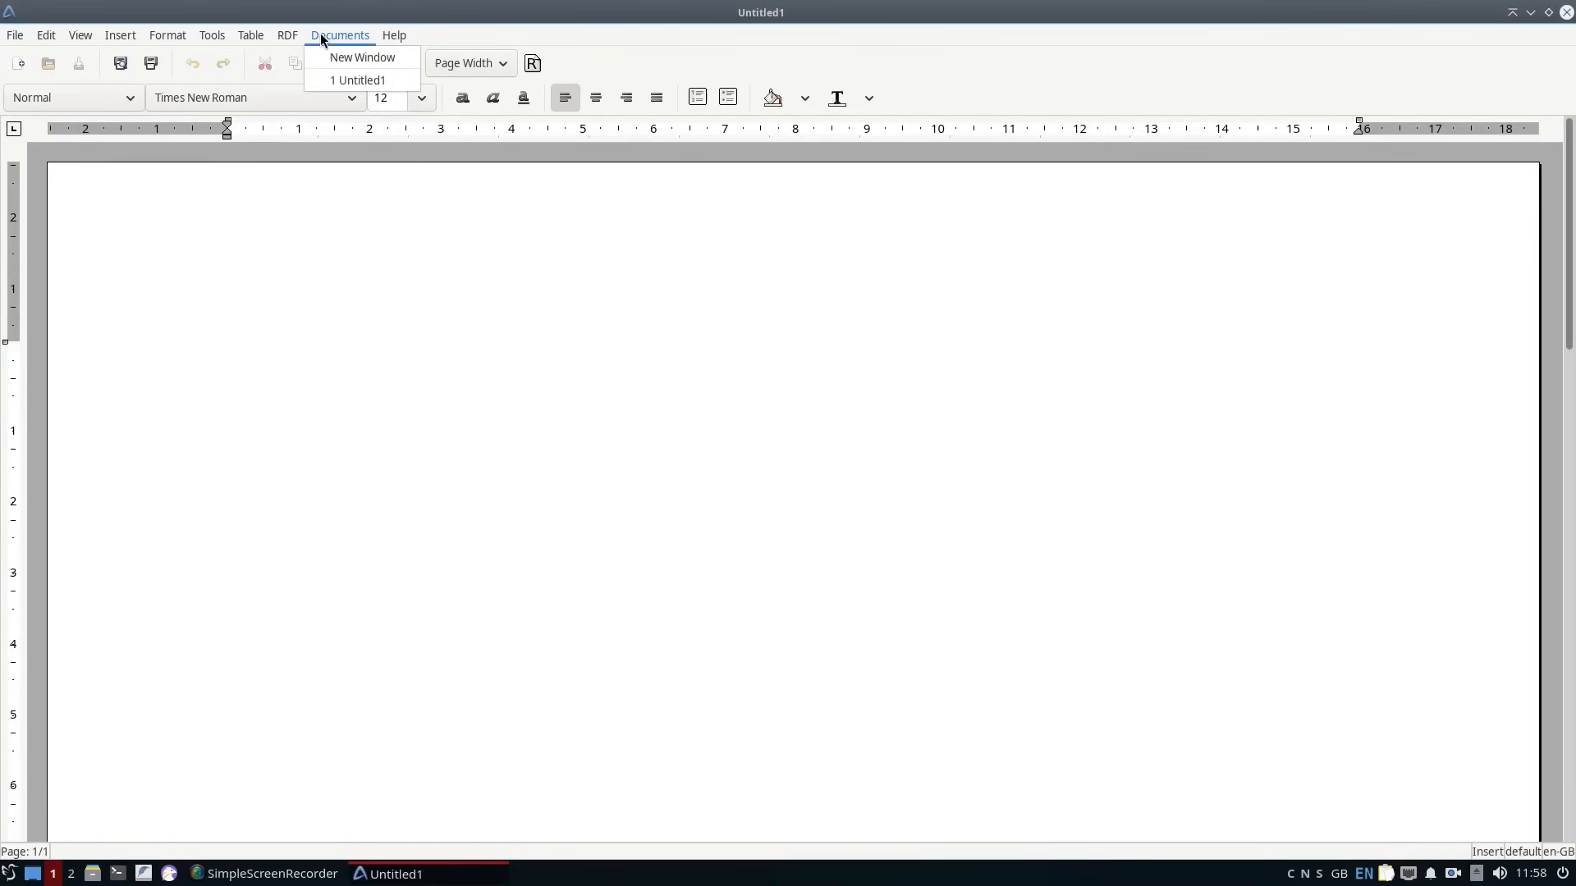
{"action": "mouse_move", "coordinate": [155, 38]}
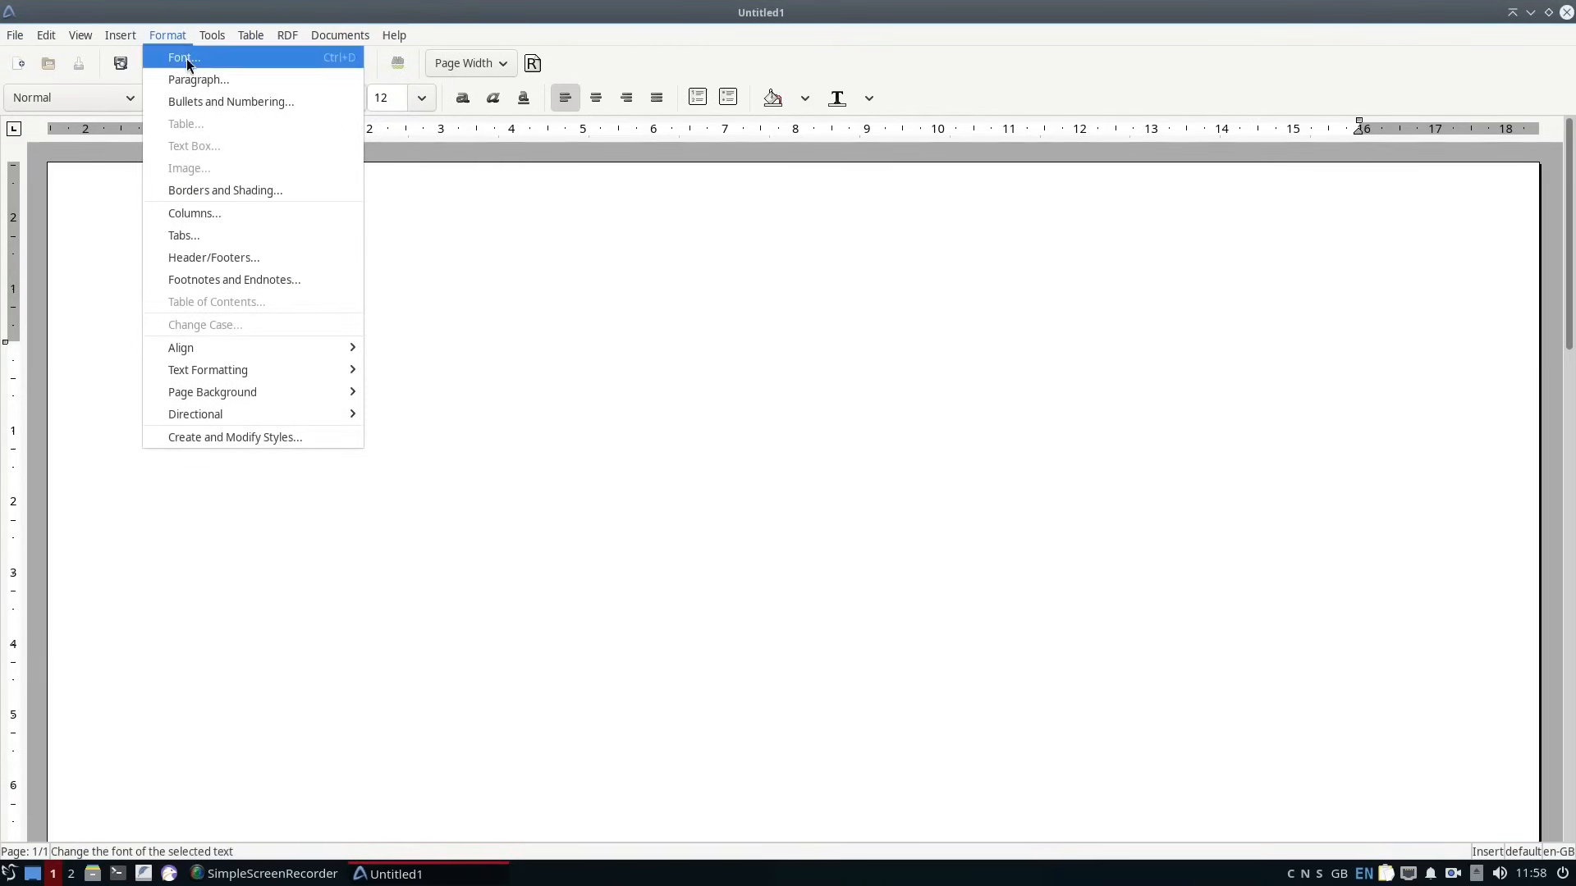
{"action": "left_click", "coordinate": [186, 57]}
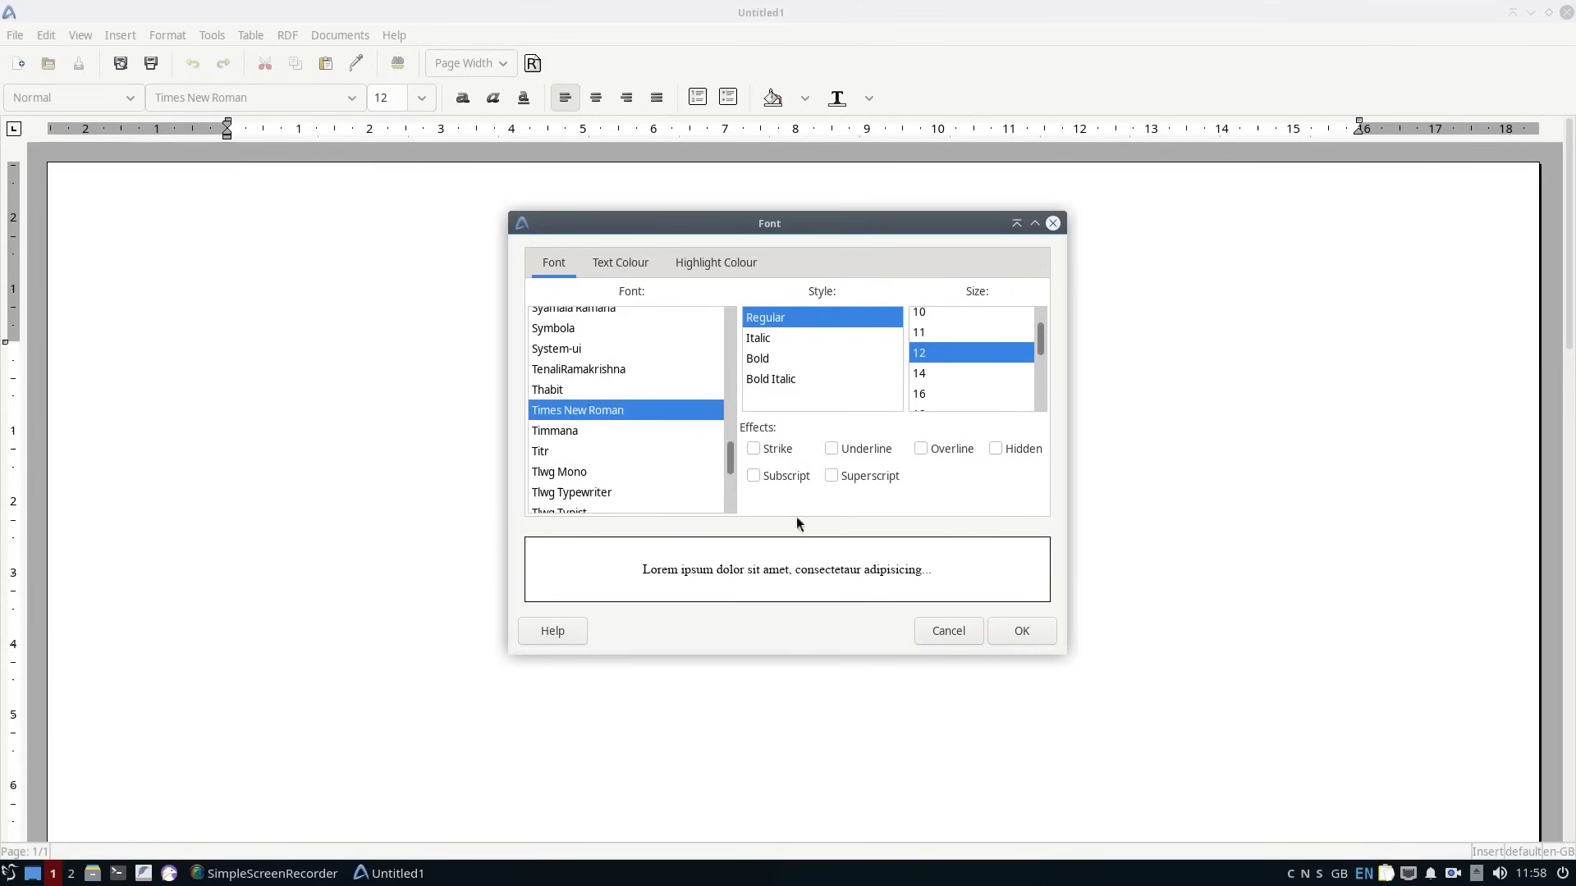
{"action": "left_click_drag", "start_coordinate": [730, 459], "coordinate": [727, 315]}
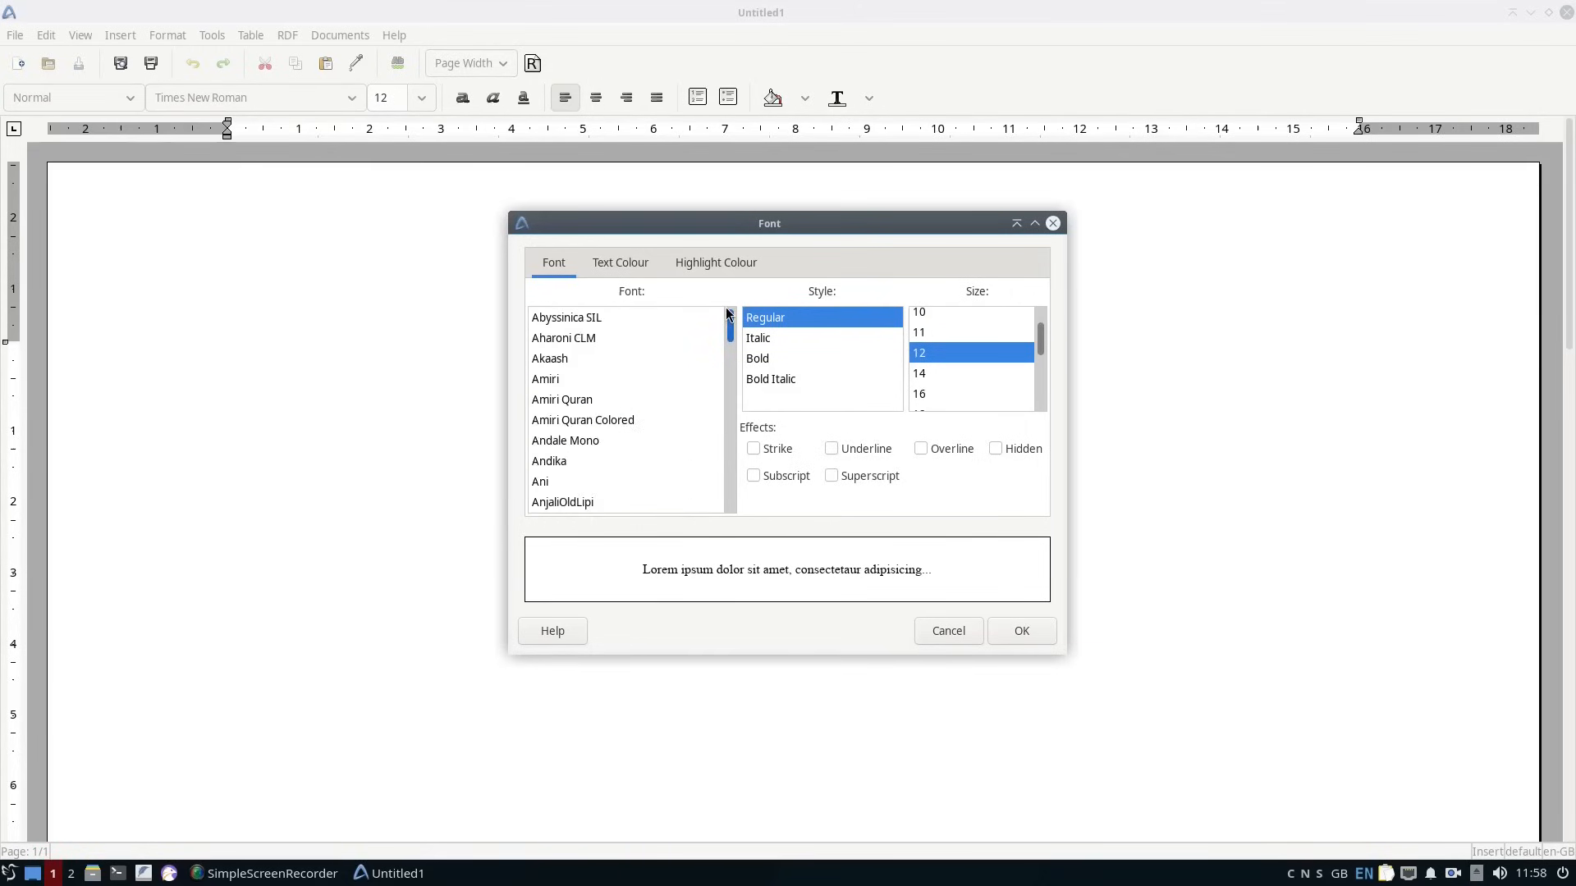
{"action": "scroll", "coordinate": [599, 451], "scroll_direction": "down", "scroll_amount": 3}
{"action": "left_click", "coordinate": [599, 451]}
{"action": "left_click", "coordinate": [1021, 631]}
Apply the Heading 1 style to the first line and enter "Abiword".
{"action": "left_click", "coordinate": [82, 98]}
{"action": "scroll", "coordinate": [90, 196], "scroll_direction": "up", "scroll_amount": 5}
{"action": "left_click", "coordinate": [82, 118]}
{"action": "type", "text": "Abiword"}
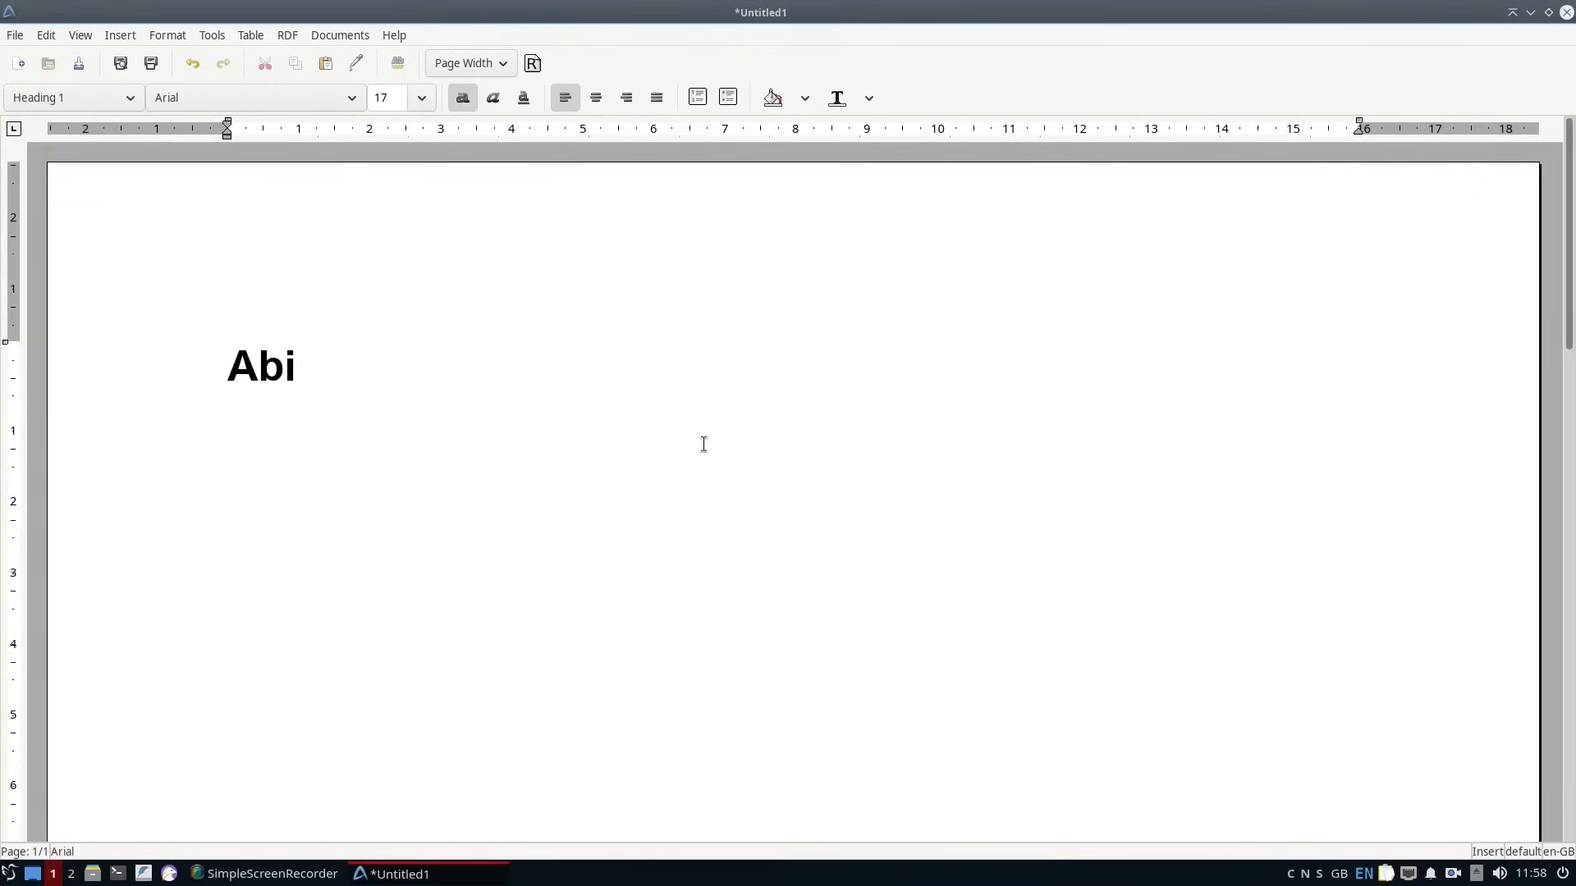
Add the line "NEWS Letter" below the first heading and apply the Heading 1 style to it.
{"action": "key", "text": "Return"}
{"action": "type", "text": "NEWS Letter"}
{"action": "left_click_drag", "start_coordinate": [228, 416], "coordinate": [396, 416]}
{"action": "left_click", "coordinate": [132, 98]}
{"action": "scroll", "coordinate": [99, 195], "scroll_direction": "up", "scroll_amount": 5}
{"action": "left_click", "coordinate": [82, 118]}
Make the word "Letter" in the "NEWS Letter" heading italic and remove its bold formatting.
{"action": "double_click", "coordinate": [426, 474]}
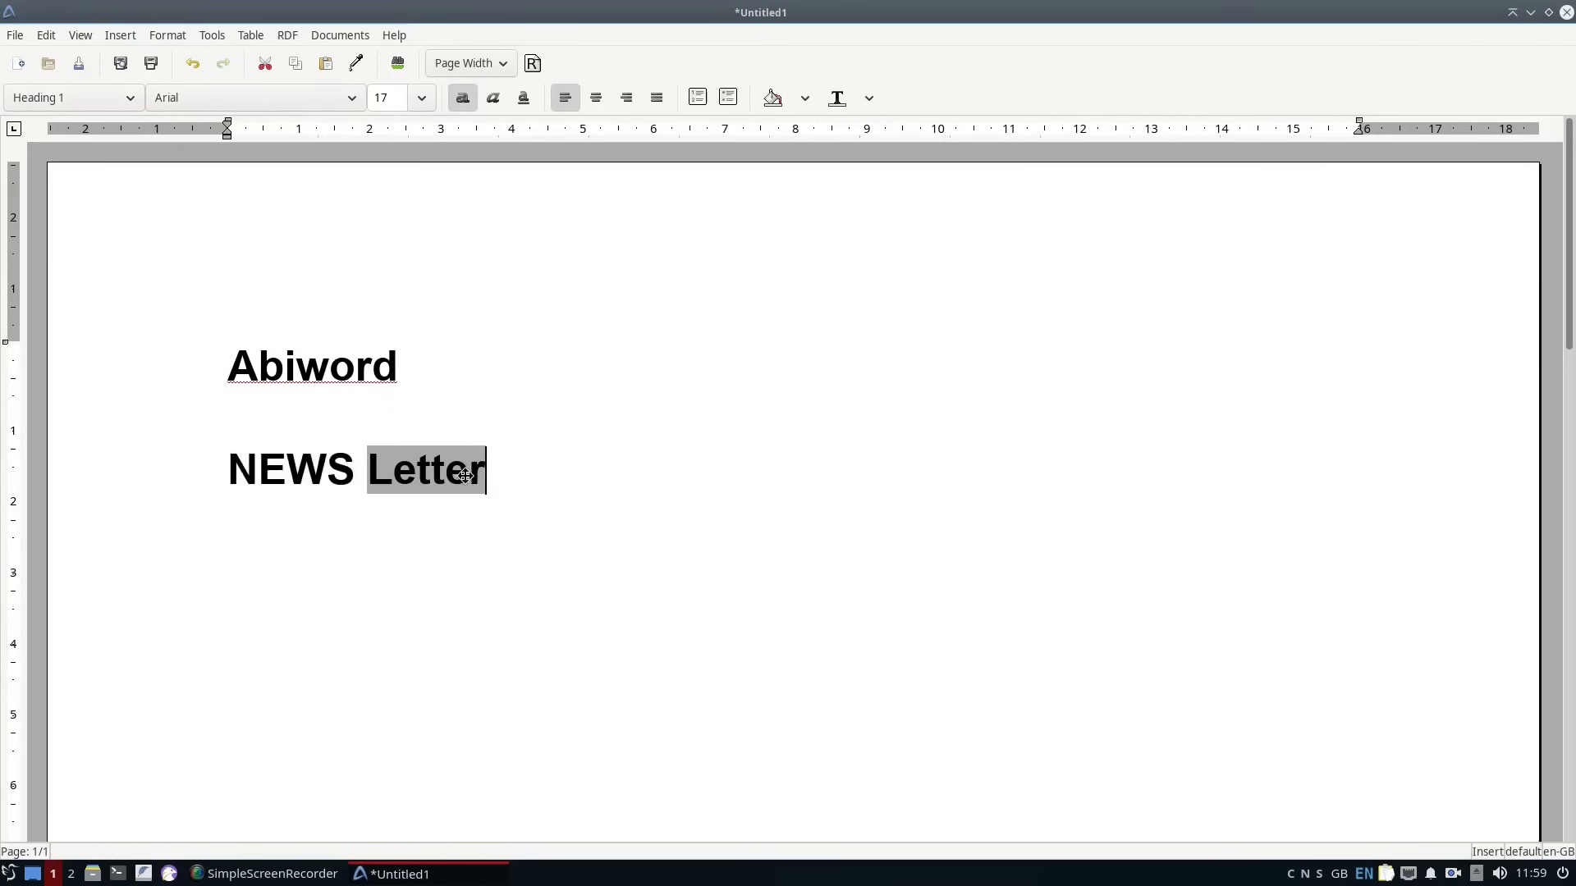
{"action": "left_click", "coordinate": [869, 98]}
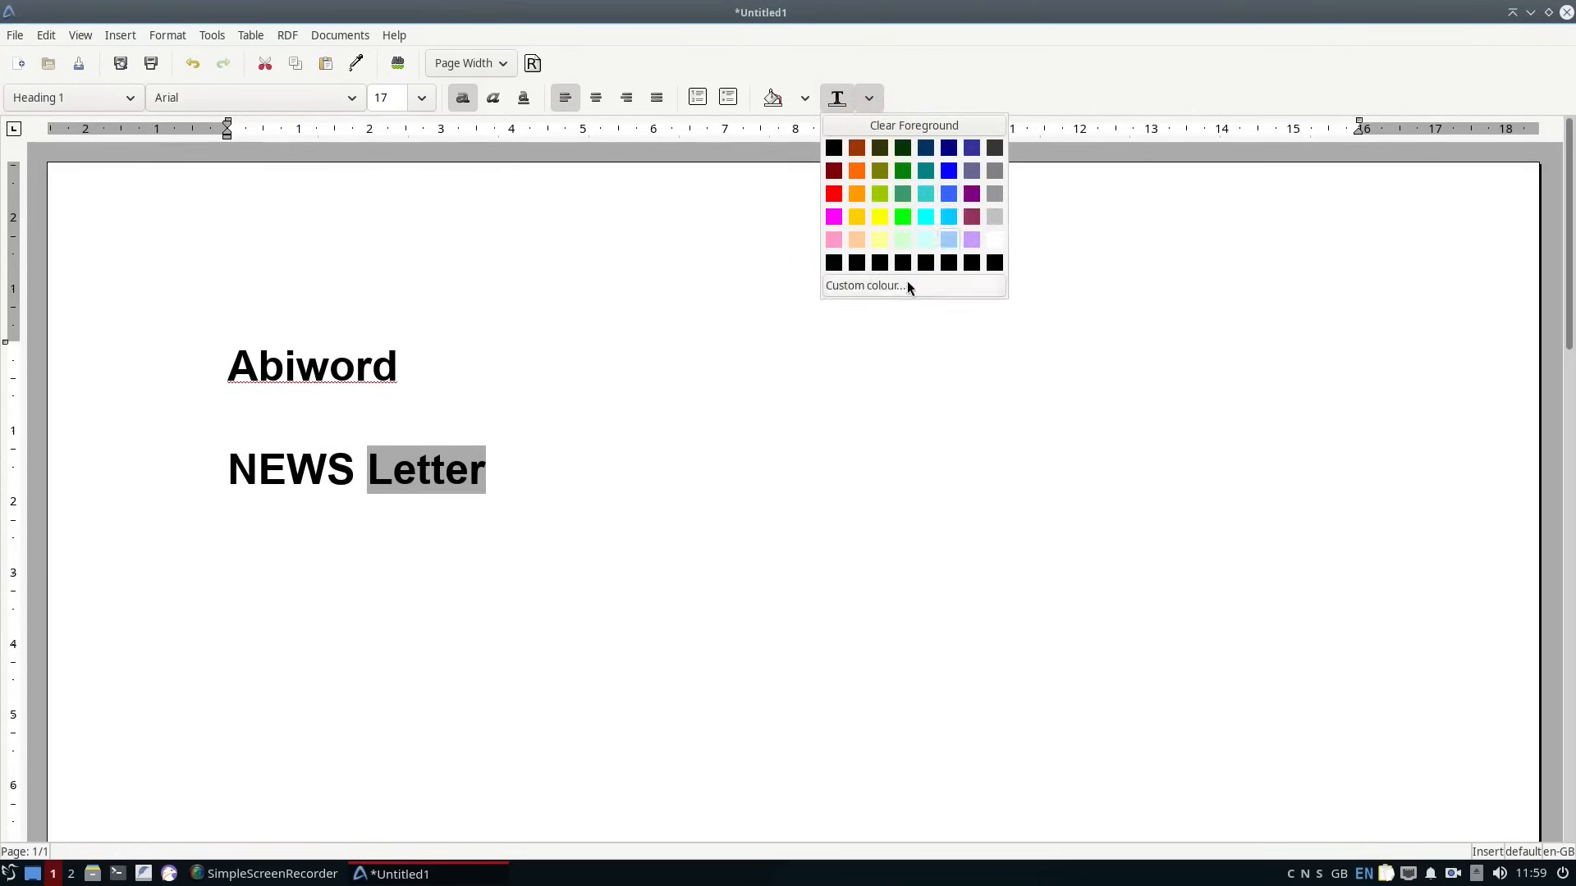
{"action": "left_click", "coordinate": [908, 285]}
{"action": "left_click", "coordinate": [923, 584]}
{"action": "left_click", "coordinate": [493, 98]}
{"action": "left_click", "coordinate": [463, 97]}
Set the font size of the whole "NEWS Letter" heading to 72.
{"action": "left_click_drag", "start_coordinate": [482, 472], "coordinate": [228, 472]}
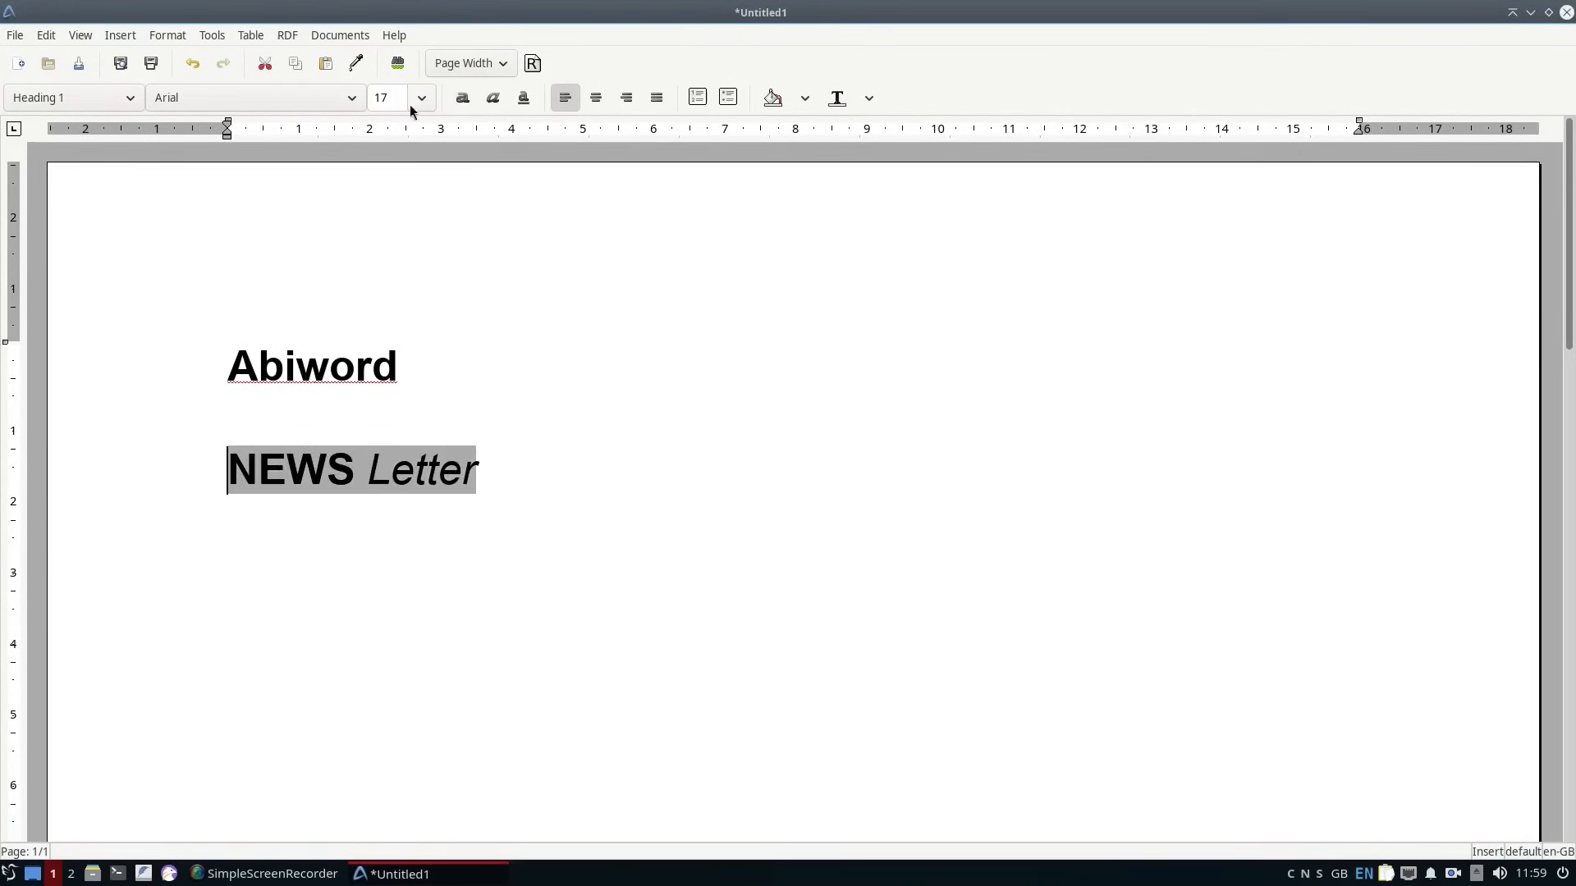
{"action": "left_click", "coordinate": [510, 479]}
{"action": "left_click_drag", "start_coordinate": [492, 476], "coordinate": [228, 472]}
{"action": "left_click", "coordinate": [422, 98]}
{"action": "left_click", "coordinate": [390, 513]}
{"action": "left_click_drag", "start_coordinate": [1570, 238], "coordinate": [1569, 274]}
Colour the word "Letter" in the large heading light blue.
{"action": "double_click", "coordinate": [968, 443]}
{"action": "left_click", "coordinate": [869, 98]}
{"action": "left_click", "coordinate": [947, 242]}
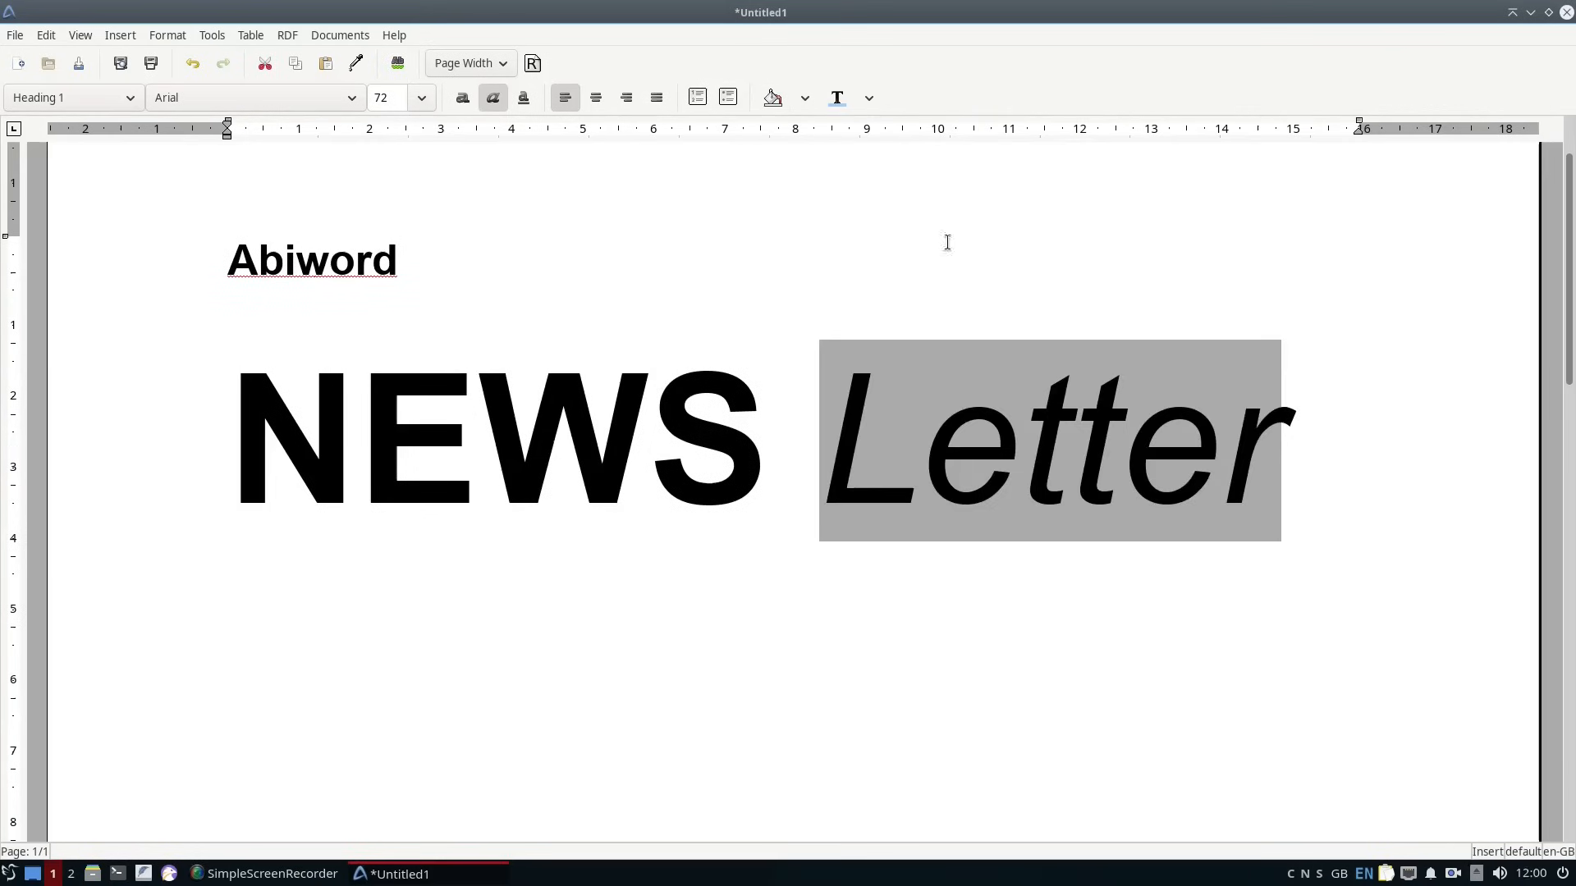
{"action": "left_click", "coordinate": [1059, 492]}
Set the font size of the "Abiword" heading to 28 and check its paragraph spacing settings.
{"action": "double_click", "coordinate": [328, 262]}
{"action": "left_click", "coordinate": [422, 98]}
{"action": "left_click", "coordinate": [389, 435]}
{"action": "right_click", "coordinate": [392, 271]}
{"action": "left_click", "coordinate": [447, 488]}
{"action": "left_click", "coordinate": [654, 458]}
{"action": "left_click", "coordinate": [966, 649]}
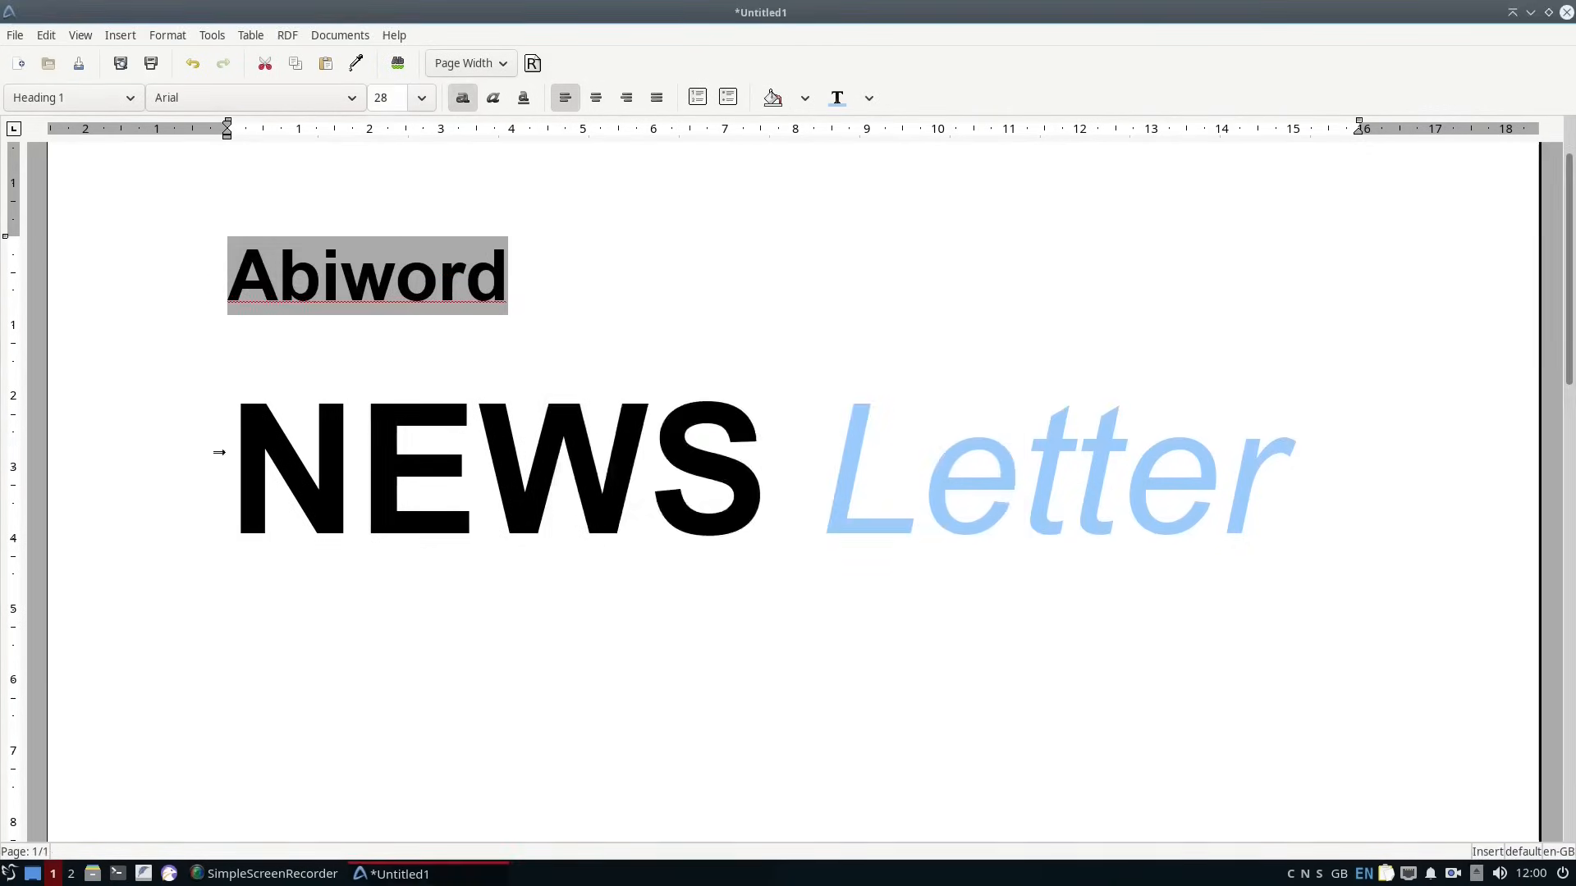
Set the paragraph spacing before the "NEWS Letter" heading to 0.
{"action": "left_click", "coordinate": [218, 451]}
{"action": "left_click_drag", "start_coordinate": [675, 427], "coordinate": [580, 425]}
{"action": "type", "text": "0"}
{"action": "left_click", "coordinate": [967, 649]}
Insert the picture of the penguin at a computer desk below the "NEWS Letter" heading.
{"action": "left_click", "coordinate": [1249, 517]}
{"action": "left_click", "coordinate": [121, 35]}
{"action": "left_click", "coordinate": [146, 459]}
{"action": "double_click", "coordinate": [623, 328]}
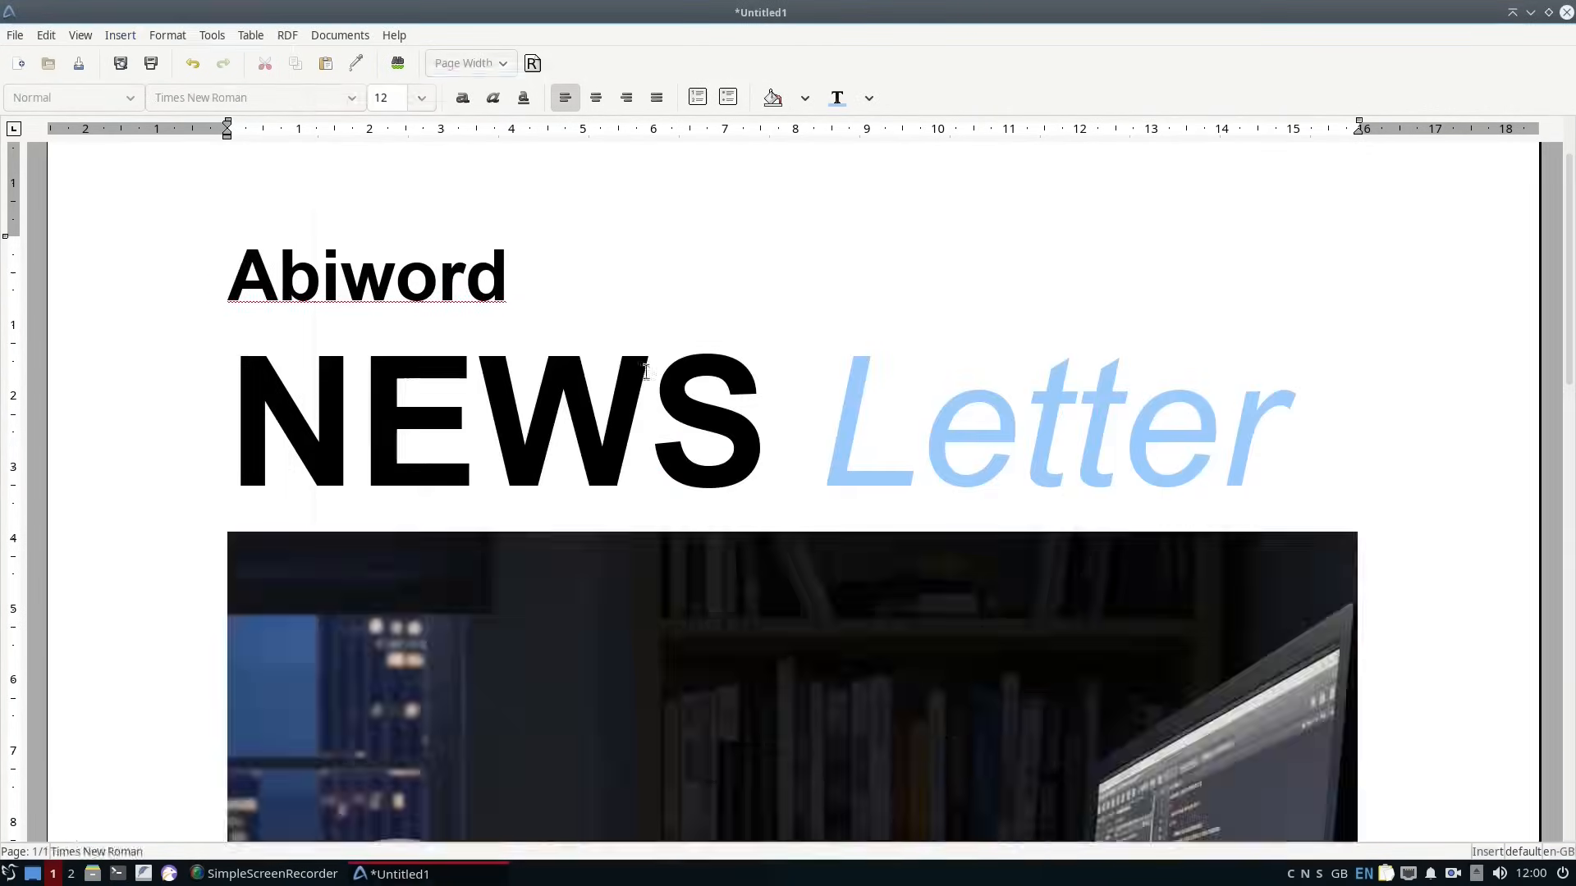
Try to shrink the inserted penguin picture by its lower corner and undo the resizing attempts.
{"action": "scroll", "coordinate": [985, 533], "scroll_direction": "down", "scroll_amount": 15}
{"action": "left_click", "coordinate": [1002, 574]}
{"action": "left_click_drag", "start_coordinate": [1356, 692], "coordinate": [985, 410]}
{"action": "key", "text": "ctrl+z"}
{"action": "scroll", "coordinate": [1002, 619], "scroll_direction": "down", "scroll_amount": 10}
{"action": "left_click", "coordinate": [1067, 492]}
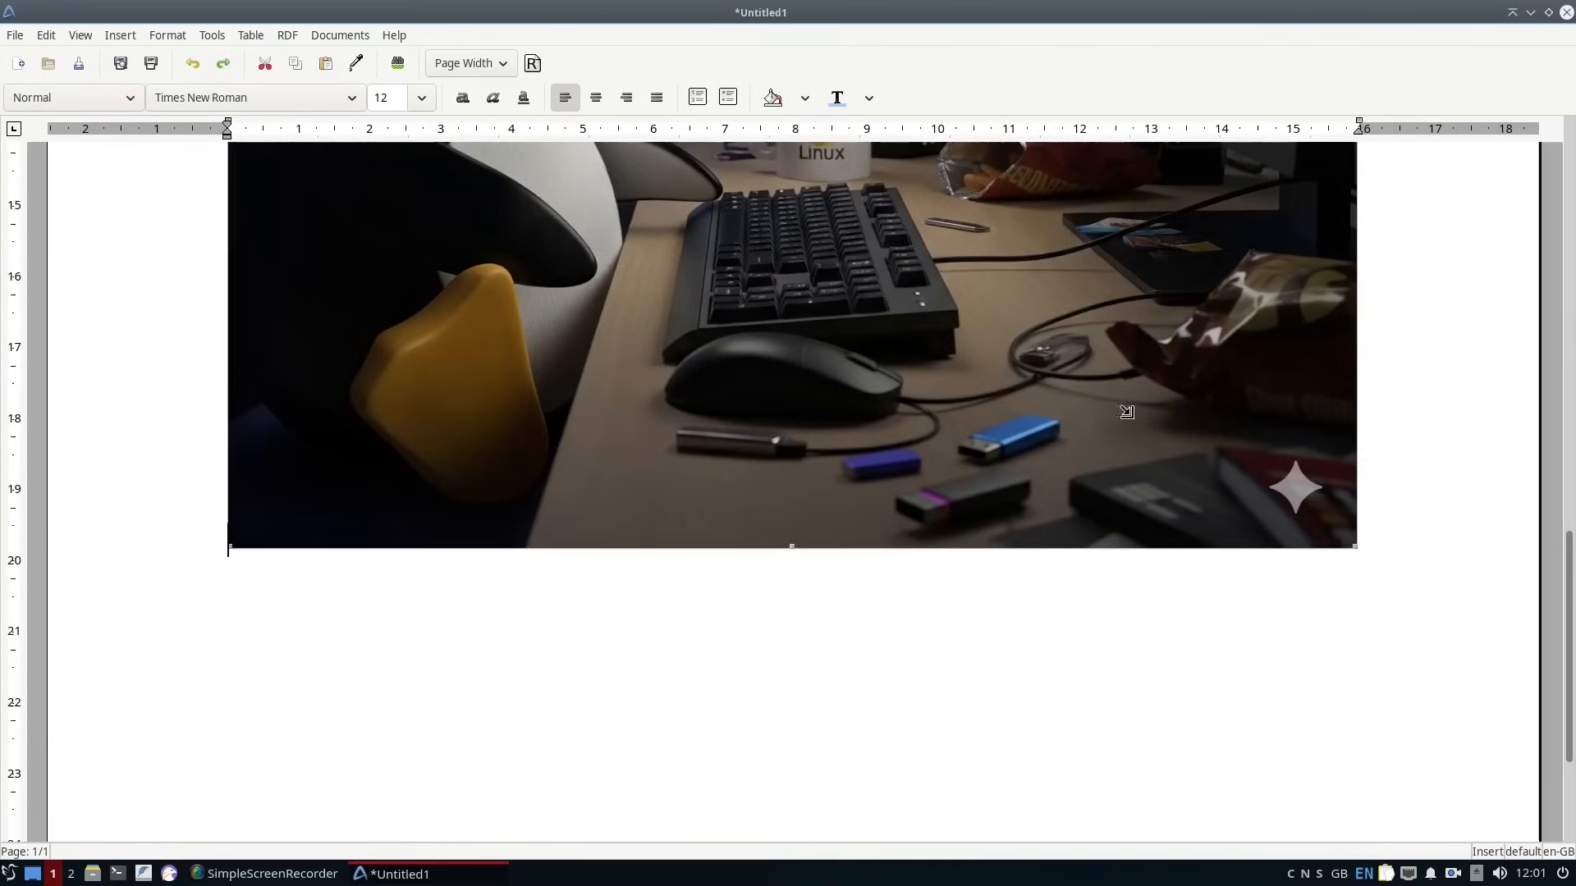
{"action": "key", "text": "ctrl+z"}
{"action": "scroll", "coordinate": [1164, 441], "scroll_direction": "up", "scroll_amount": 3}
Try to turn the penguin picture into a positioned image and undo the change.
{"action": "right_click", "coordinate": [573, 269]}
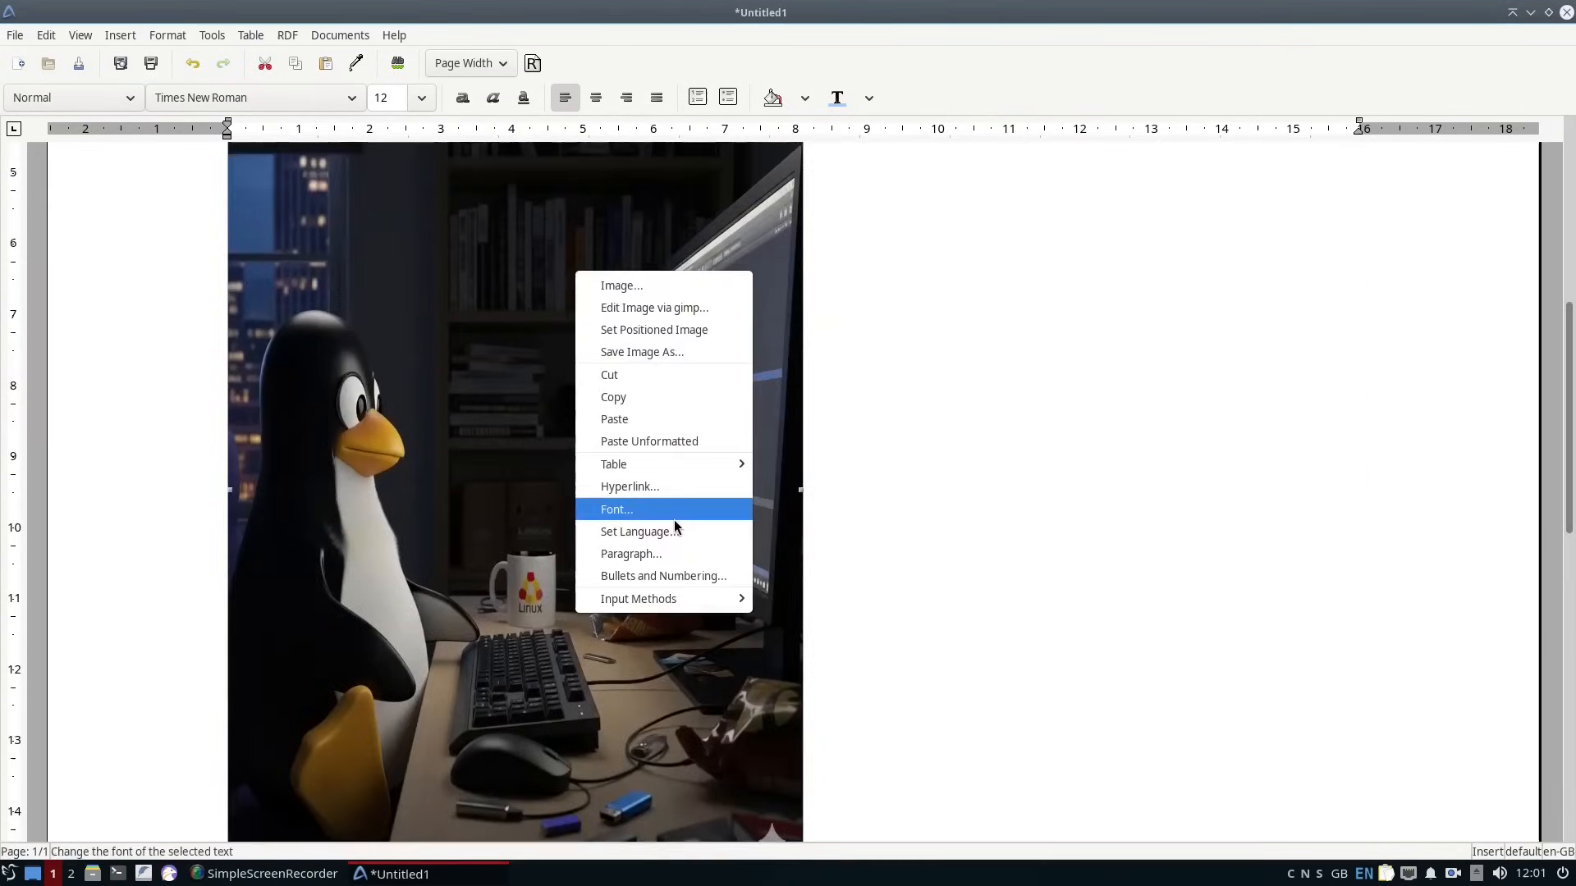
{"action": "left_click", "coordinate": [654, 330]}
{"action": "left_click", "coordinate": [193, 63]}
Shrink the penguin picture to about 5.3 cm wide and 4.1 cm high and try setting it as a positioned image.
{"action": "left_click_drag", "start_coordinate": [797, 836], "coordinate": [604, 535]}
{"action": "right_click", "coordinate": [470, 432]}
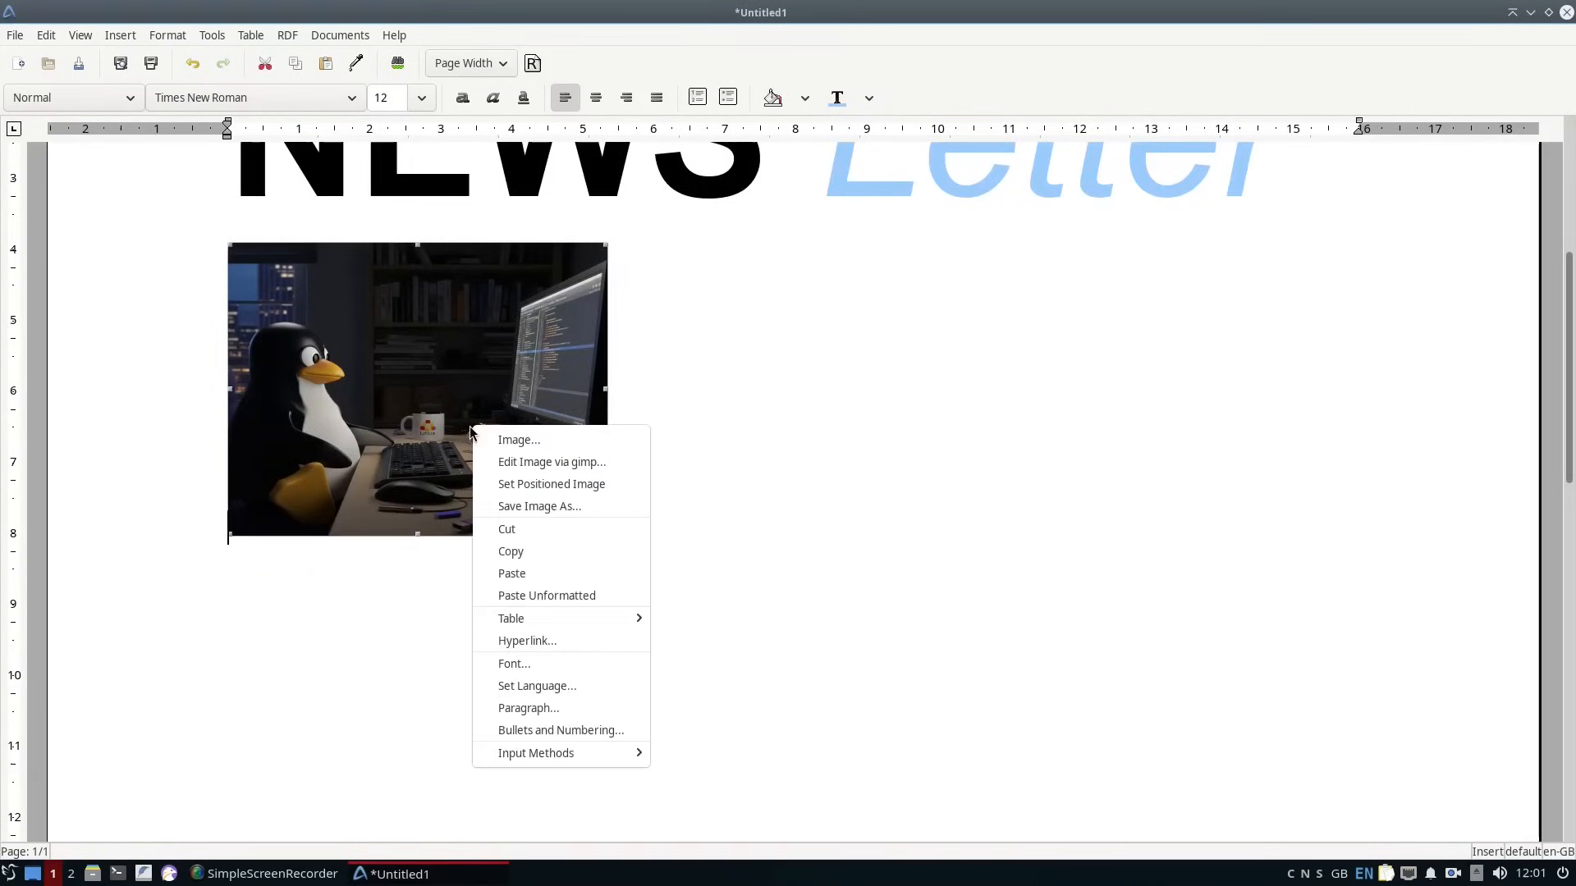
{"action": "left_click", "coordinate": [615, 484]}
Enter the lines "How Easy Is It To Use" and "Comparing Linux Word Processors" after the picture.
{"action": "type", "text": "How Easy Is It To Use"}
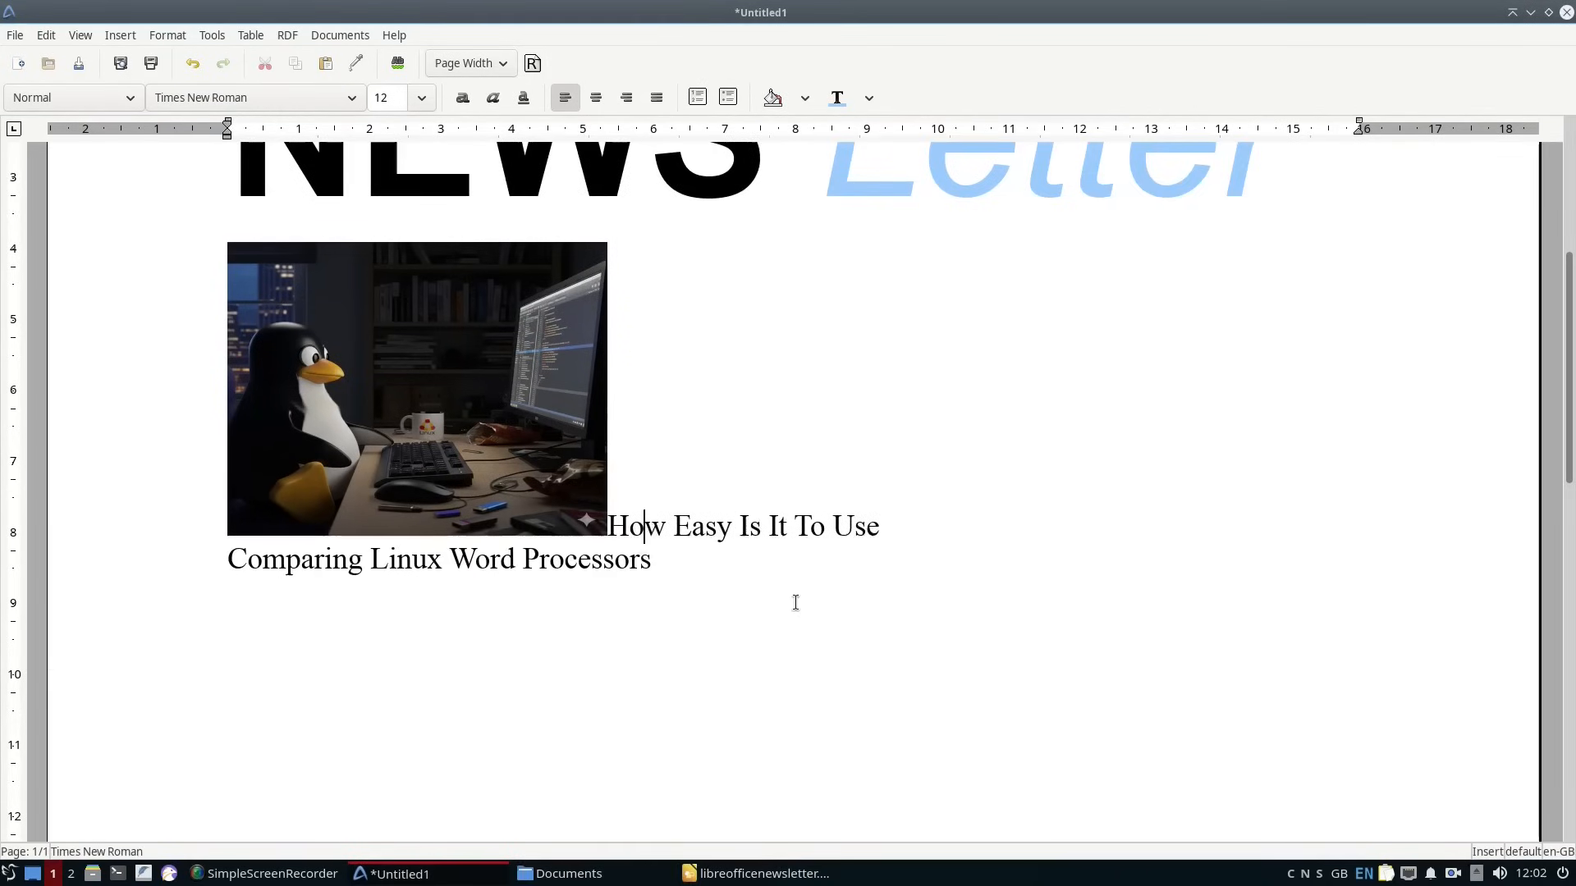
{"action": "left_click_drag", "start_coordinate": [882, 526], "coordinate": [607, 525]}
{"action": "right_click", "coordinate": [662, 480]}
Change the picture's text wrapping in its image properties so both lines flow along its right side.
{"action": "left_click", "coordinate": [425, 387]}
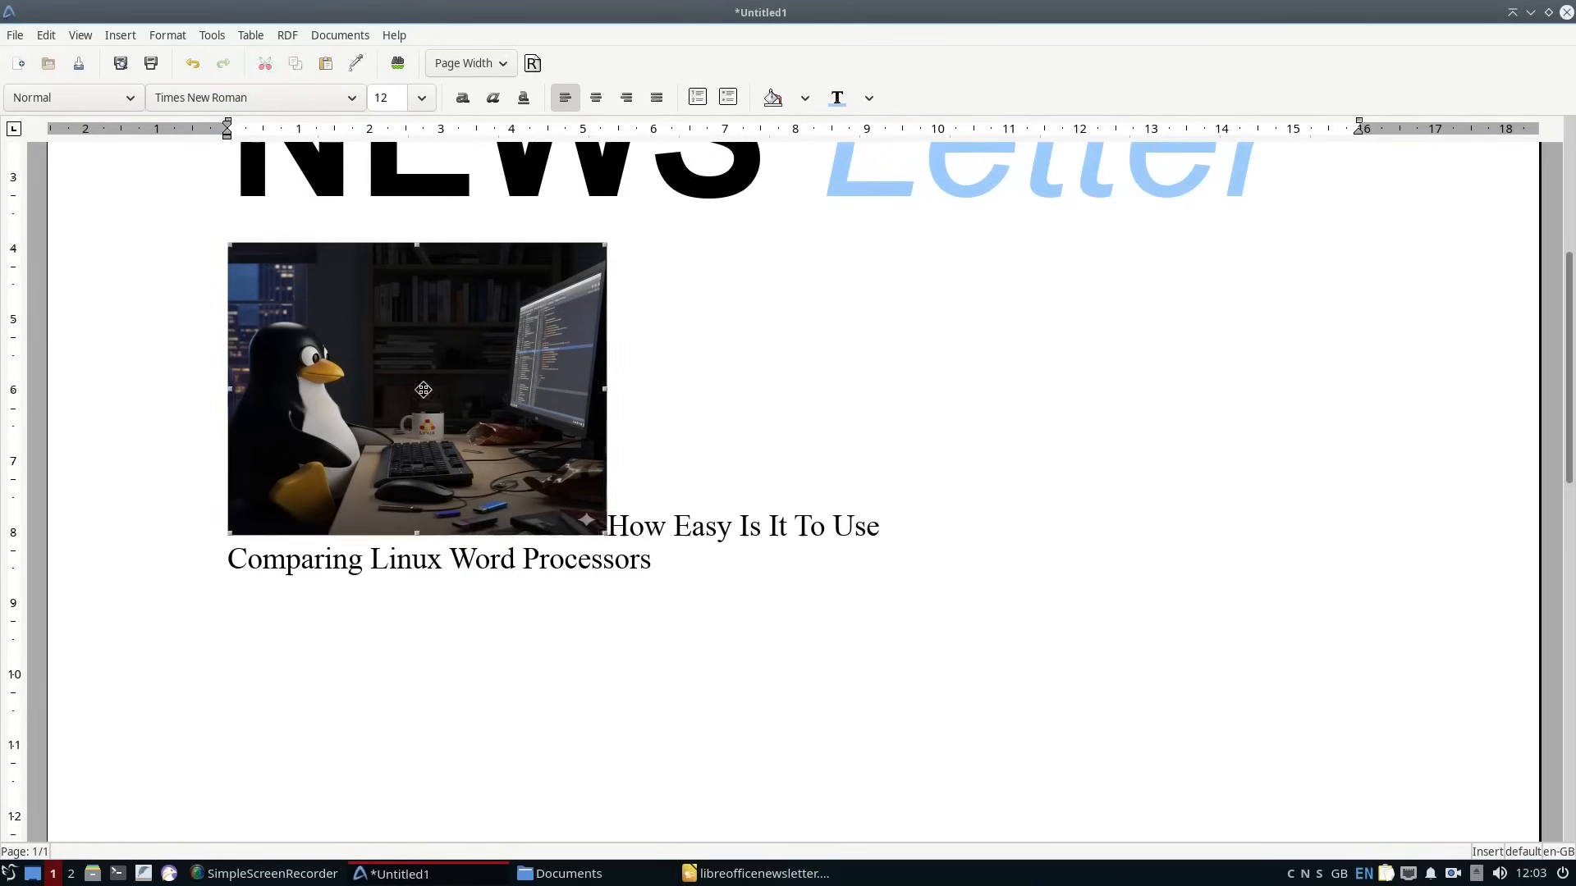
{"action": "right_click", "coordinate": [426, 388]}
{"action": "left_click", "coordinate": [473, 405]}
{"action": "left_click", "coordinate": [753, 314]}
{"action": "left_click", "coordinate": [763, 405]}
{"action": "left_click", "coordinate": [913, 624]}
Apply the Heading 2 style to both lines beside the picture and colour "Comparing Linux Word Processors" light blue.
{"action": "left_click_drag", "start_coordinate": [891, 259], "coordinate": [618, 260]}
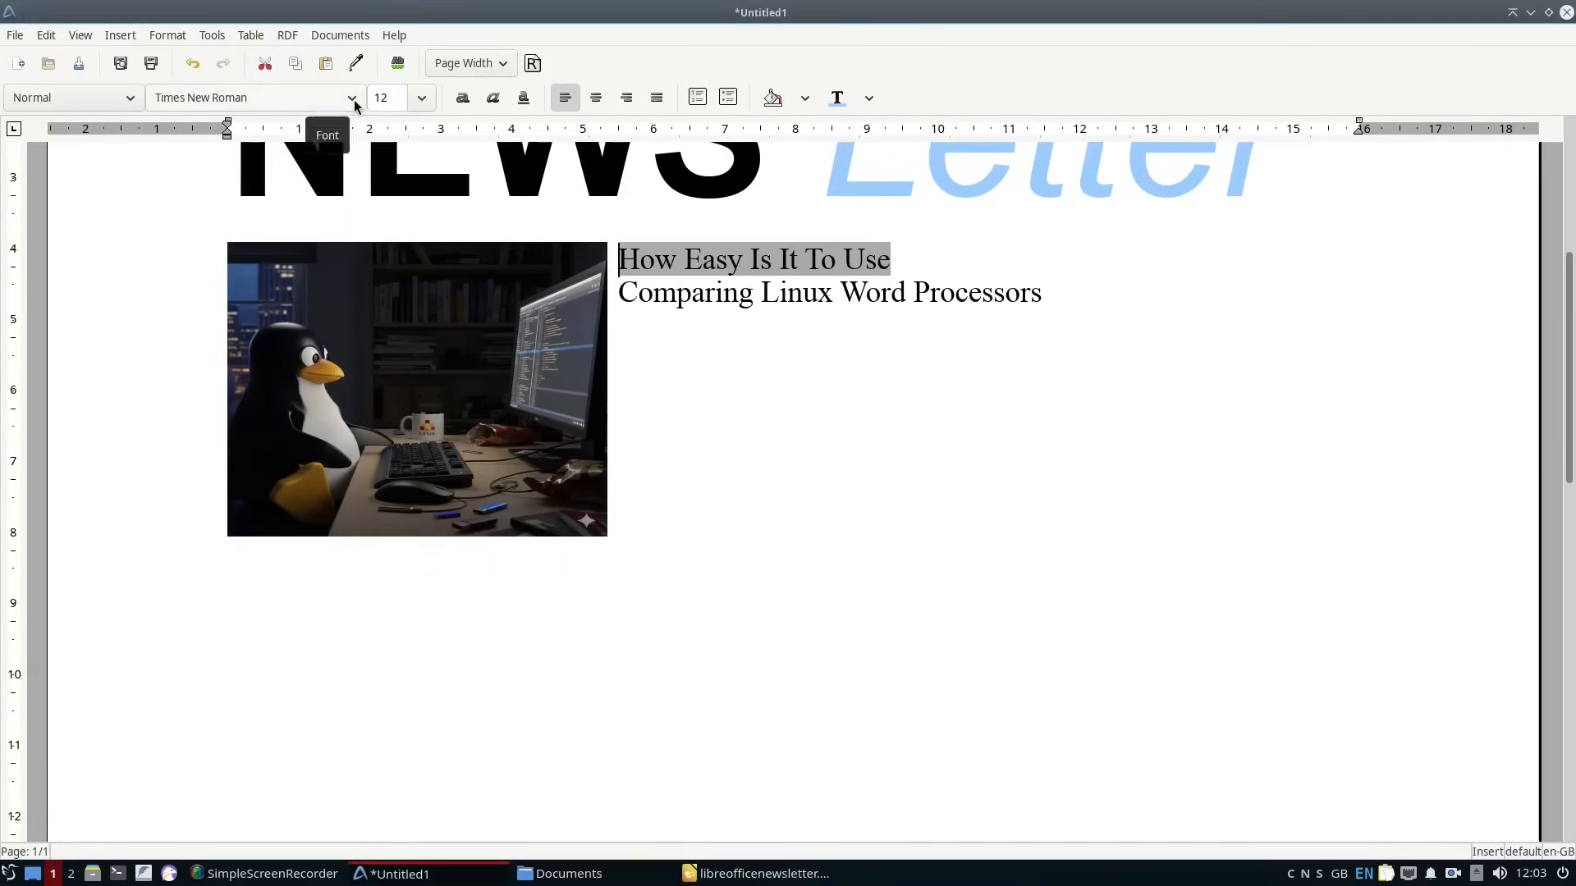
{"action": "left_click", "coordinate": [107, 97]}
{"action": "left_click", "coordinate": [102, 23]}
{"action": "left_click_drag", "start_coordinate": [1044, 362], "coordinate": [617, 360]}
{"action": "left_click", "coordinate": [107, 98]}
{"action": "left_click", "coordinate": [103, 48]}
{"action": "left_click_drag", "start_coordinate": [1208, 404], "coordinate": [618, 405]}
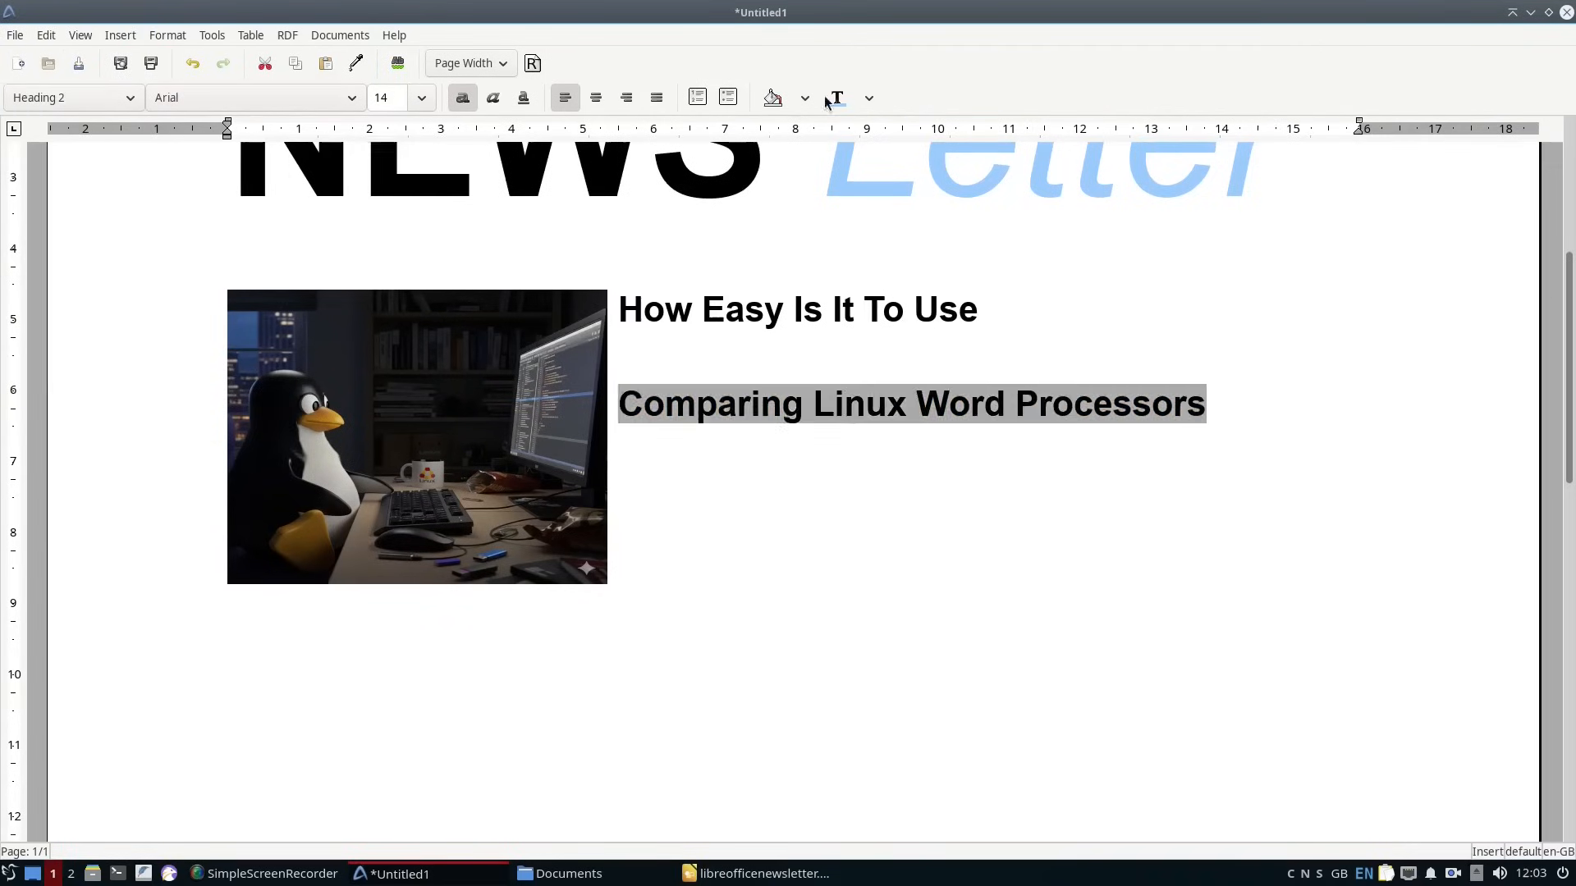
{"action": "left_click", "coordinate": [837, 97]}
Set the paragraph spacing before "How Easy Is It To Use" to 0.
{"action": "left_click_drag", "start_coordinate": [978, 311], "coordinate": [618, 310]}
{"action": "right_click", "coordinate": [852, 303]}
{"action": "left_click", "coordinate": [907, 519]}
{"action": "left_click_drag", "start_coordinate": [703, 428], "coordinate": [643, 428]}
{"action": "type", "text": "0"}
{"action": "left_click", "coordinate": [981, 652]}
Remove the paragraph spacing before "Comparing Linux Word Processors" and set its font size to 12.
{"action": "right_click", "coordinate": [625, 361]}
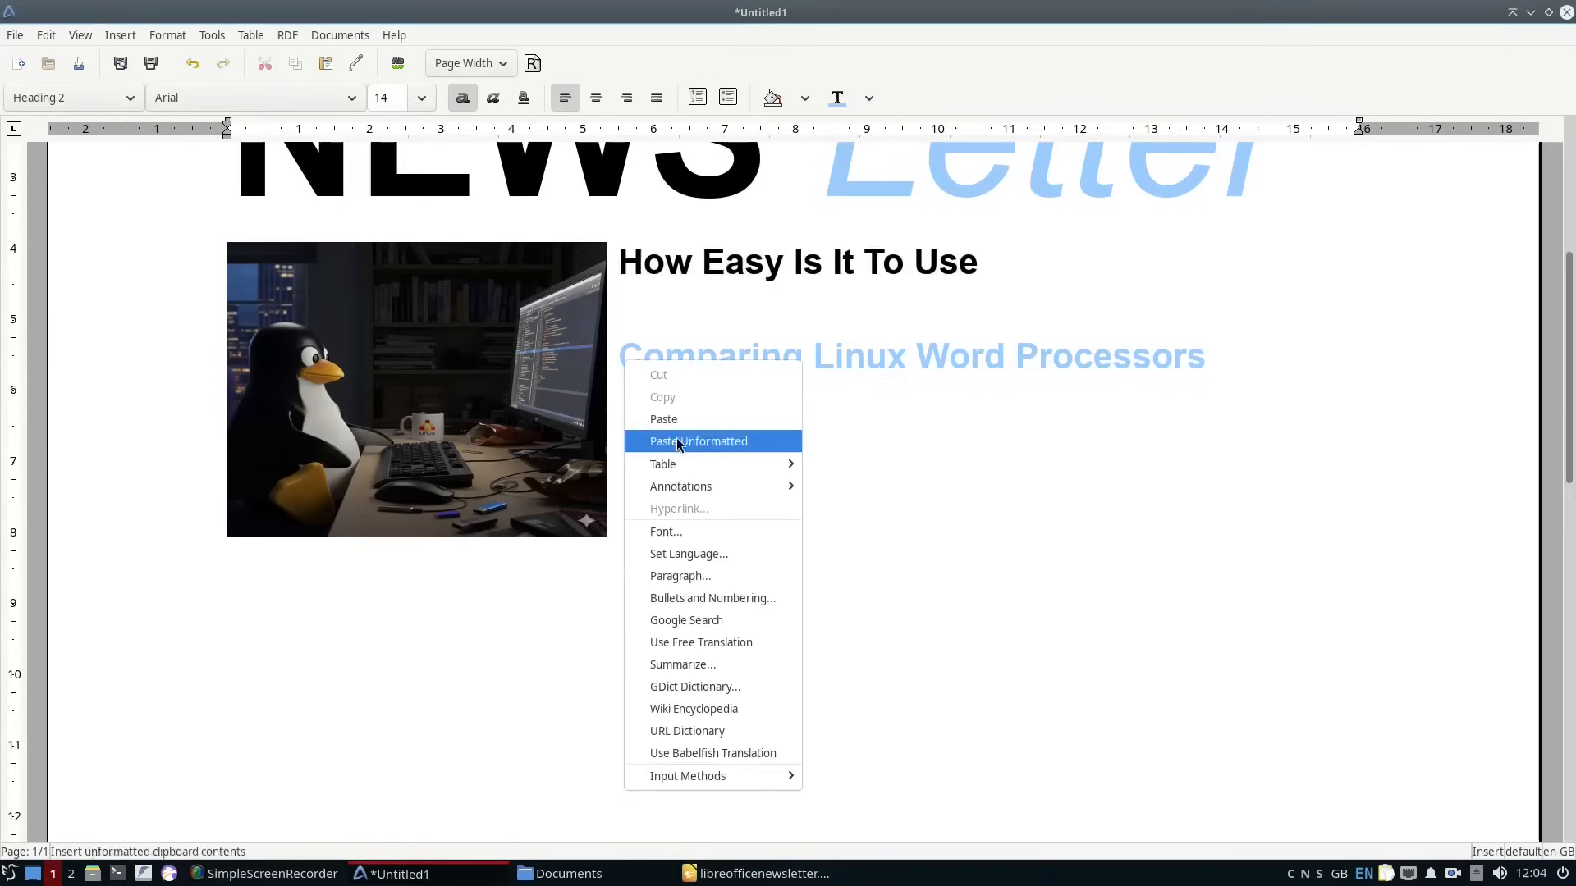
{"action": "left_click", "coordinate": [680, 575]}
{"action": "left_click", "coordinate": [968, 650]}
{"action": "left_click_drag", "start_coordinate": [1207, 310], "coordinate": [618, 309]}
{"action": "left_click", "coordinate": [421, 97]}
{"action": "left_click", "coordinate": [385, 229]}
Write two body paragraphs on how easy or difficult creating documents in Abiword is and on basic techniques such as text size, images, tables and columns.
{"action": "type", "text": "This document is being written to show how easy or difficult it is to create documents using Abiword."}
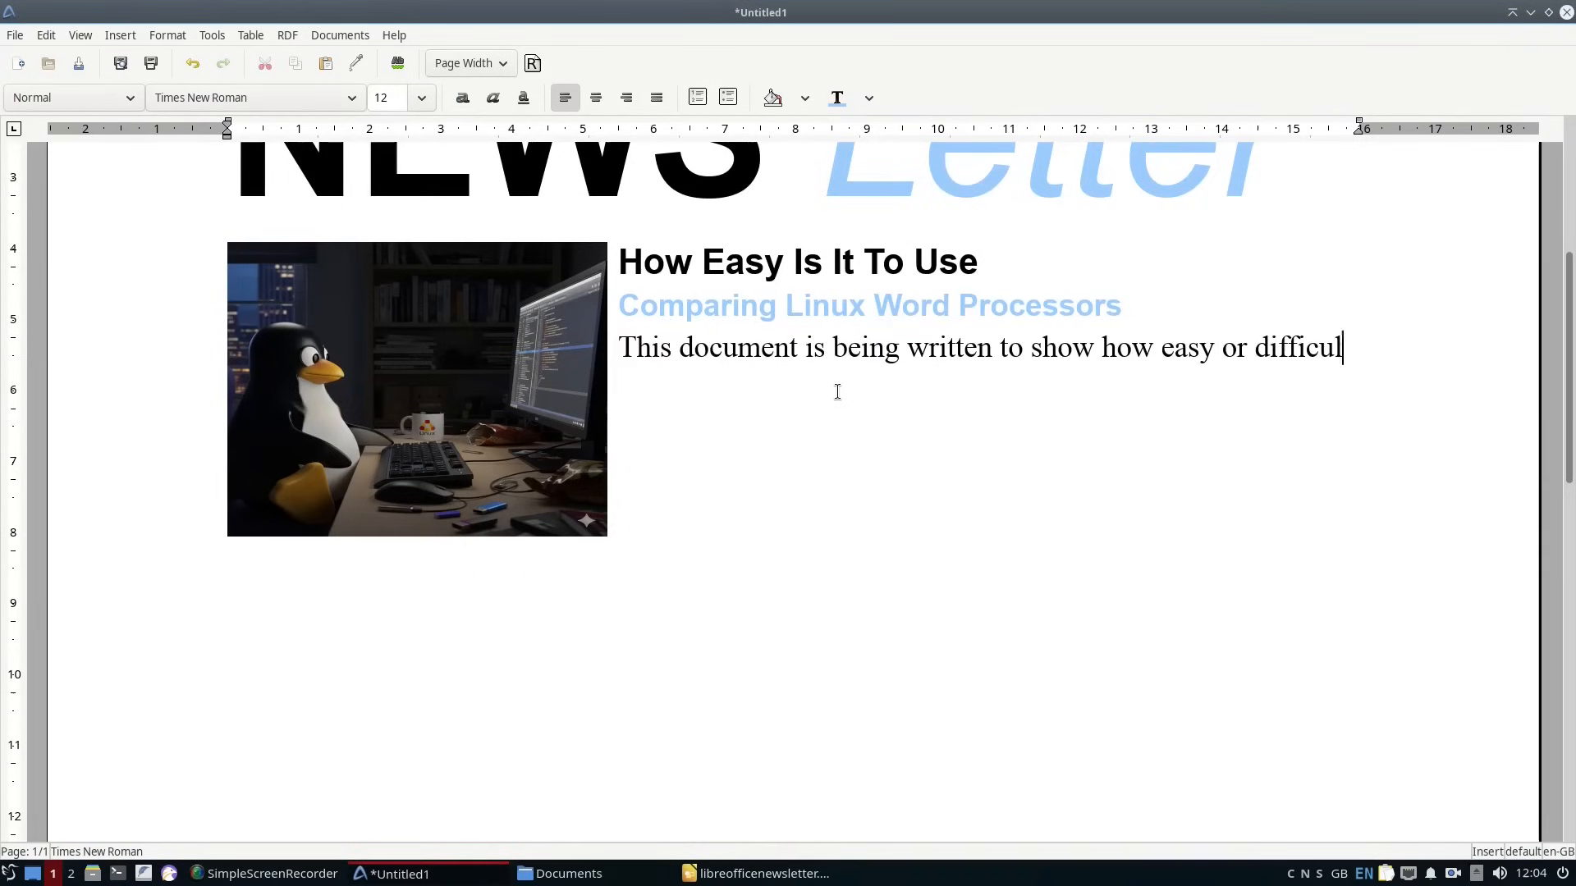
{"action": "key", "text": "Return"}
{"action": "key", "text": "Return"}
{"action": "type", "text": "It shows basic techniques such as changing text size, colours, styles, adding images, tables and columns."}
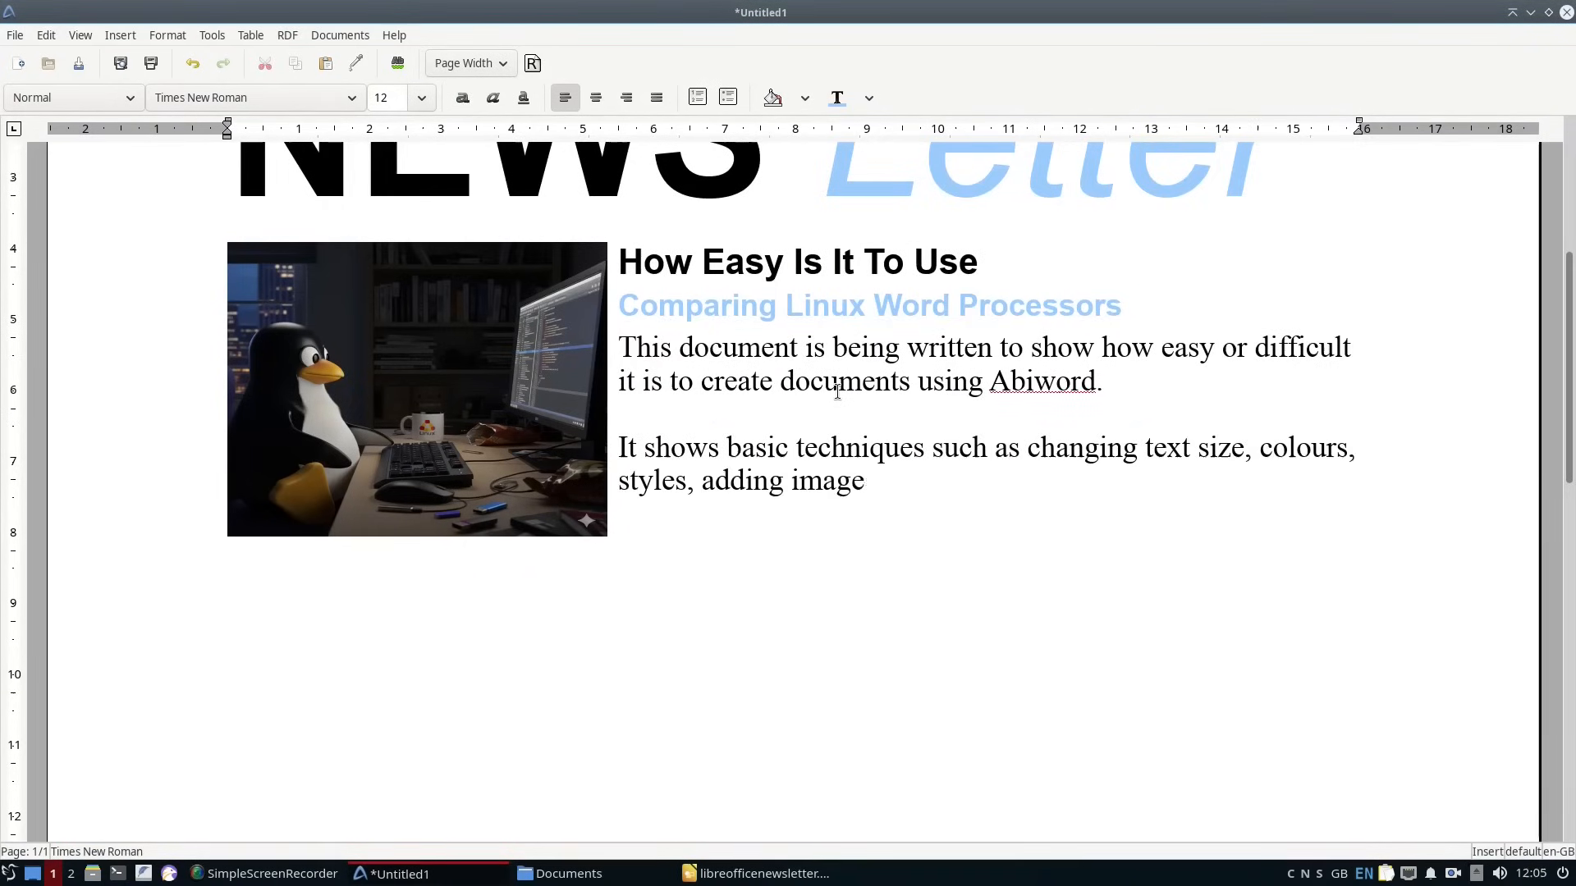
Add a third paragraph reading "The same document is being created in LibreOffice, WPS and OnlyOffice".
{"action": "key", "text": "Return"}
{"action": "key", "text": "Return"}
{"action": "type", "text": "The same document is being created in LibreOffice, WPS and OnlyOffice"}
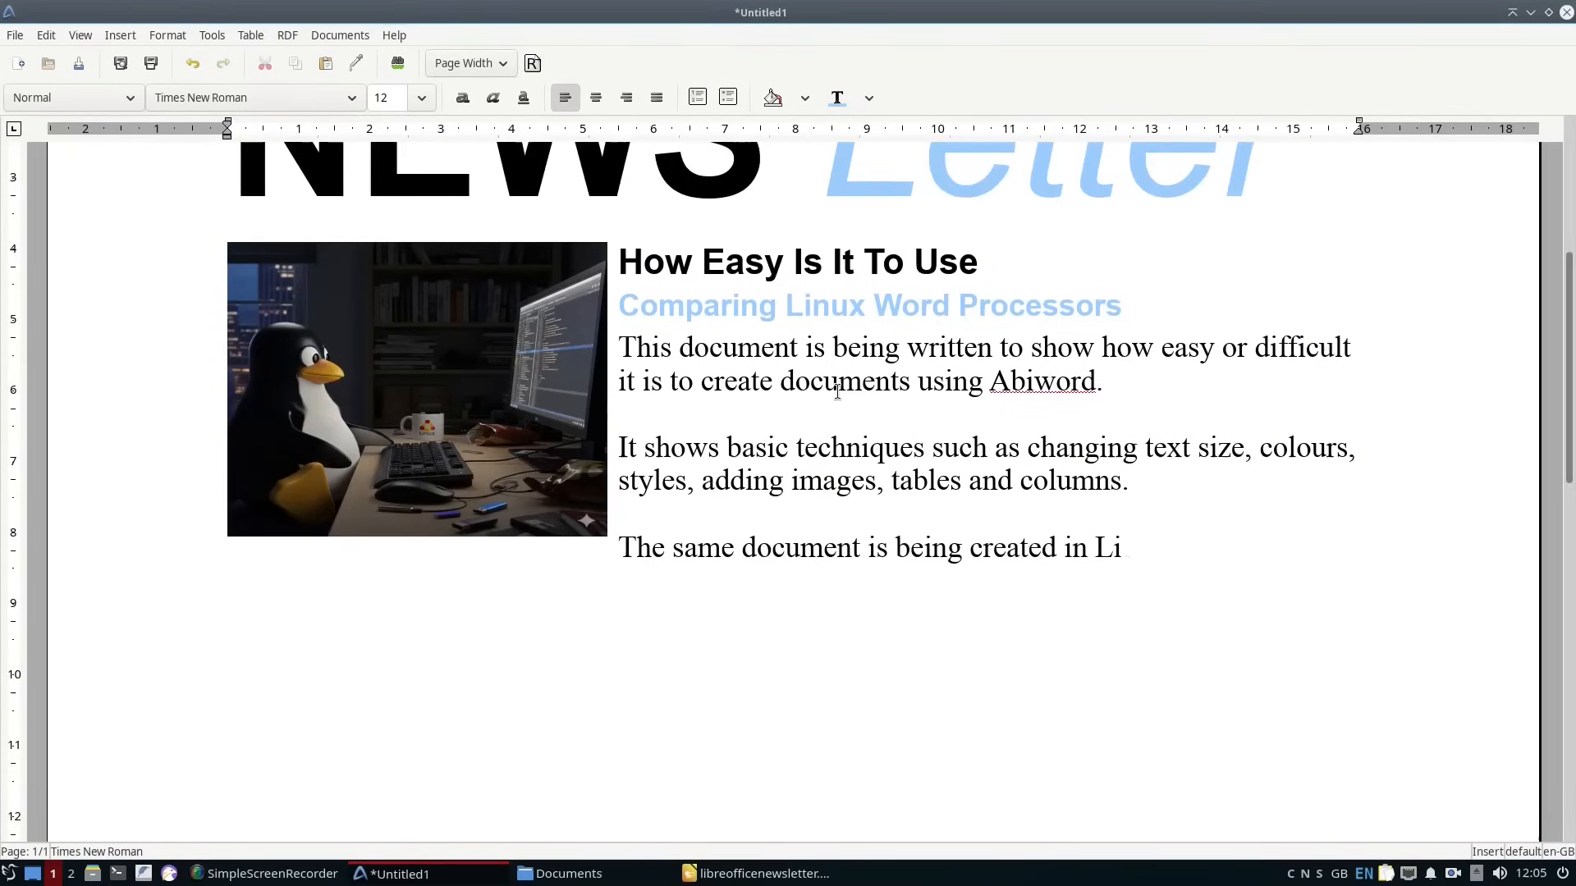
Set the font size of the three body paragraphs beside the picture to 10.
{"action": "left_click_drag", "start_coordinate": [417, 581], "coordinate": [619, 348]}
{"action": "left_click", "coordinate": [421, 98]}
{"action": "left_click", "coordinate": [385, 177]}
{"action": "left_click", "coordinate": [979, 559]}
{"action": "scroll", "coordinate": [957, 419], "scroll_direction": "up", "scroll_amount": 3}
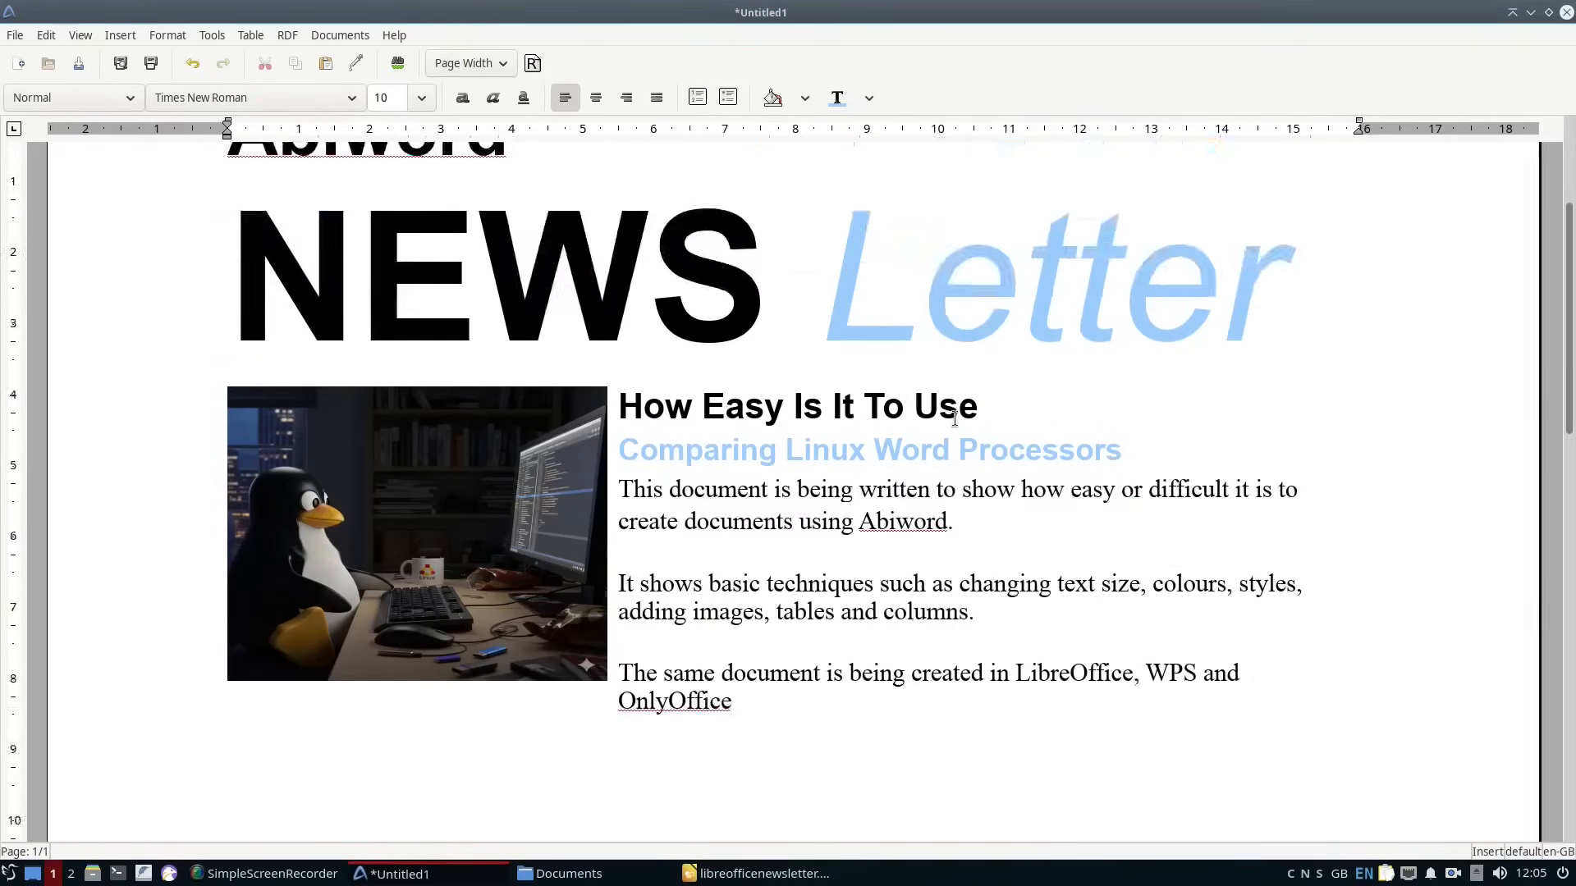
Insert a table with three columns and two rows below the body text.
{"action": "scroll", "coordinate": [911, 656], "scroll_direction": "down", "scroll_amount": 1}
{"action": "left_click", "coordinate": [859, 820]}
{"action": "left_click", "coordinate": [251, 35]}
{"action": "mouse_move", "coordinate": [268, 60]}
{"action": "left_click", "coordinate": [450, 57]}
{"action": "double_click", "coordinate": [874, 377]}
{"action": "left_click", "coordinate": [885, 528]}
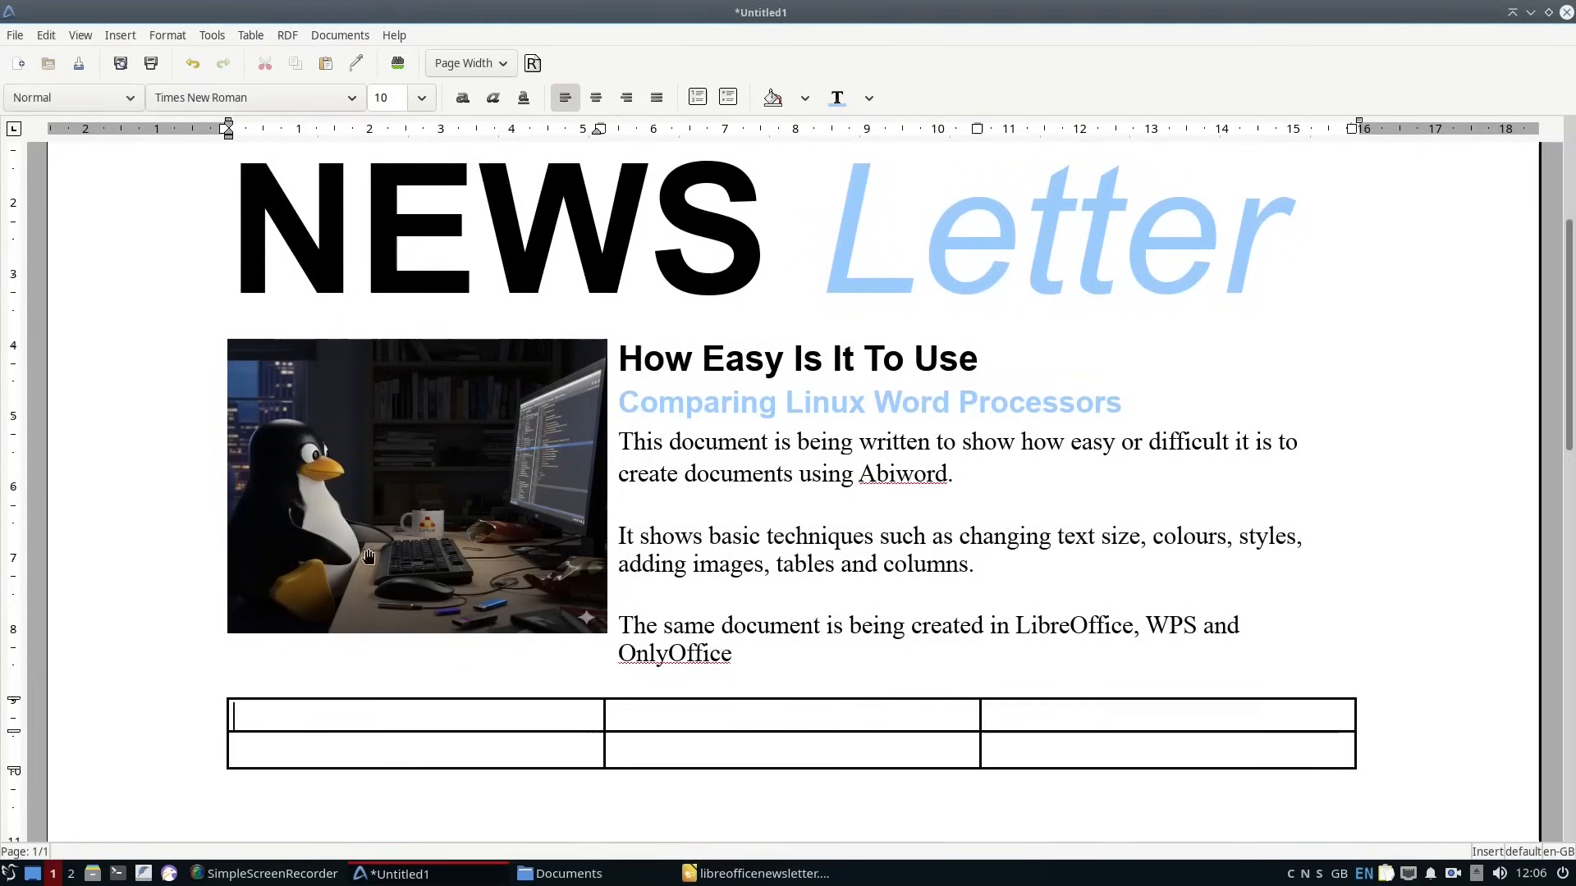
Fill the table's first row with "Performance", "Ease Of Use" and "Overall" in the Heading 1 style.
{"action": "left_click", "coordinate": [72, 98]}
{"action": "left_click", "coordinate": [57, 46]}
{"action": "type", "text": "Performance"}
{"action": "key", "text": "Tab"}
{"action": "type", "text": "Ease Of Use"}
{"action": "key", "text": "Tab"}
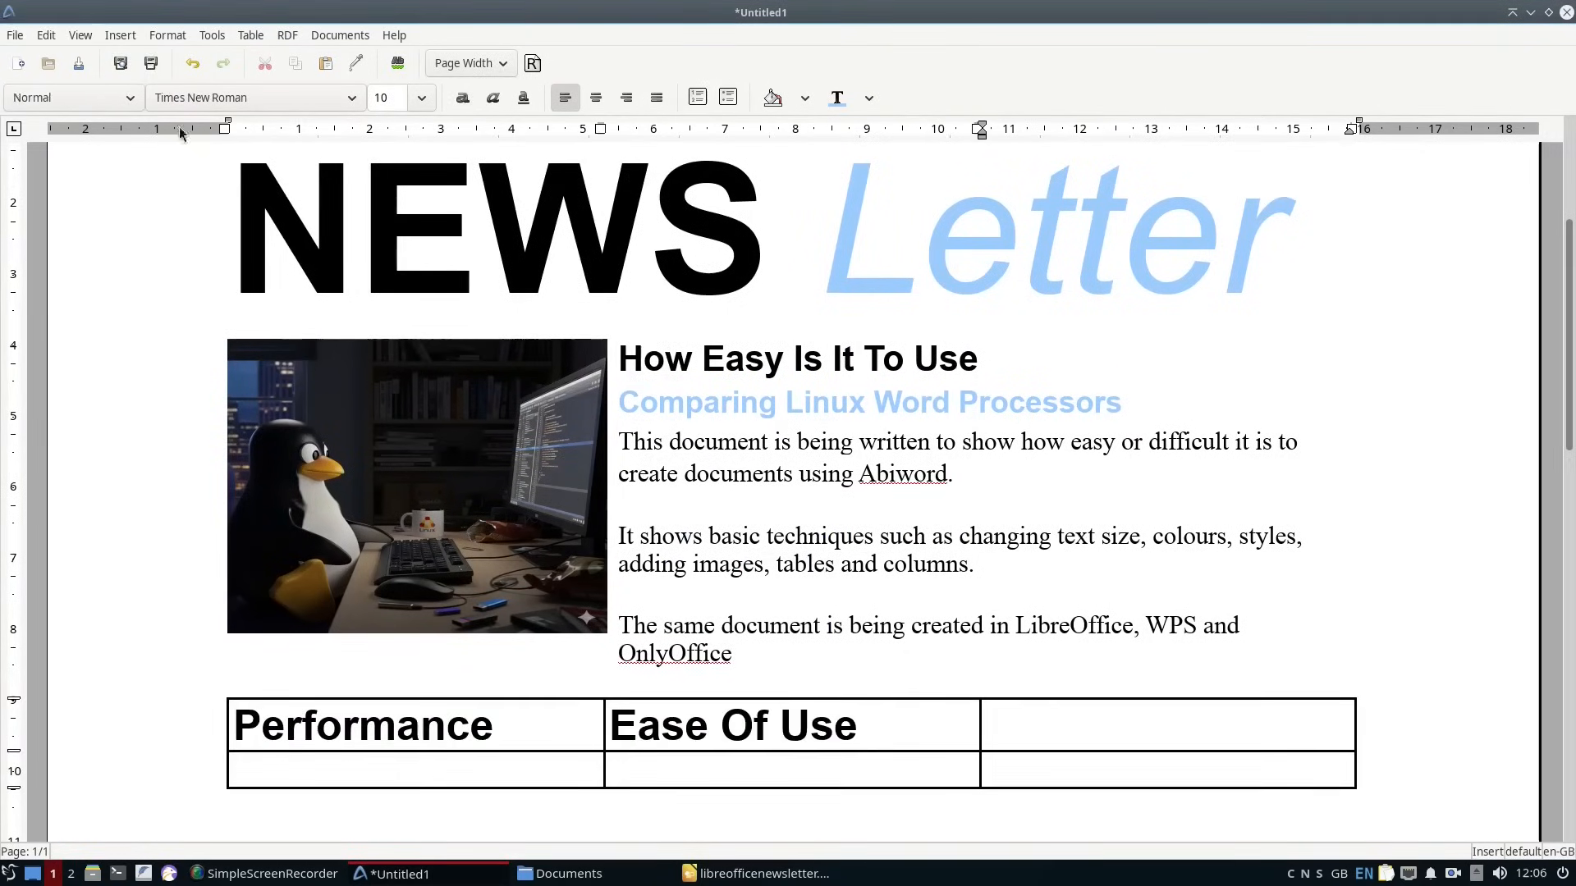
{"action": "left_click", "coordinate": [82, 98]}
{"action": "left_click", "coordinate": [58, 46]}
{"action": "type", "text": "Overall"}
Fill the table's second row with questions on Abiword's loading and performance, its ease of use and features, and the overall final impression.
{"action": "left_click", "coordinate": [503, 777]}
{"action": "type", "text": "How quickly does Abiword load and how well does it perform under use"}
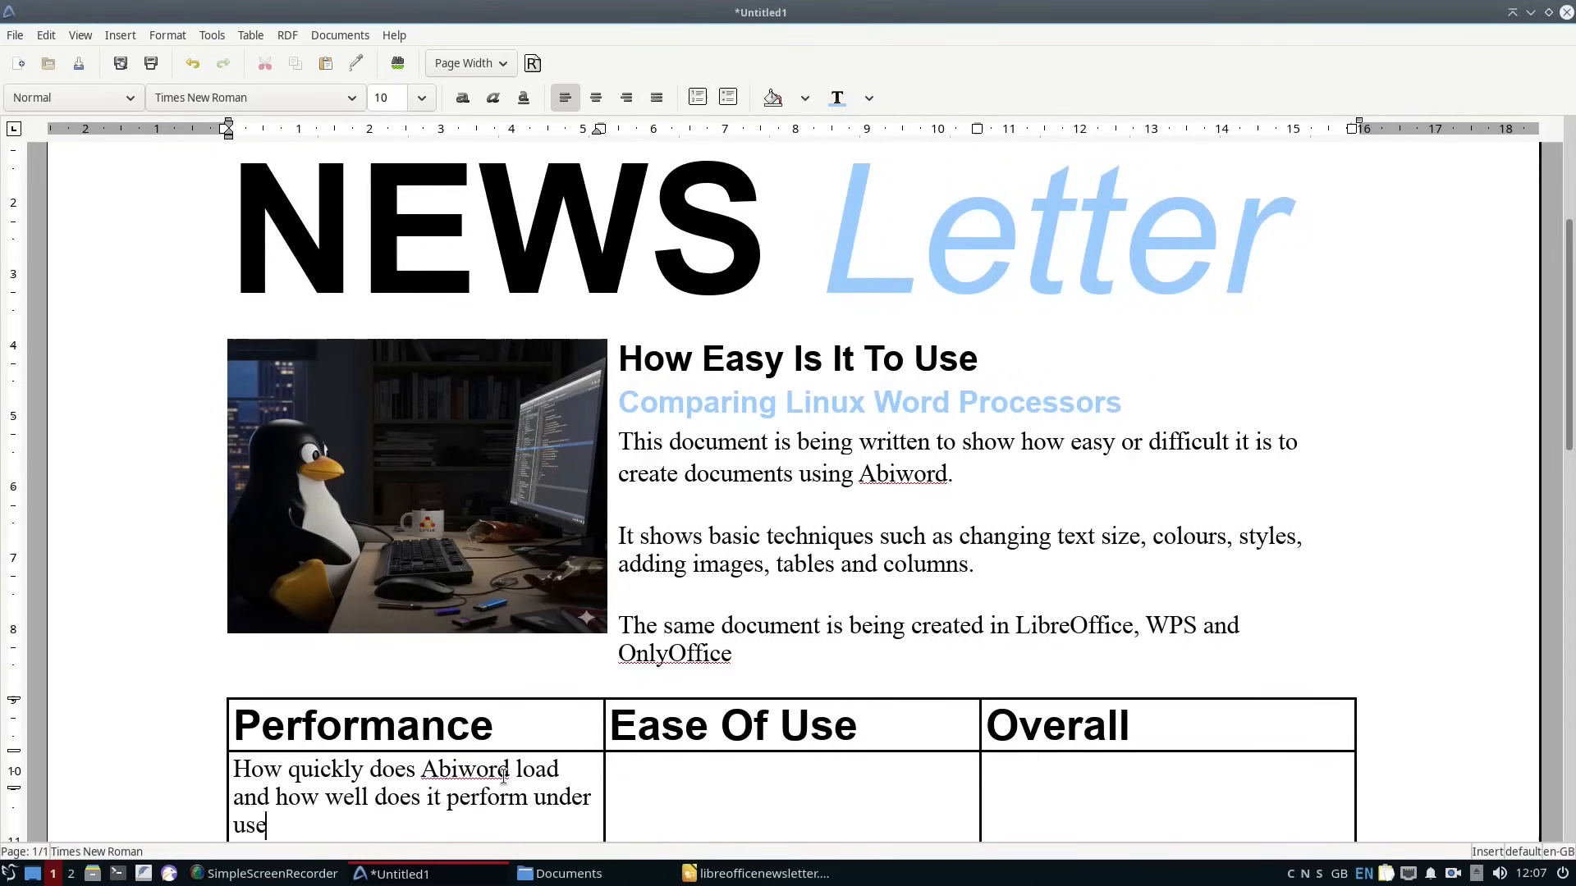
{"action": "left_click", "coordinate": [699, 774]}
{"action": "type", "text": "How easy is it to use and does it come with a good set of features such as being able to add images, tables and columns"}
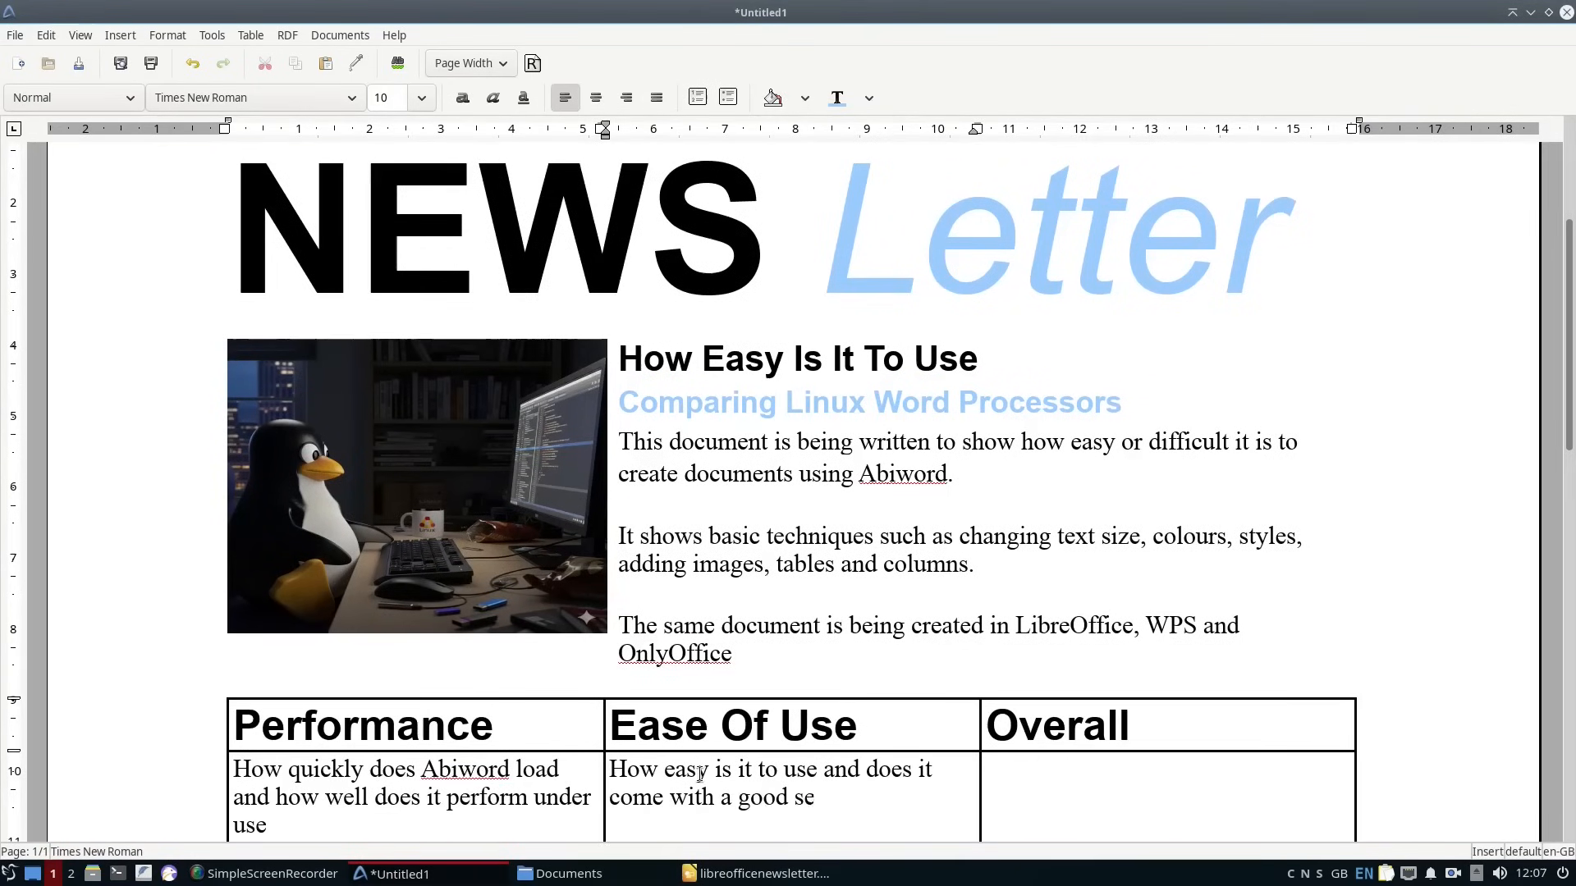
{"action": "key", "text": "Tab"}
{"action": "type", "text": "What is the overall final impression of Abiword."}
Try the Normal Layout view and return to Print Layout.
{"action": "scroll", "coordinate": [503, 734], "scroll_direction": "down", "scroll_amount": 3}
{"action": "left_click", "coordinate": [80, 36]}
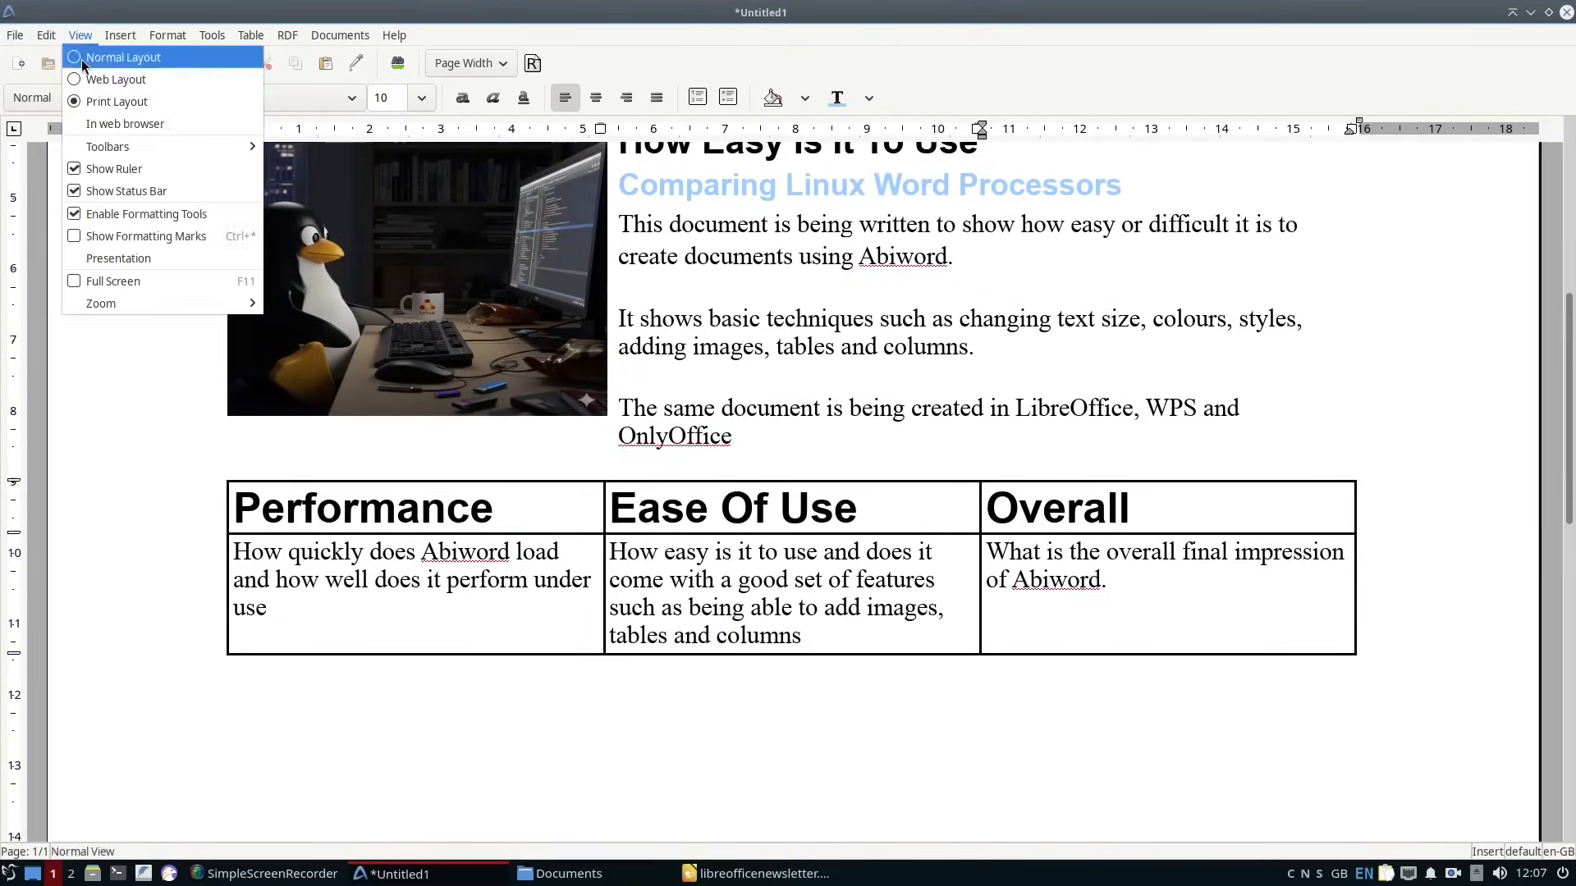
{"action": "left_click", "coordinate": [72, 58]}
{"action": "left_click", "coordinate": [80, 35]}
{"action": "left_click", "coordinate": [201, 103]}
Select the whole table and set its border colour to white through the table formatting.
{"action": "scroll", "coordinate": [1067, 671], "scroll_direction": "down", "scroll_amount": 8}
{"action": "left_click_drag", "start_coordinate": [233, 402], "coordinate": [1109, 476]}
{"action": "right_click", "coordinate": [1029, 470]}
{"action": "left_click", "coordinate": [251, 35]}
{"action": "left_click", "coordinate": [280, 102]}
{"action": "left_click", "coordinate": [256, 80]}
{"action": "left_click", "coordinate": [441, 91]}
{"action": "left_click", "coordinate": [472, 296]}
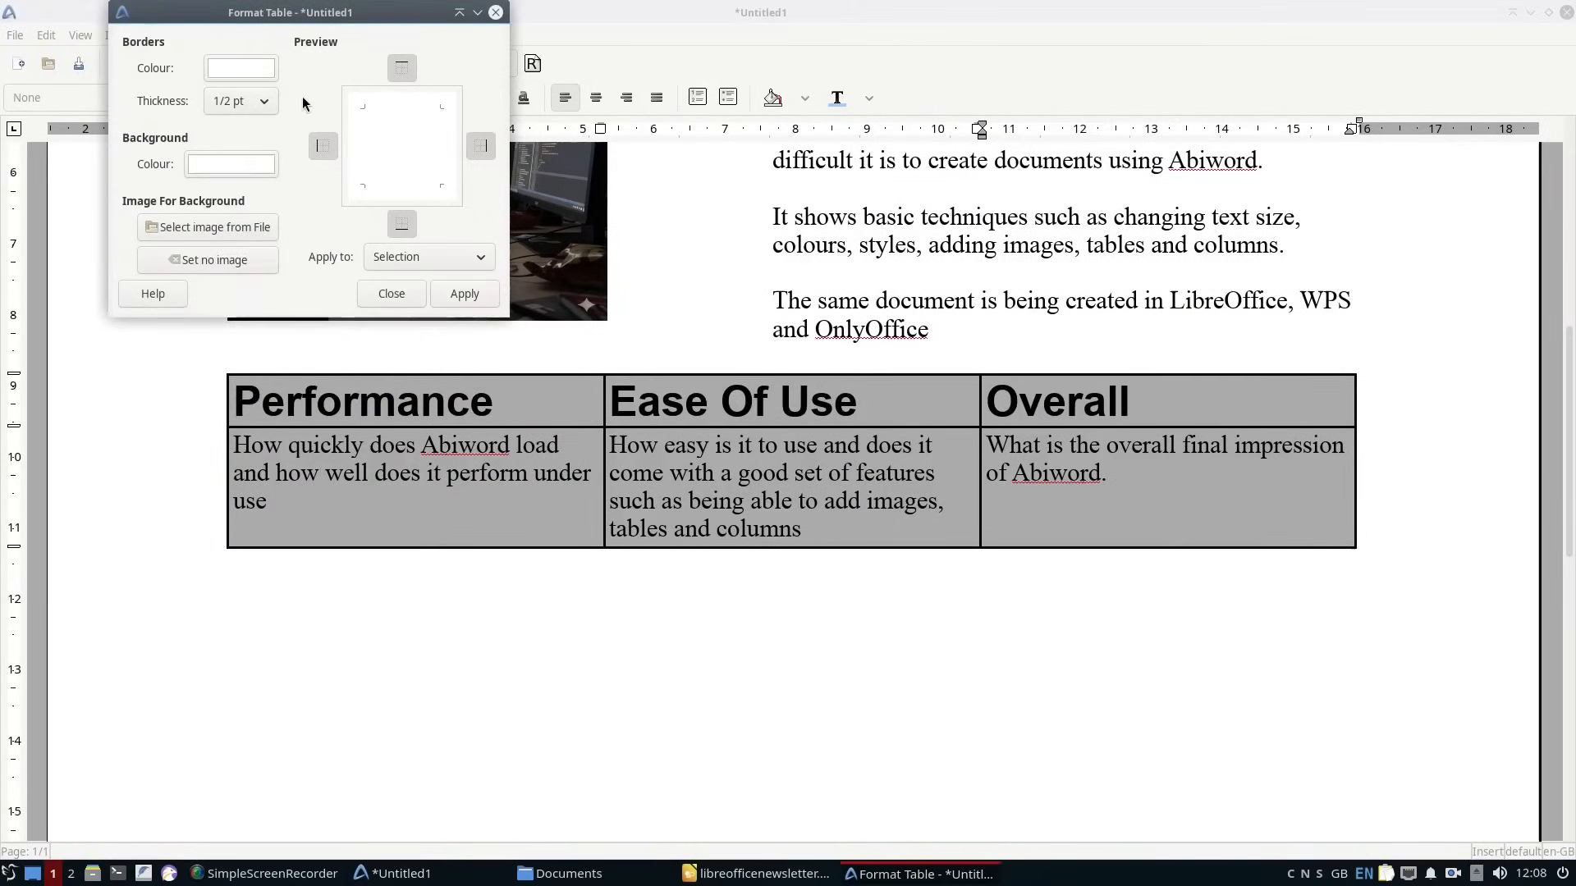
{"action": "left_click", "coordinate": [464, 294]}
{"action": "left_click", "coordinate": [392, 294]}
Try to apply a highlight colour to the table's second row and undo it.
{"action": "right_click", "coordinate": [443, 494]}
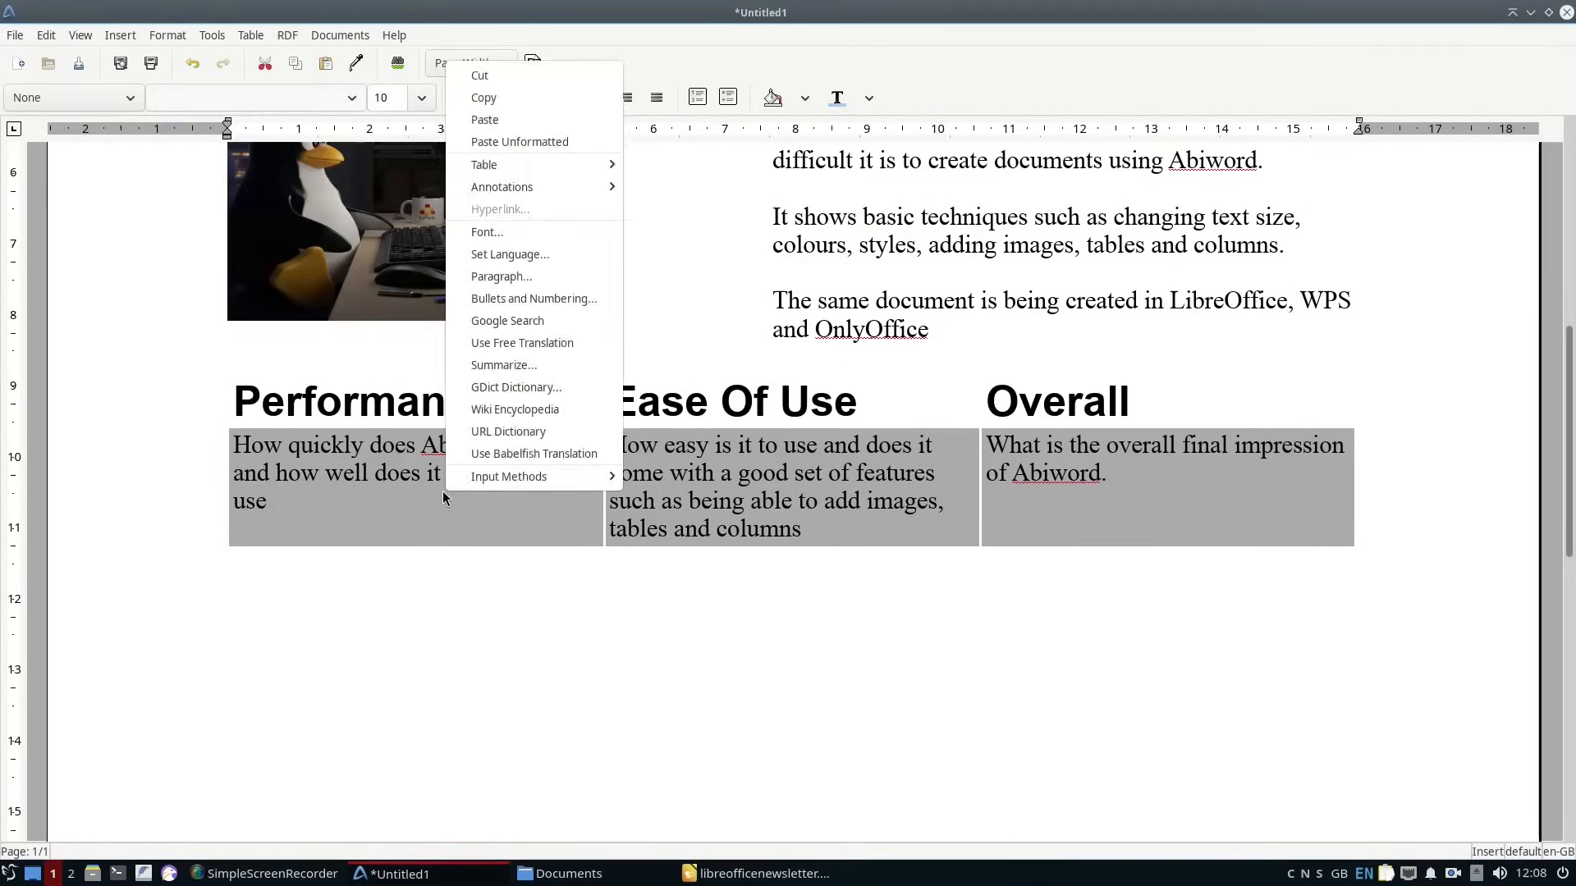
{"action": "left_click", "coordinate": [412, 64]}
{"action": "left_click", "coordinate": [805, 97]}
{"action": "left_click", "coordinate": [888, 248]}
{"action": "left_click", "coordinate": [872, 675]}
{"action": "key", "text": "ctrl+z"}
Try to give the table's second-row cells a blue background through the table formatting.
{"action": "left_click_drag", "start_coordinate": [234, 447], "coordinate": [1189, 583]}
{"action": "right_click", "coordinate": [1106, 510]}
{"action": "mouse_move", "coordinate": [1150, 194]}
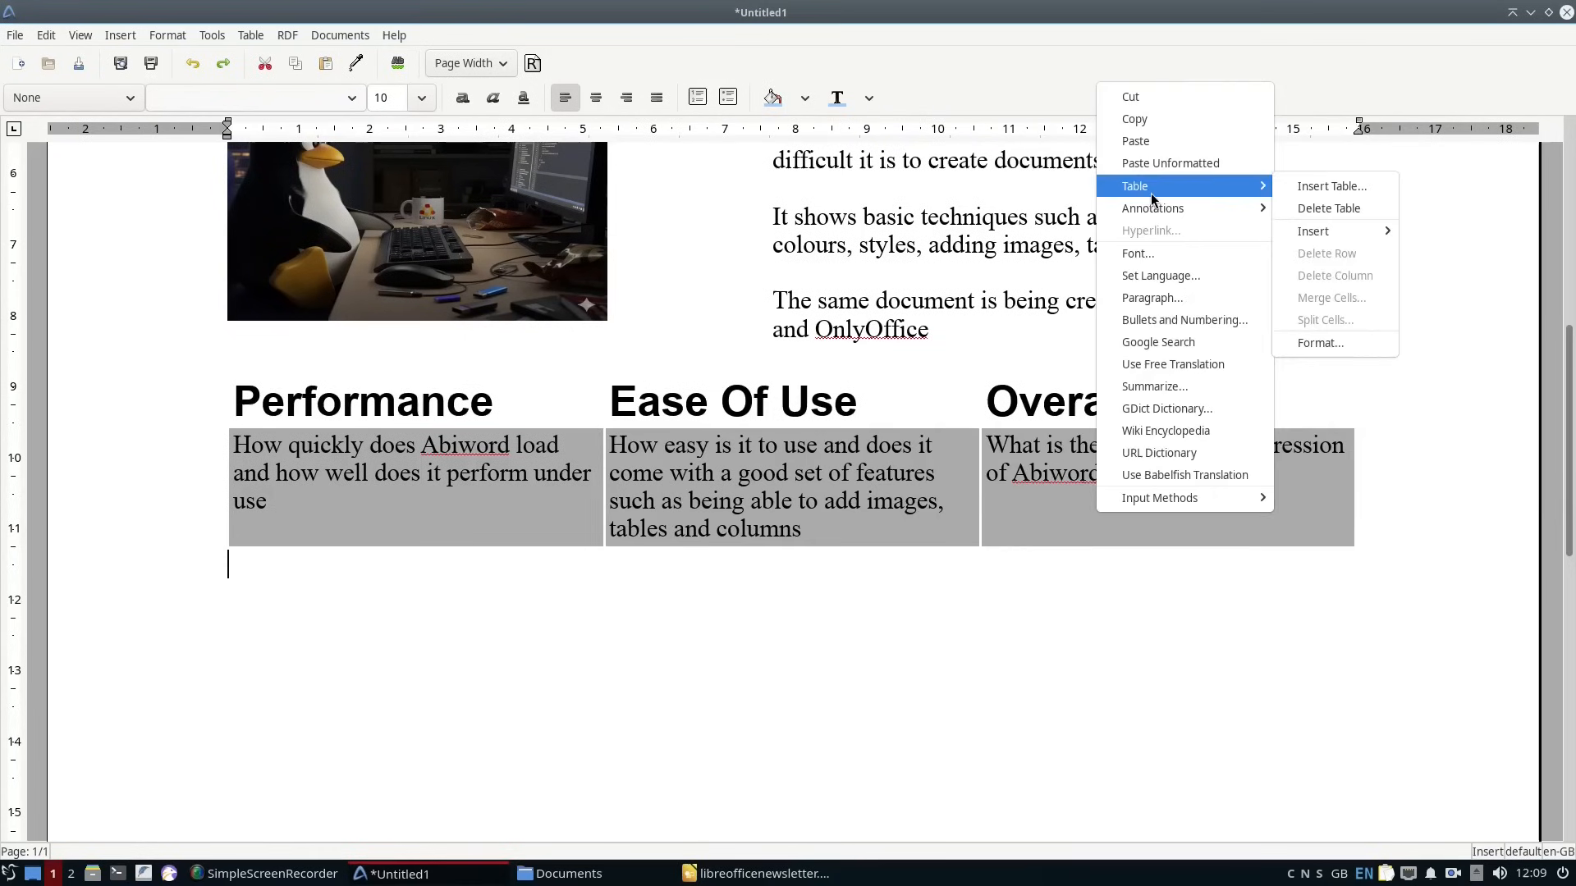
{"action": "left_click", "coordinate": [1320, 342]}
{"action": "left_click_drag", "start_coordinate": [1335, 205], "coordinate": [854, 79]}
{"action": "left_click", "coordinate": [808, 234]}
{"action": "left_click", "coordinate": [724, 218]}
{"action": "left_click", "coordinate": [1054, 369]}
{"action": "left_click", "coordinate": [1055, 372]}
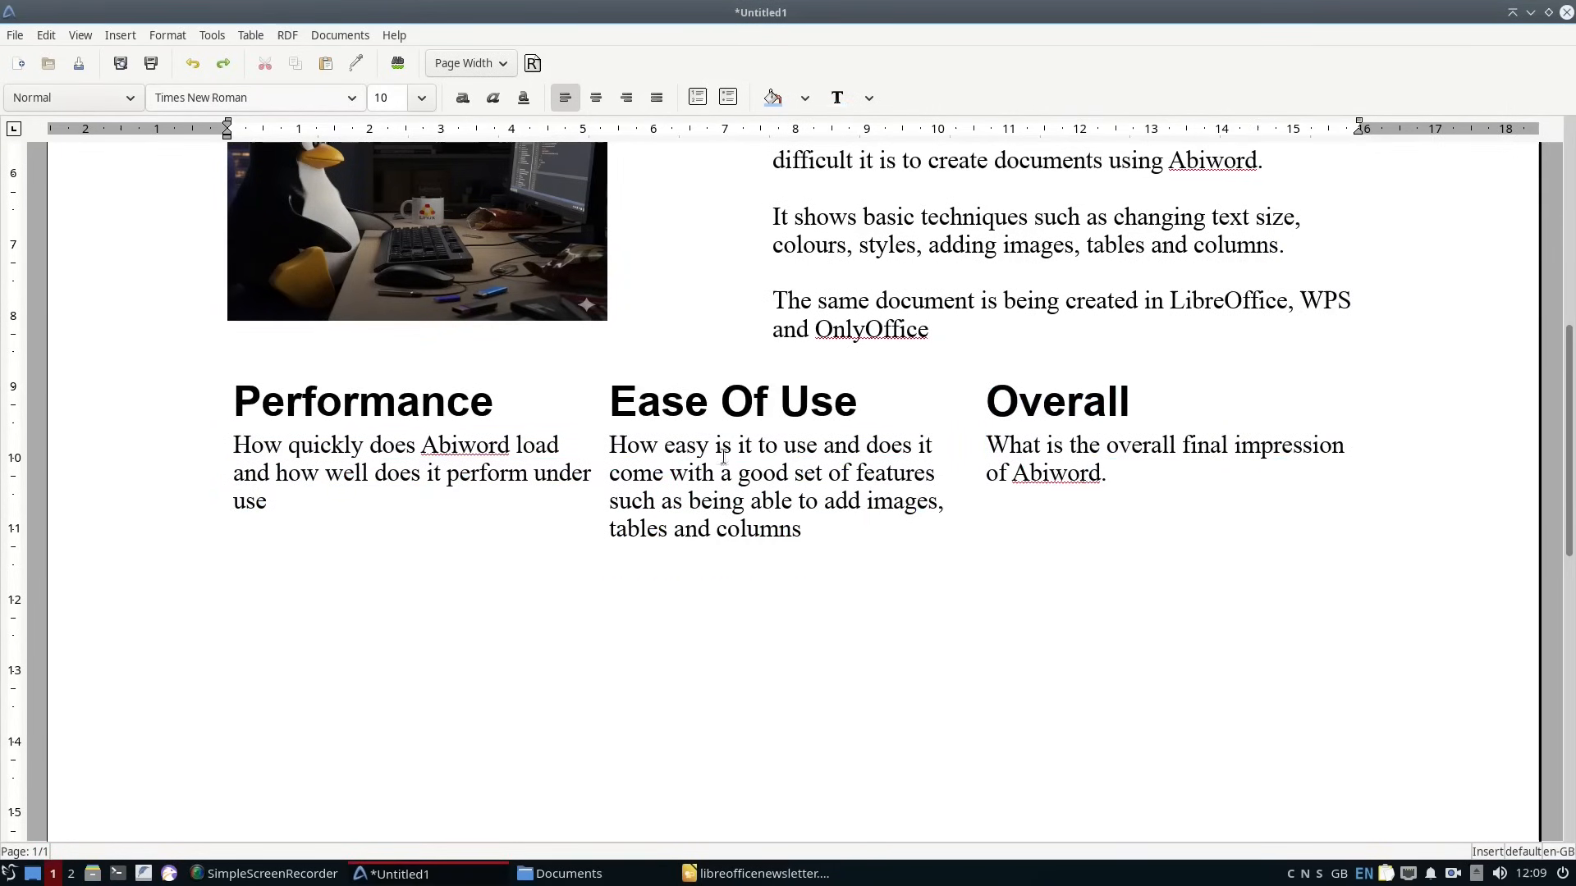
Write closing review paragraphs below the table on Abiword's quick loading, excellent performance, clunkiness and limited fitness for purpose.
{"action": "type", "text": "Abiword is a lightweight word processor so it loads really quickly and performance is excellent."}
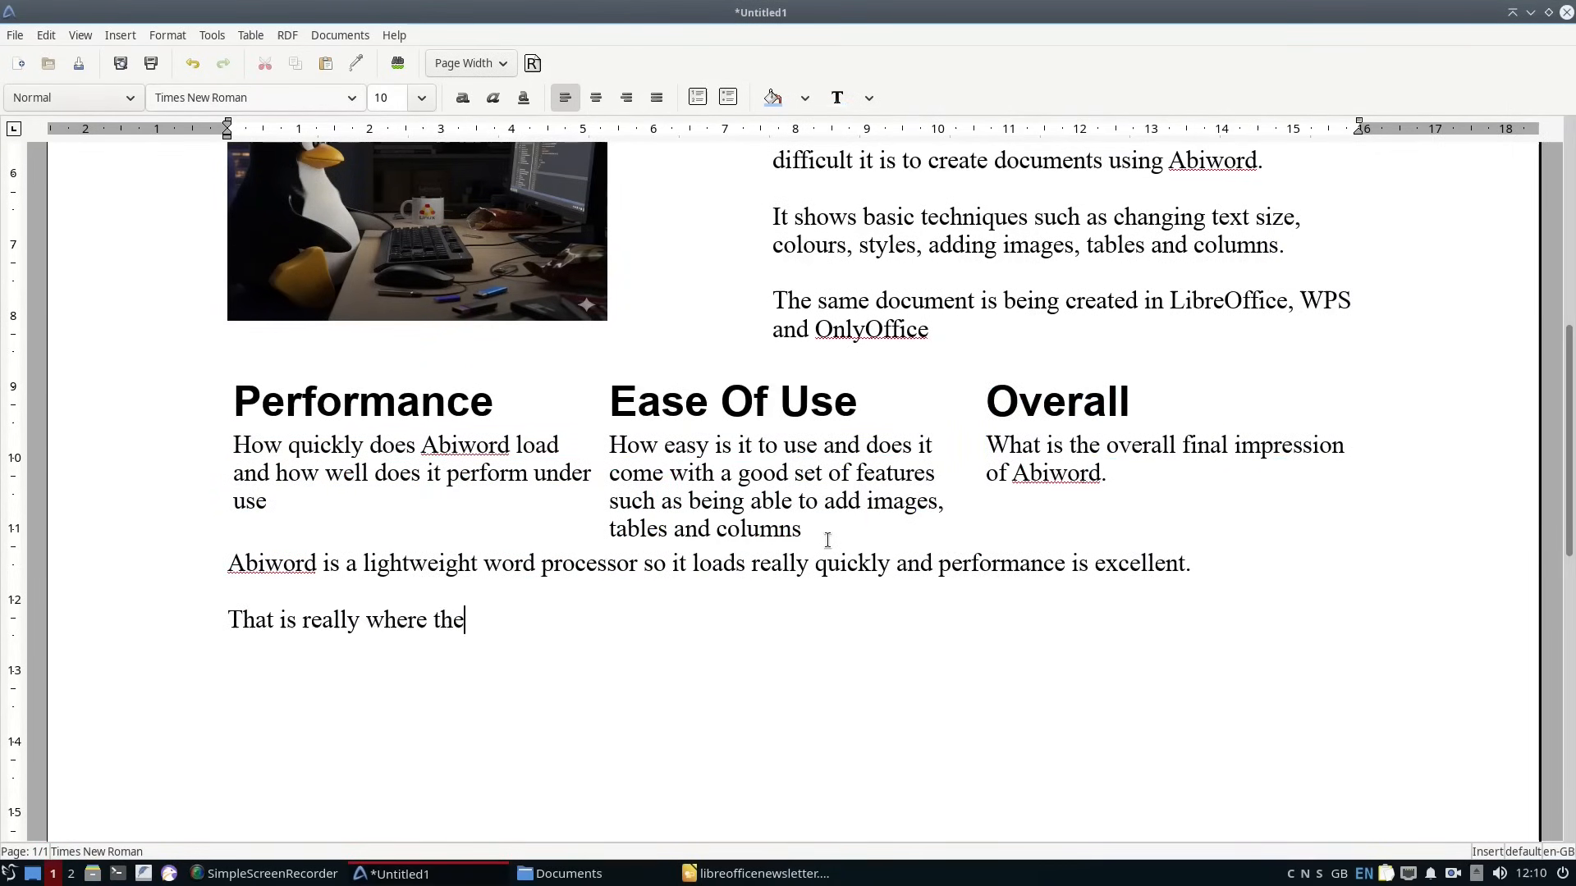
{"action": "type", "text": "  That is really where the plaudits end because it is very clunky. If you have a really old machine and no other choice then I think it is just about useable to create basi"}
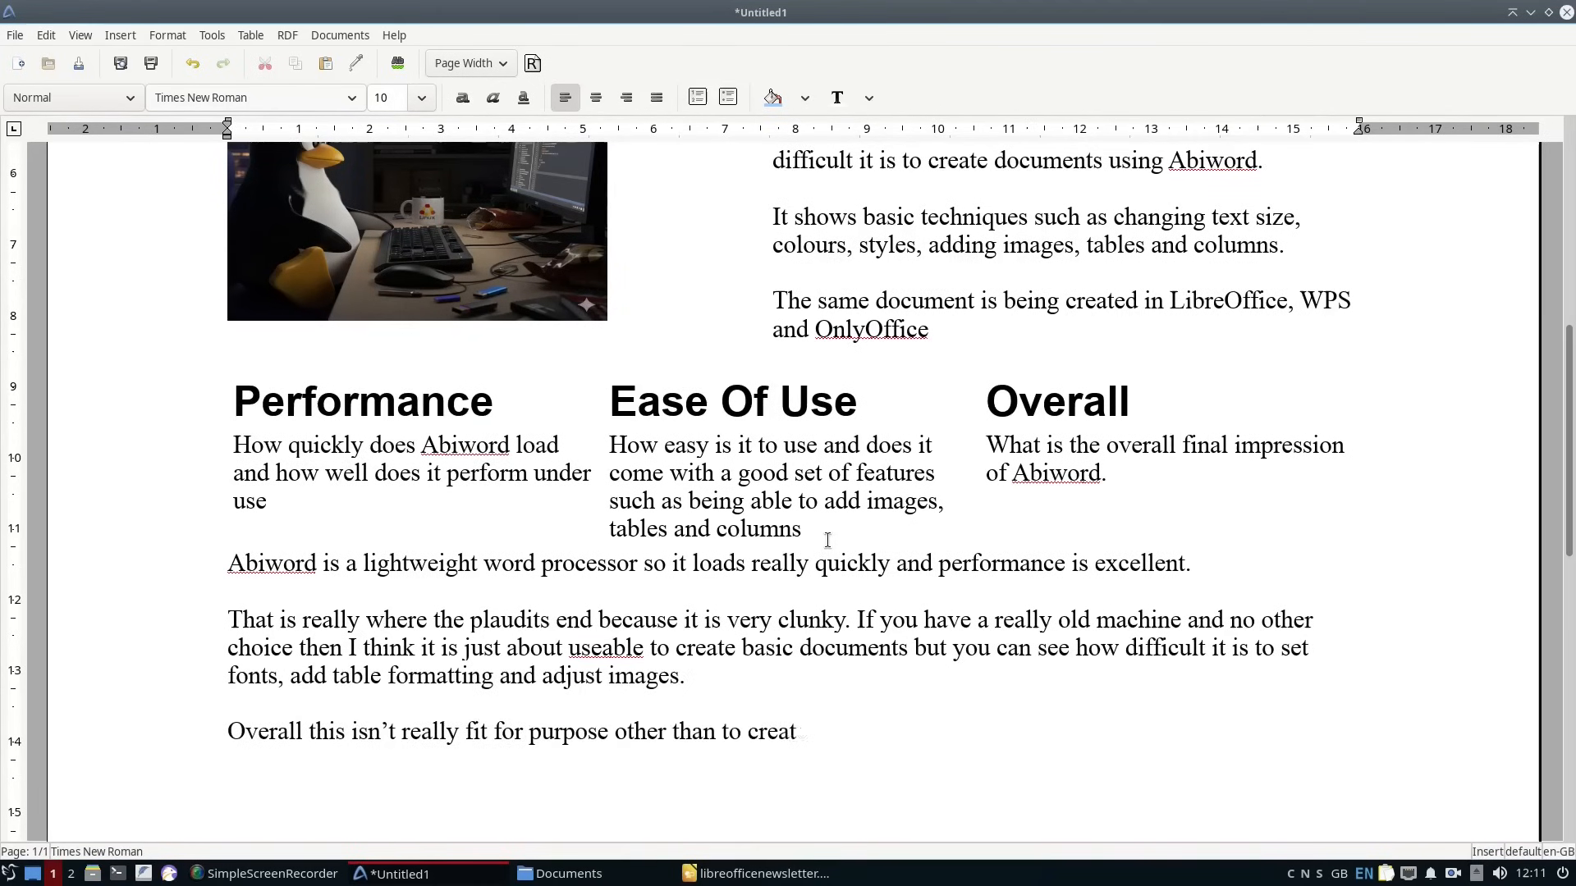
Try to lay out the closing review paragraphs in three columns and undo it.
{"action": "left_click_drag", "start_coordinate": [219, 574], "coordinate": [1240, 733]}
{"action": "left_click", "coordinate": [167, 36]}
{"action": "left_click", "coordinate": [197, 232]}
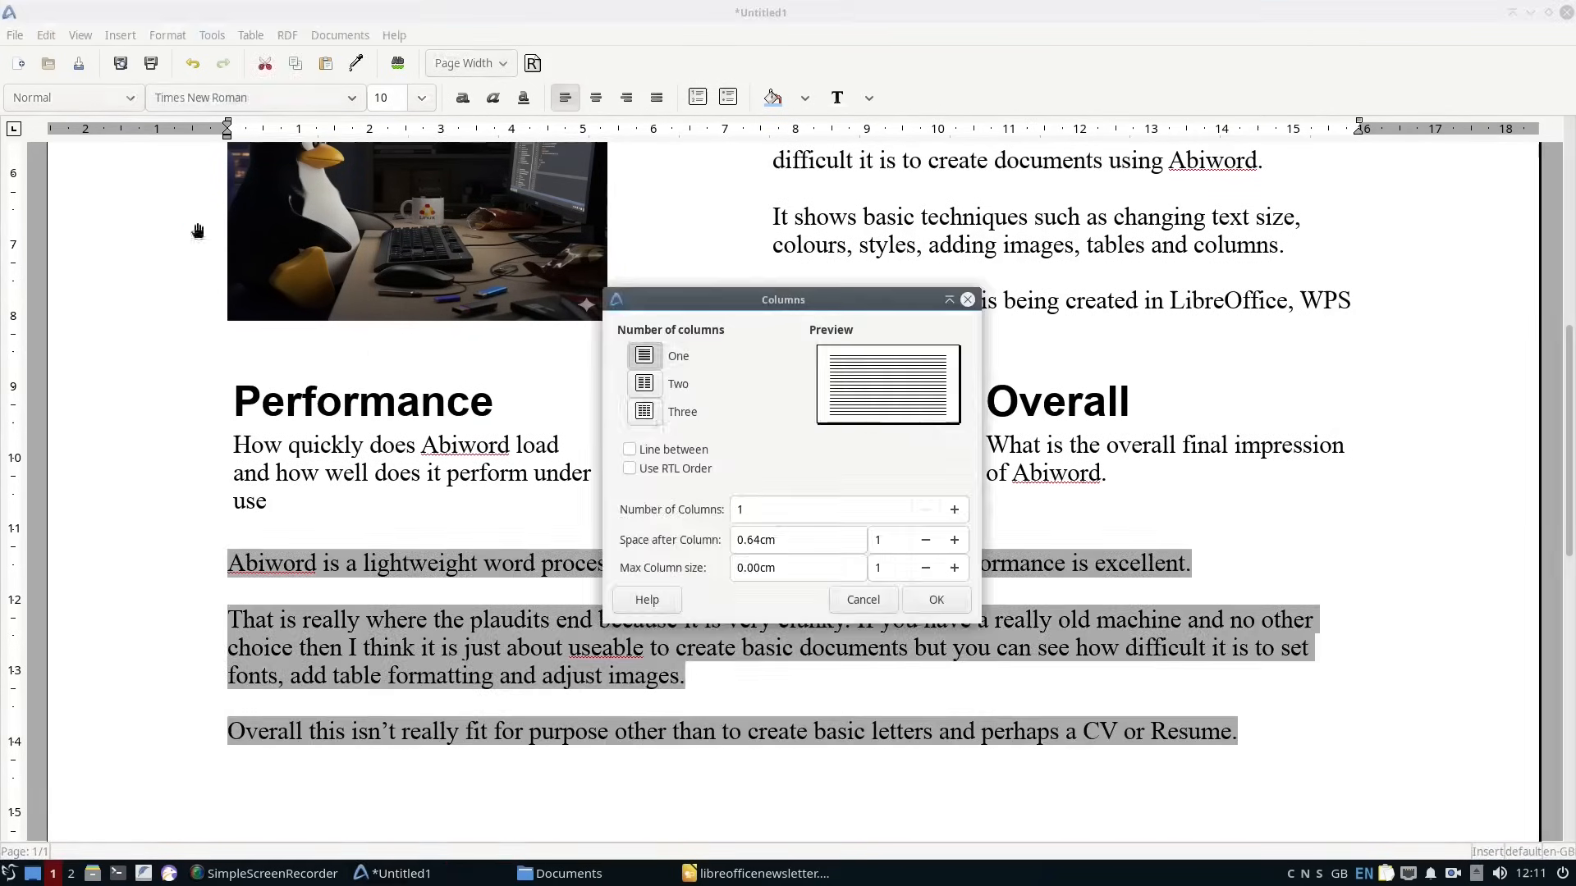
{"action": "left_click", "coordinate": [644, 411]}
{"action": "left_click", "coordinate": [948, 606]}
{"action": "key", "text": "ctrl+z"}
{"action": "left_click_drag", "start_coordinate": [225, 750], "coordinate": [1240, 713]}
{"action": "left_click", "coordinate": [167, 35]}
{"action": "left_click", "coordinate": [197, 233]}
{"action": "left_click", "coordinate": [643, 414]}
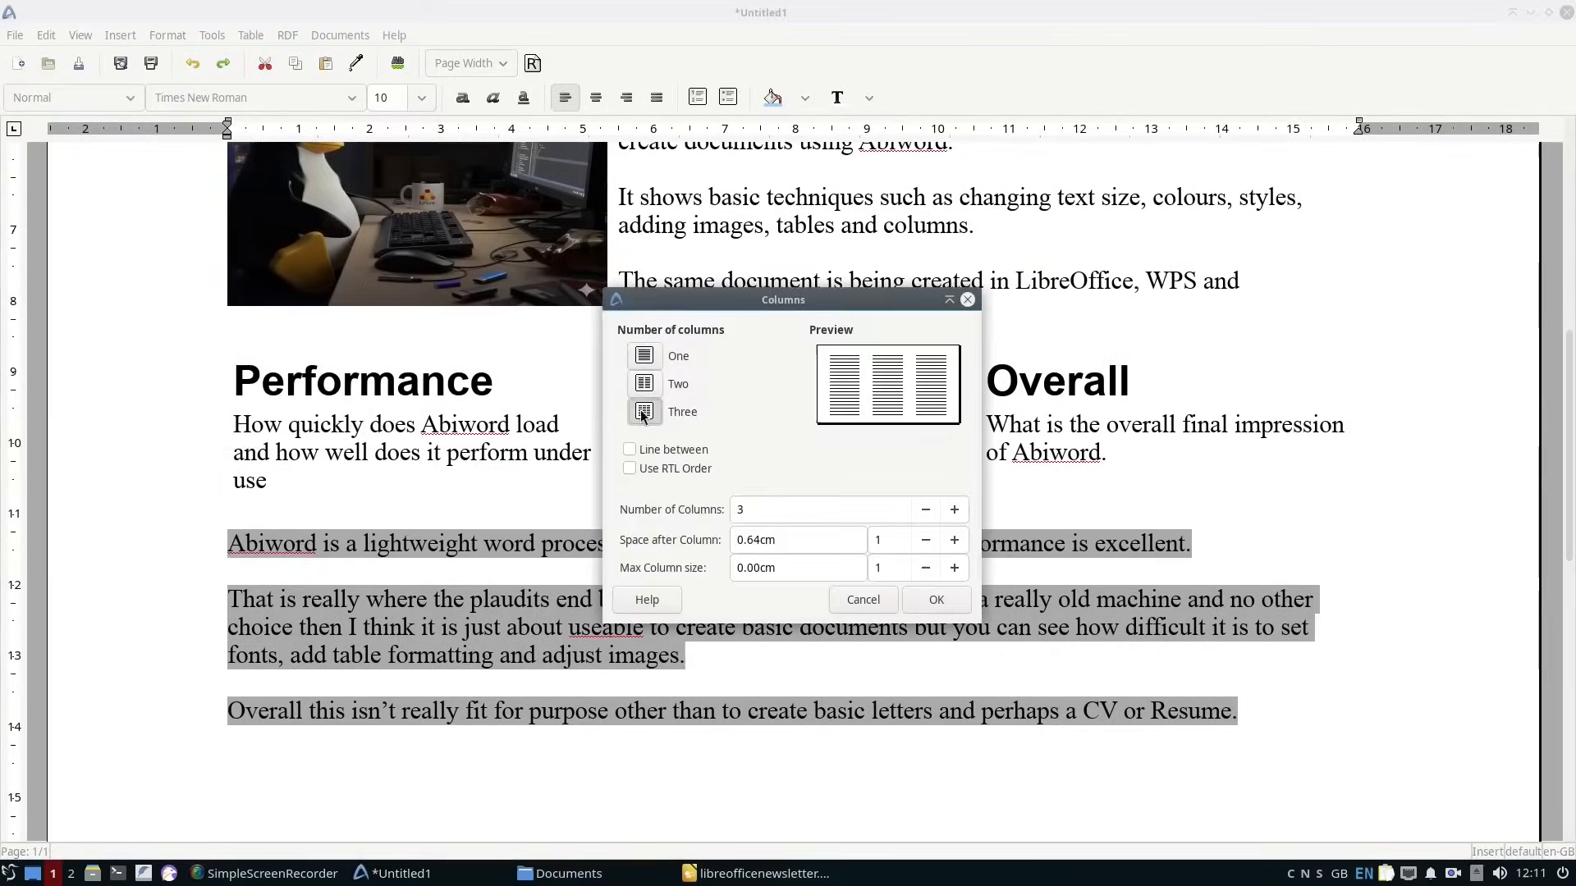
{"action": "left_click", "coordinate": [864, 600]}
Save the document as abiwordnewsletter in the Documents folder in AbiWord format.
{"action": "scroll", "coordinate": [872, 673], "scroll_direction": "down", "scroll_amount": 3}
{"action": "left_click", "coordinate": [15, 35]}
{"action": "left_click", "coordinate": [165, 204]}
{"action": "left_click", "coordinate": [392, 220]}
{"action": "left_click", "coordinate": [447, 120]}
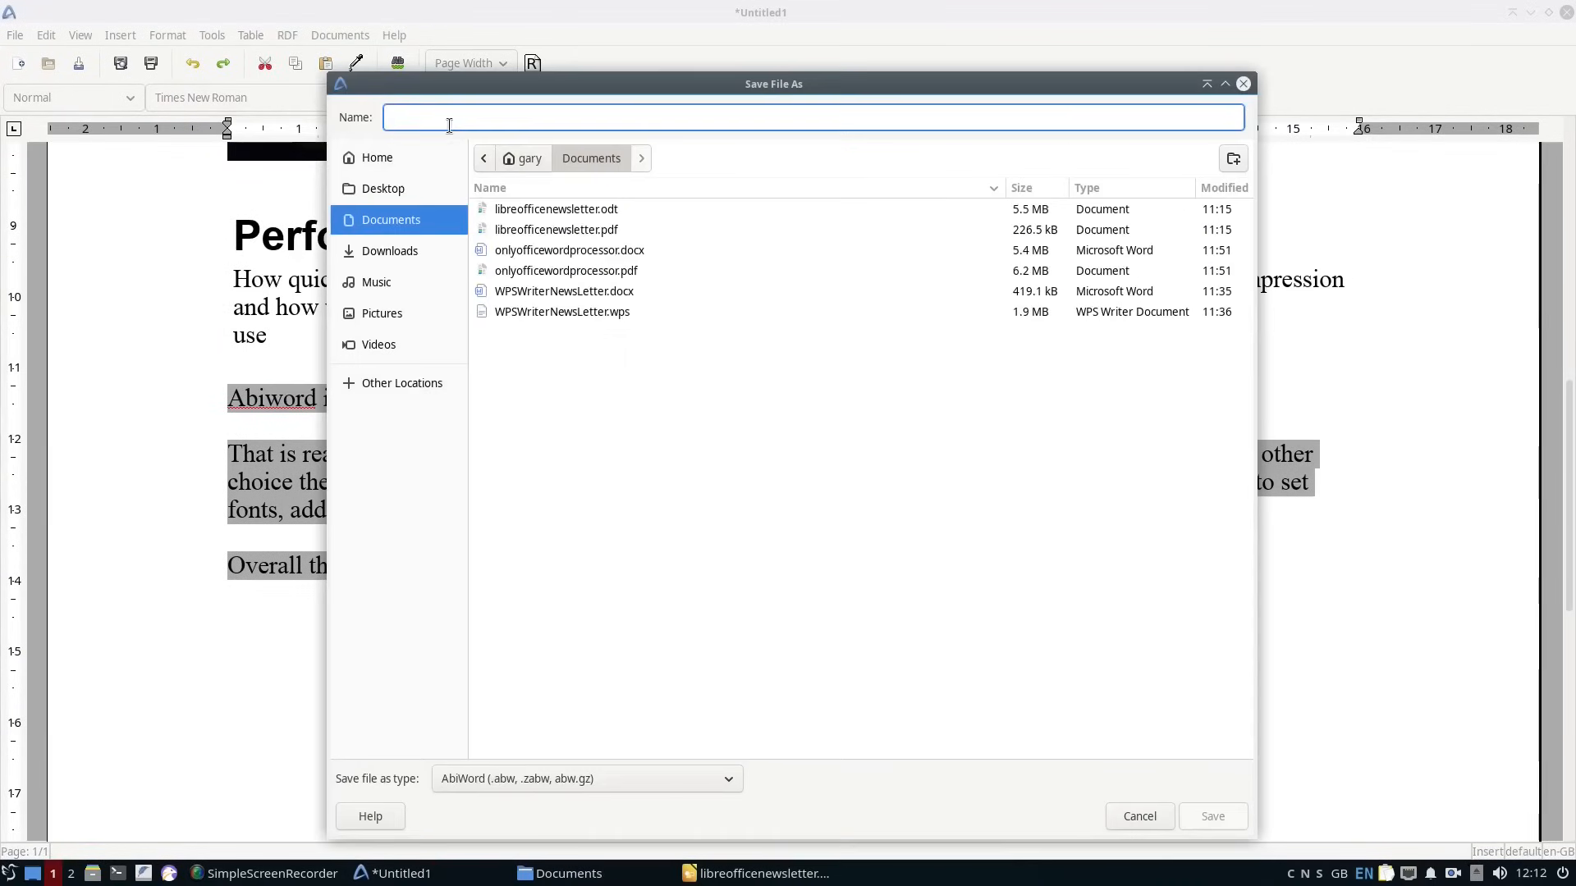
{"action": "type", "text": "abiwordnewsletter"}
{"action": "left_click", "coordinate": [525, 779]}
{"action": "left_click", "coordinate": [525, 779]}
{"action": "left_click", "coordinate": [1212, 816]}
Save a copy of abiwordnewsletter in Microsoft Word (.doc) format.
{"action": "left_click", "coordinate": [14, 35]}
{"action": "left_click", "coordinate": [74, 205]}
{"action": "left_click", "coordinate": [572, 779]}
{"action": "scroll", "coordinate": [572, 788], "scroll_direction": "down", "scroll_amount": 15}
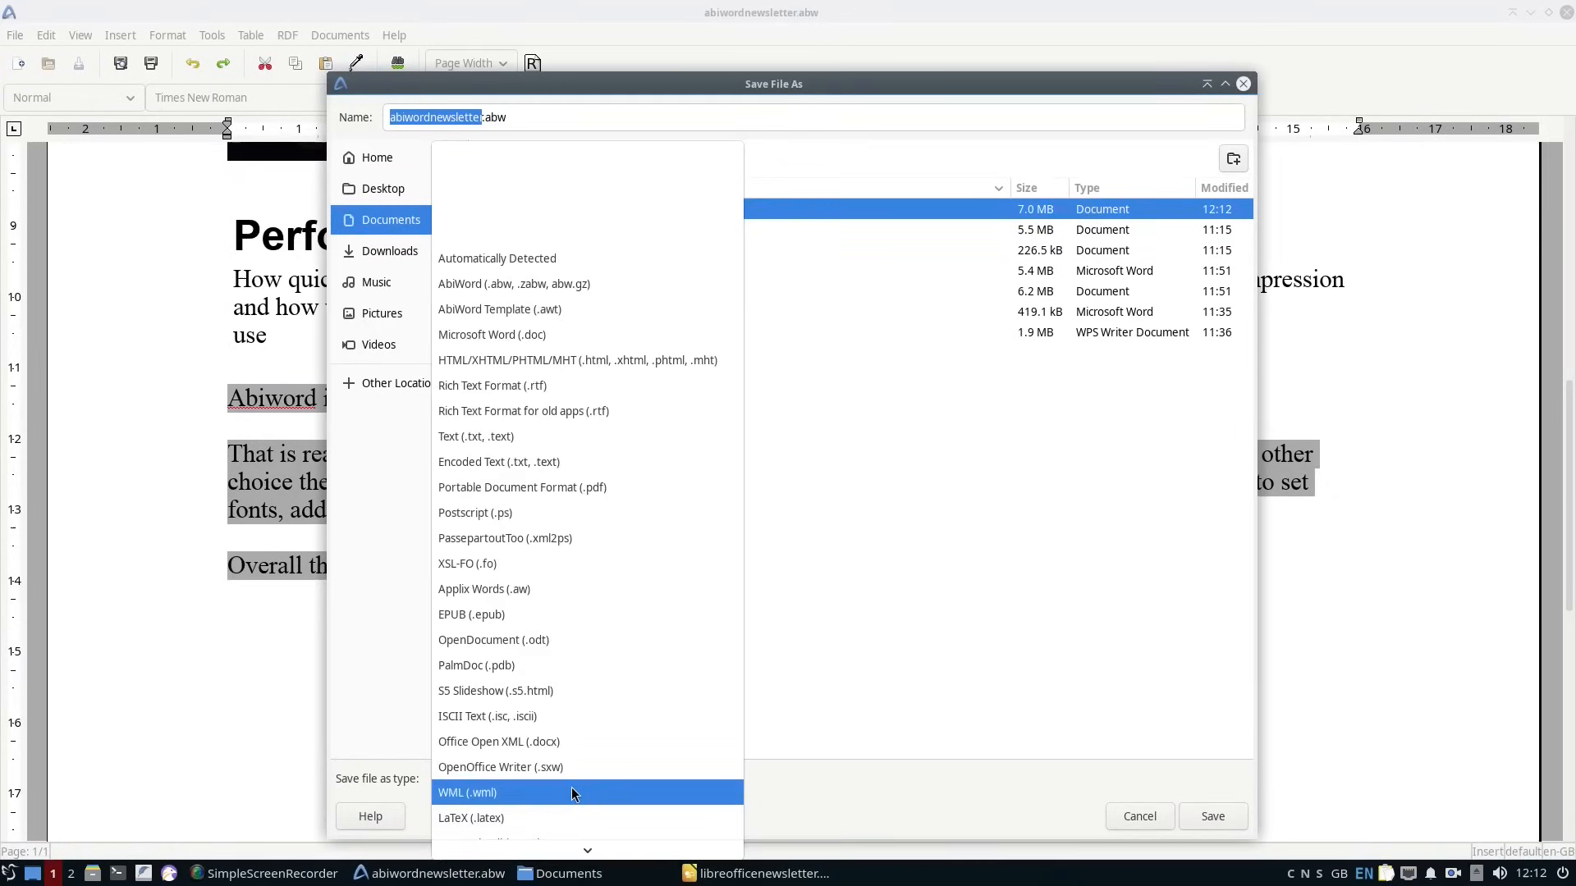
{"action": "left_click", "coordinate": [492, 234]}
{"action": "left_click", "coordinate": [1212, 817]}
Save a further copy of abiwordnewsletter in another file format.
{"action": "left_click", "coordinate": [15, 36]}
{"action": "left_click", "coordinate": [74, 204]}
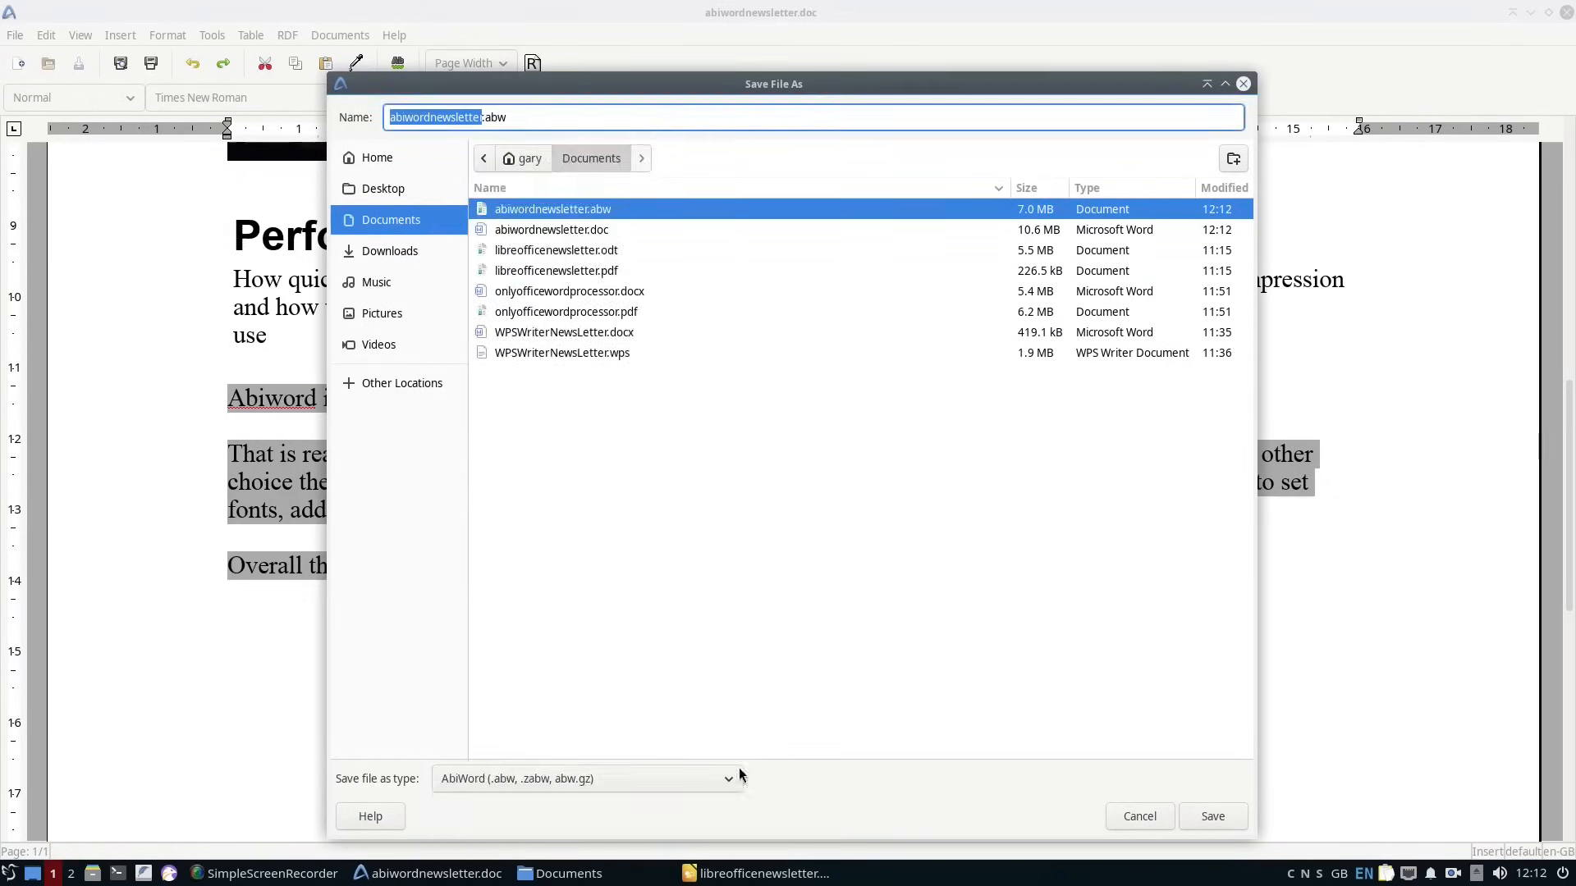
{"action": "left_click", "coordinate": [572, 779]}
{"action": "left_click", "coordinate": [575, 541]}
{"action": "key", "text": "Return"}
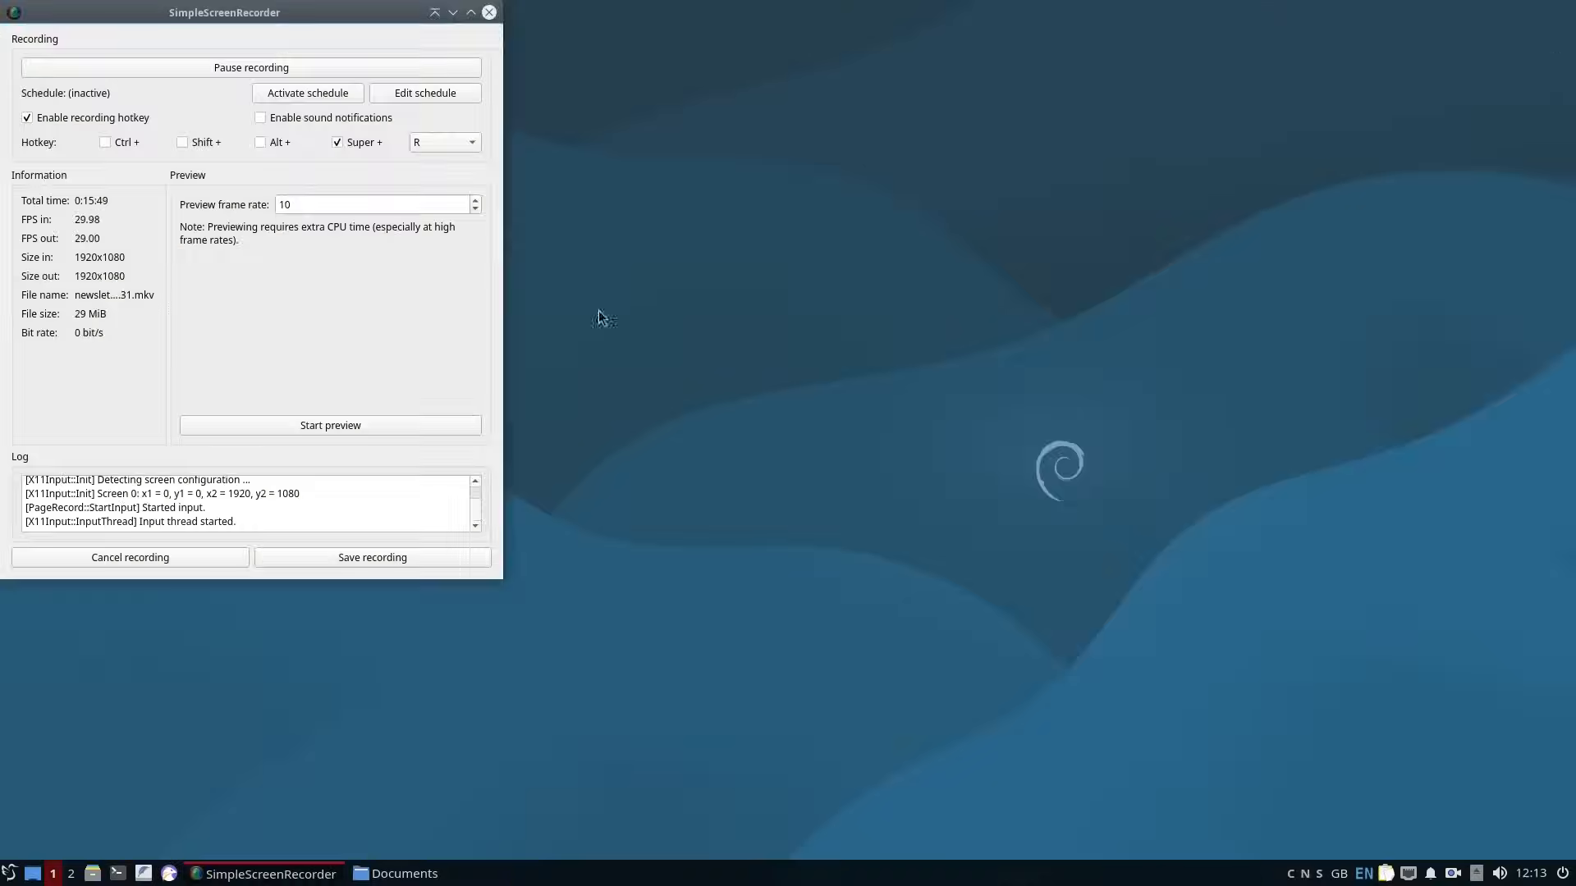
Launch WPS Writer and create a blank document.
{"action": "left_click", "coordinate": [10, 871]}
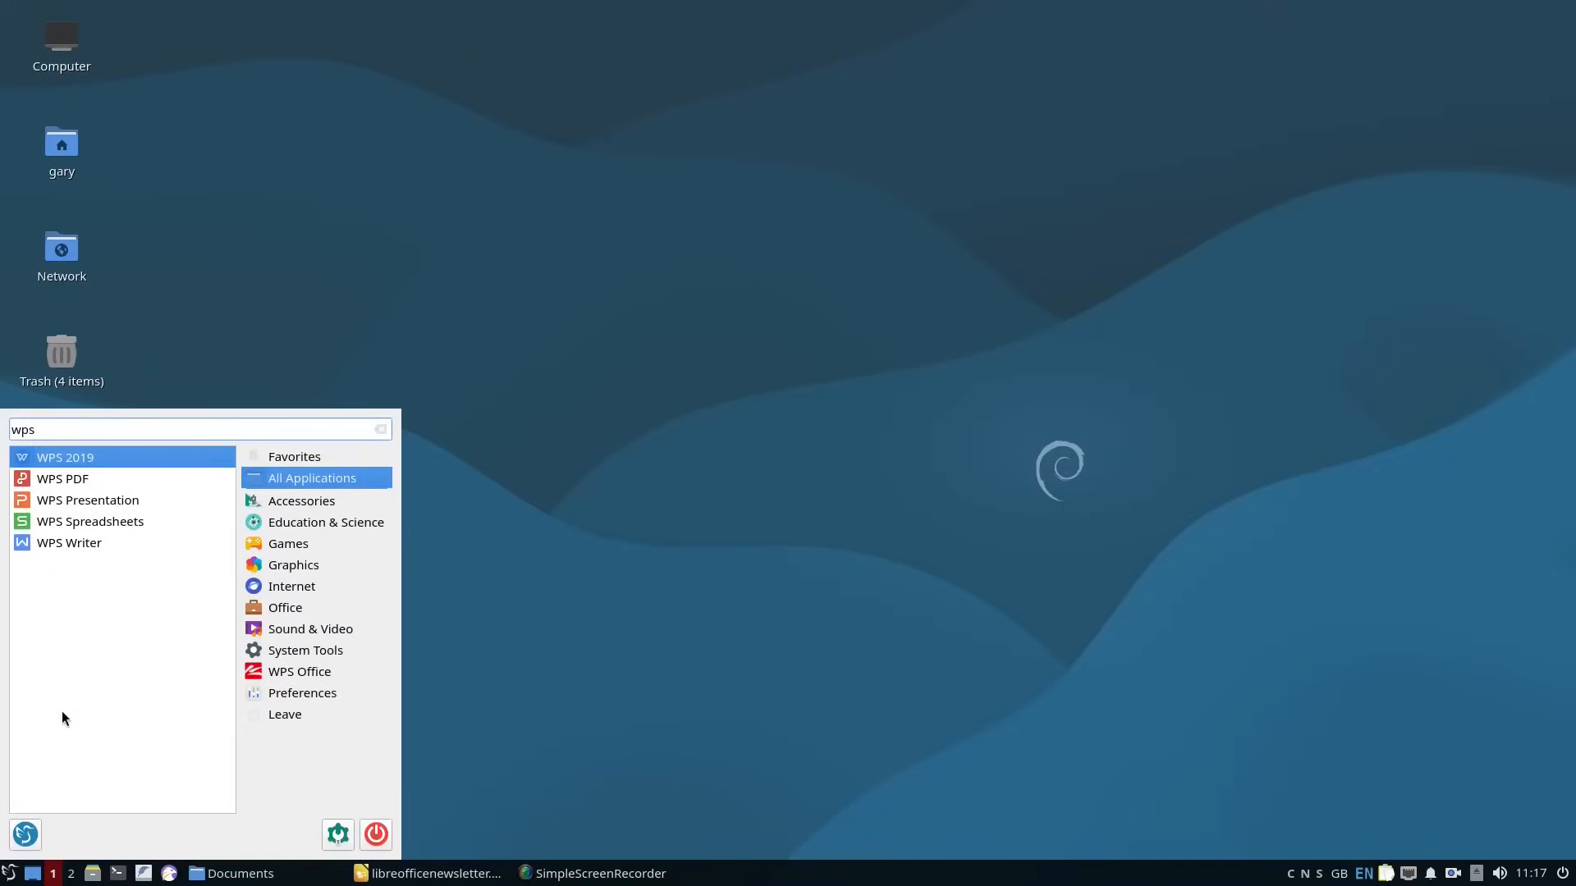
{"action": "left_click", "coordinate": [75, 545]}
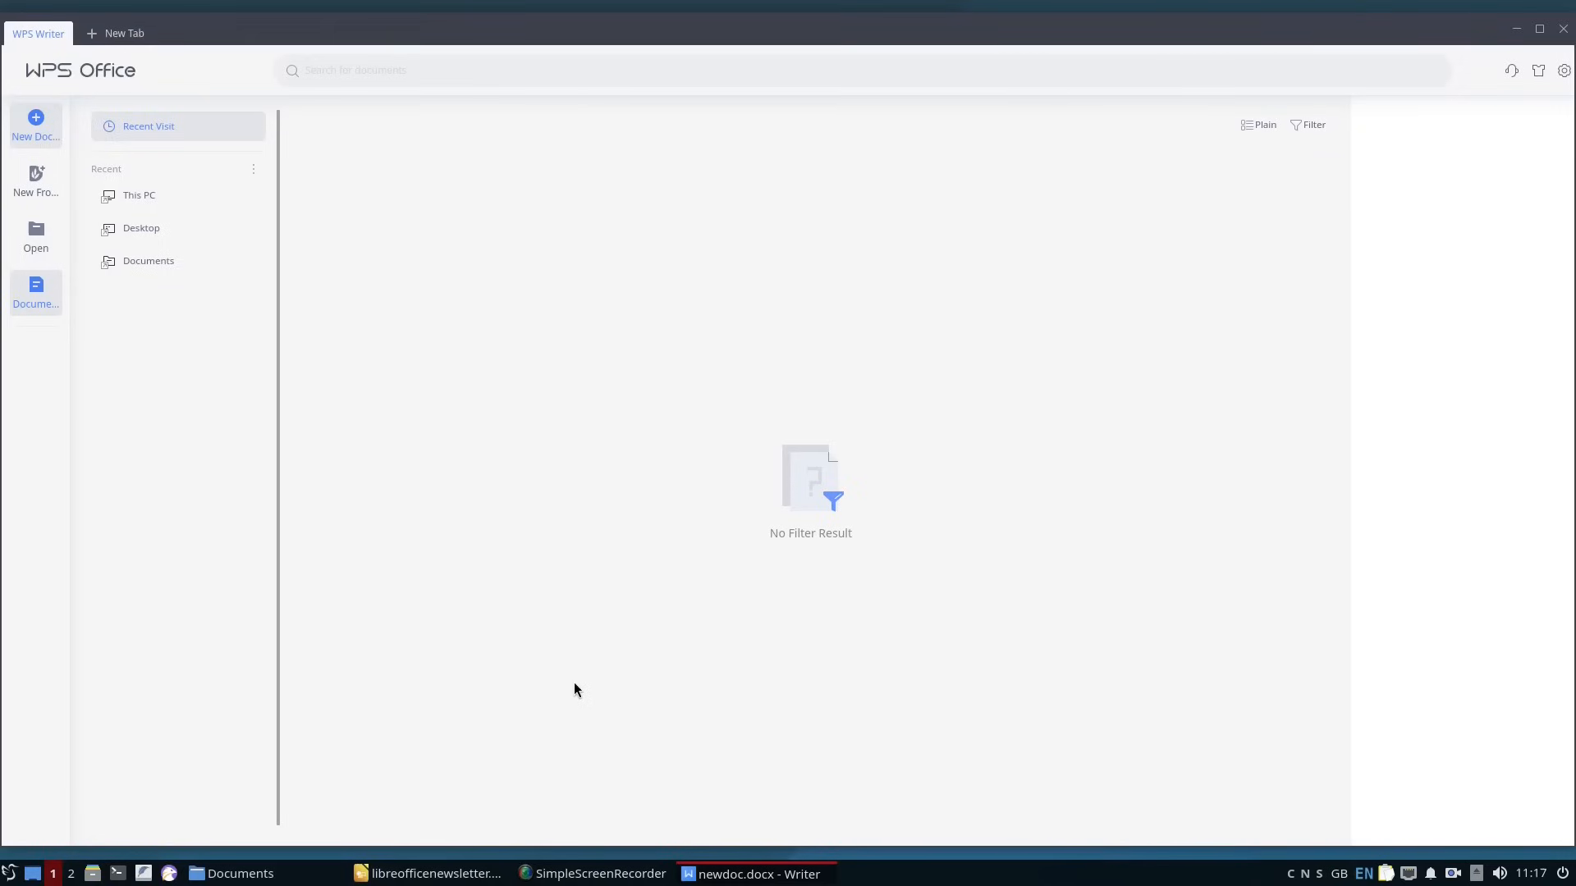
{"action": "key", "text": "ctrl+n"}
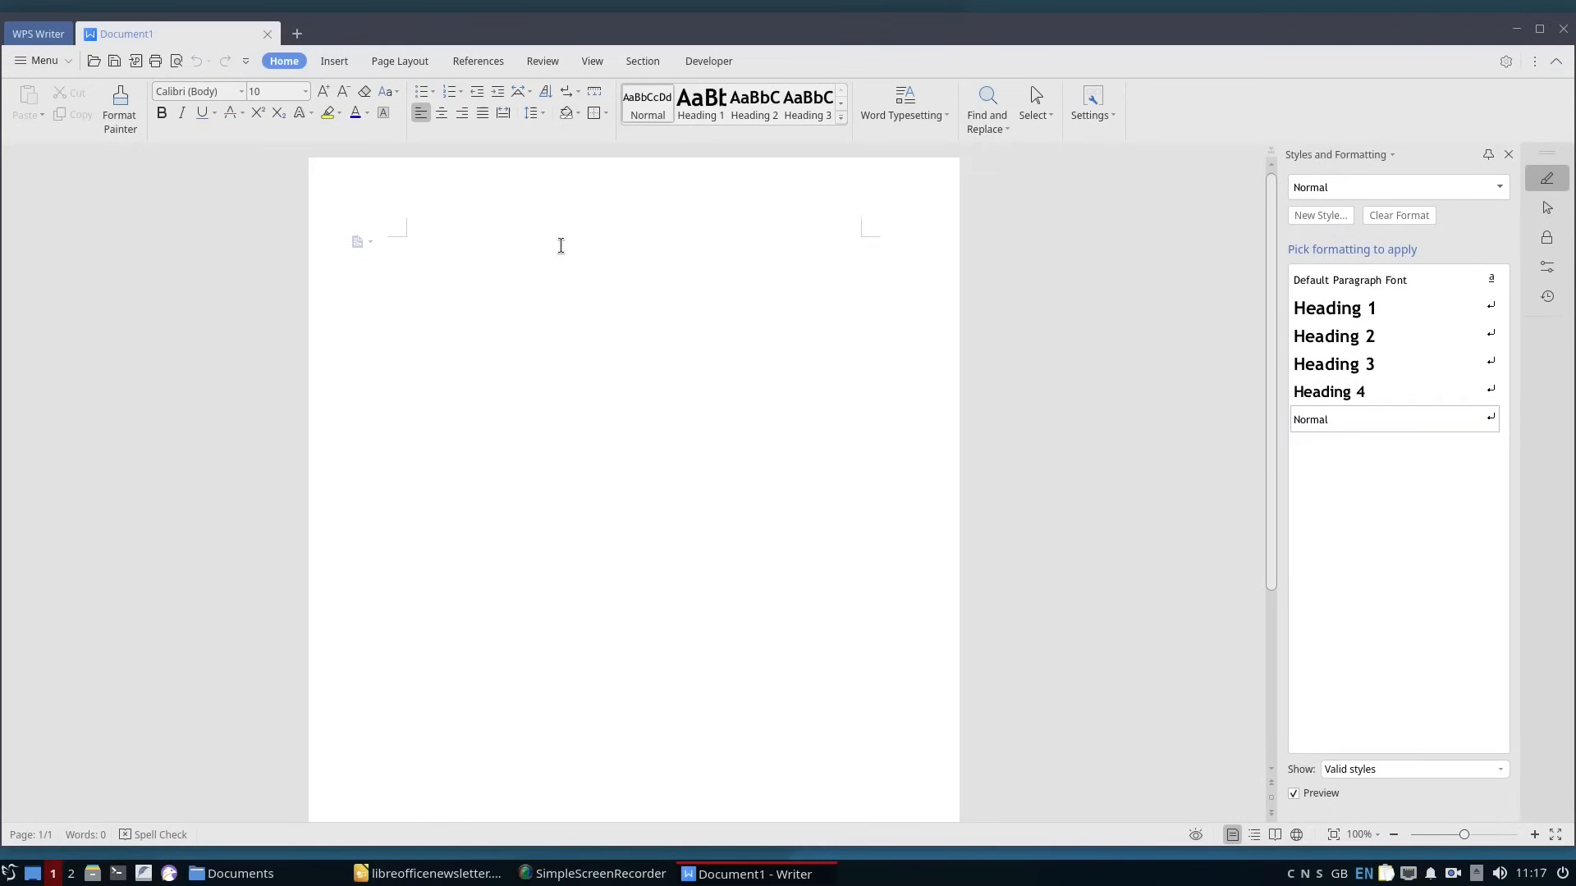
Enlarge the font size and write the title lines "WPS Writer" and "NEWS".
{"action": "left_click", "coordinate": [842, 117]}
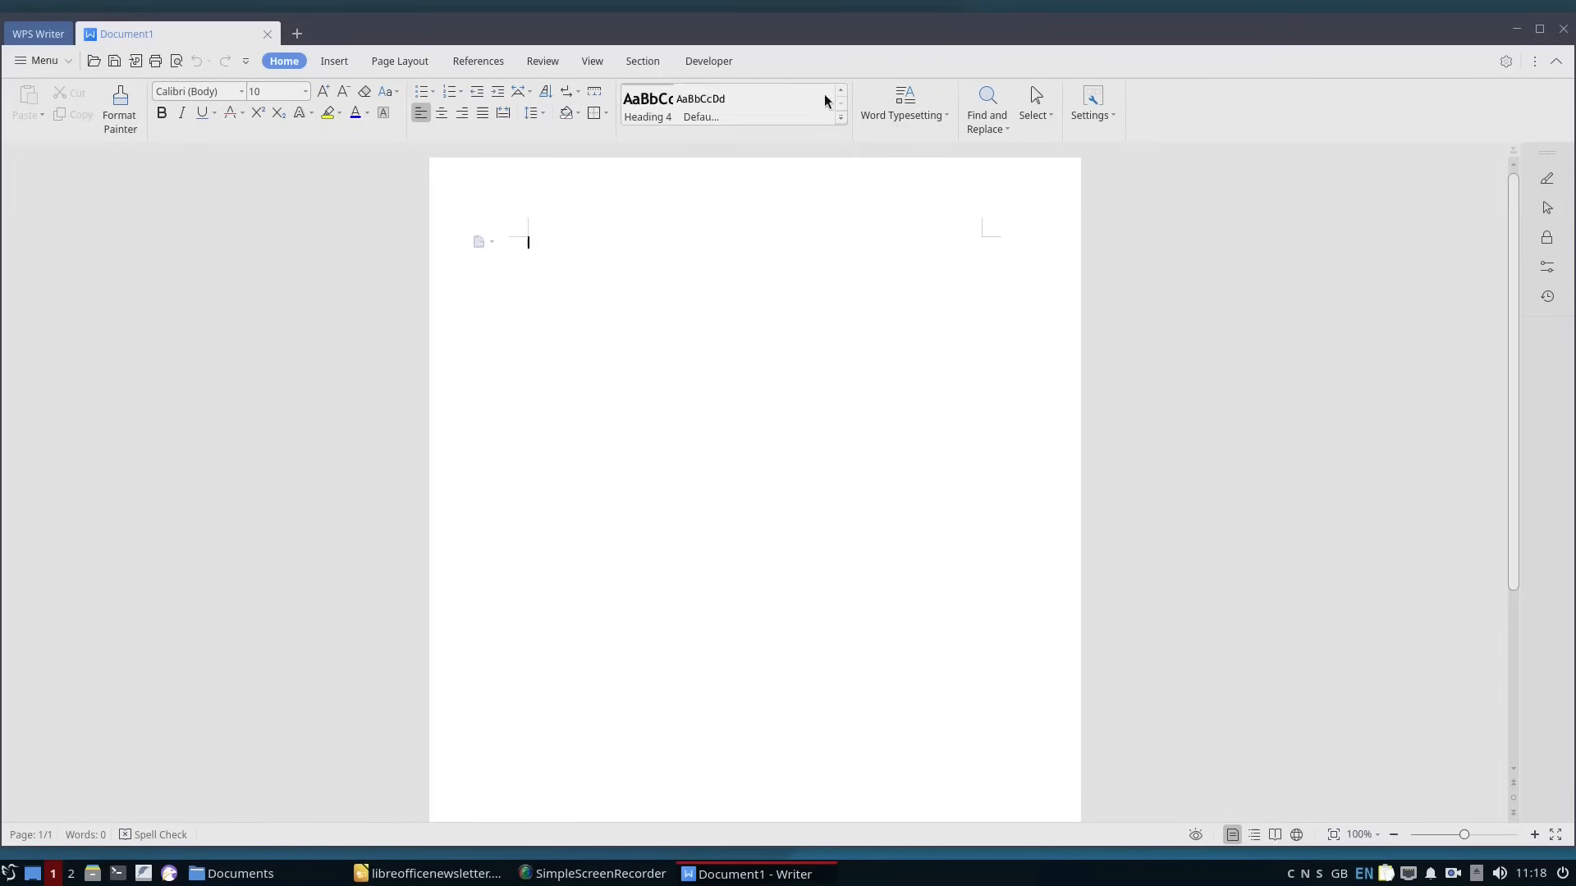
{"action": "left_click", "coordinate": [306, 91]}
{"action": "left_click", "coordinate": [288, 457]}
{"action": "type", "text": "WPS Writer"}
{"action": "key", "text": "Return"}
{"action": "type", "text": "NEWS"}
Insert the penguin picture below the NEWS Letter title and shrink it to leave room for text beside it.
{"action": "key", "text": "alt+Tab"}
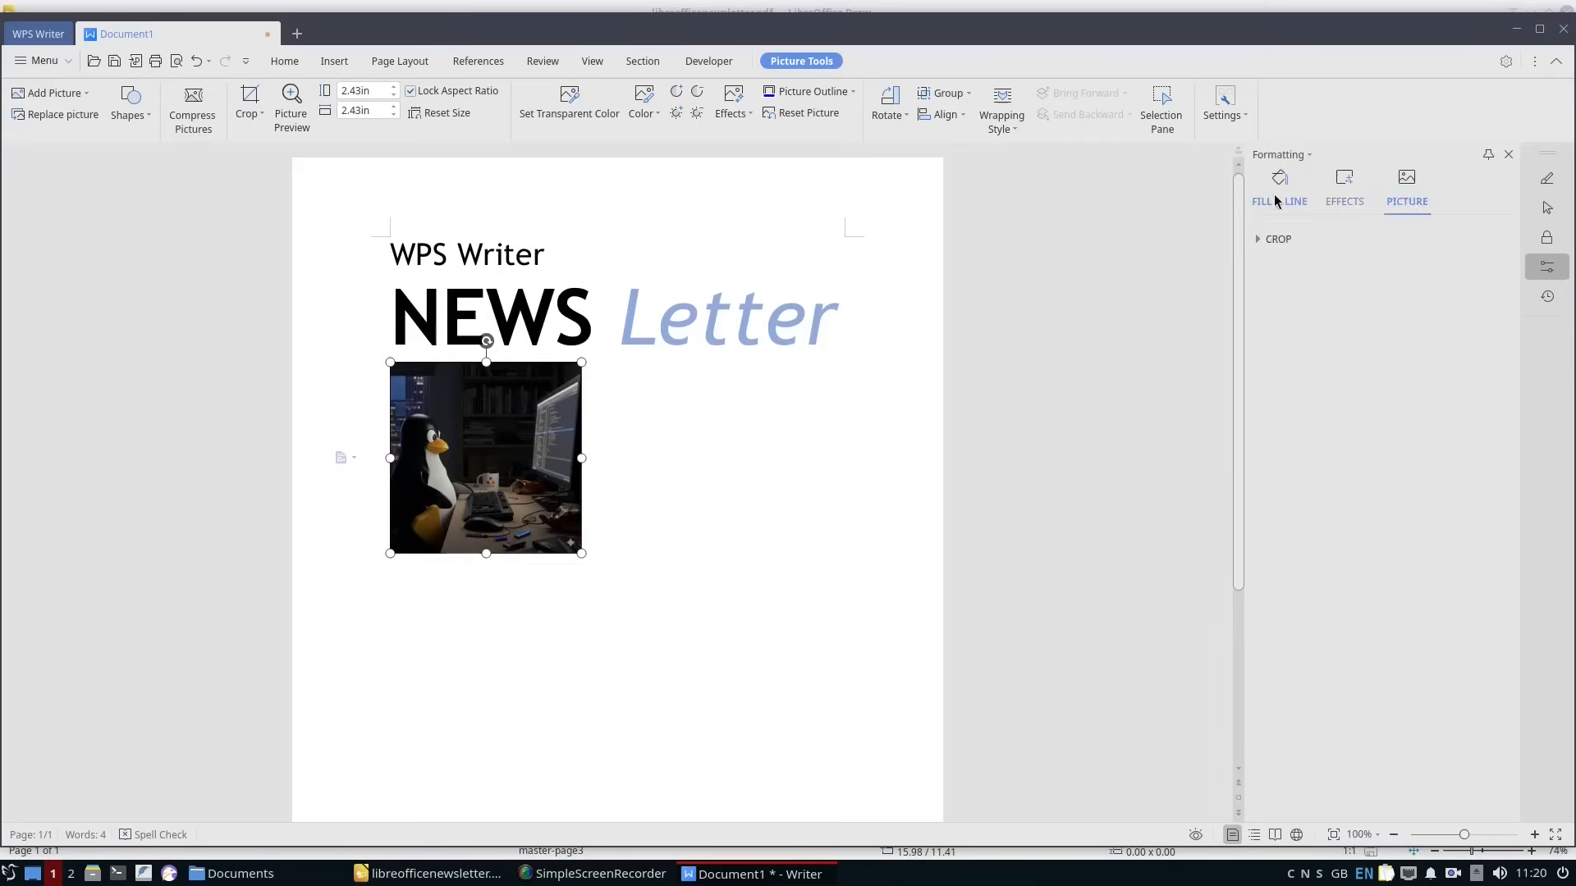
{"action": "left_click", "coordinate": [1344, 187]}
{"action": "left_click", "coordinate": [742, 412]}
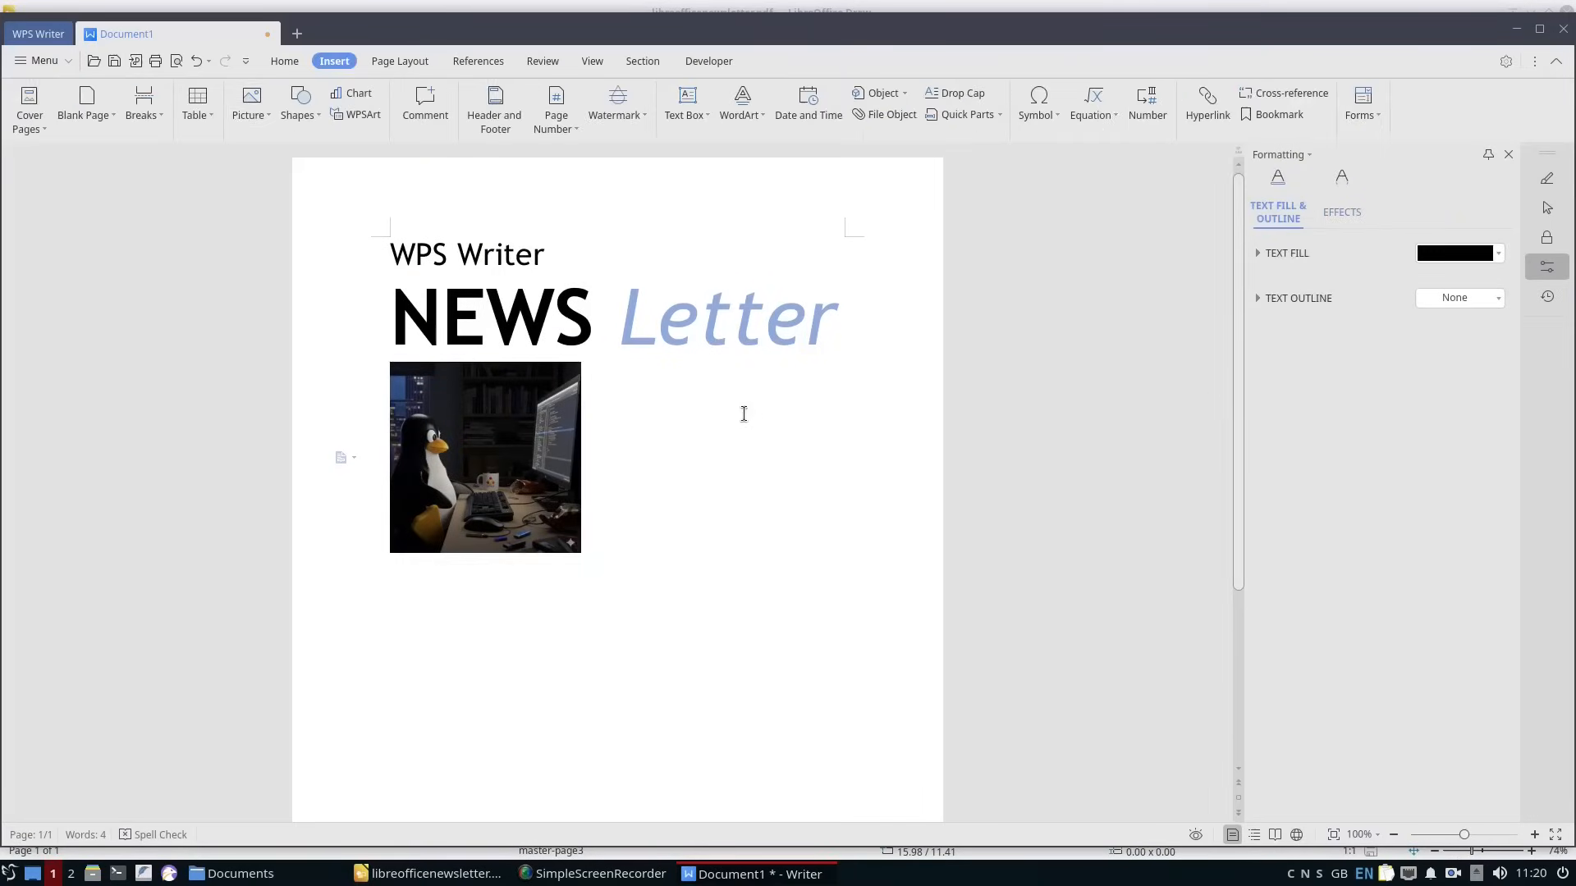
Add the headings "How Easy Is it To Use" and "Comparing Linux Word Processors" beside the picture and tighten their paragraph spacing.
{"action": "left_click", "coordinate": [515, 414]}
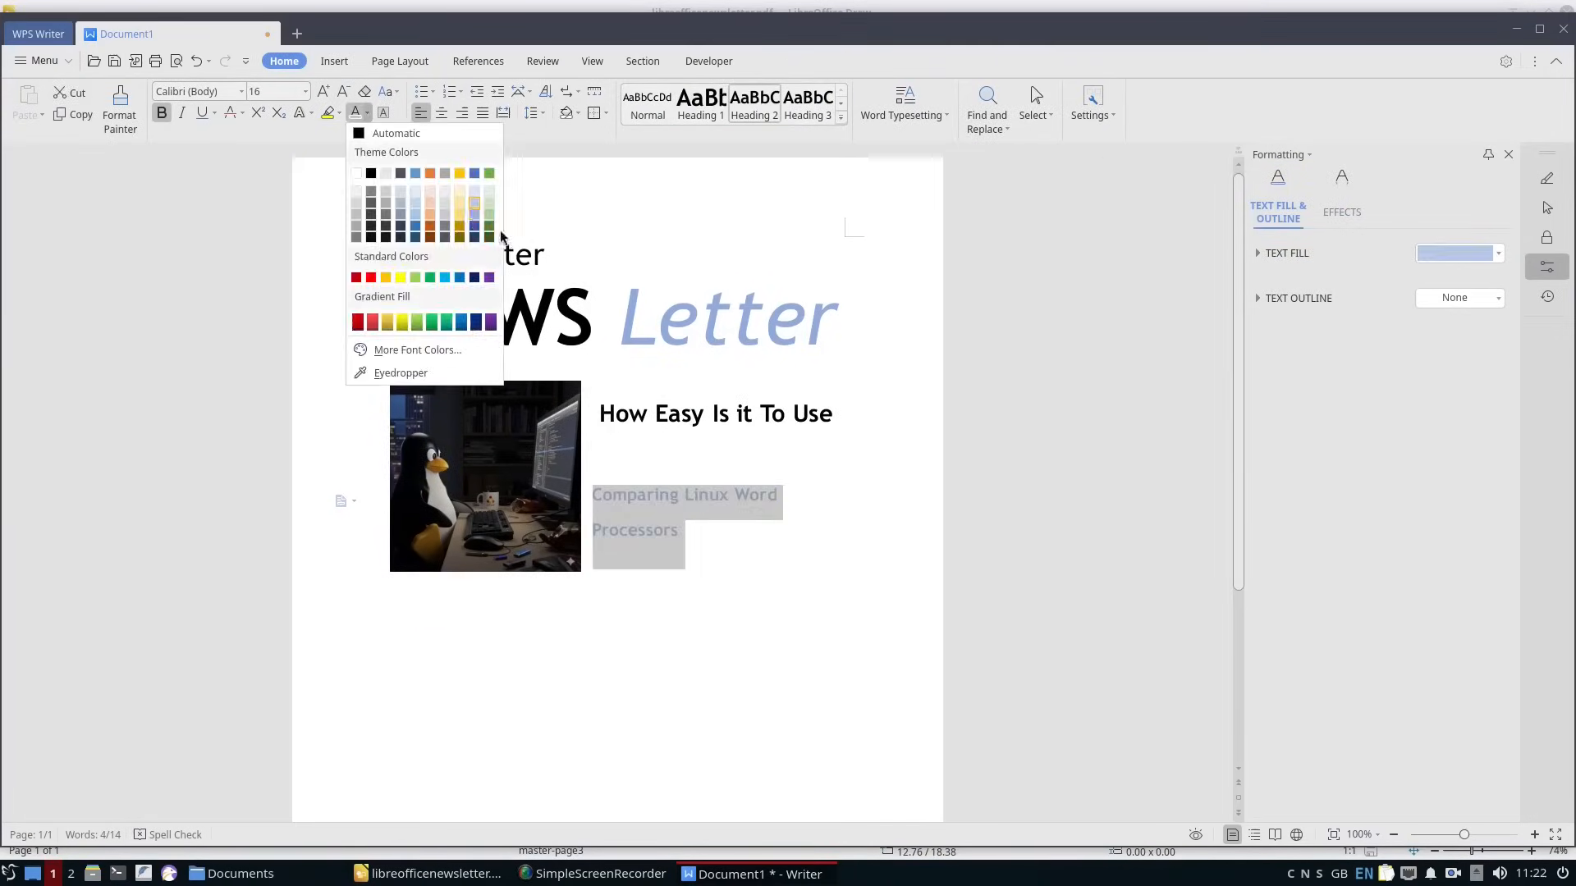
{"action": "triple_click", "coordinate": [851, 411]}
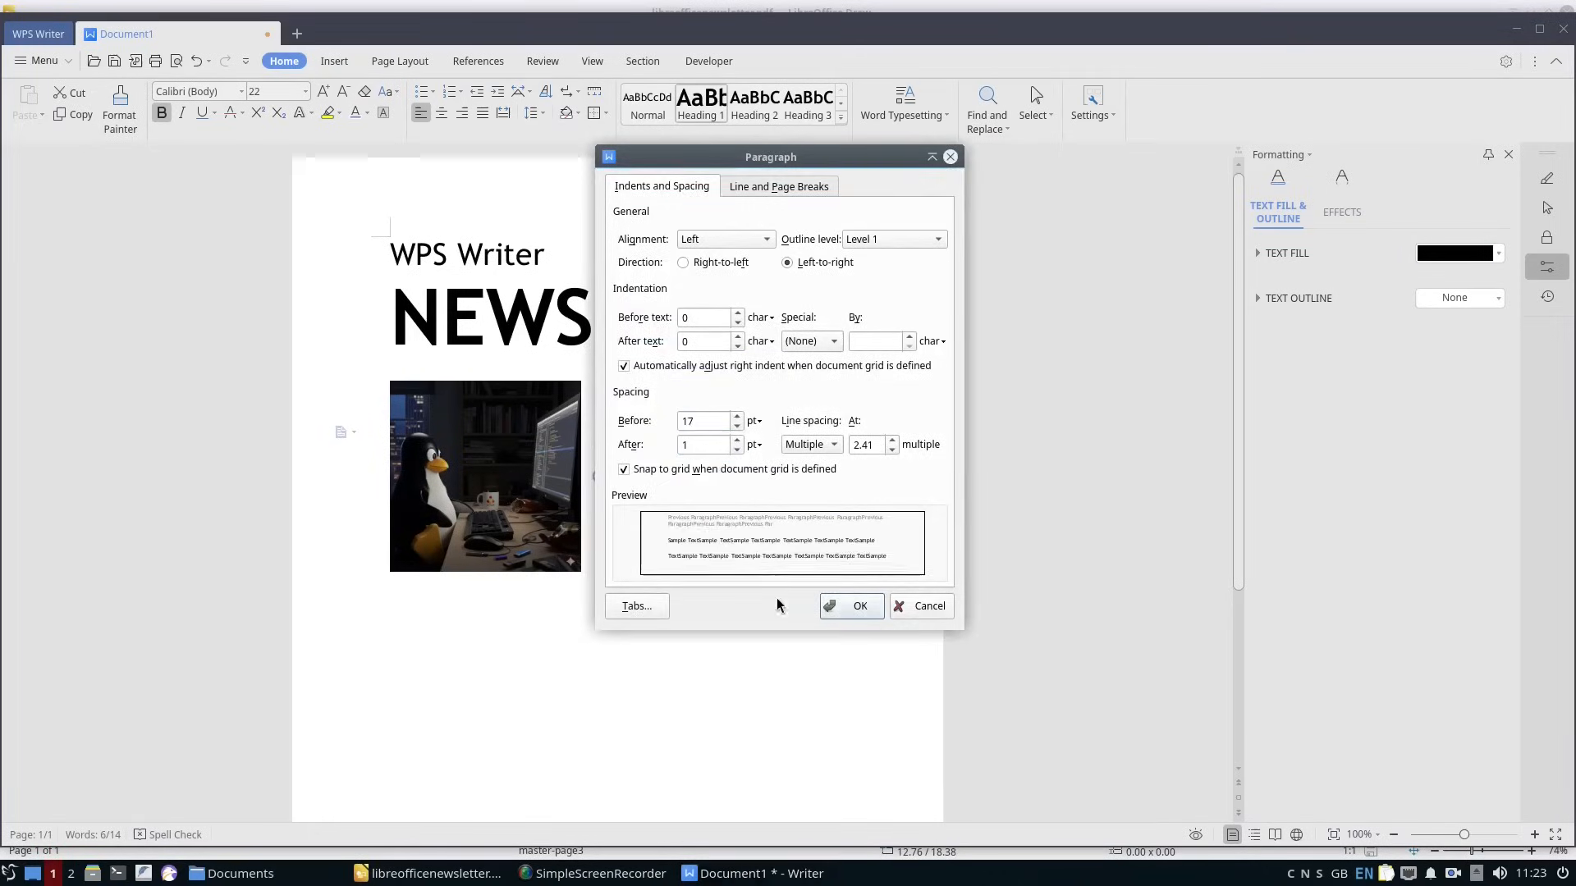
{"action": "key", "text": "Return"}
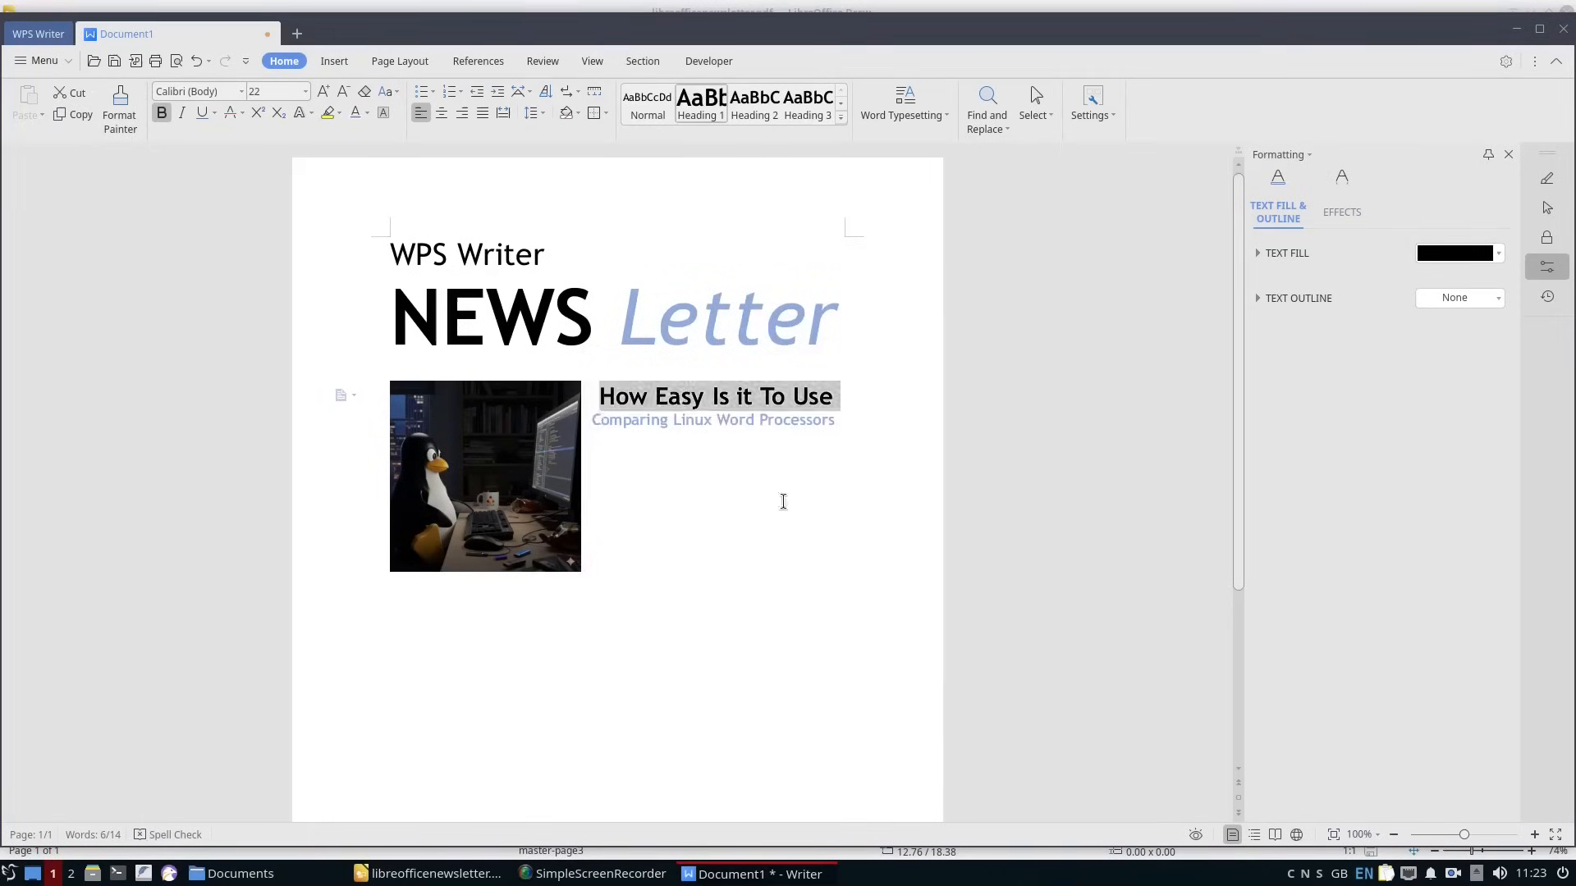
{"action": "left_click", "coordinate": [848, 468]}
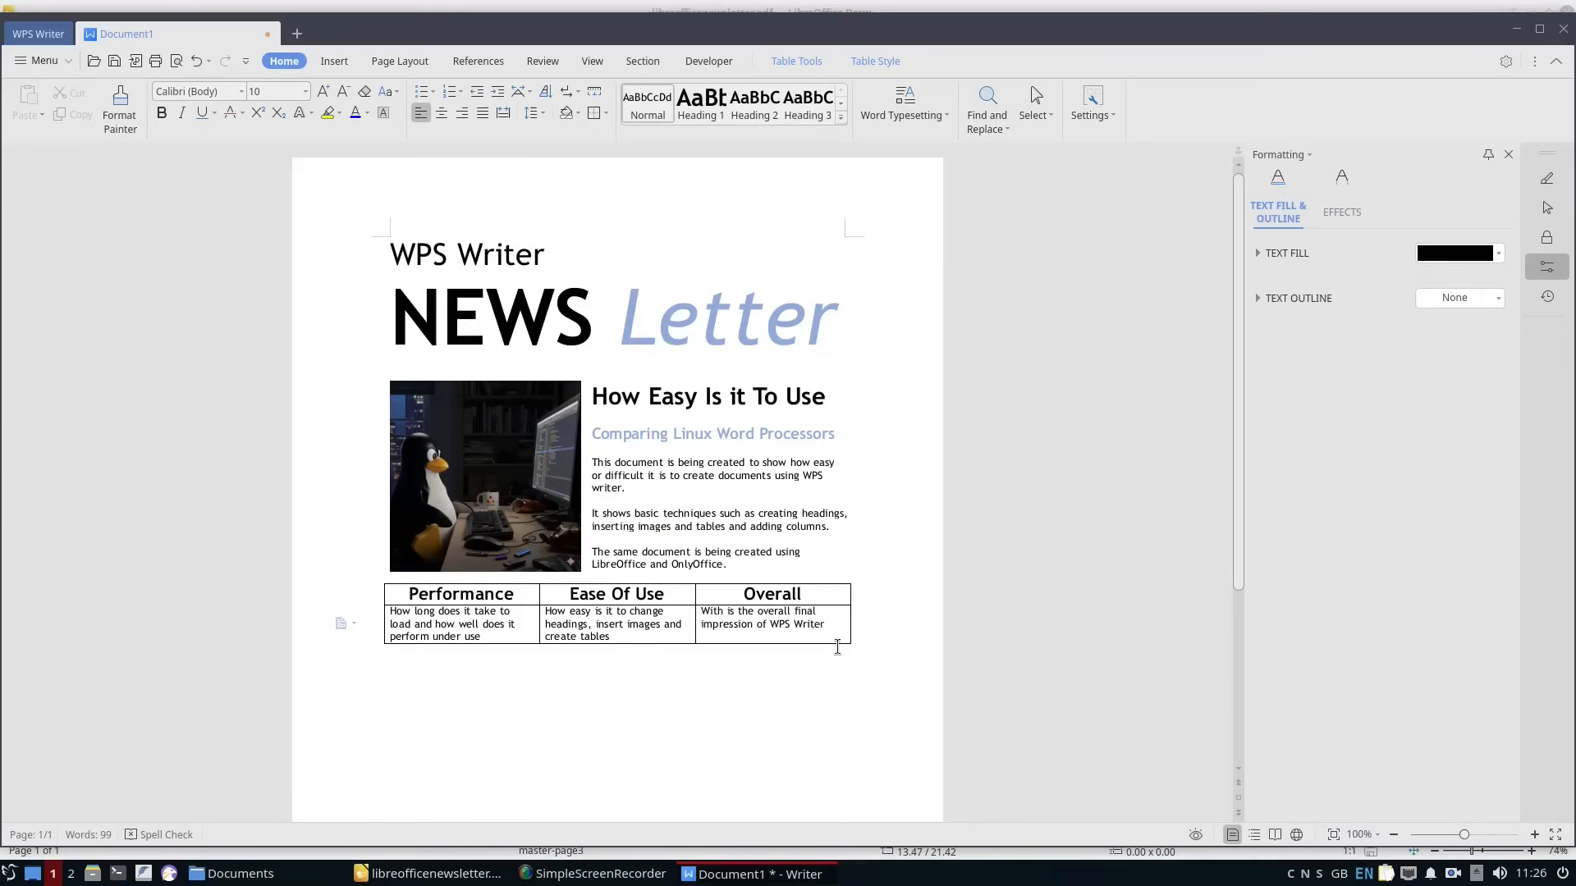
Shade the table's second-row cells blue through the Borders and Shading settings.
{"action": "left_click", "coordinate": [794, 234]}
{"action": "left_click", "coordinate": [883, 524]}
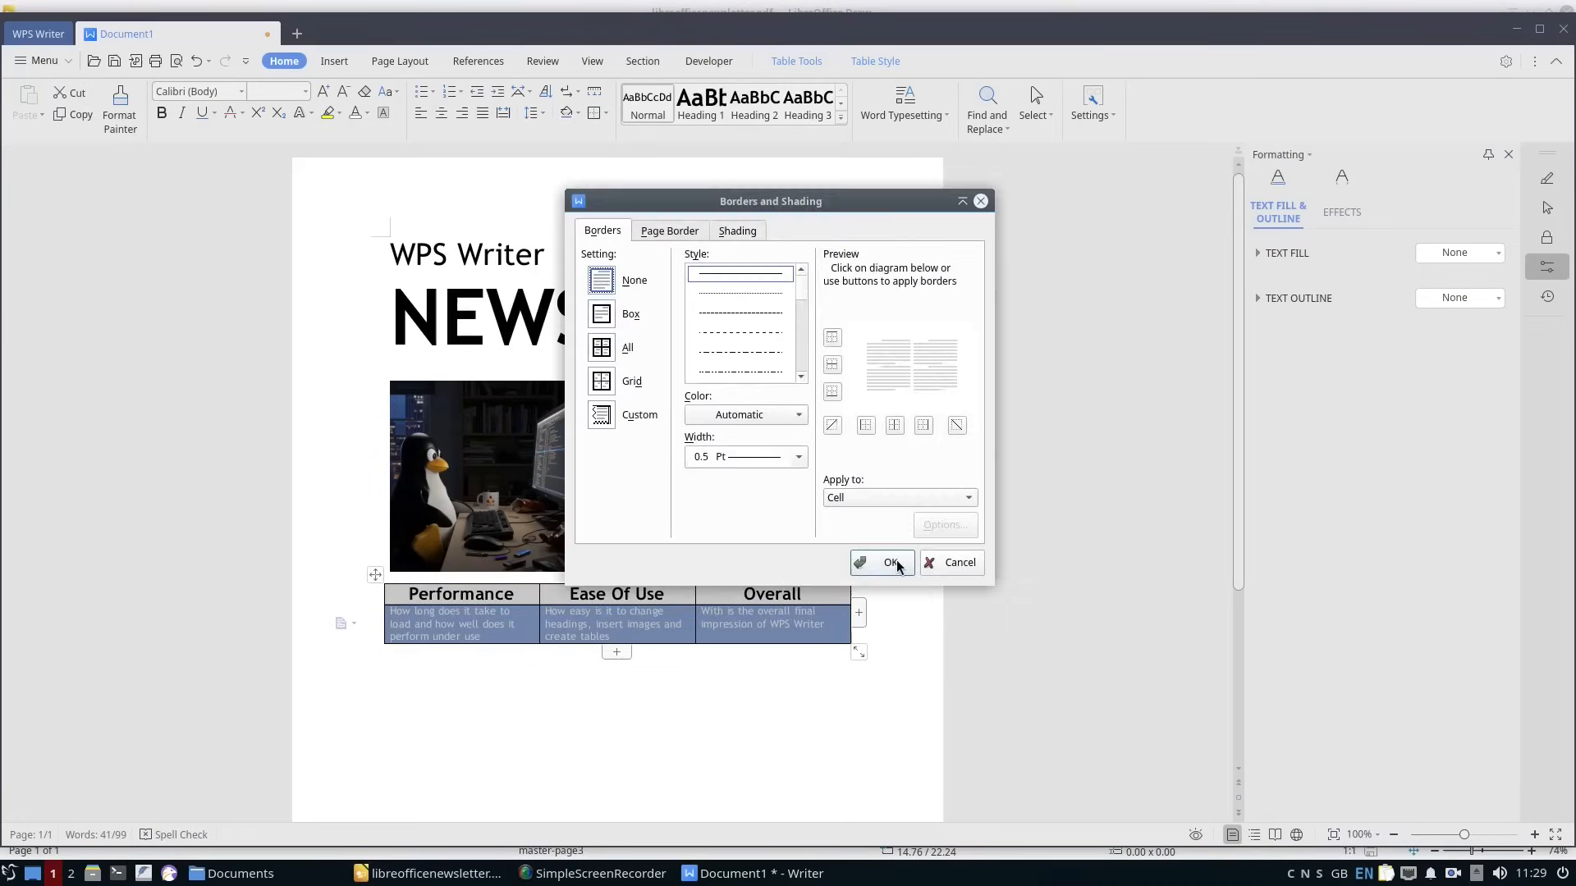
{"action": "left_click", "coordinate": [891, 562]}
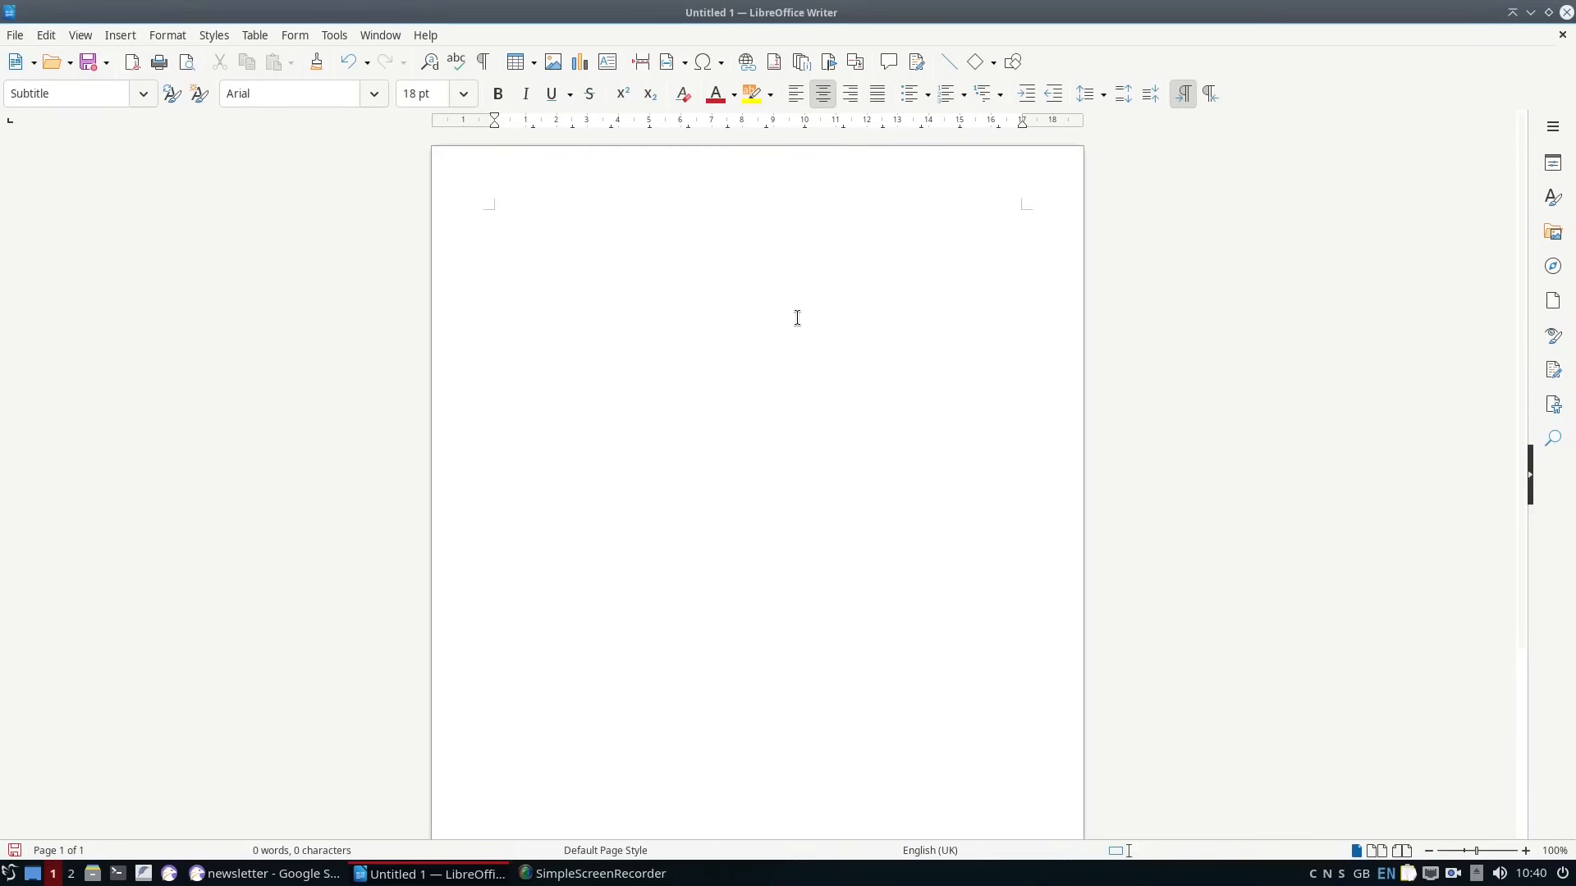
Switch to LibreOffice Writer and write the title lines "LibreOffice" and "News Letter".
{"action": "type", "text": "LibreOffice"}
{"action": "key", "text": "Return"}
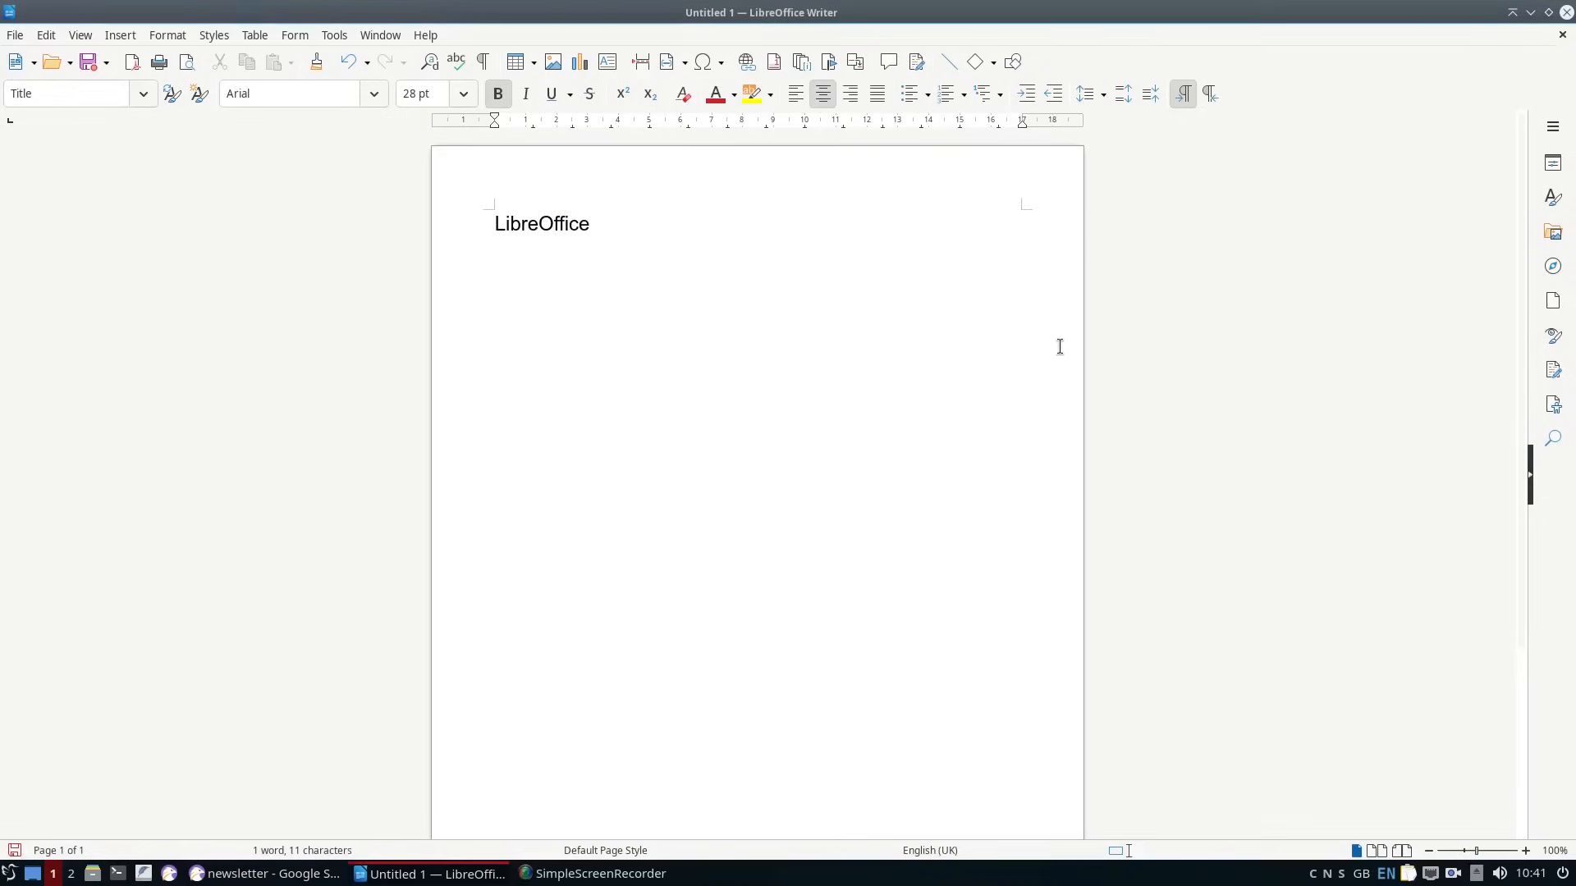
{"action": "type", "text": "News Letter"}
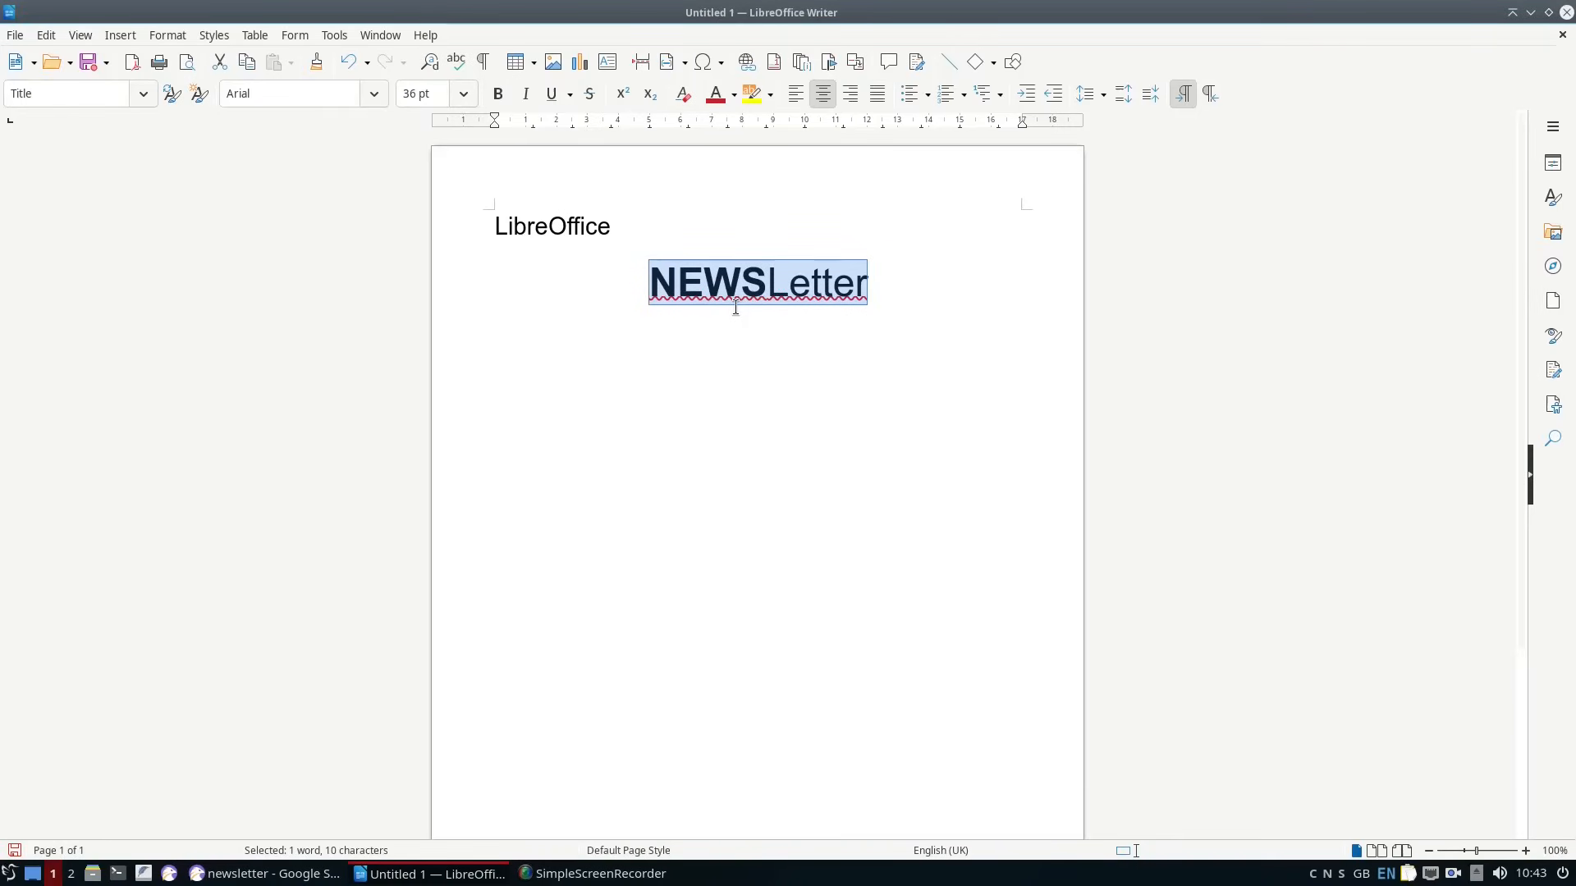
Set the newsletter title's character spacing to 3.1 pt and its font size to 85 pt.
{"action": "left_click", "coordinate": [168, 34]}
{"action": "left_click", "coordinate": [220, 192]}
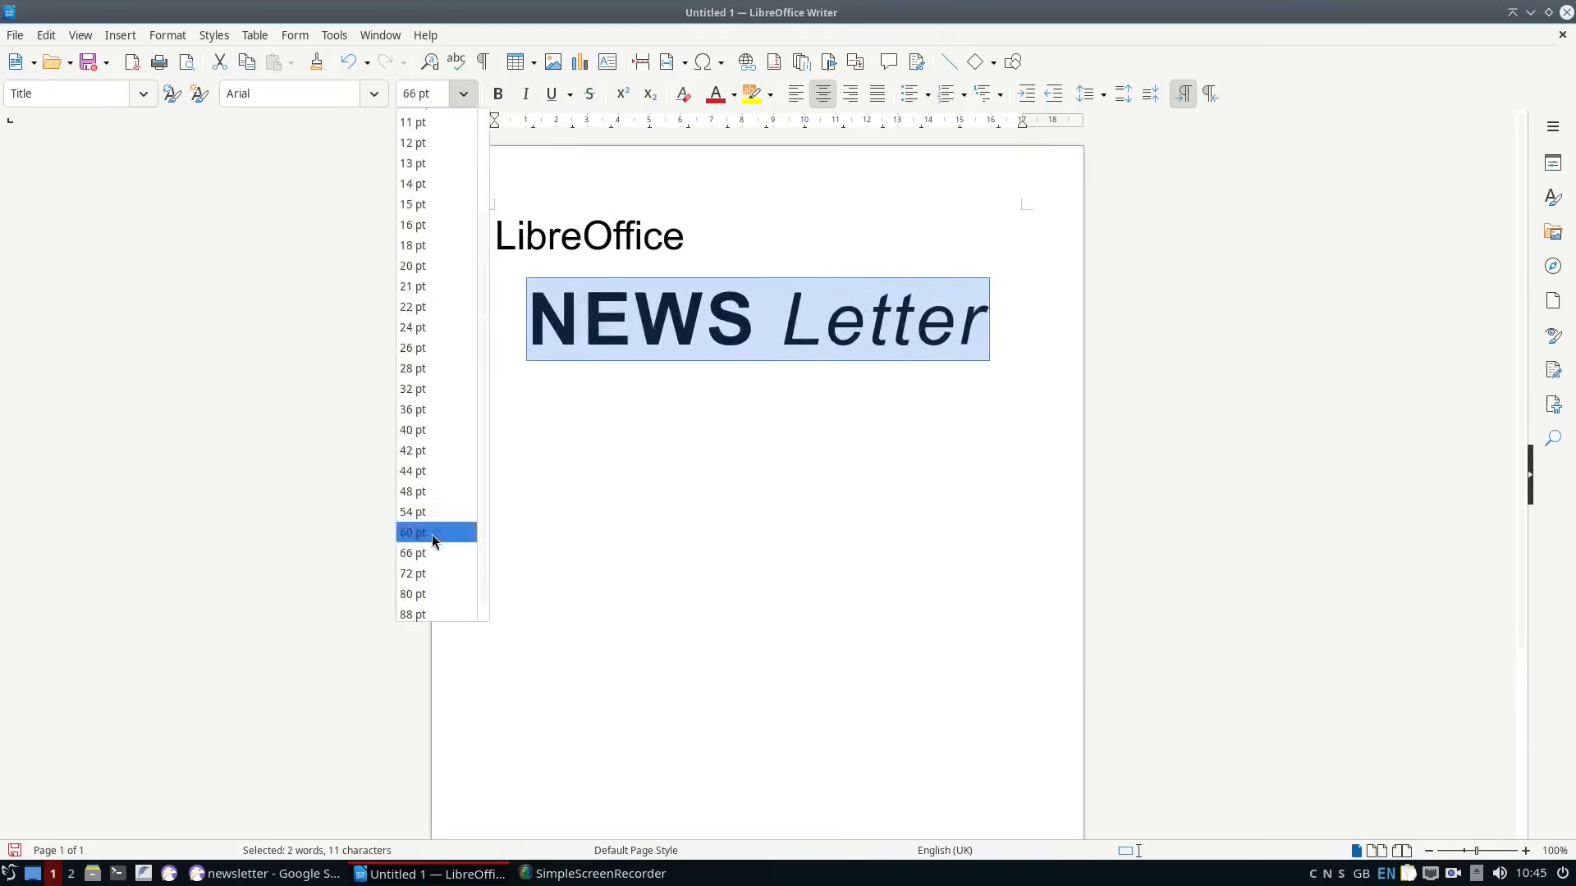
{"action": "left_click", "coordinate": [436, 535]}
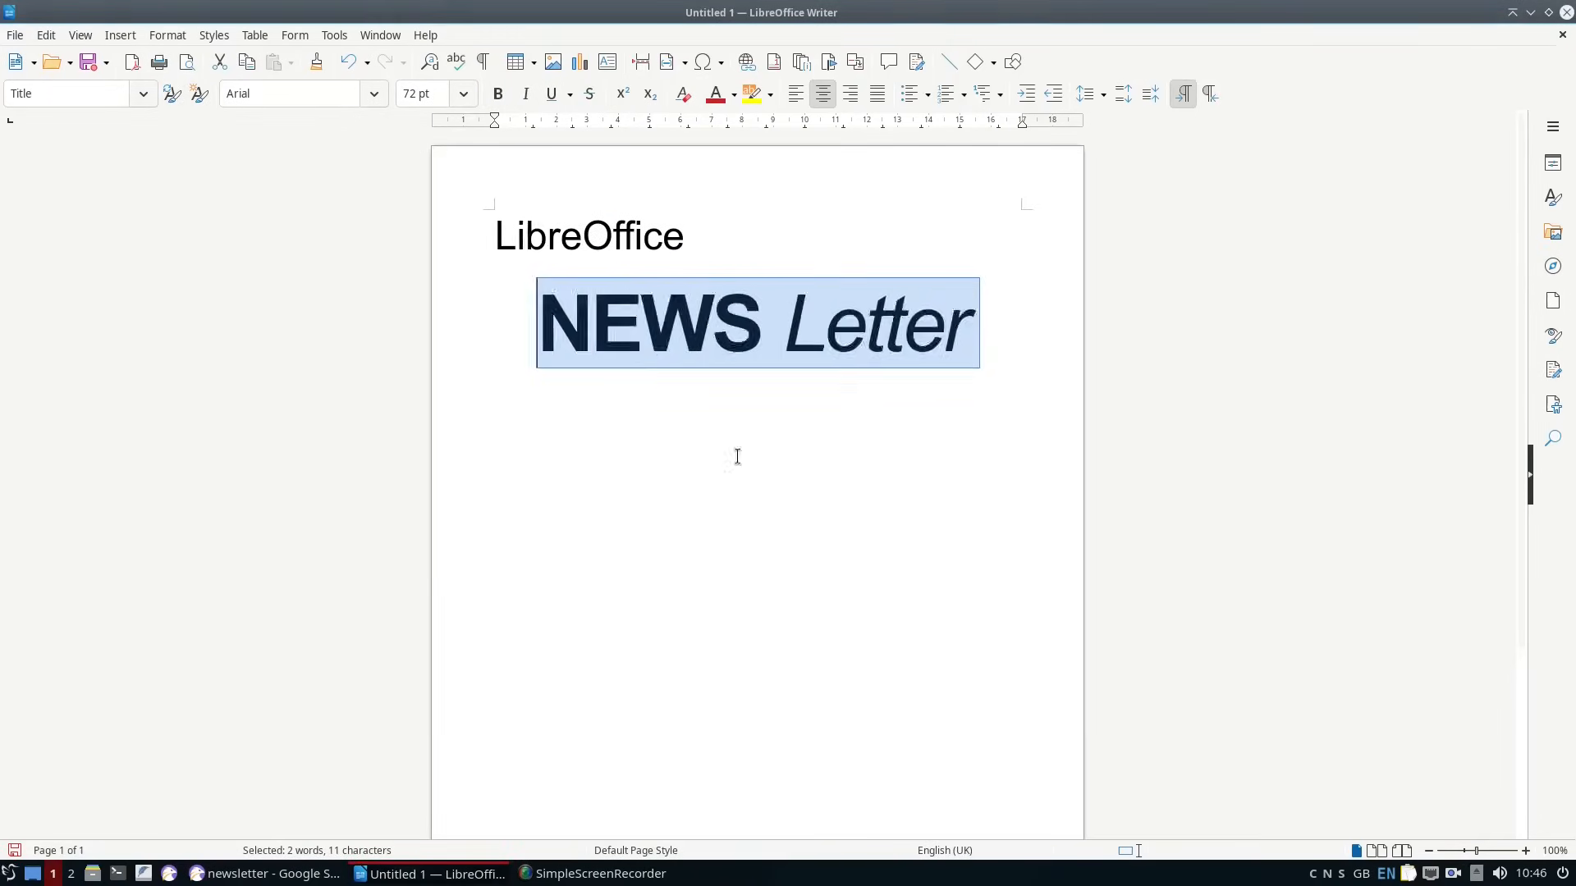
{"action": "left_click", "coordinate": [464, 94]}
{"action": "left_click", "coordinate": [817, 339]}
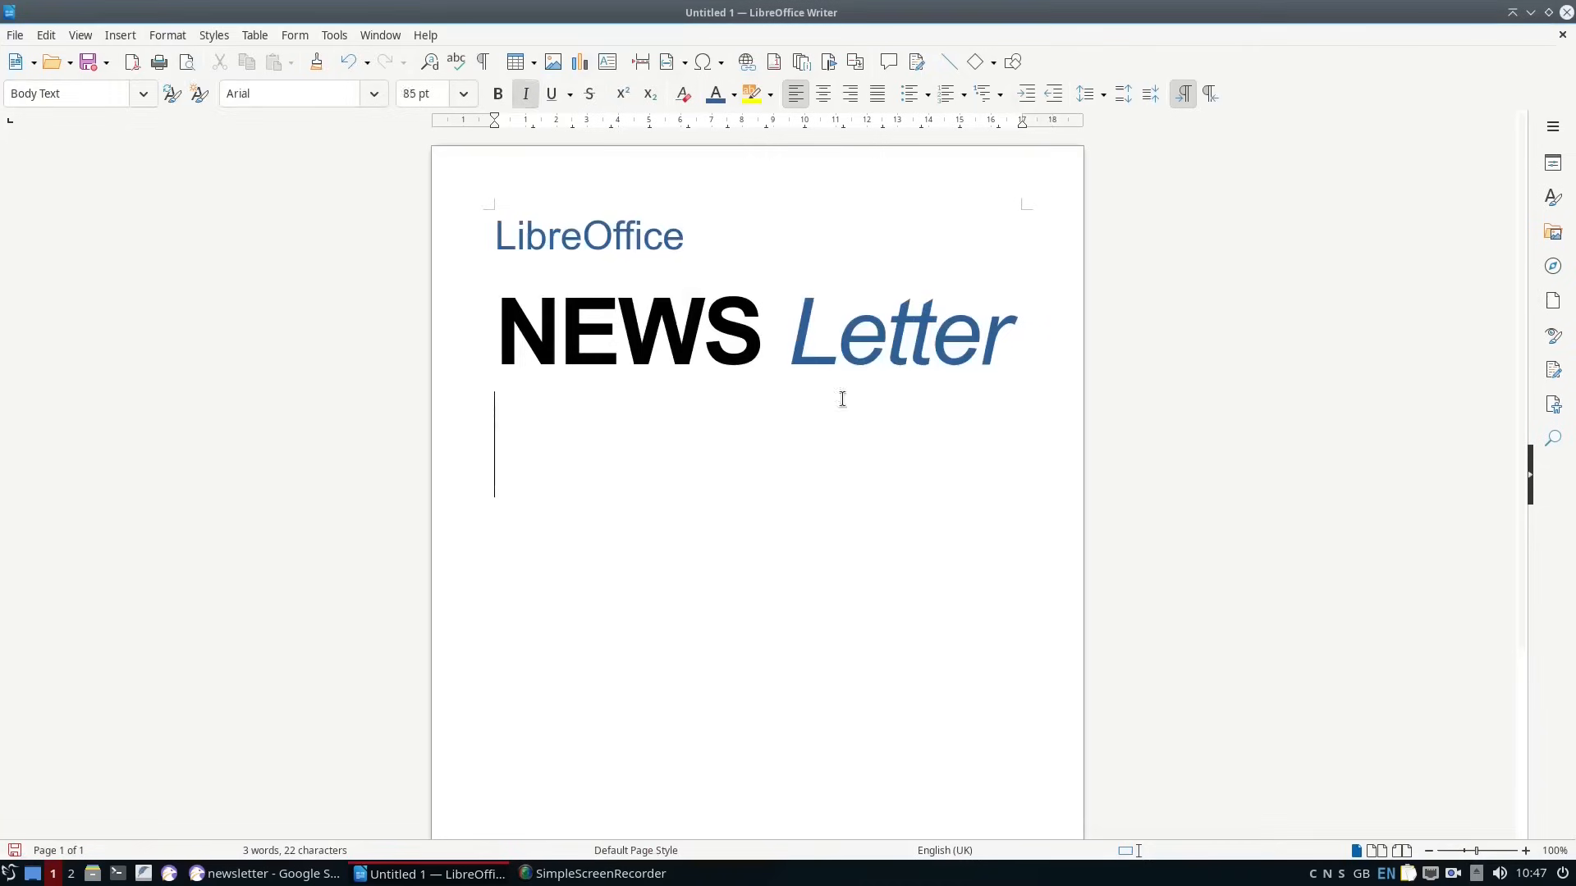
Draw a horizontal line about 16.7 cm long below the NEWS Letter title.
{"action": "left_click", "coordinate": [121, 34]}
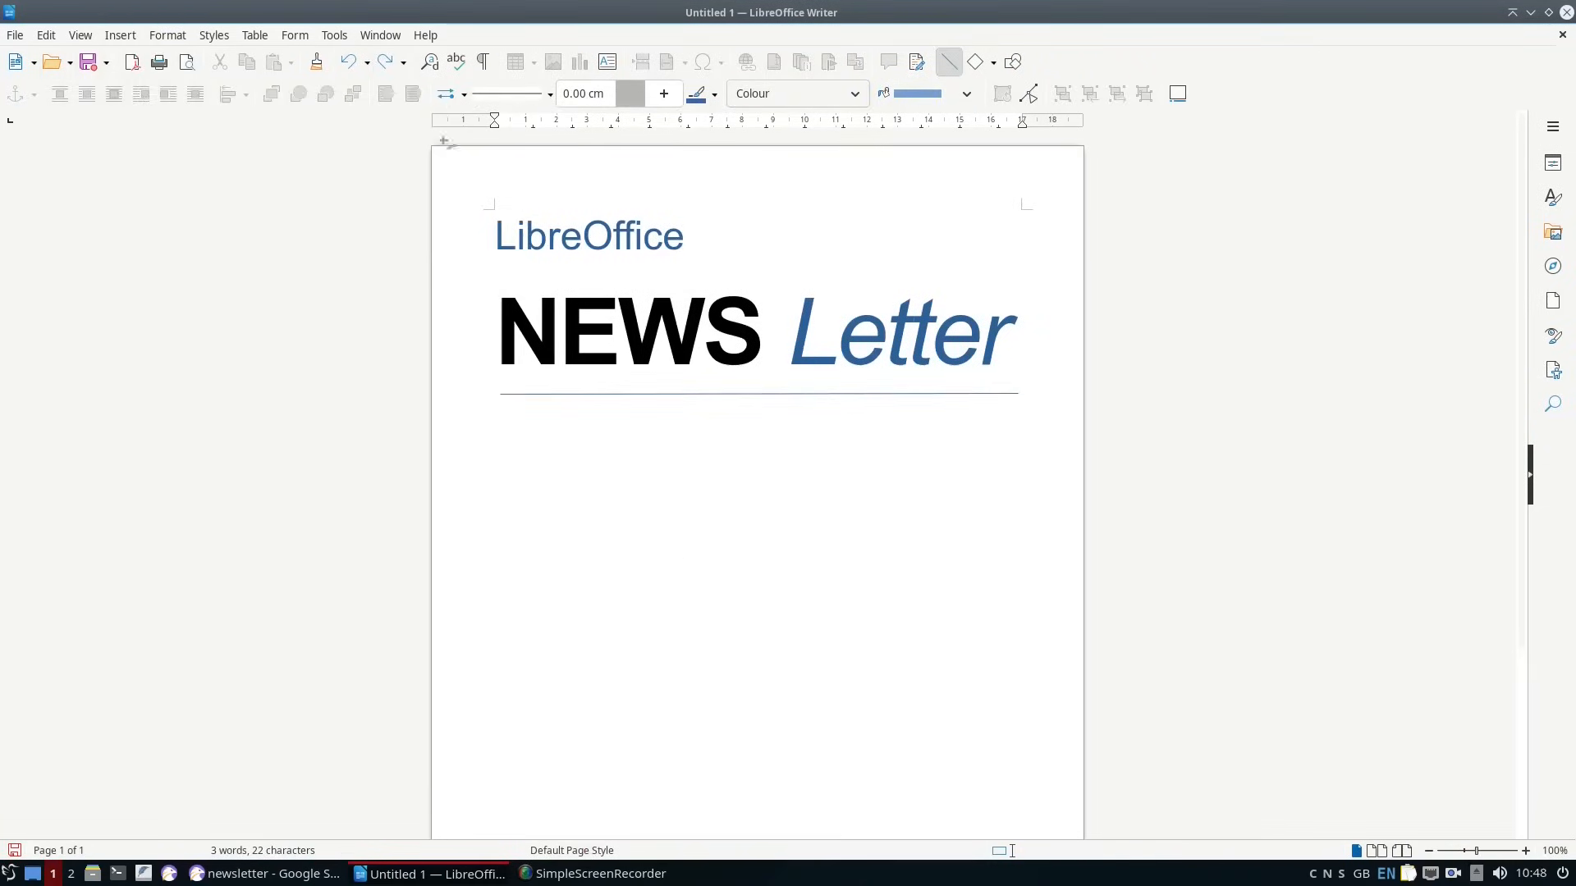
{"action": "left_click", "coordinate": [80, 35]}
{"action": "left_click", "coordinate": [731, 387]}
{"action": "scroll", "coordinate": [544, 229], "scroll_direction": "down", "scroll_amount": 4}
{"action": "type", "text": "sdf"}
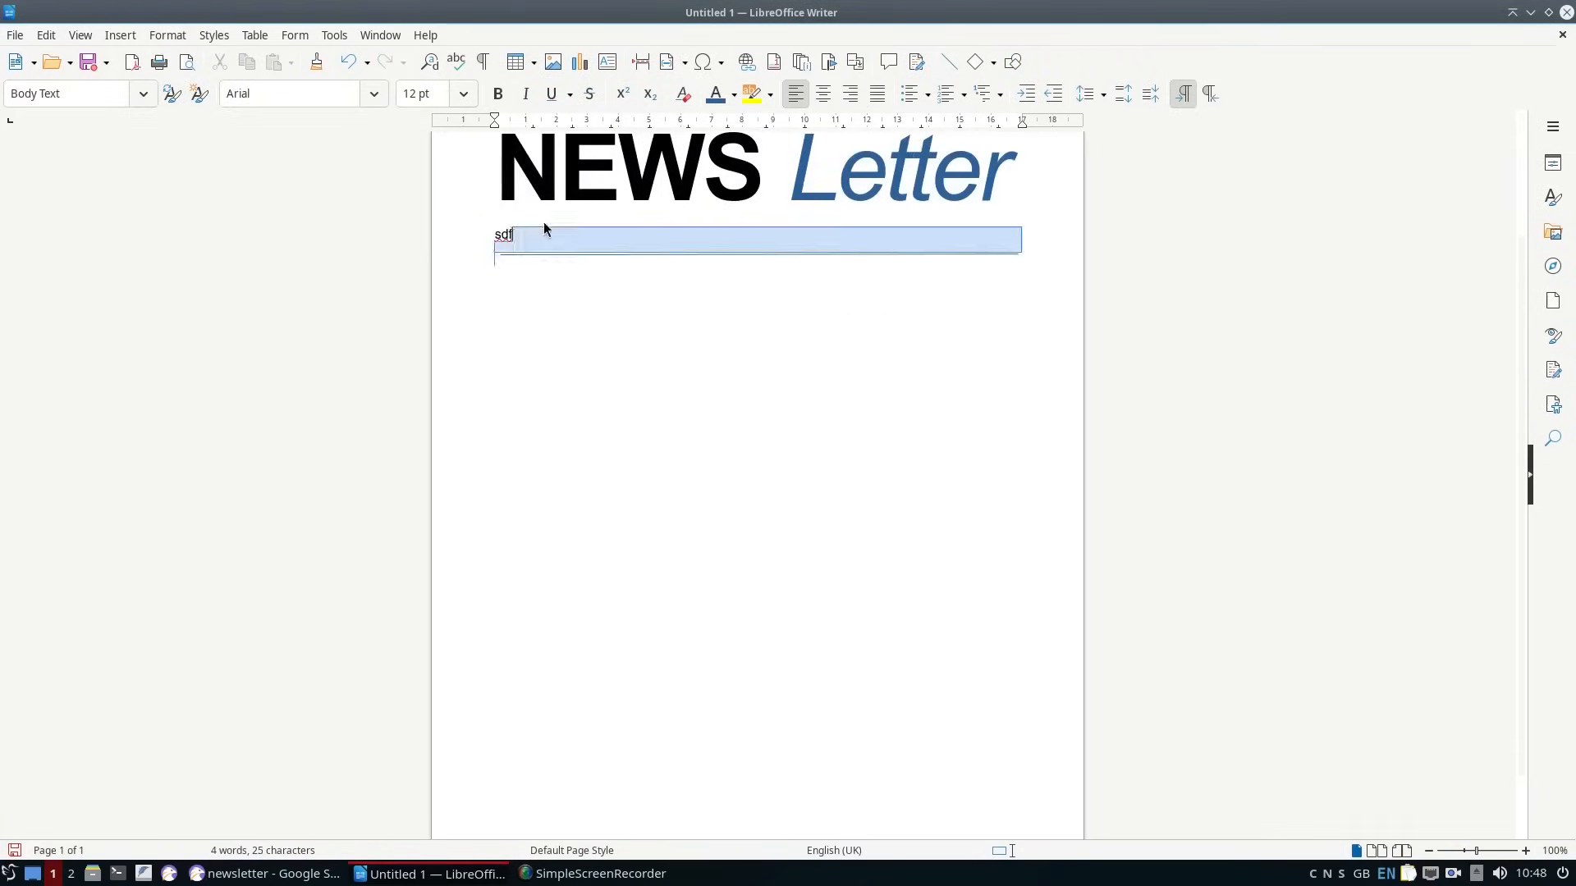
{"action": "scroll", "coordinate": [544, 229], "scroll_direction": "up", "scroll_amount": 4}
{"action": "key", "text": "BackSpace"}
{"action": "key", "text": "BackSpace"}
{"action": "key", "text": "BackSpace"}
{"action": "key", "text": "BackSpace"}
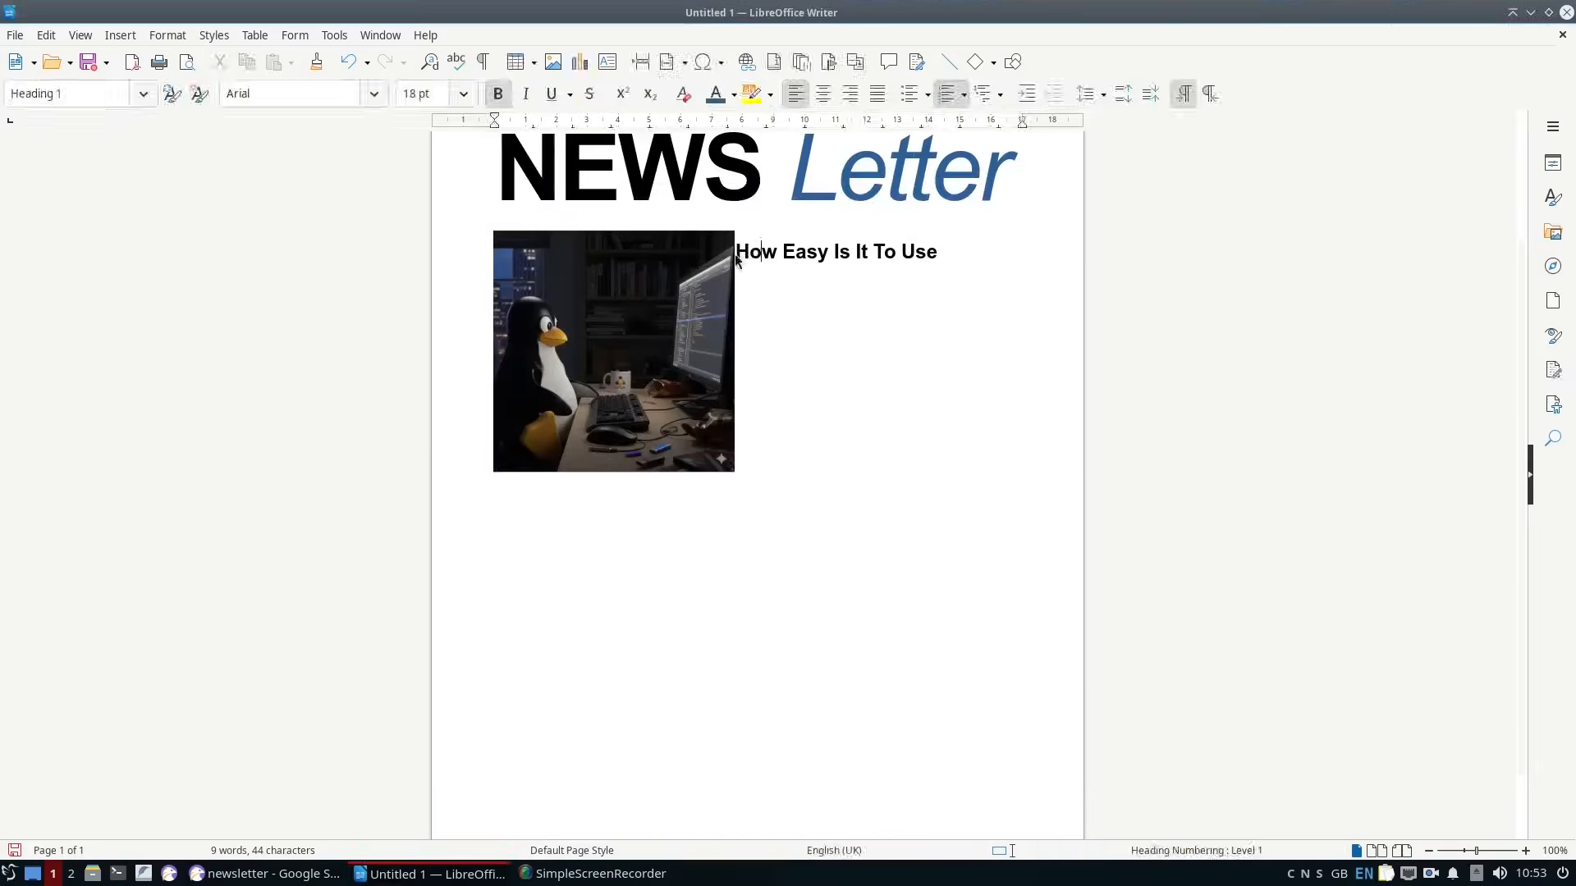
Arrange the "How Easy Is It To Use" heading beside the penguin picture.
{"action": "double_click", "coordinate": [531, 262]}
{"action": "left_click", "coordinate": [886, 255]}
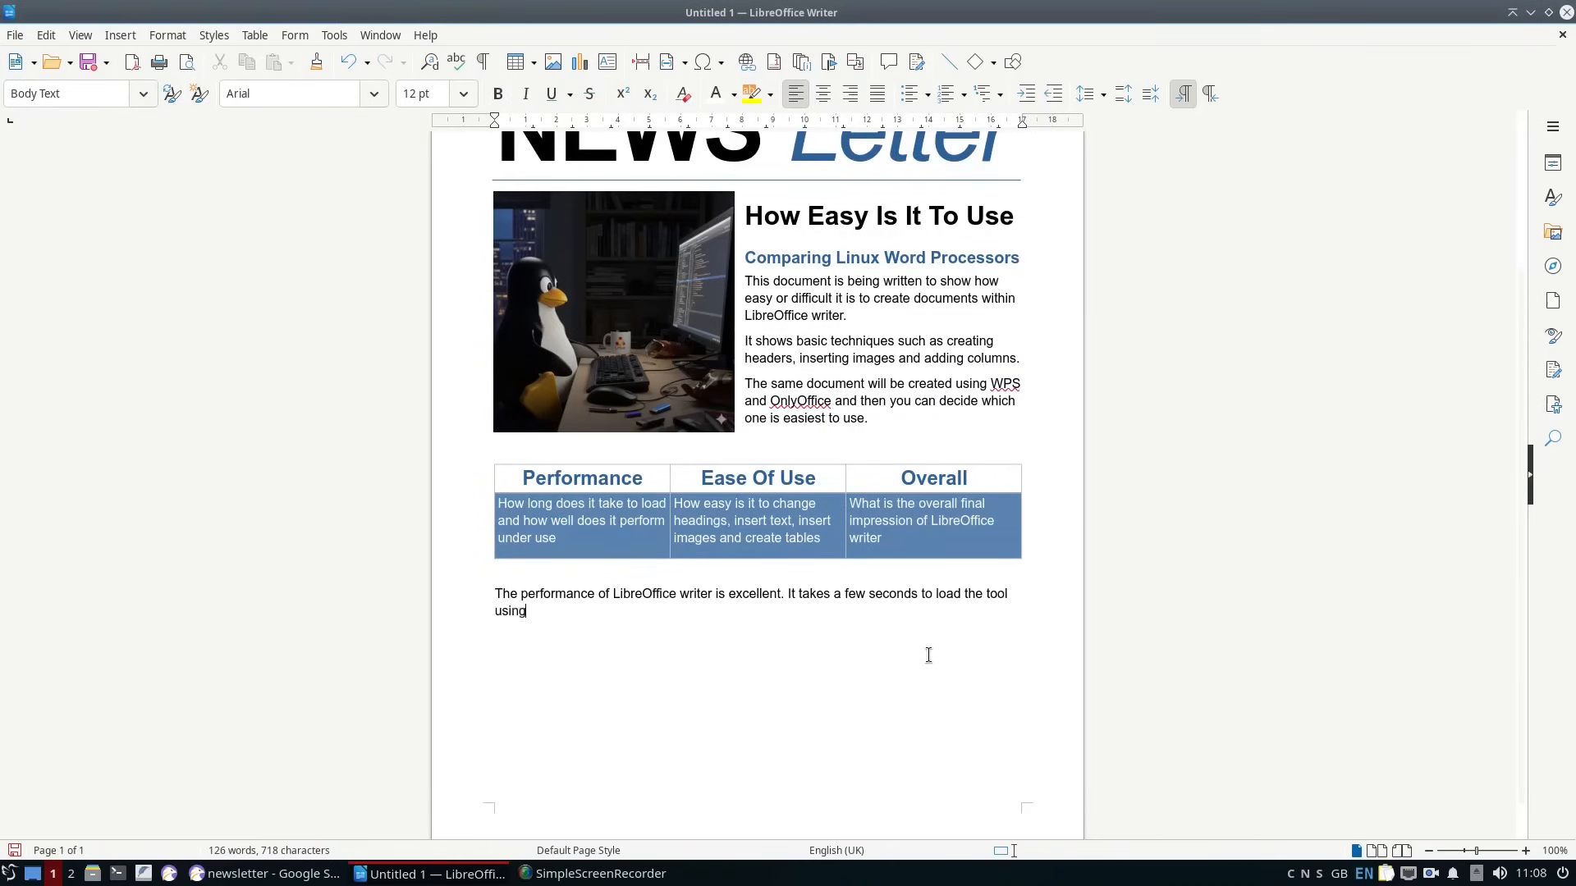
Write review paragraphs below the table on LibreOffice's performance, ease of use and document export formats.
{"action": "key", "text": "BackSpace"}
{"action": "key", "text": "BackSpace"}
{"action": "type", "text": "LibreOffice is generally easy to use and if you use it for writing letters or creating your CV or resume then you should have no real issues and it is no"}
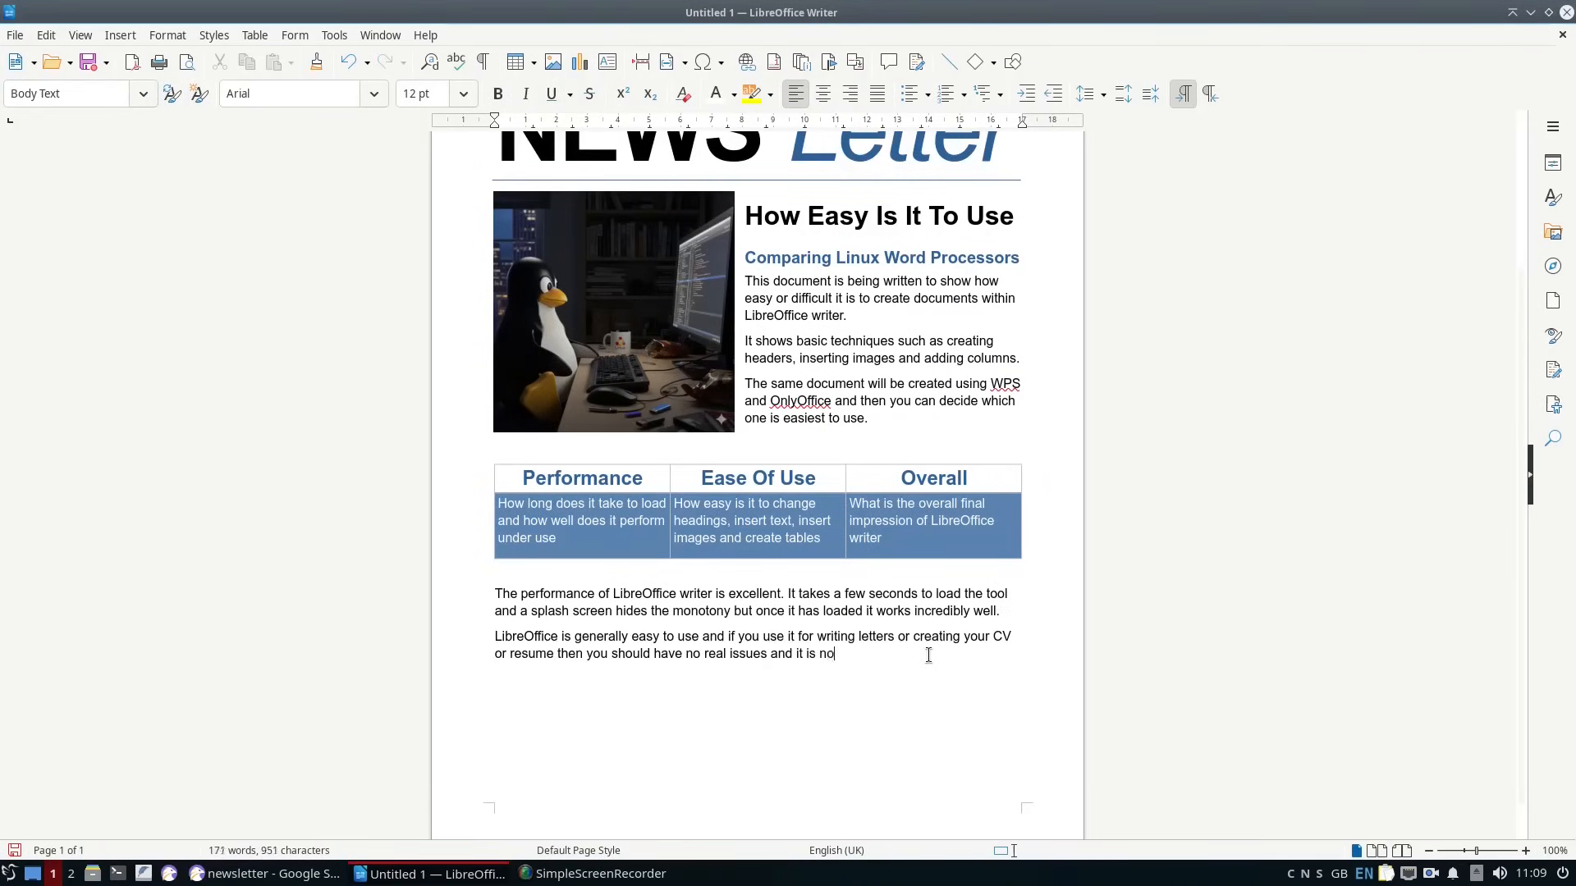
{"action": "type", "text": "."}
{"action": "key", "text": "Return"}
{"action": "type", "text": "You can export documents to various different forma"}
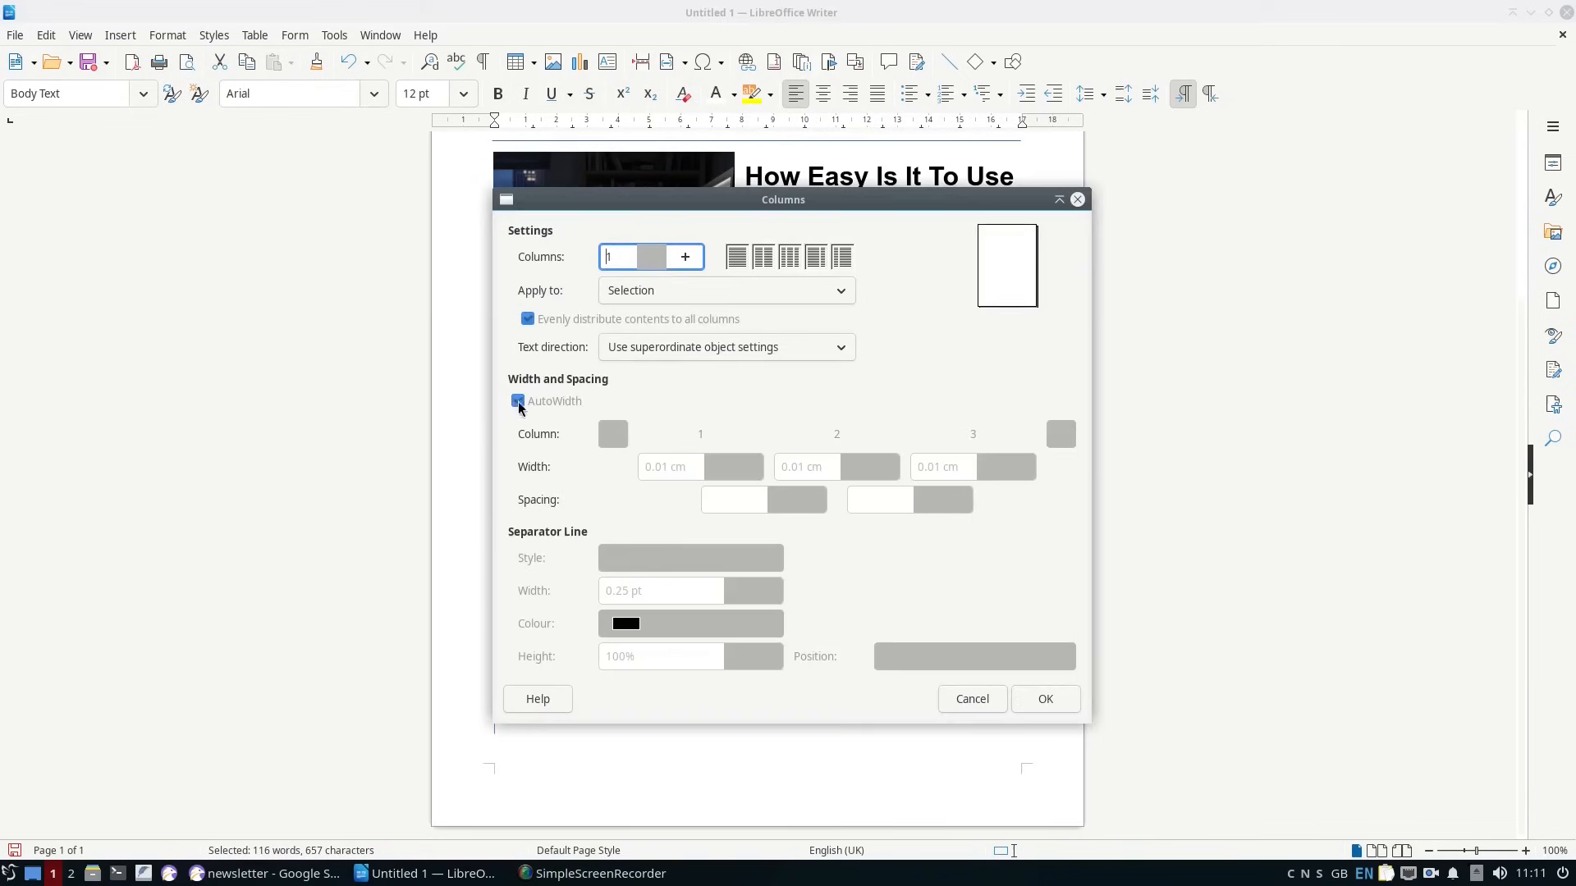
Draw a horizontal line across the page between the picture and the table.
{"action": "left_click", "coordinate": [973, 700]}
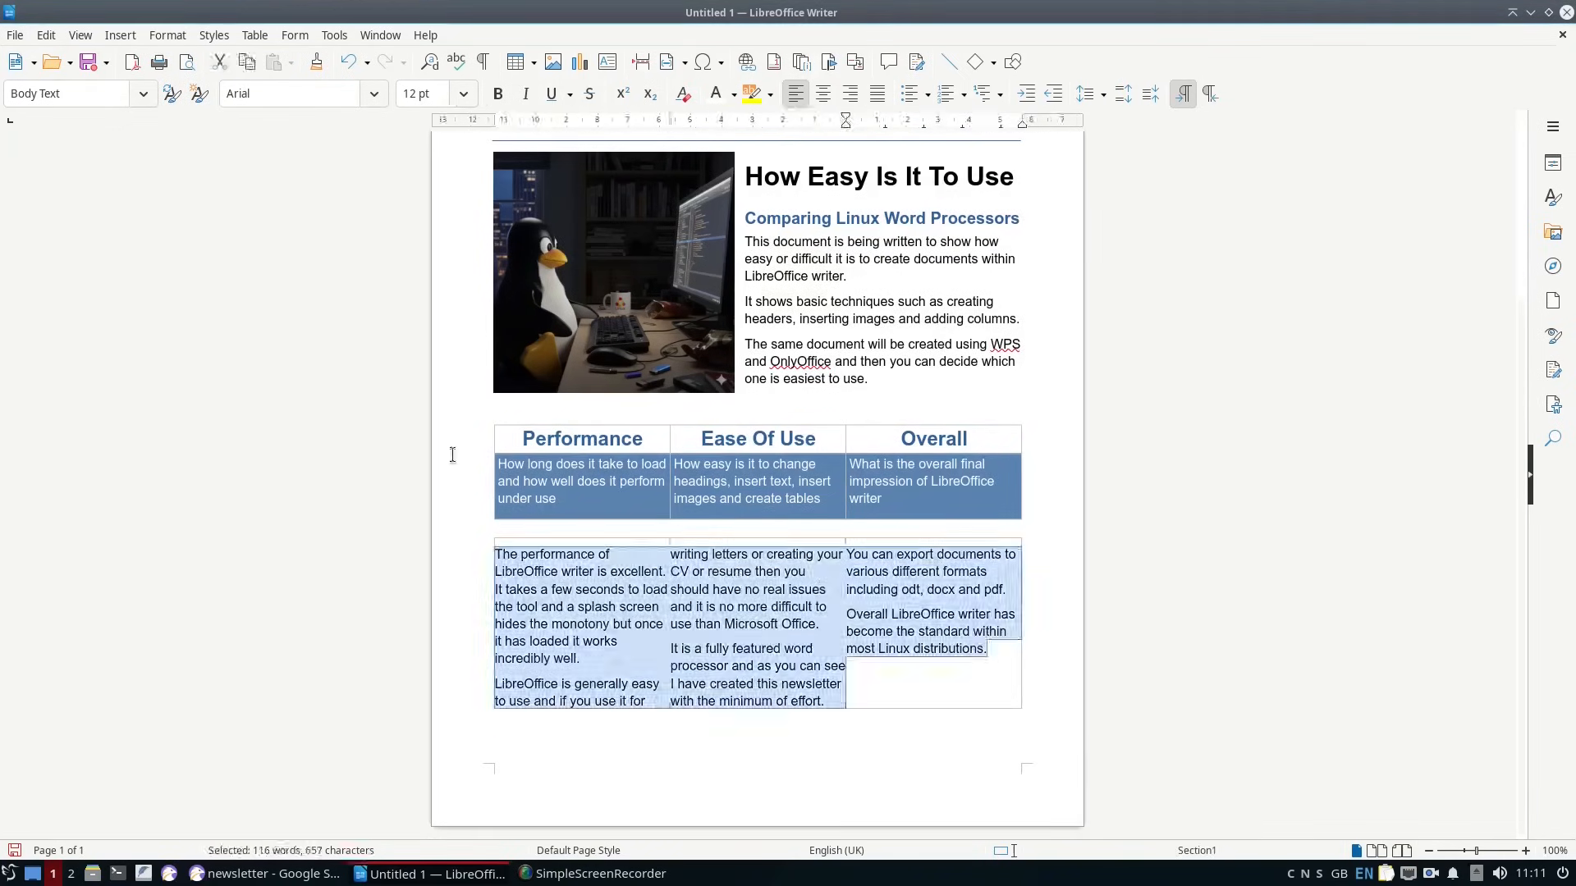
{"action": "scroll", "coordinate": [757, 460], "scroll_direction": "up", "scroll_amount": 4}
{"action": "left_click", "coordinate": [948, 62]}
{"action": "left_click_drag", "start_coordinate": [495, 620], "coordinate": [1022, 615]}
Decrease the paragraph spacing of the LibreOffice line and the NEWS Letter title.
{"action": "left_click_drag", "start_coordinate": [685, 197], "coordinate": [496, 197]}
{"action": "left_click", "coordinate": [168, 35]}
{"action": "mouse_move", "coordinate": [245, 82]}
{"action": "left_click", "coordinate": [468, 191]}
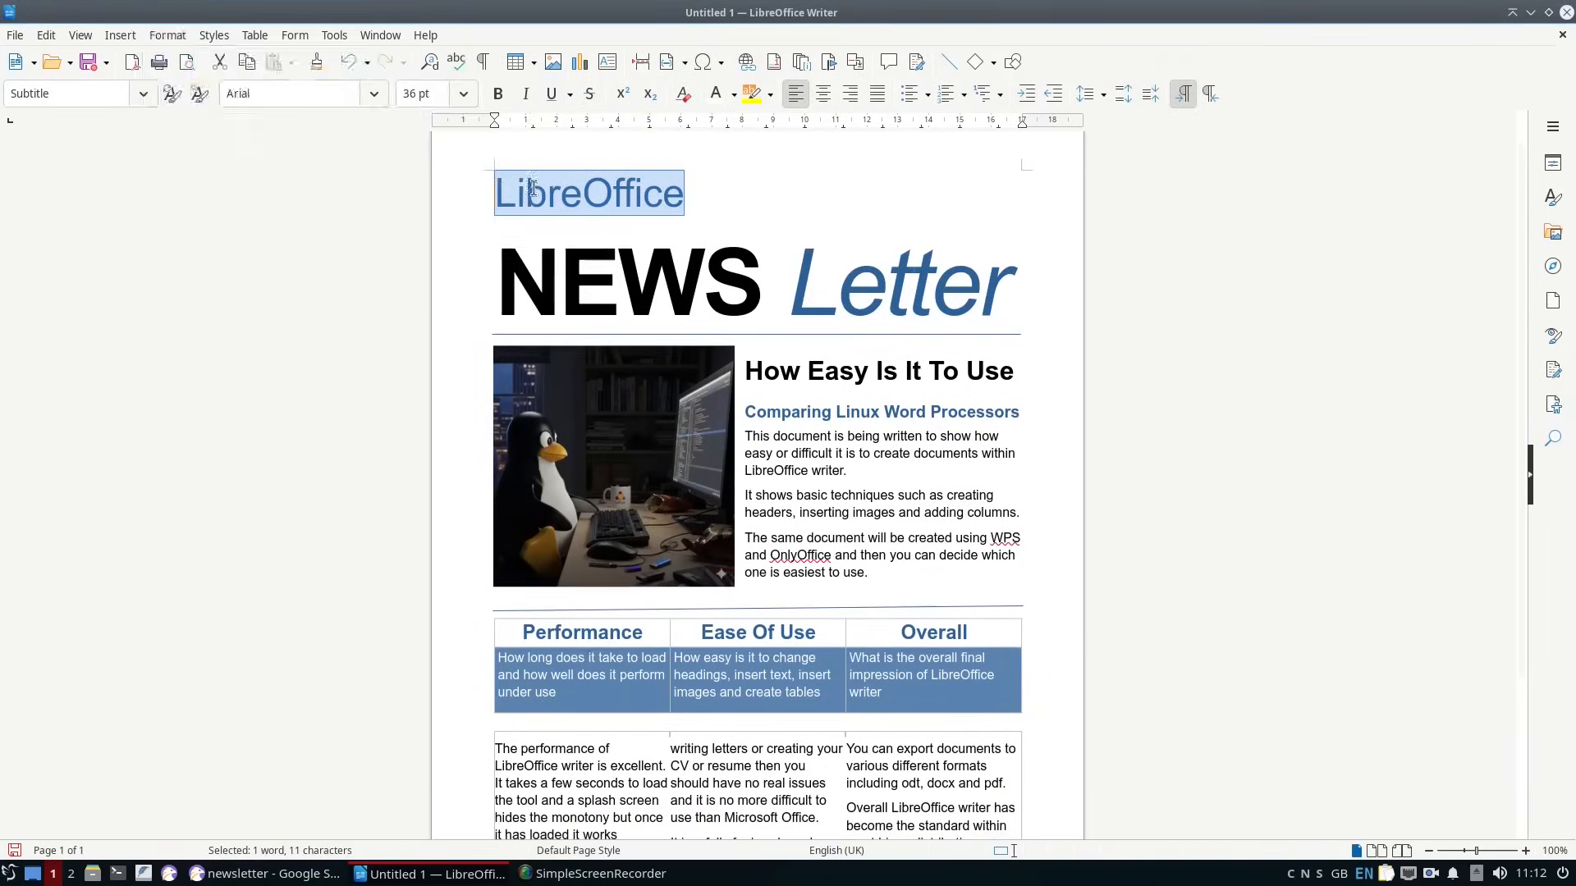
{"action": "left_click_drag", "start_coordinate": [1017, 283], "coordinate": [497, 283]}
{"action": "left_click", "coordinate": [168, 35]}
{"action": "left_click", "coordinate": [468, 191]}
{"action": "left_click", "coordinate": [684, 193]}
Capture a screenshot of the newsletter on screen and save it as an image file.
{"action": "scroll", "coordinate": [679, 433], "scroll_direction": "down", "scroll_amount": 3}
{"action": "scroll", "coordinate": [679, 434], "scroll_direction": "up", "scroll_amount": 2}
{"action": "left_click", "coordinate": [988, 746]}
{"action": "key", "text": "Print"}
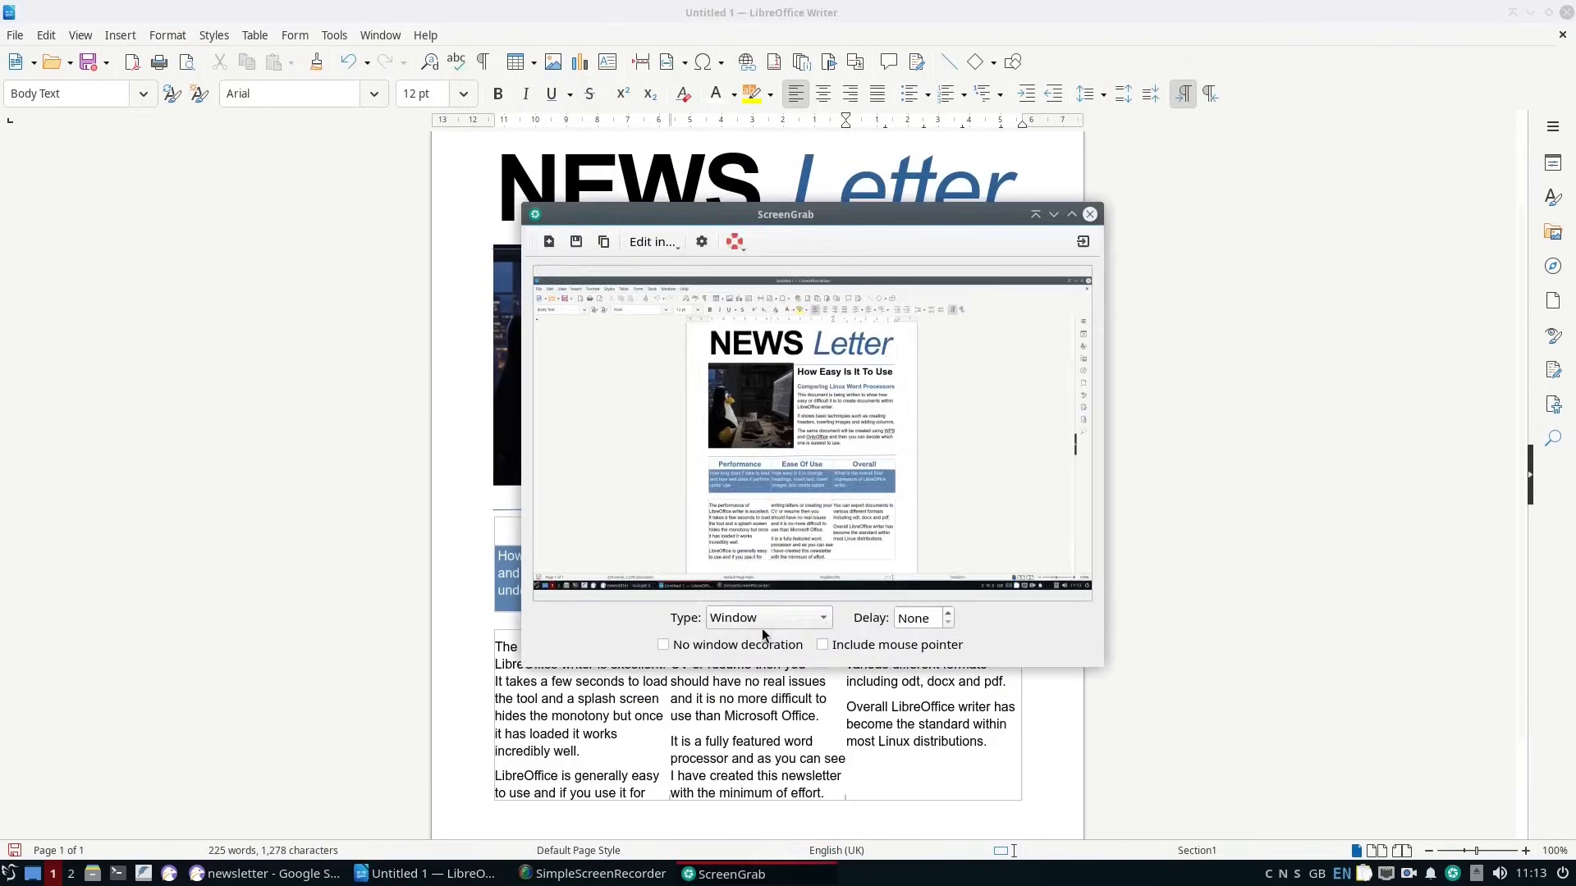
{"action": "left_click", "coordinate": [577, 243]}
{"action": "left_click", "coordinate": [1062, 623]}
{"action": "left_click", "coordinate": [1087, 214]}
Insert the saved screenshot as an image and move it into the third text column.
{"action": "left_click", "coordinate": [121, 35]}
{"action": "left_click", "coordinate": [149, 101]}
{"action": "left_click_drag", "start_coordinate": [582, 623], "coordinate": [930, 244]}
{"action": "scroll", "coordinate": [939, 654], "scroll_direction": "up", "scroll_amount": 4}
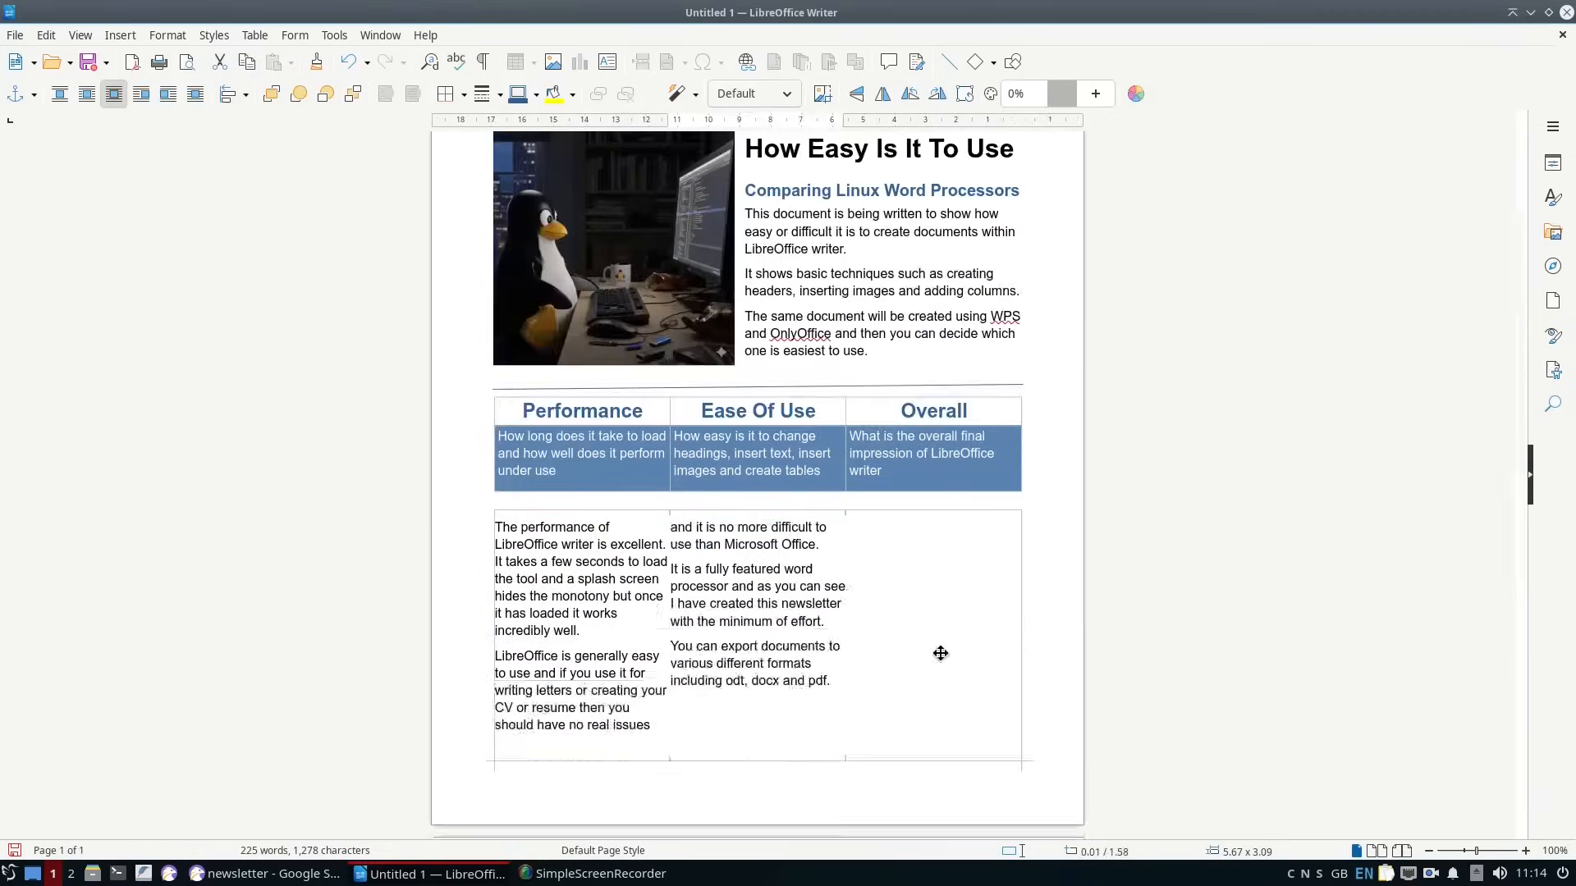
Adjust the font size of the three-column text and reposition the screenshot in the third column.
{"action": "left_click", "coordinate": [463, 94]}
{"action": "left_click_drag", "start_coordinate": [503, 527], "coordinate": [953, 558]}
{"action": "left_click", "coordinate": [463, 94]}
{"action": "left_click_drag", "start_coordinate": [751, 729], "coordinate": [931, 615]}
{"action": "left_click", "coordinate": [747, 742]}
Save the document as libreofficenewsletter in the Documents folder.
{"action": "key", "text": "ctrl+s"}
{"action": "type", "text": "libreofficenewsletter"}
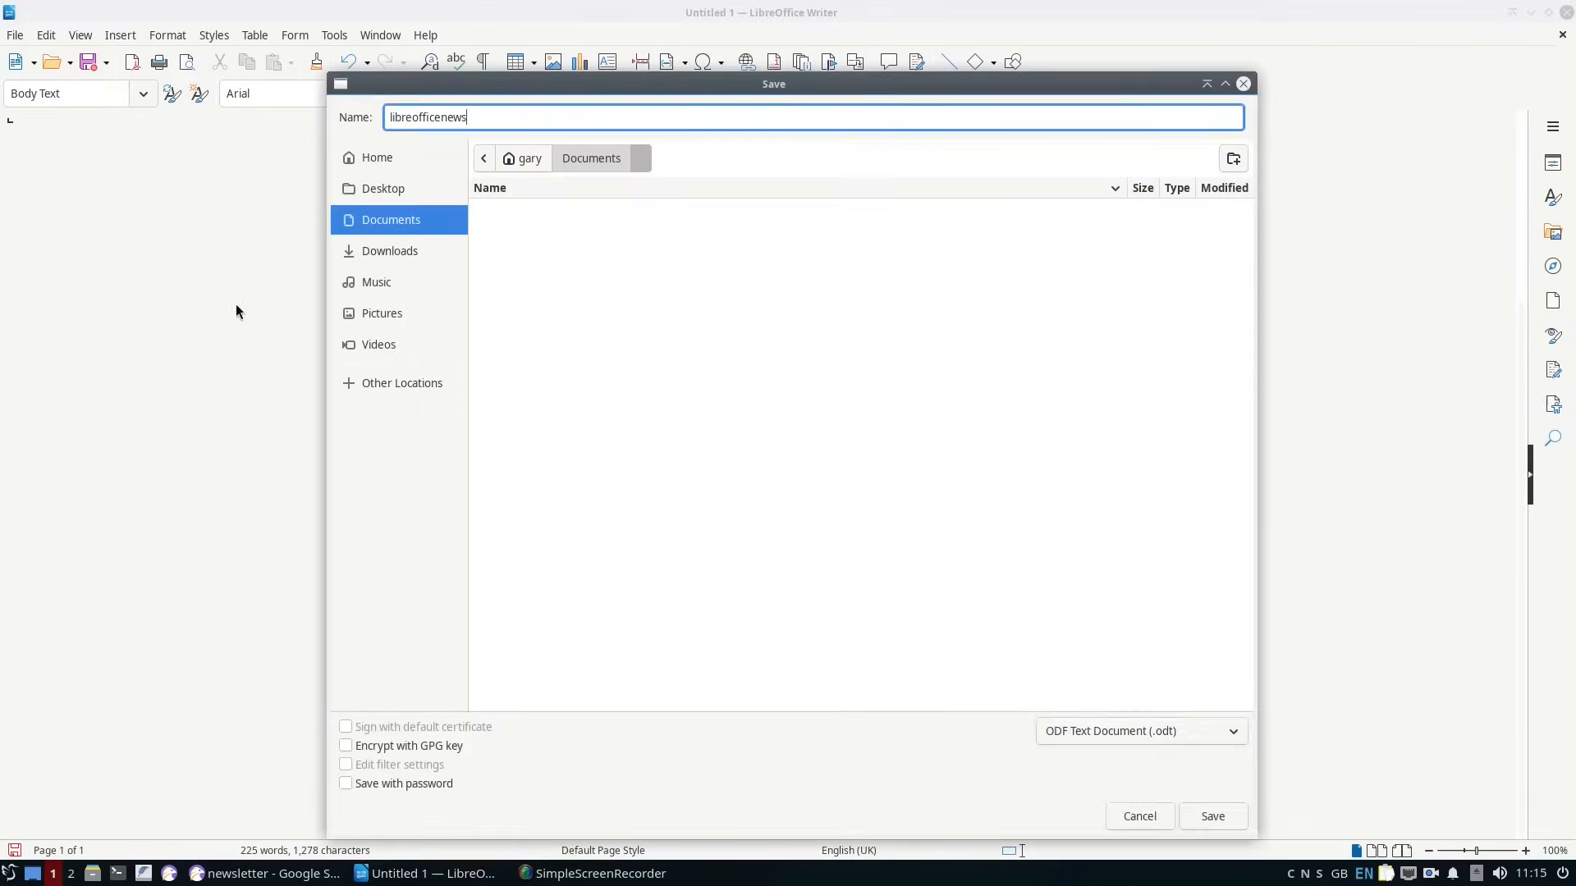
{"action": "left_click", "coordinate": [1135, 728]}
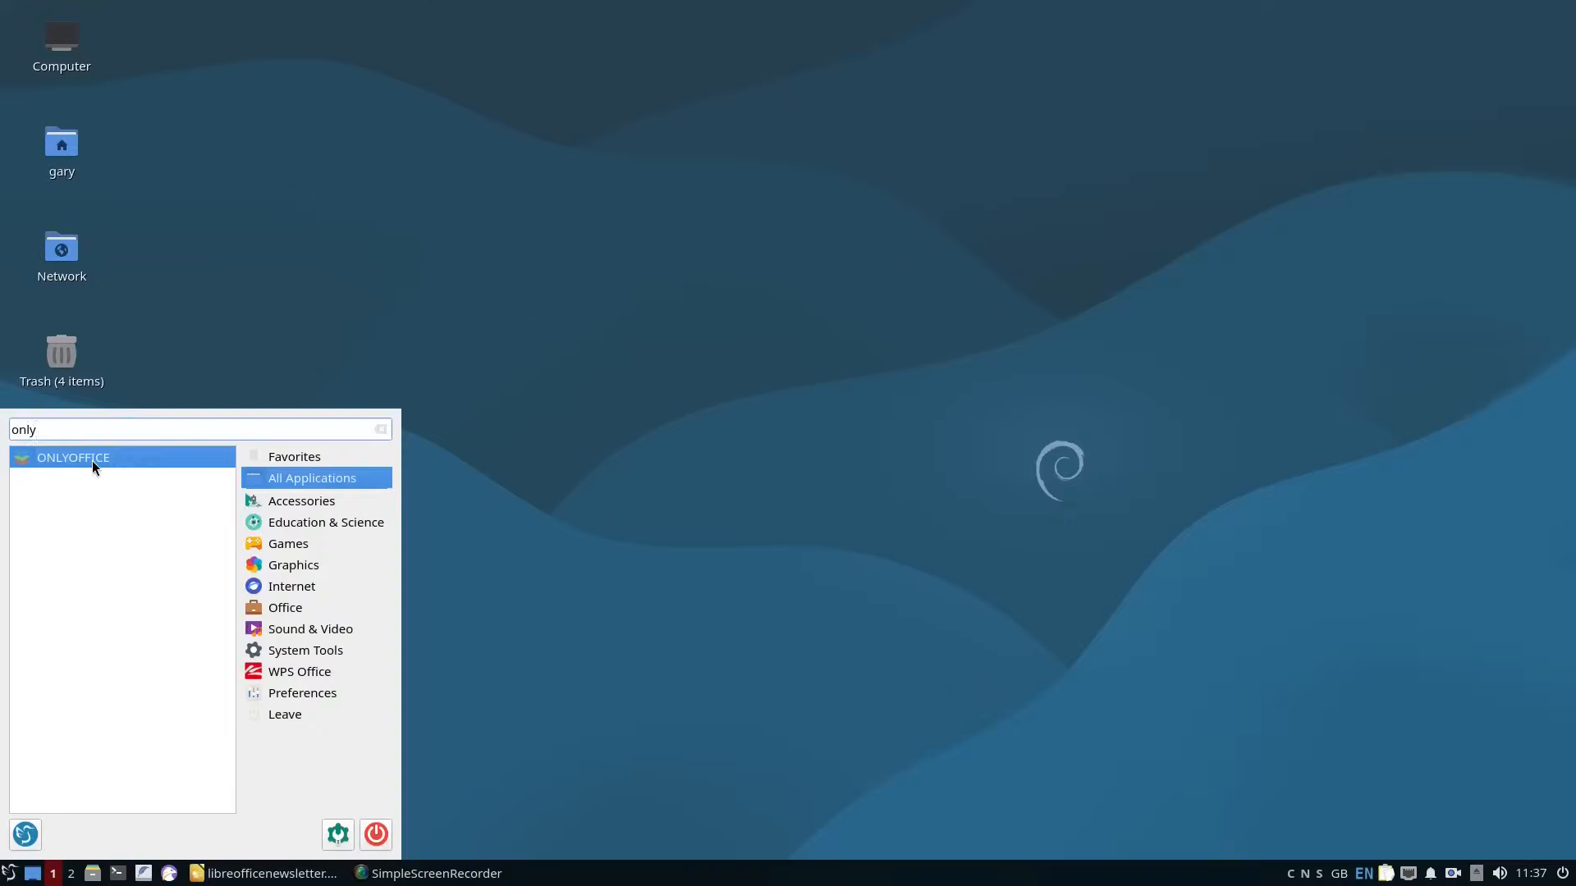
Launch ONLYOFFICE and create a new text document.
{"action": "left_click", "coordinate": [92, 460]}
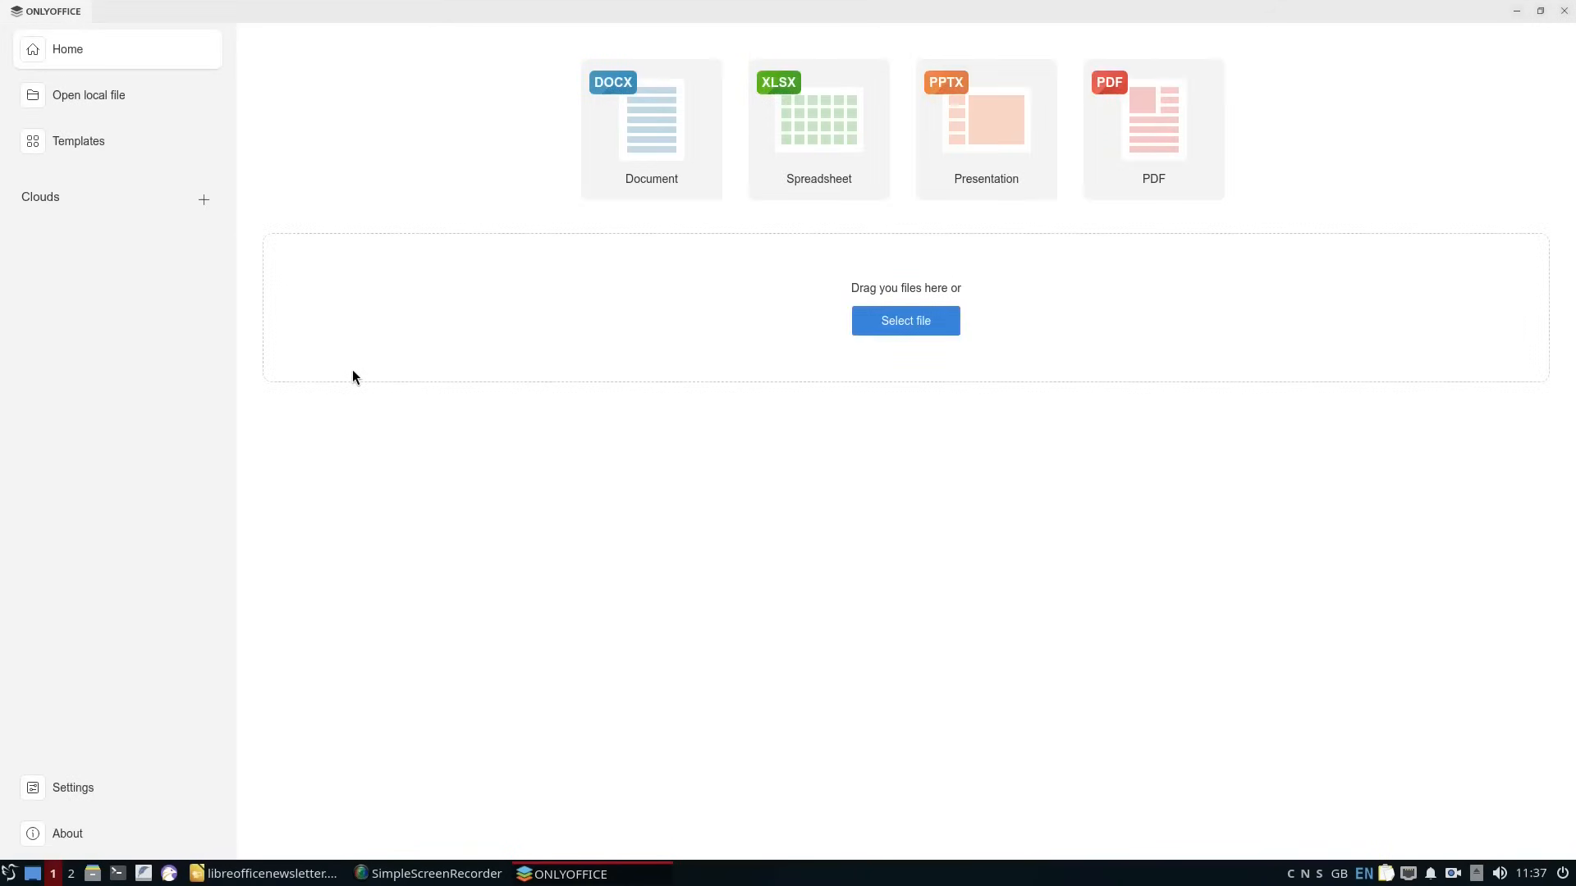
{"action": "left_click", "coordinate": [635, 133]}
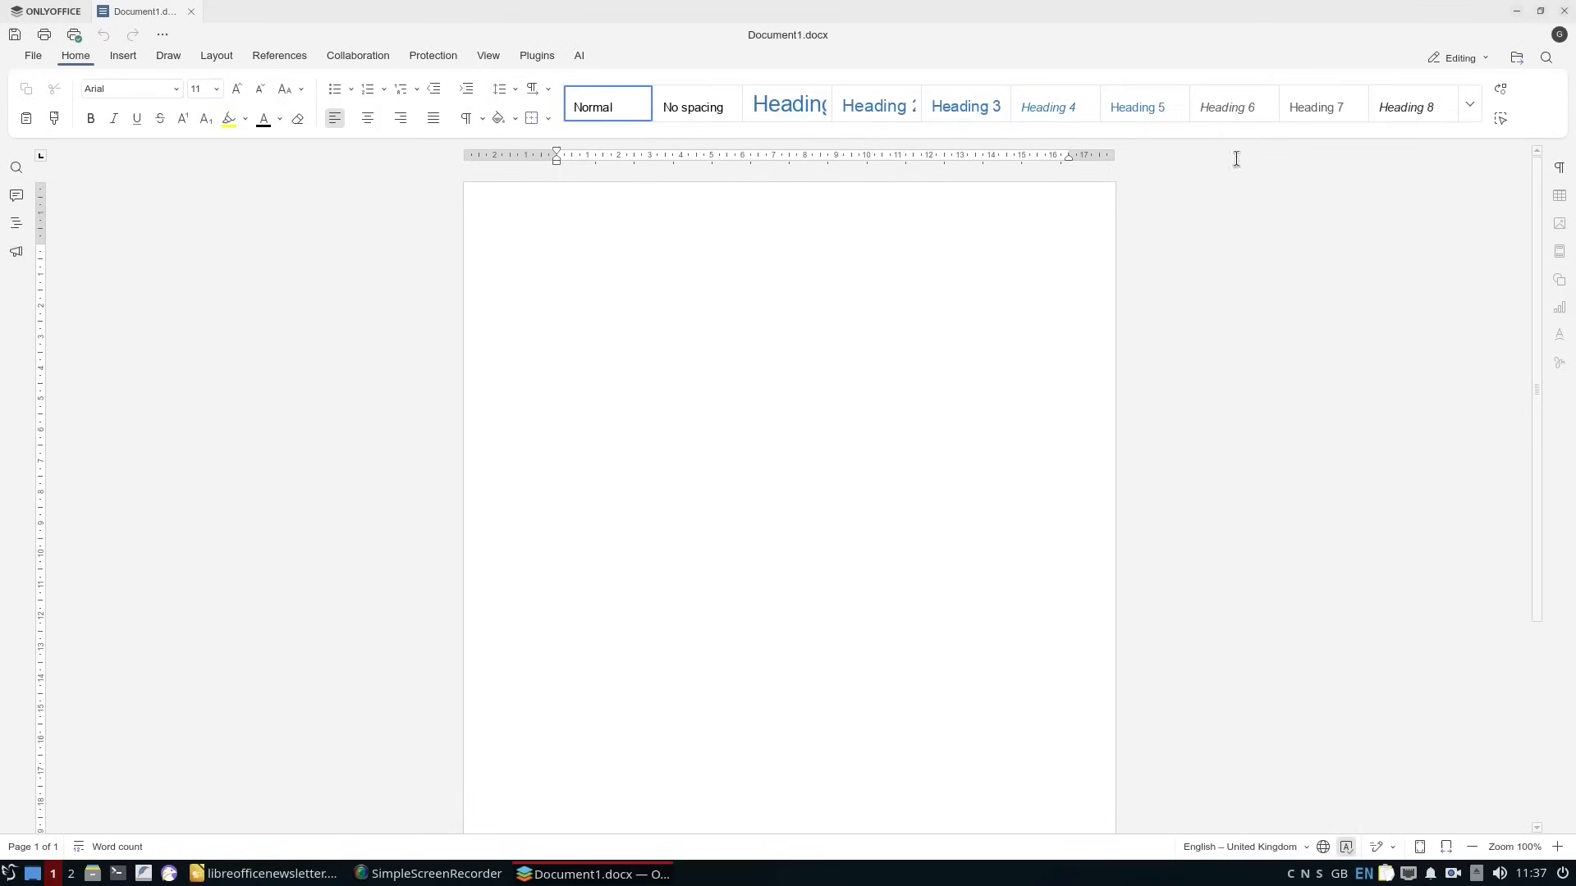
Enter ONLYOFFICE as the document's first line in the Subtitle style.
{"action": "left_click", "coordinate": [1470, 109]}
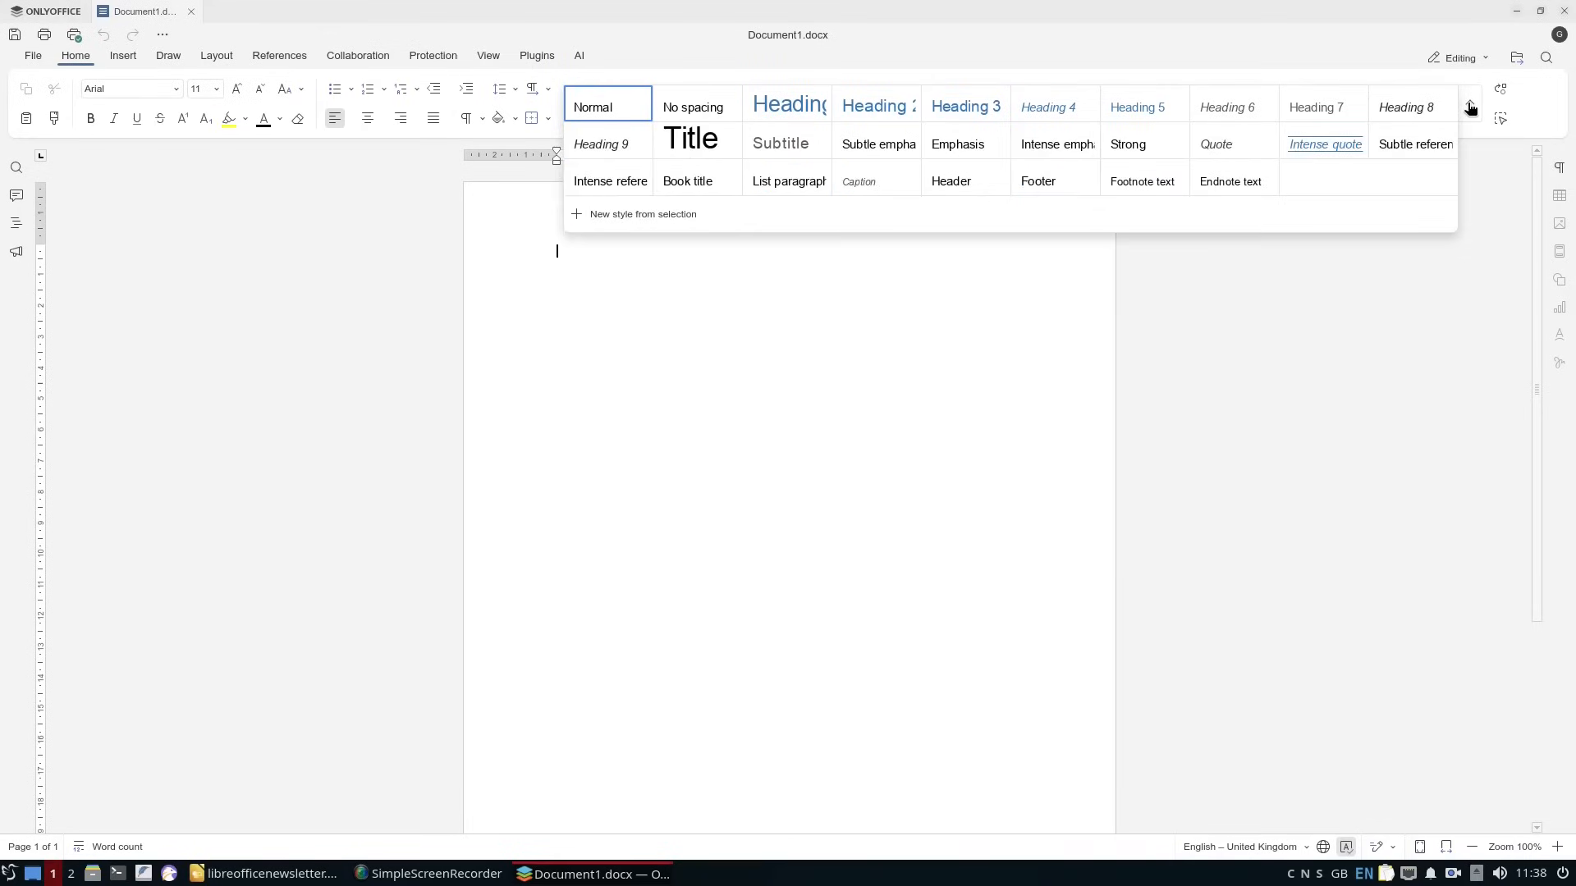
{"action": "left_click", "coordinate": [691, 139]}
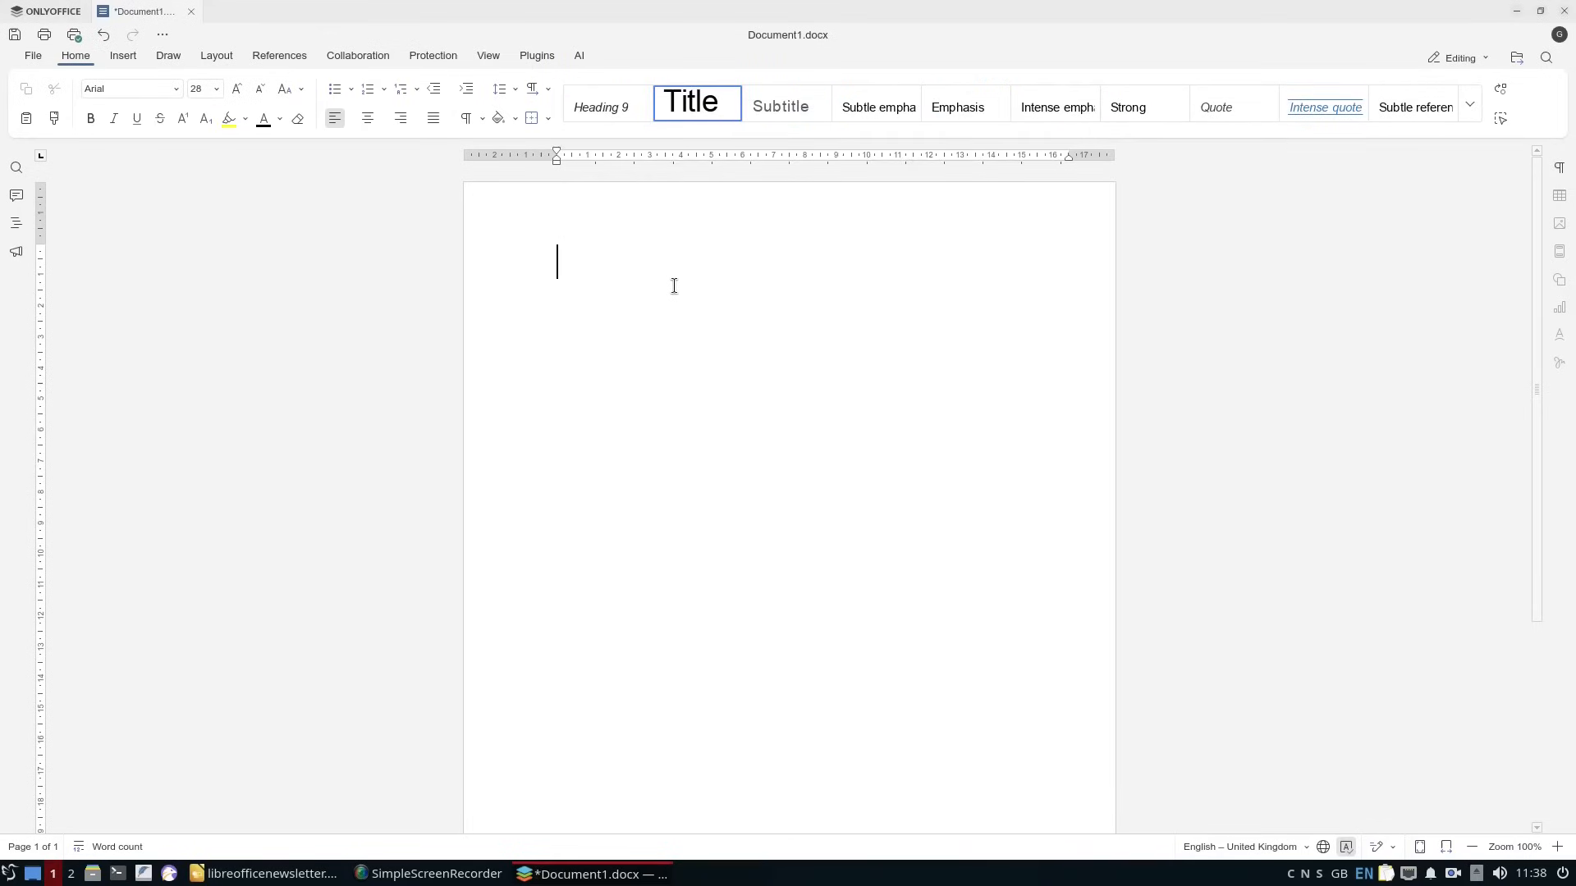
{"action": "left_click", "coordinate": [786, 105]}
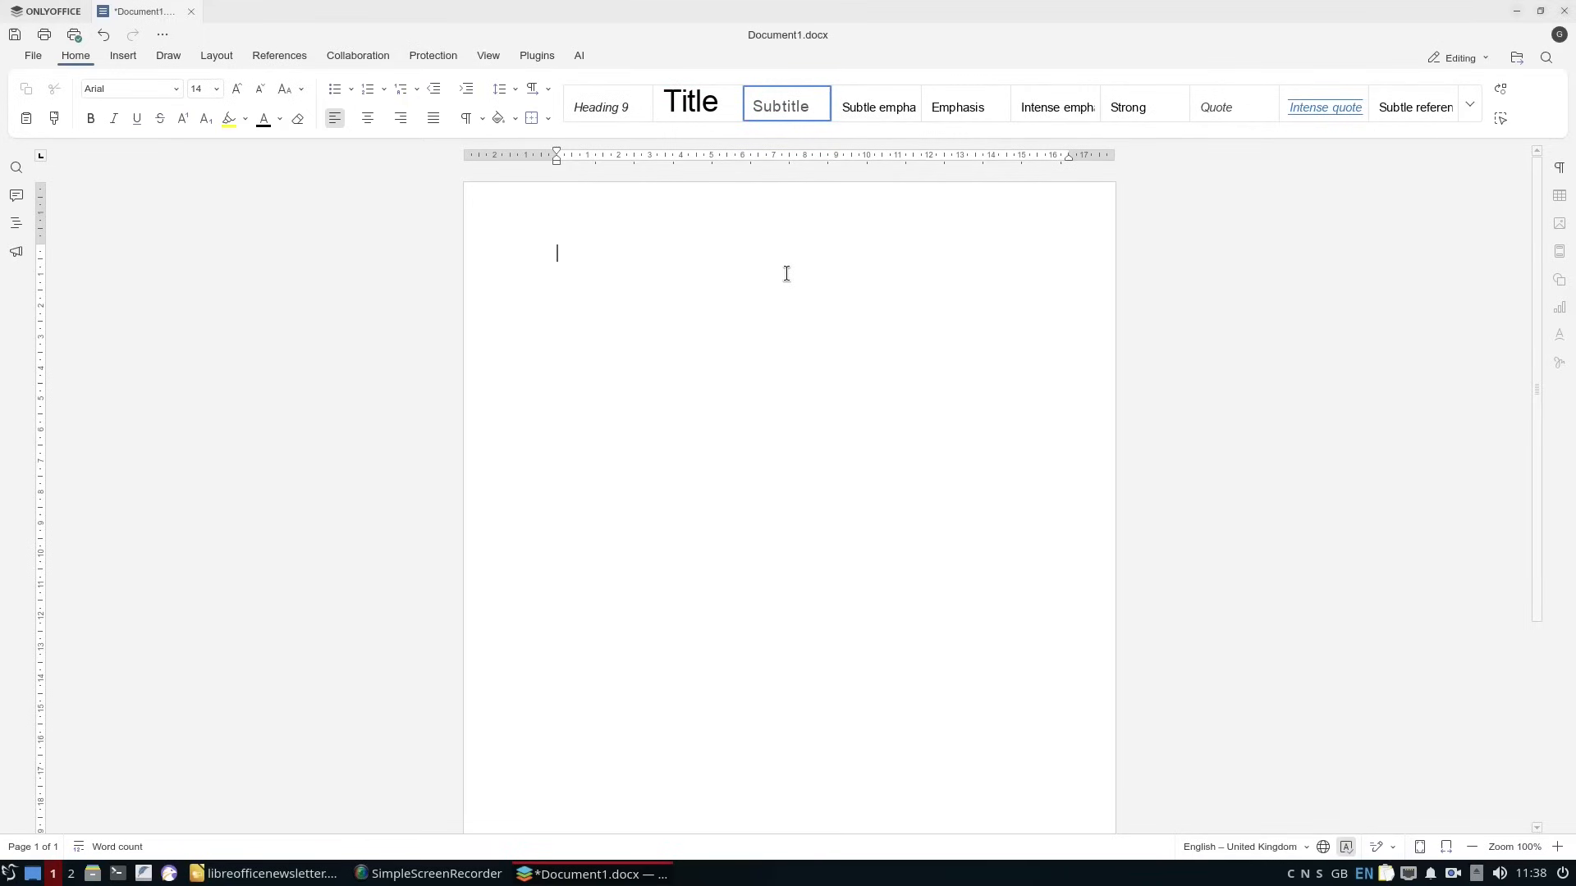
{"action": "type", "text": "ONLYOFFICE"}
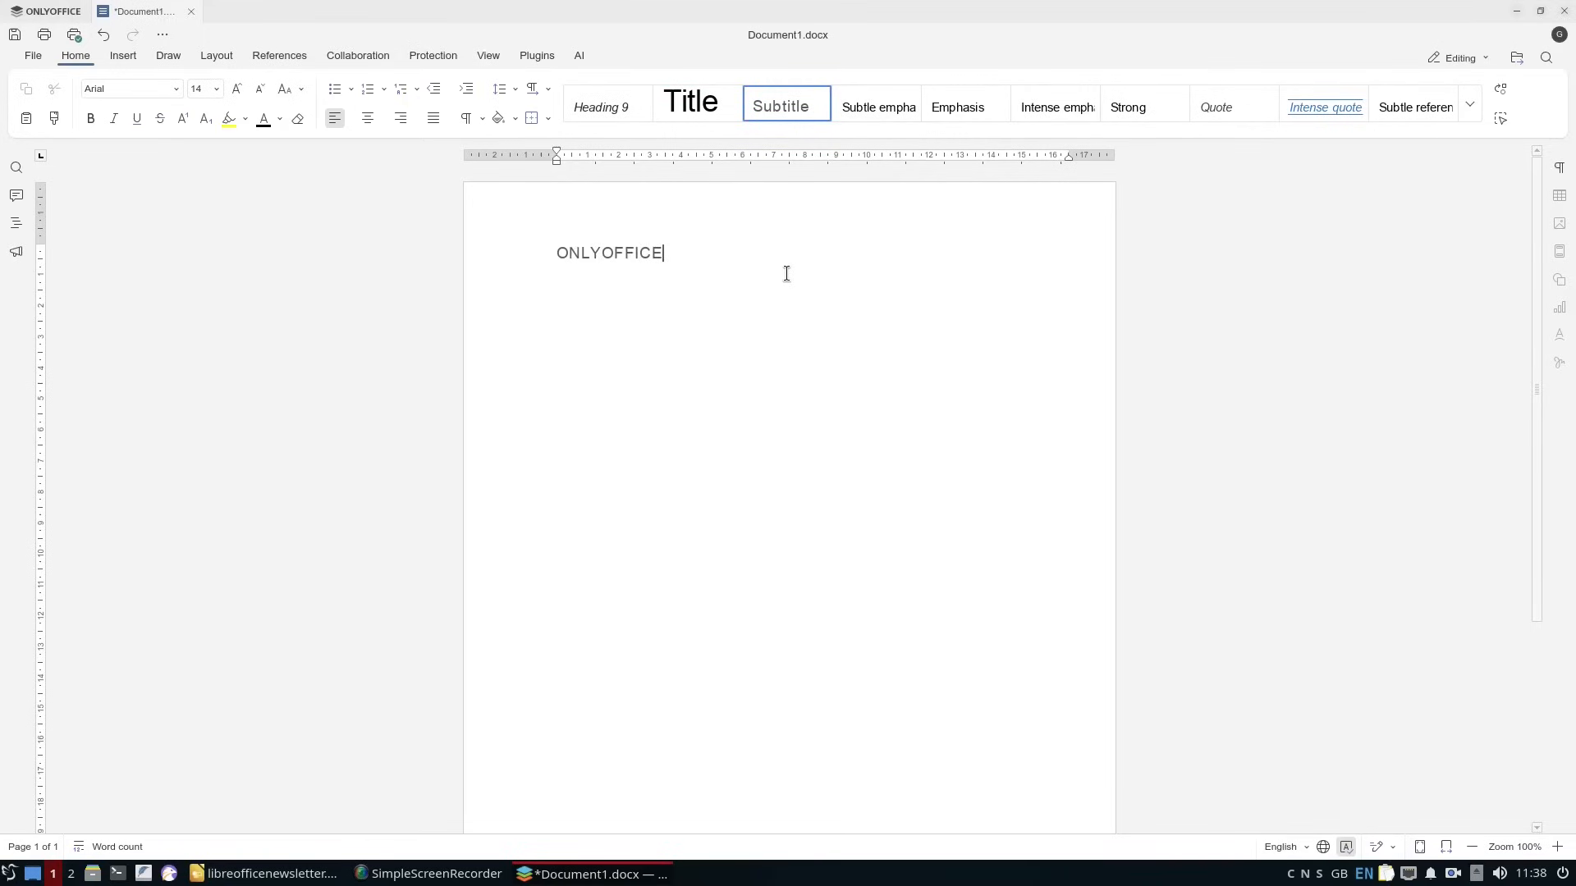
{"action": "key", "text": "Return"}
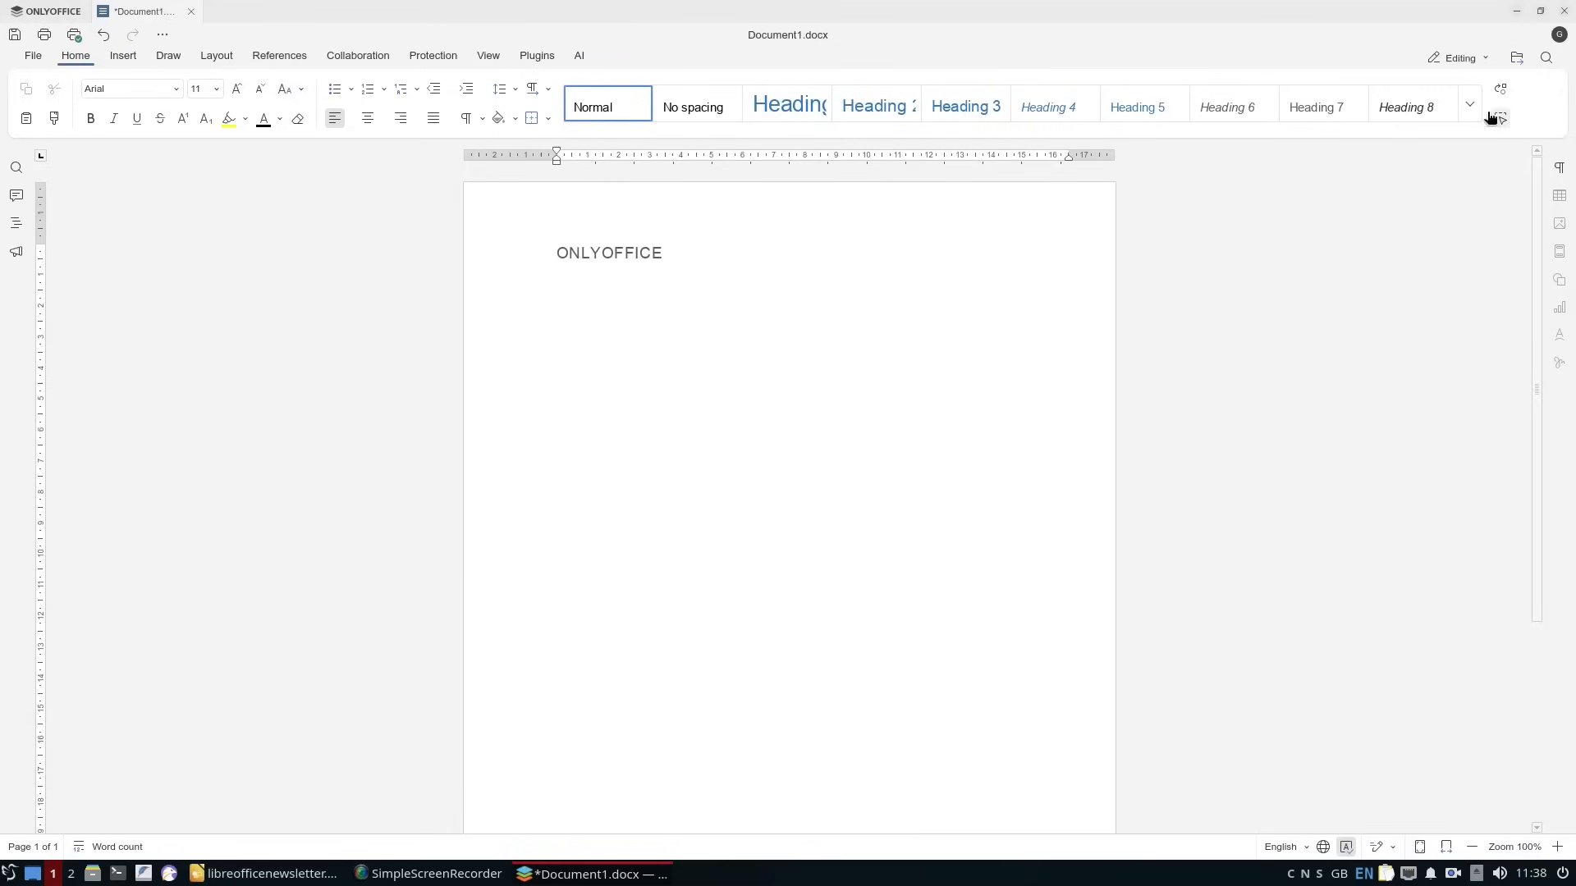
Add the line "NEWS Letter" in the Title style and make "Letter" italic and light blue.
{"action": "left_click", "coordinate": [1469, 104]}
{"action": "left_click", "coordinate": [677, 143]}
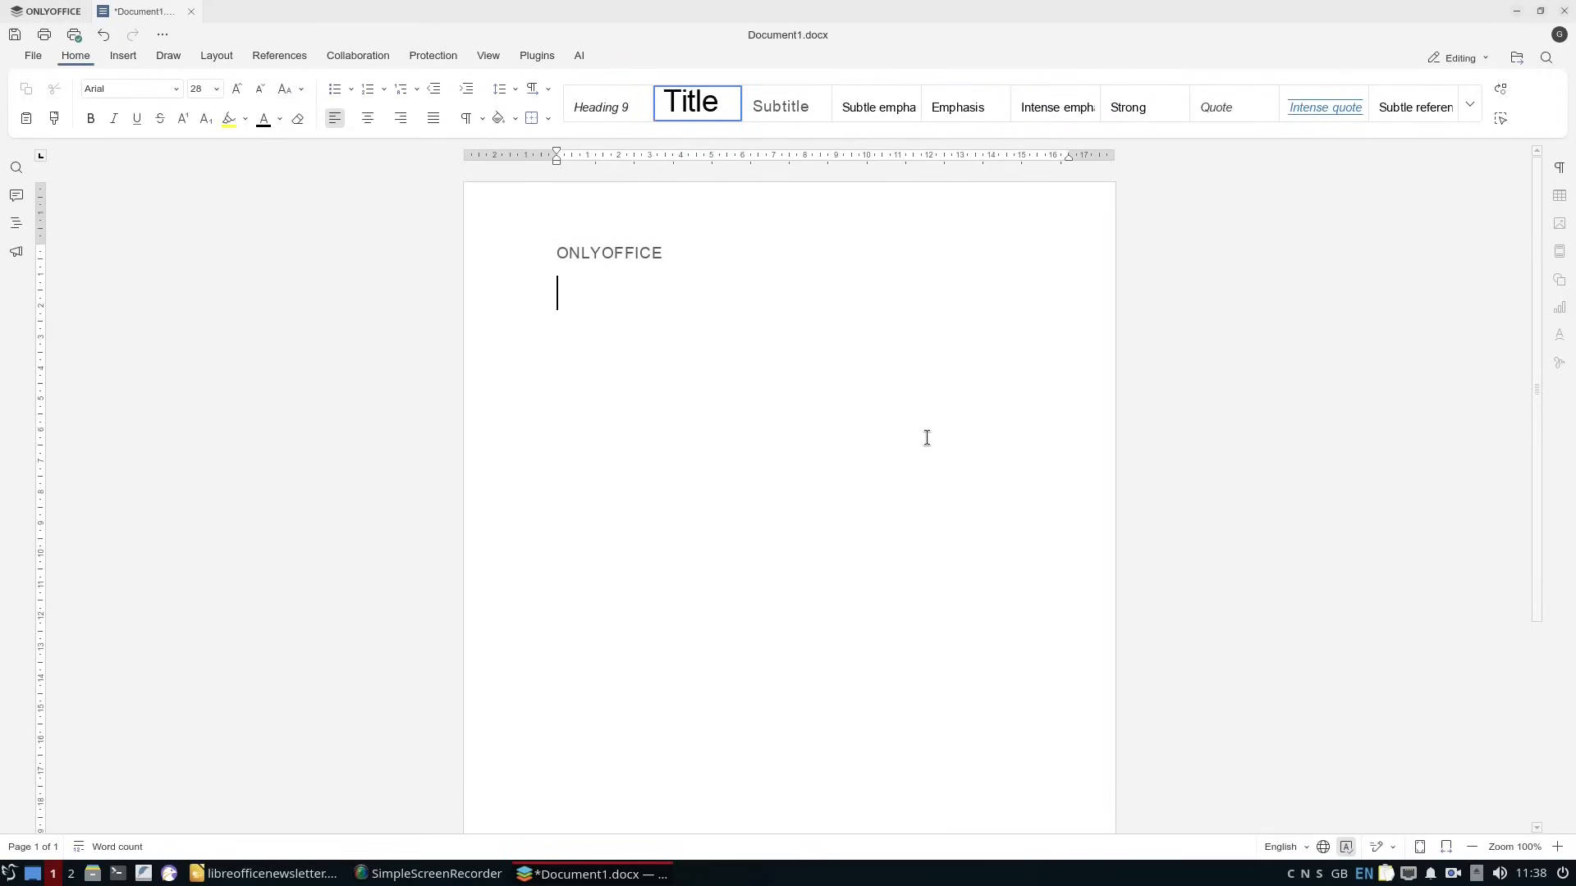
{"action": "type", "text": "NEWS Letter"}
{"action": "key", "text": "ctrl+shift+Left"}
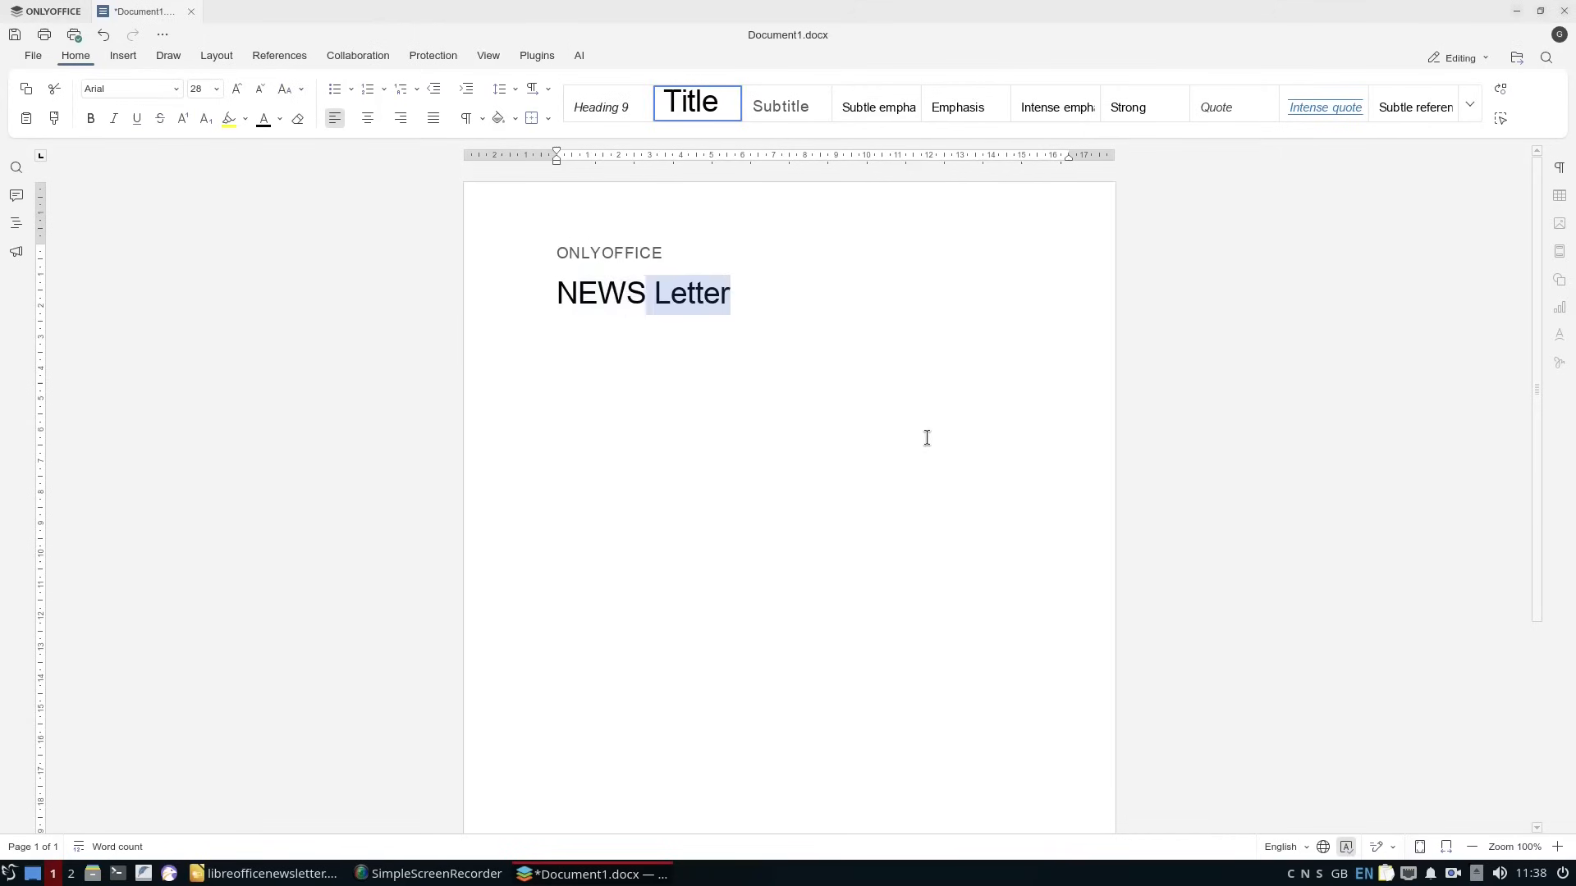
{"action": "left_click", "coordinate": [113, 118]}
{"action": "left_click", "coordinate": [279, 119]}
{"action": "left_click", "coordinate": [369, 220]}
Make "NEWS" bold and enlarge the font size of the title line and of the ONLYOFFICE subtitle.
{"action": "left_click_drag", "start_coordinate": [647, 293], "coordinate": [554, 294]}
{"action": "left_click", "coordinate": [91, 118]}
{"action": "left_click_drag", "start_coordinate": [732, 294], "coordinate": [555, 294]}
{"action": "left_click", "coordinate": [217, 89]}
{"action": "left_click_drag", "start_coordinate": [673, 255], "coordinate": [556, 253]}
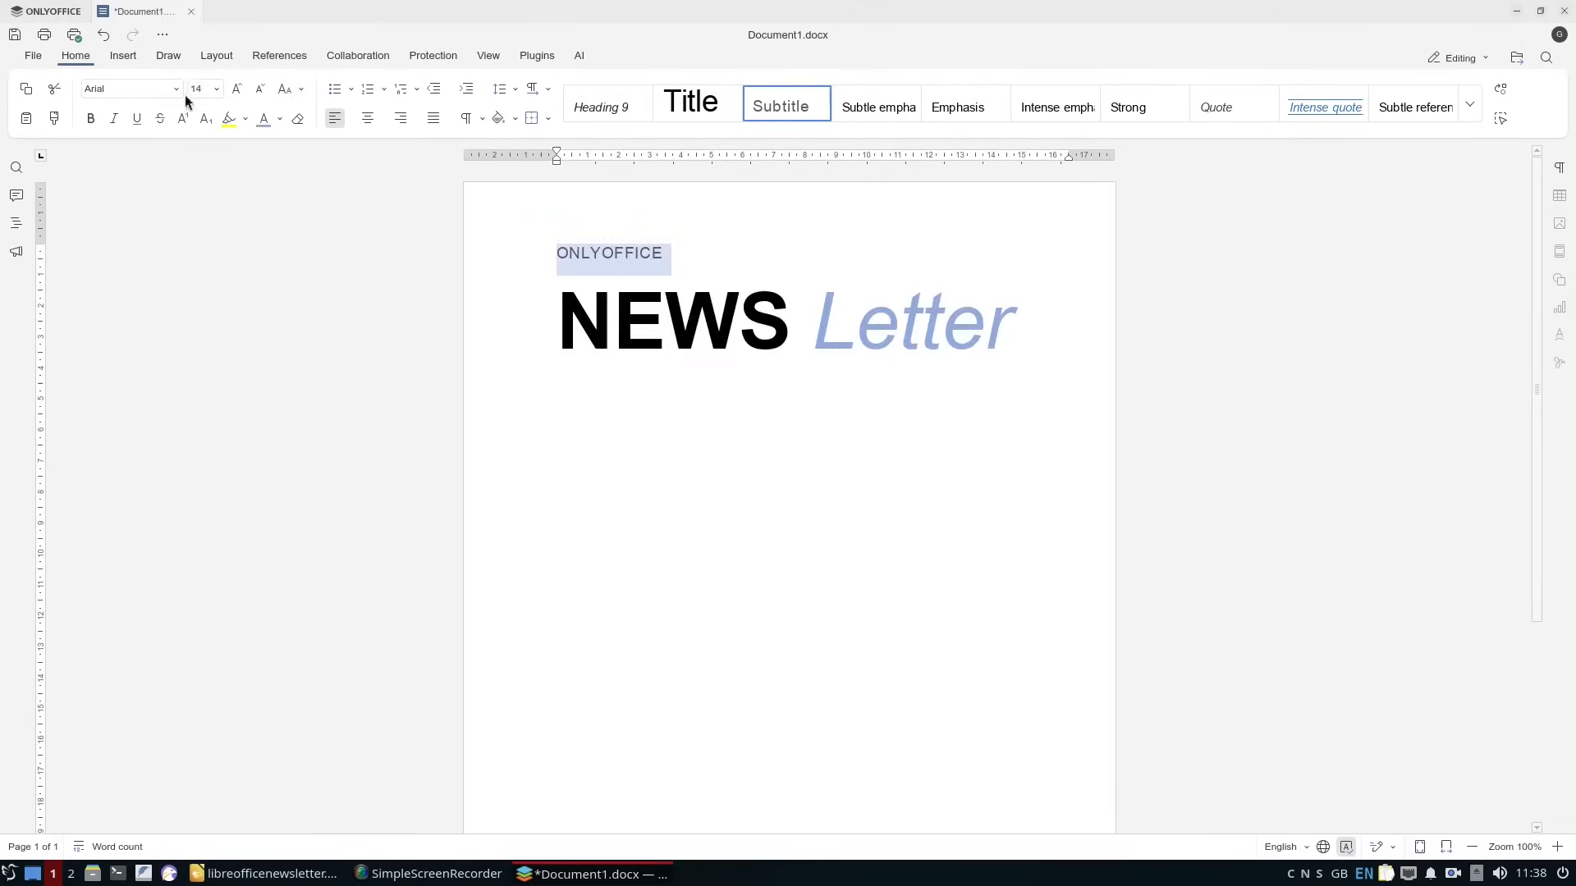
{"action": "left_click", "coordinate": [217, 88]}
{"action": "left_click", "coordinate": [202, 279]}
Insert the penguin-at-computer picture from file on a new line below the title.
{"action": "left_click", "coordinate": [1041, 356]}
{"action": "key", "text": "Return"}
{"action": "left_click", "coordinate": [123, 55]}
{"action": "left_click", "coordinate": [220, 102]}
{"action": "left_click", "coordinate": [254, 144]}
{"action": "double_click", "coordinate": [997, 707]}
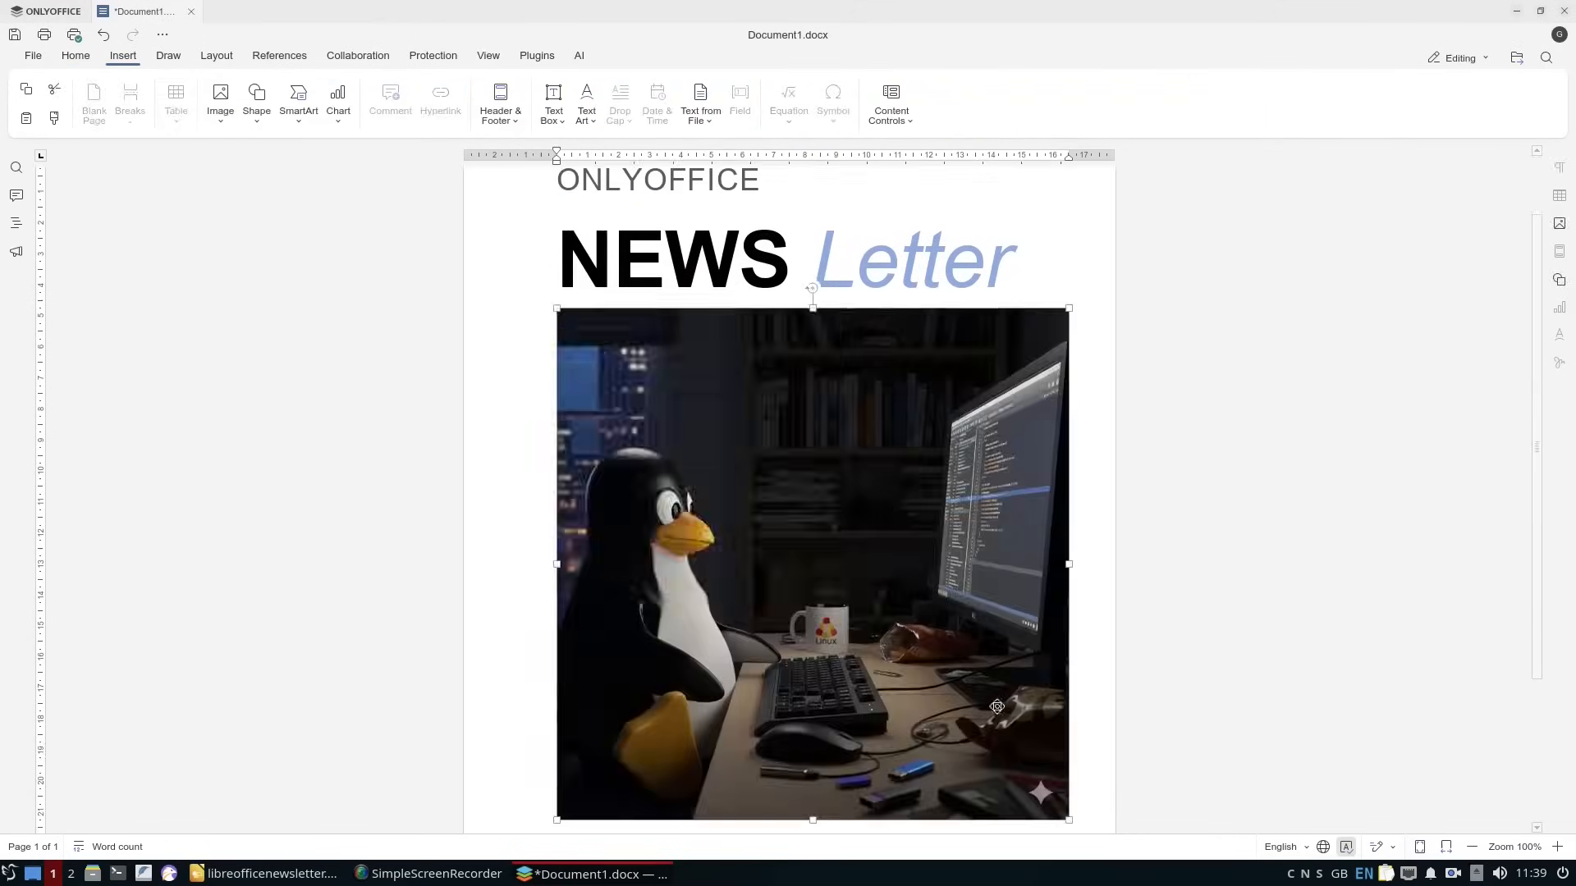
Make text wrap around the penguin picture and shrink it to a bit under half the text width.
{"action": "right_click", "coordinate": [673, 388]}
{"action": "mouse_move", "coordinate": [798, 560]}
{"action": "left_click", "coordinate": [868, 590]}
Beside the picture, add "How Easy Is It To Use" as Heading 1 and "Comparing Linux Word Processors" as Heading 2.
{"action": "left_click", "coordinate": [911, 329]}
{"action": "left_click", "coordinate": [76, 56]}
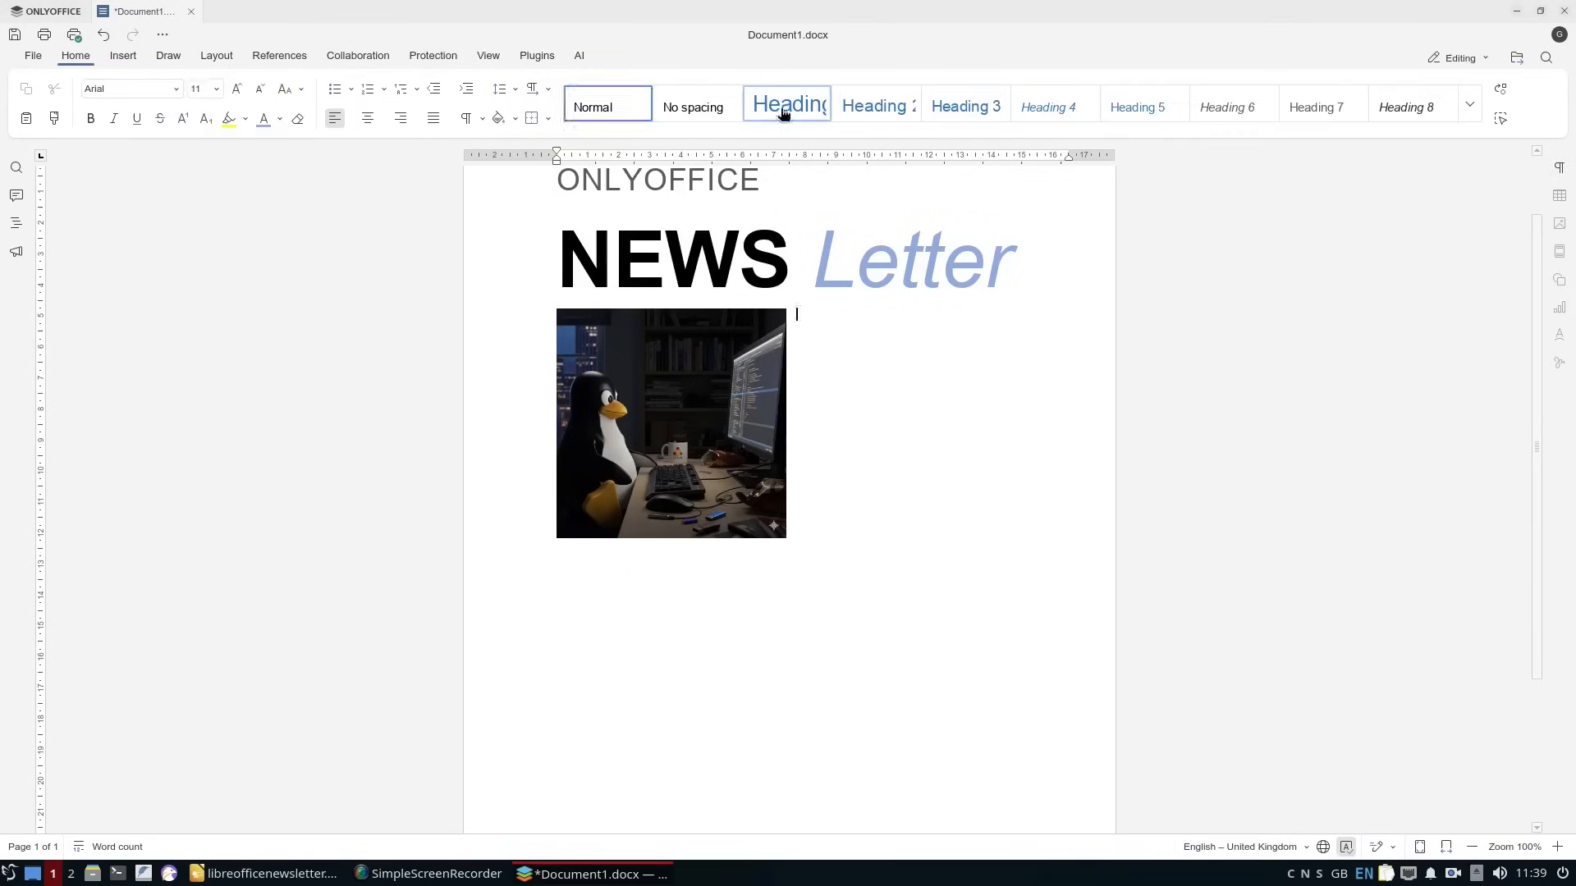
{"action": "left_click", "coordinate": [784, 112]}
{"action": "type", "text": "How Easy Is It To Use"}
{"action": "key", "text": "Return"}
{"action": "left_click", "coordinate": [893, 119]}
{"action": "type", "text": "Comparing Linux Word Processors"}
{"action": "key", "text": "Return"}
Write three paragraphs beside the picture on the document's purpose, the basic techniques it shows, and the comparison with LibreOffice and WPS.
{"action": "type", "text": "This d"}
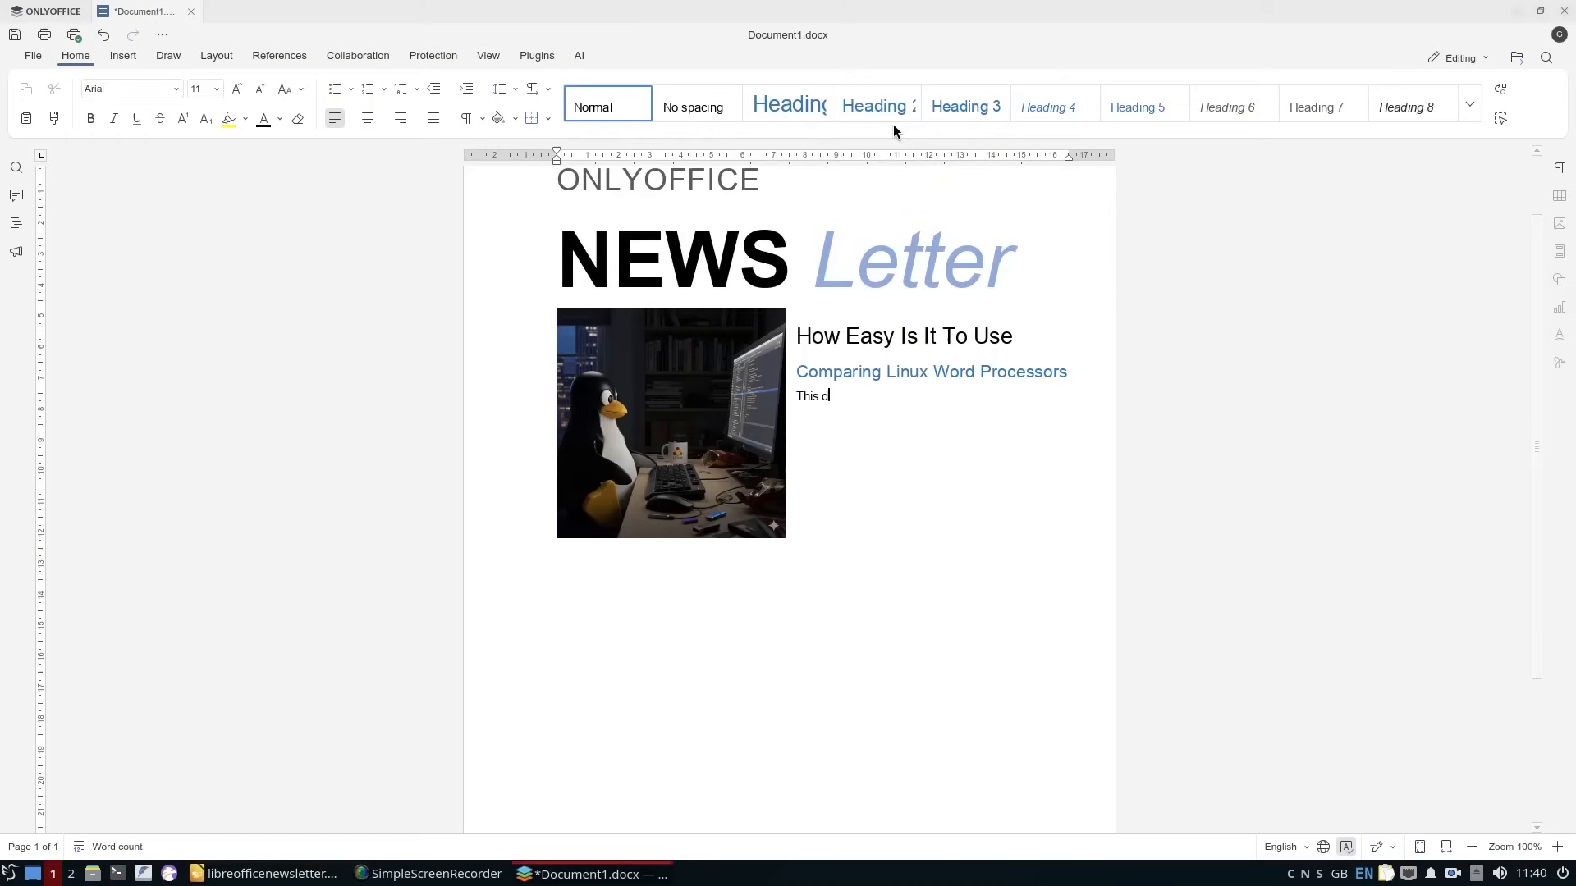
{"action": "type", "text": "ocument is being written to show how easy or difficult it is to create documents using the Only Office word processor."}
{"action": "key", "text": "Return"}
{"action": "type", "text": "It shows basic techniques such as adding headings, images, tables and columns."}
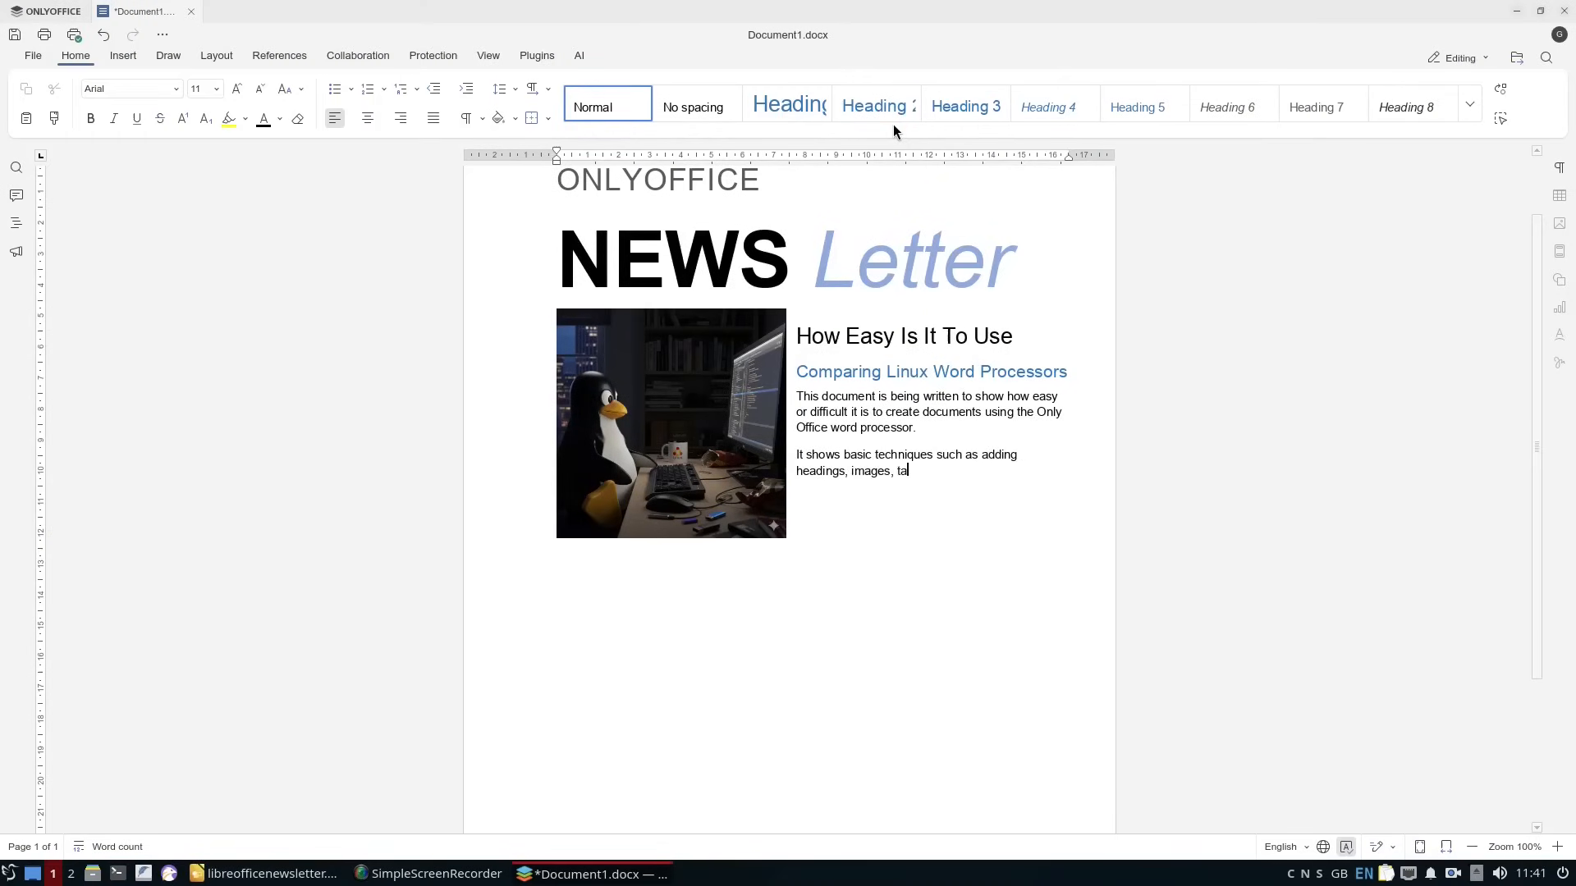
{"action": "key", "text": "Return"}
{"action": "type", "text": "The same document is being created using LibreOffice and WPS and then you can decide which is easiest to use."}
{"action": "key", "text": "Return"}
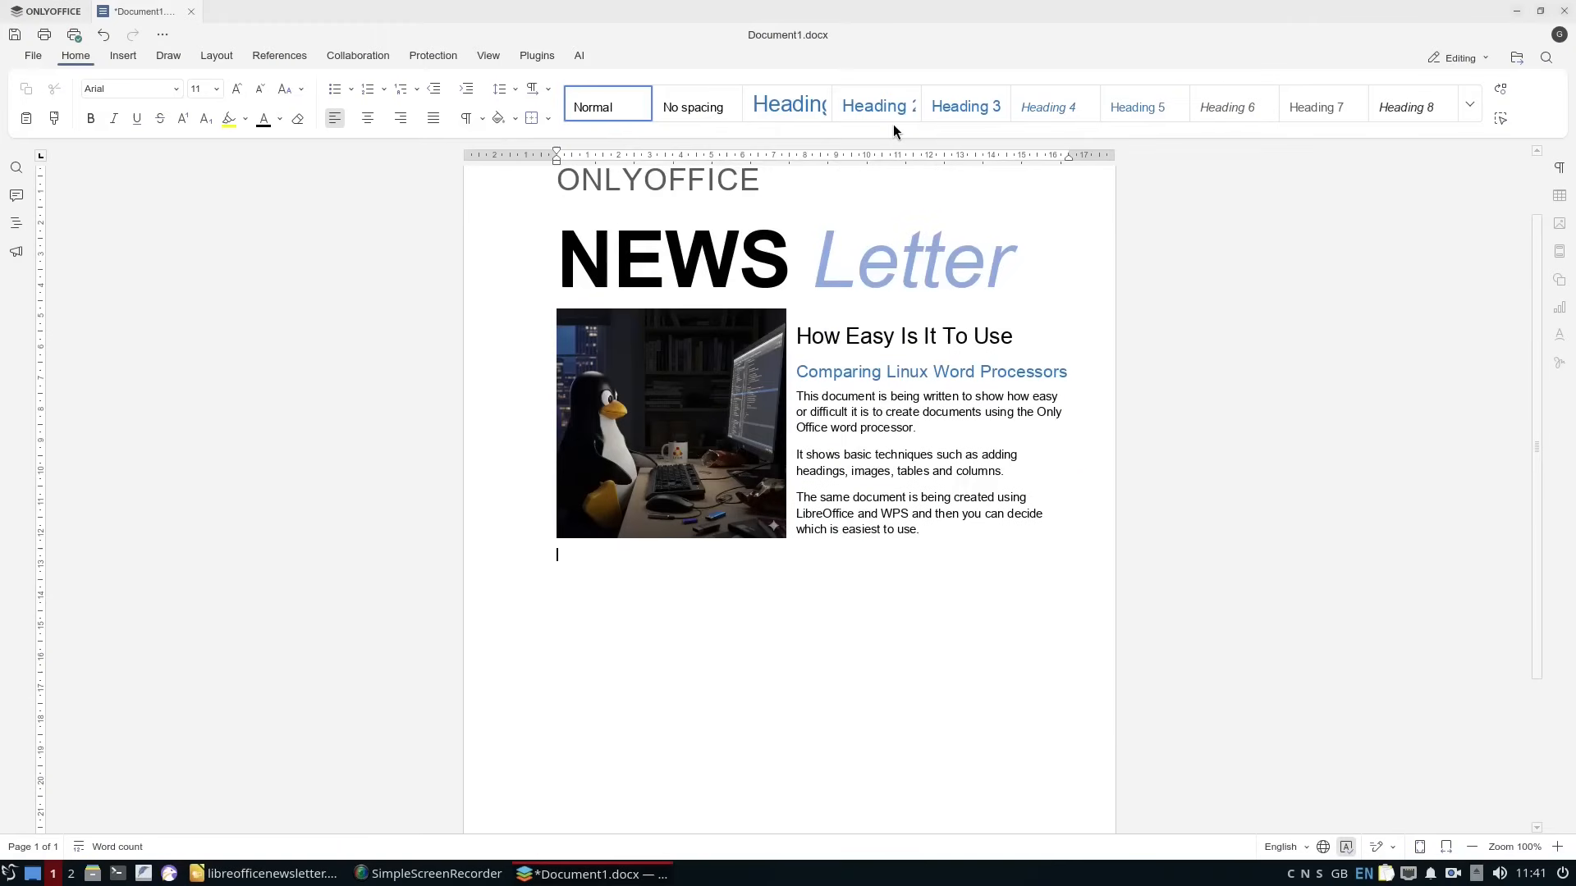
Insert a table with three columns and two rows below the picture.
{"action": "left_click", "coordinate": [123, 56]}
{"action": "left_click", "coordinate": [176, 103]}
{"action": "left_click", "coordinate": [211, 178]}
Fill the table's header row with Performance, Ease Of Use and Overall in the Heading 1 style and centre them.
{"action": "left_click", "coordinate": [76, 55]}
{"action": "left_click", "coordinate": [786, 105]}
{"action": "type", "text": "Performance"}
{"action": "key", "text": "Tab"}
{"action": "left_click", "coordinate": [786, 105]}
{"action": "type", "text": "Ease Of Use"}
{"action": "key", "text": "Tab"}
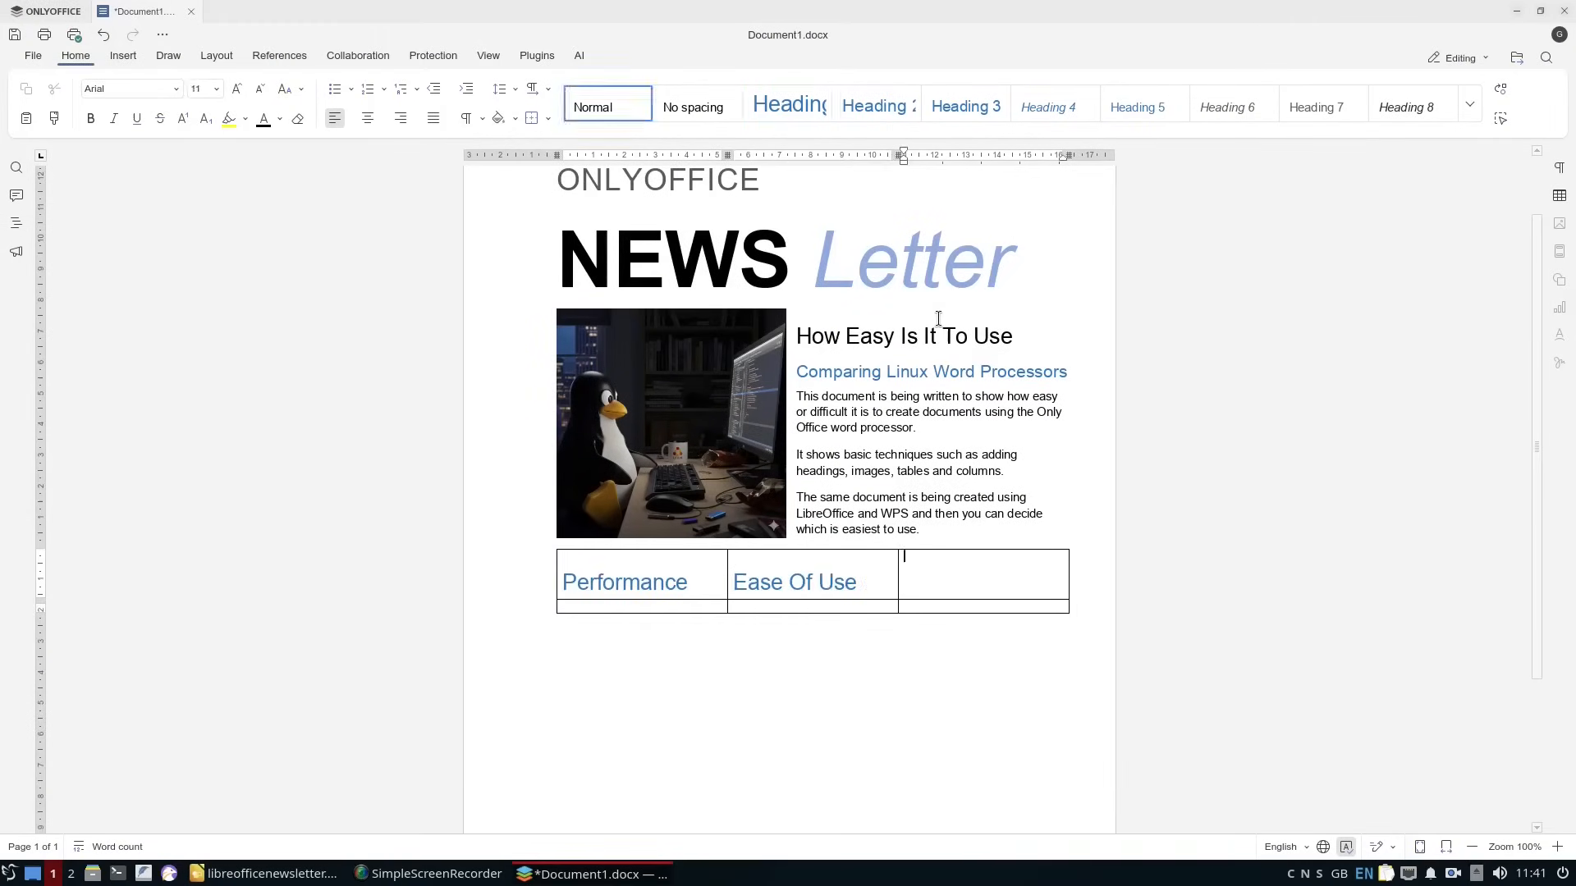
{"action": "left_click", "coordinate": [787, 105]}
{"action": "type", "text": "Overall"}
{"action": "left_click_drag", "start_coordinate": [591, 581], "coordinate": [985, 581]}
Fill the table's second row with questions on loading and performance, ease of editing, and the overall final impression of OnlyOffice.
{"action": "type", "text": "ng does it take to load and how well does it perform under use"}
{"action": "key", "text": "Tab"}
{"action": "type", "text": "How easy is it to change headings, insert text, insert images and create tables"}
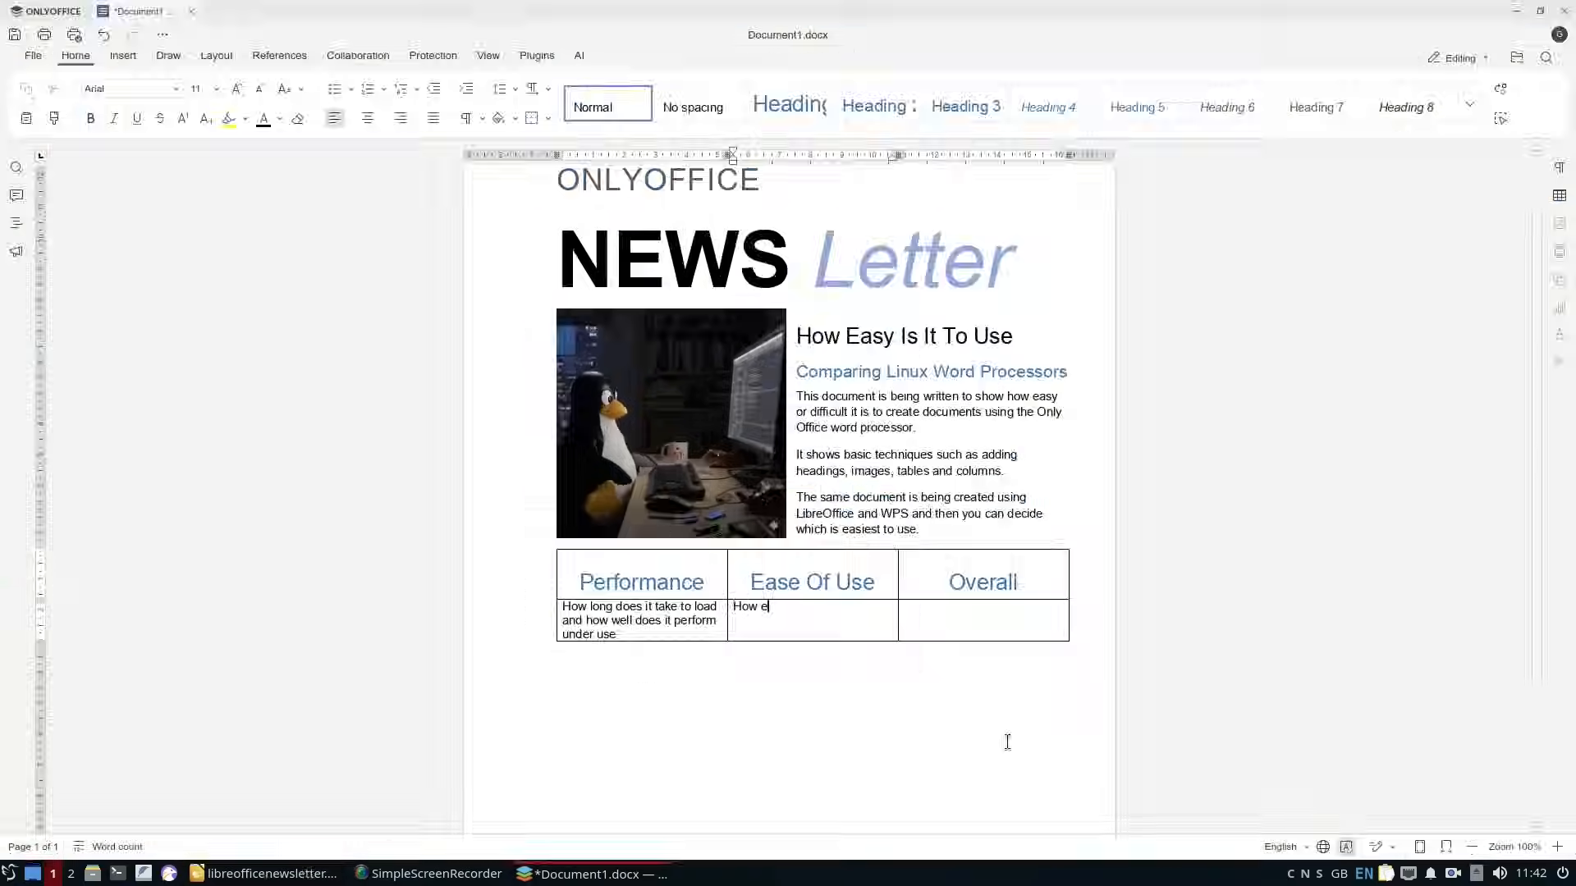
{"action": "key", "text": "Tab"}
{"action": "type", "text": "What is the overall final impression of OnlyOffice"}
Set the top cell margin of the description cell under Performance to 0.1 cm.
{"action": "left_click_drag", "start_coordinate": [563, 606], "coordinate": [632, 634]}
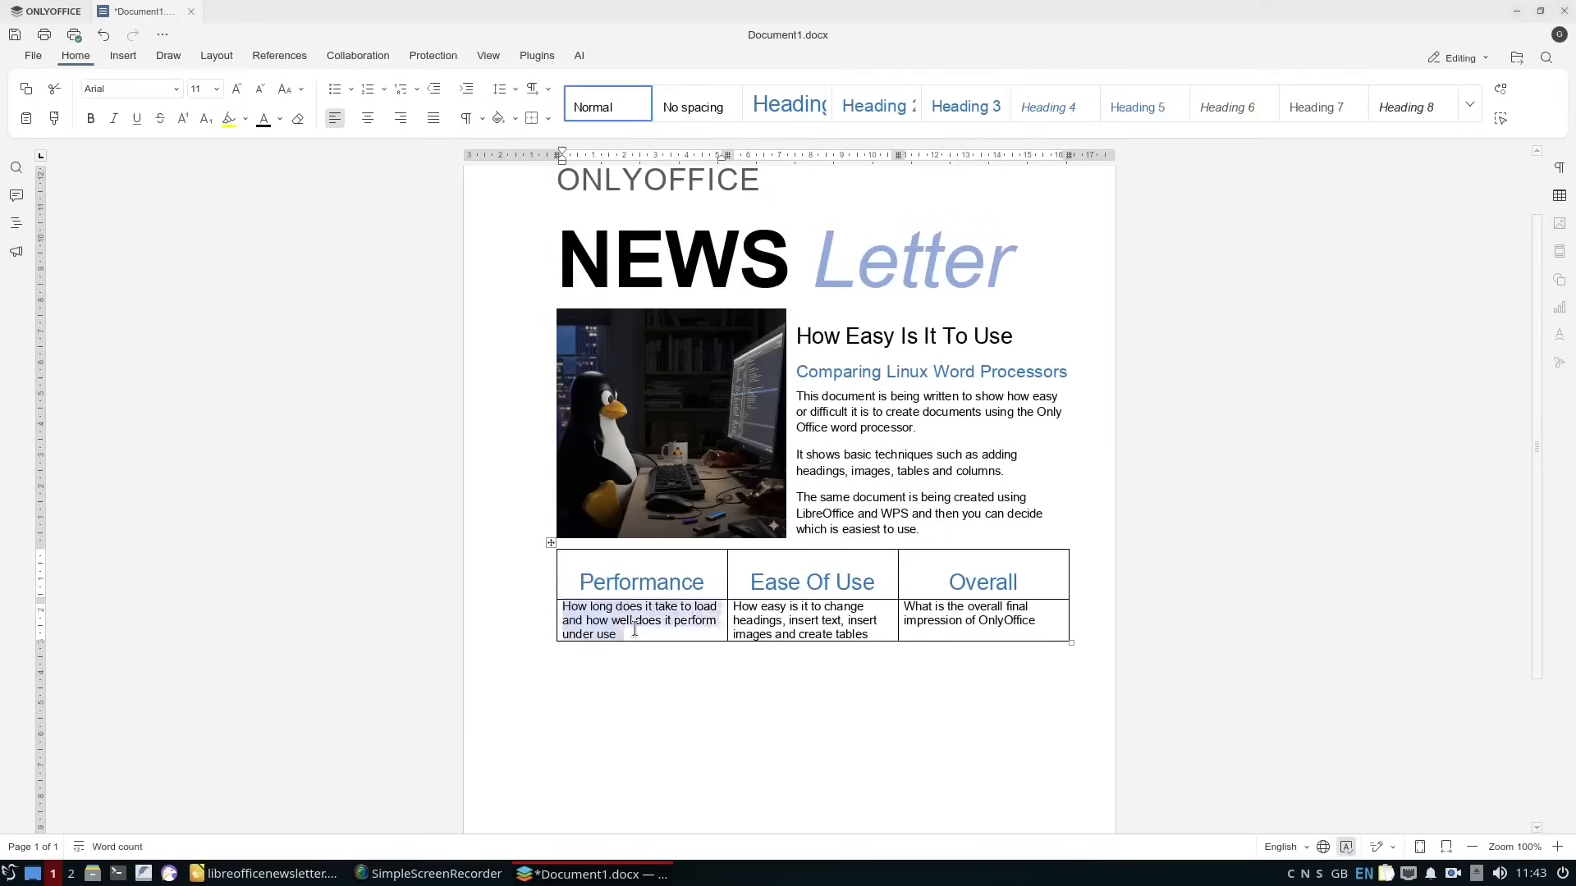
{"action": "right_click", "coordinate": [625, 627]}
{"action": "left_click", "coordinate": [707, 737]}
{"action": "left_click", "coordinate": [666, 387]}
{"action": "left_click", "coordinate": [597, 337]}
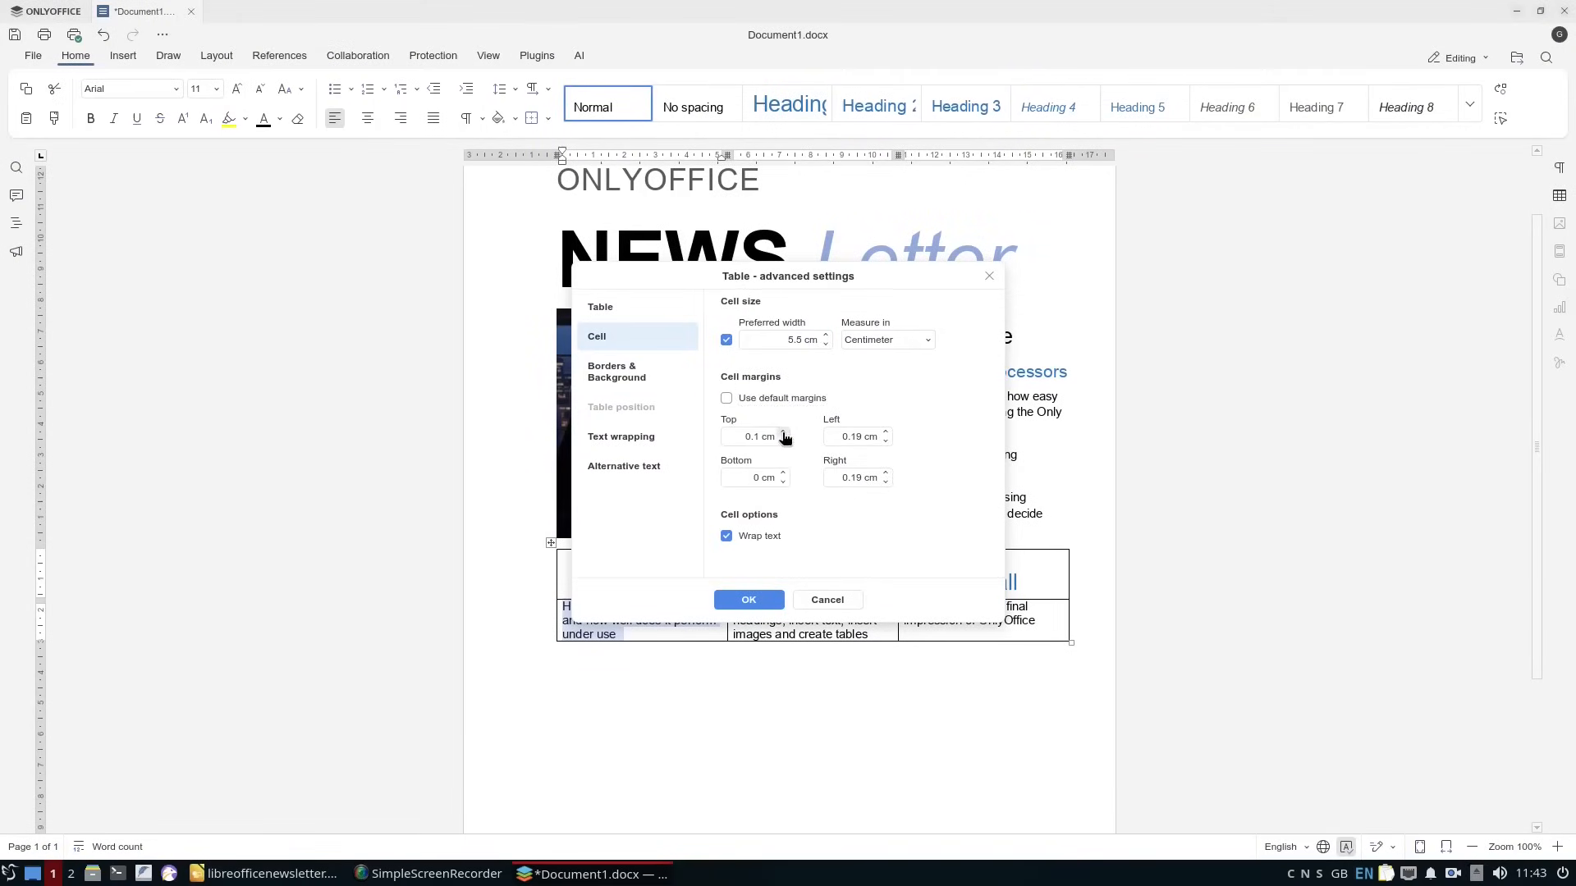
{"action": "left_click", "coordinate": [624, 371]}
{"action": "left_click", "coordinate": [749, 600]}
{"action": "left_click_drag", "start_coordinate": [578, 578], "coordinate": [1018, 625]}
{"action": "right_click", "coordinate": [572, 625]}
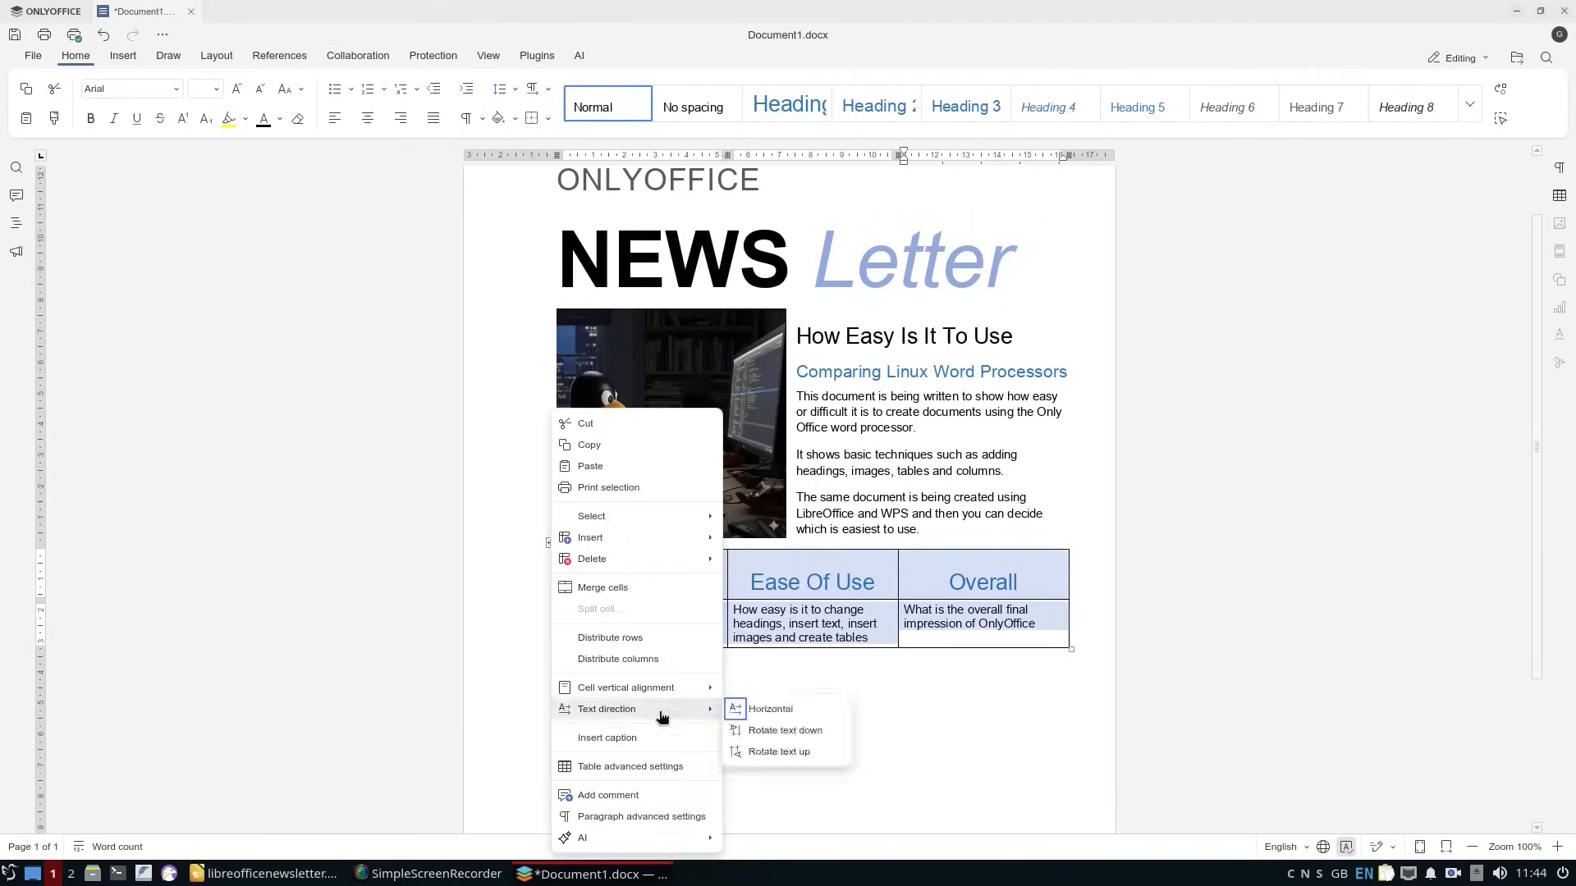
{"action": "left_click", "coordinate": [654, 767]}
{"action": "left_click", "coordinate": [836, 556]}
Shade the text of the three description cells in the table's second row blue.
{"action": "left_click", "coordinate": [723, 603]}
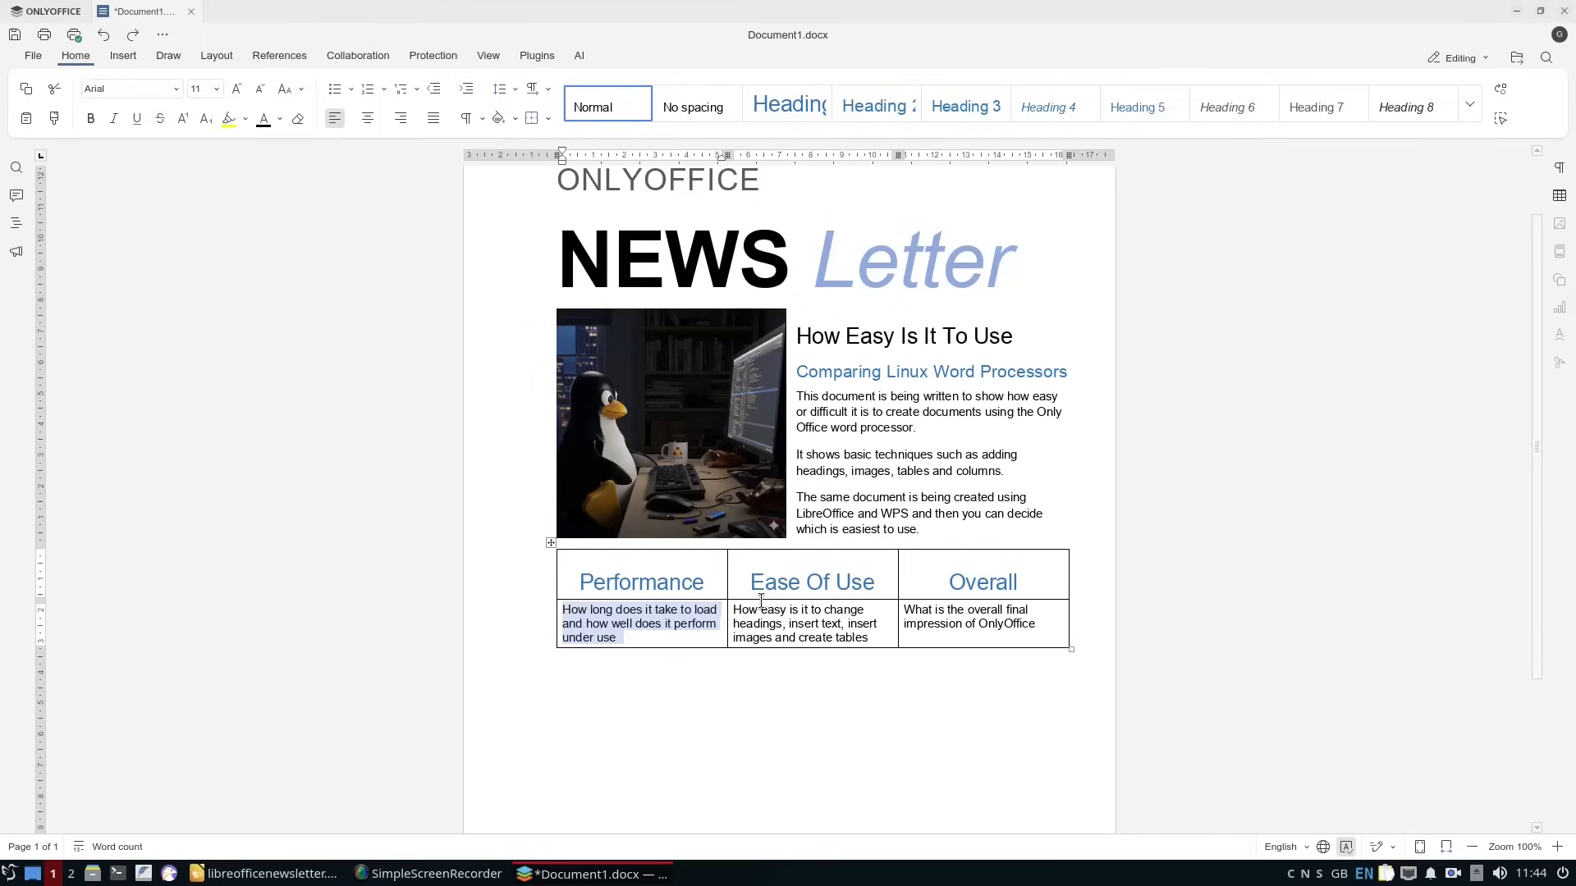
{"action": "left_click", "coordinate": [217, 55]}
{"action": "left_click", "coordinate": [76, 55]}
{"action": "left_click", "coordinate": [515, 119]}
{"action": "left_click_drag", "start_coordinate": [873, 641], "coordinate": [733, 609]}
{"action": "left_click", "coordinate": [498, 118]}
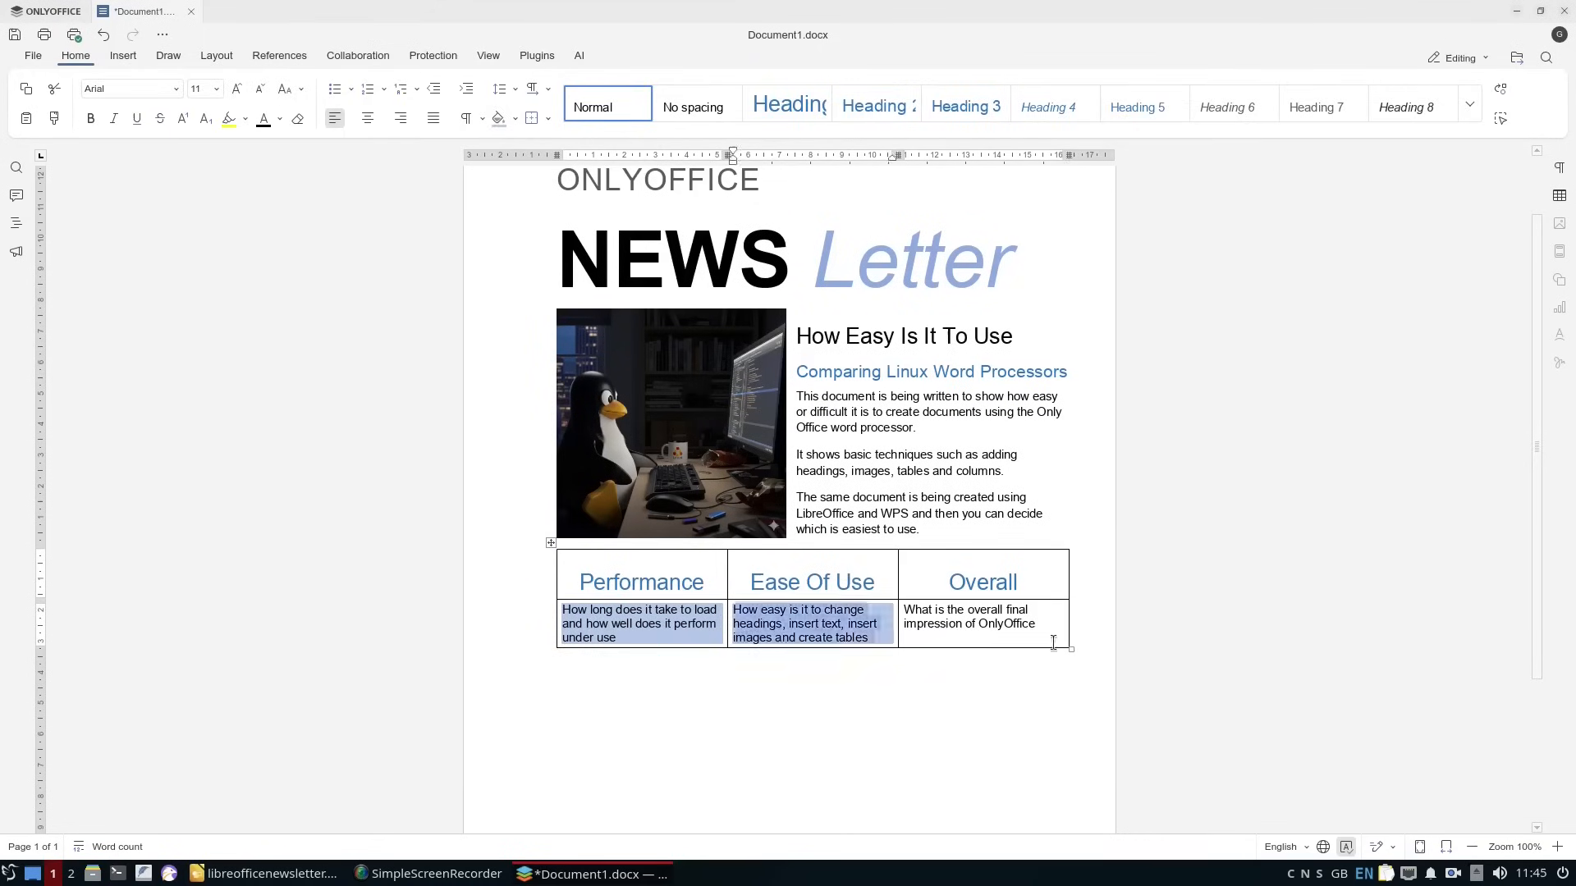
{"action": "left_click_drag", "start_coordinate": [1047, 628], "coordinate": [904, 610]}
{"action": "left_click", "coordinate": [498, 118]}
Reduce the paragraph spacing around the table's header text and apply the advanced settings for the whole table.
{"action": "left_click_drag", "start_coordinate": [578, 578], "coordinate": [1018, 625]}
{"action": "left_click", "coordinate": [548, 118]}
{"action": "right_click", "coordinate": [667, 626]}
{"action": "left_click", "coordinate": [756, 816]}
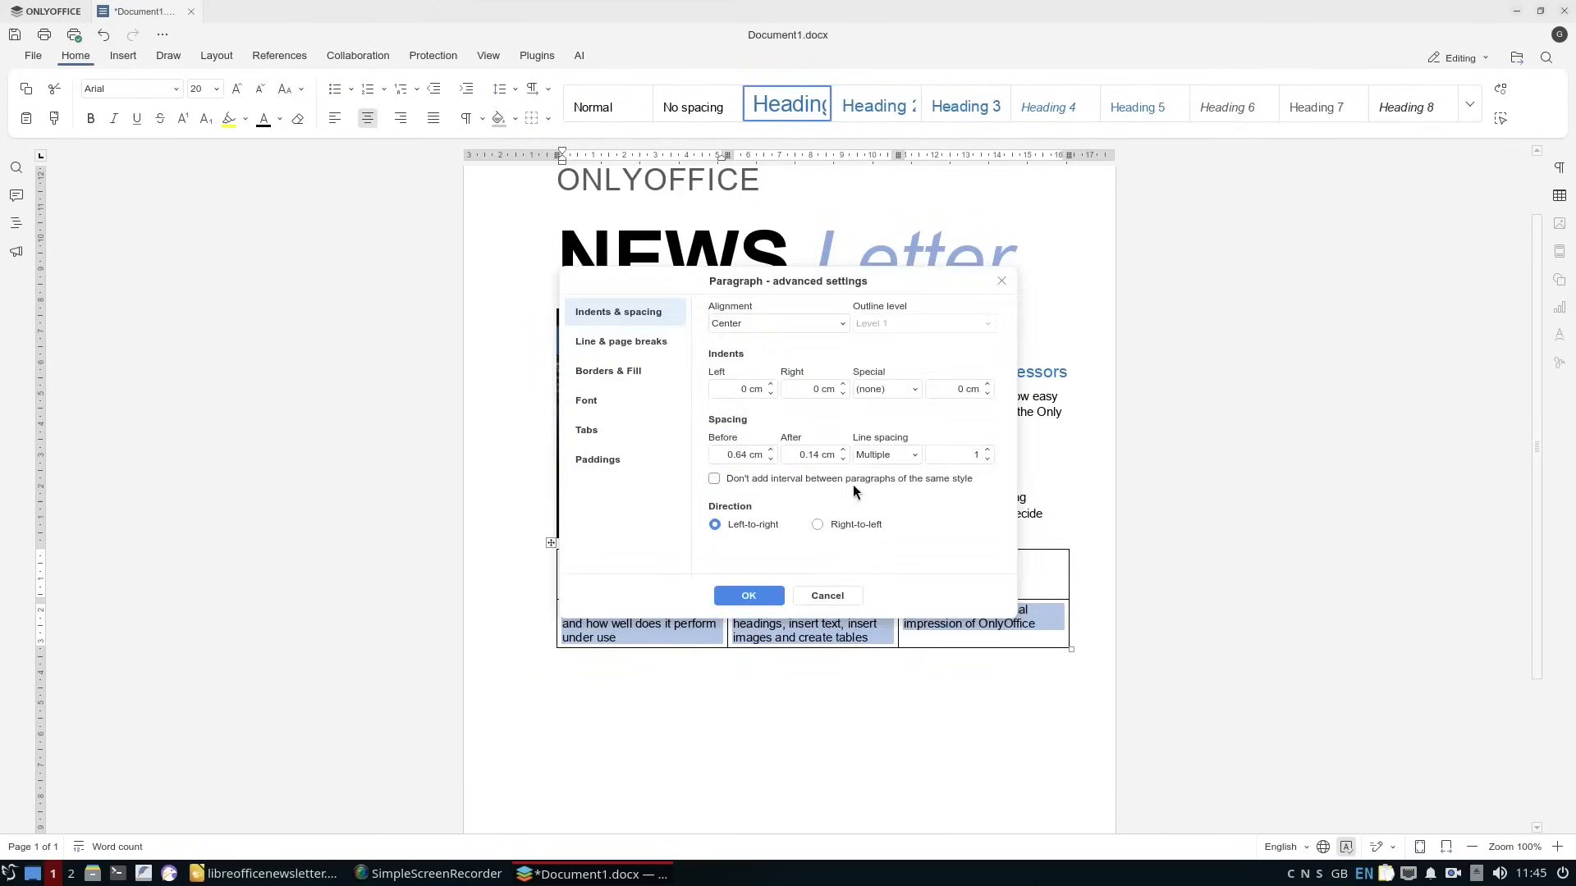
{"action": "left_click", "coordinate": [827, 596]}
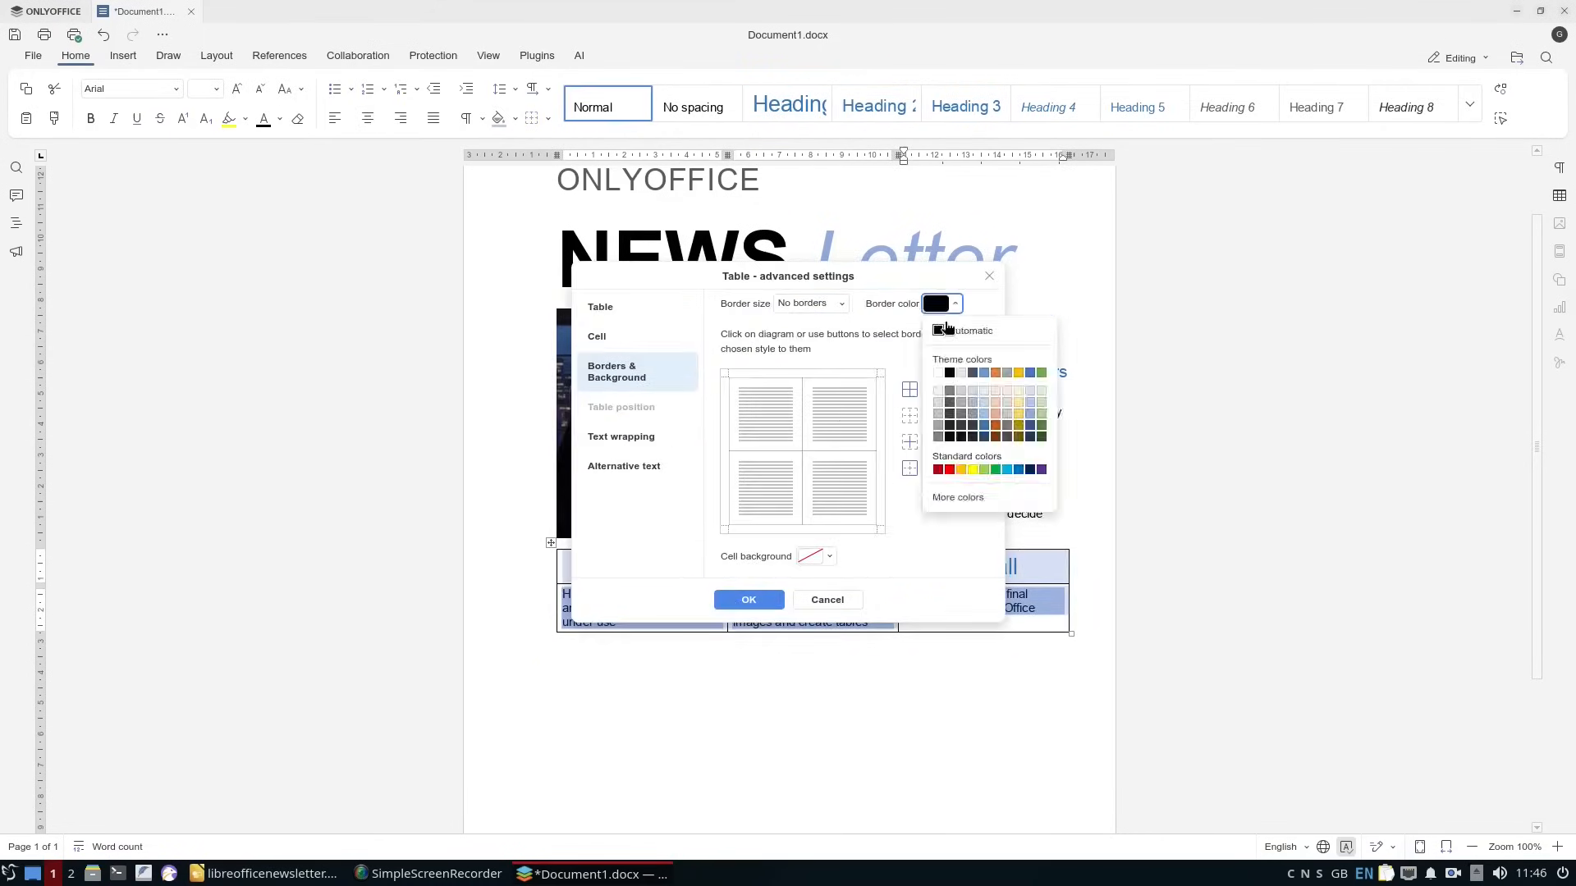
{"action": "left_click", "coordinate": [943, 344]}
{"action": "left_click", "coordinate": [748, 600]}
Write a paragraph below the table saying OnlyOffice must load the whole application before creating a document and takes time to render.
{"action": "left_click", "coordinate": [665, 731]}
{"action": "scroll", "coordinate": [1203, 796], "scroll_direction": "down", "scroll_amount": 2}
{"action": "type", "text": "To create a document in OnlyOffice you have to load the whole application a"}
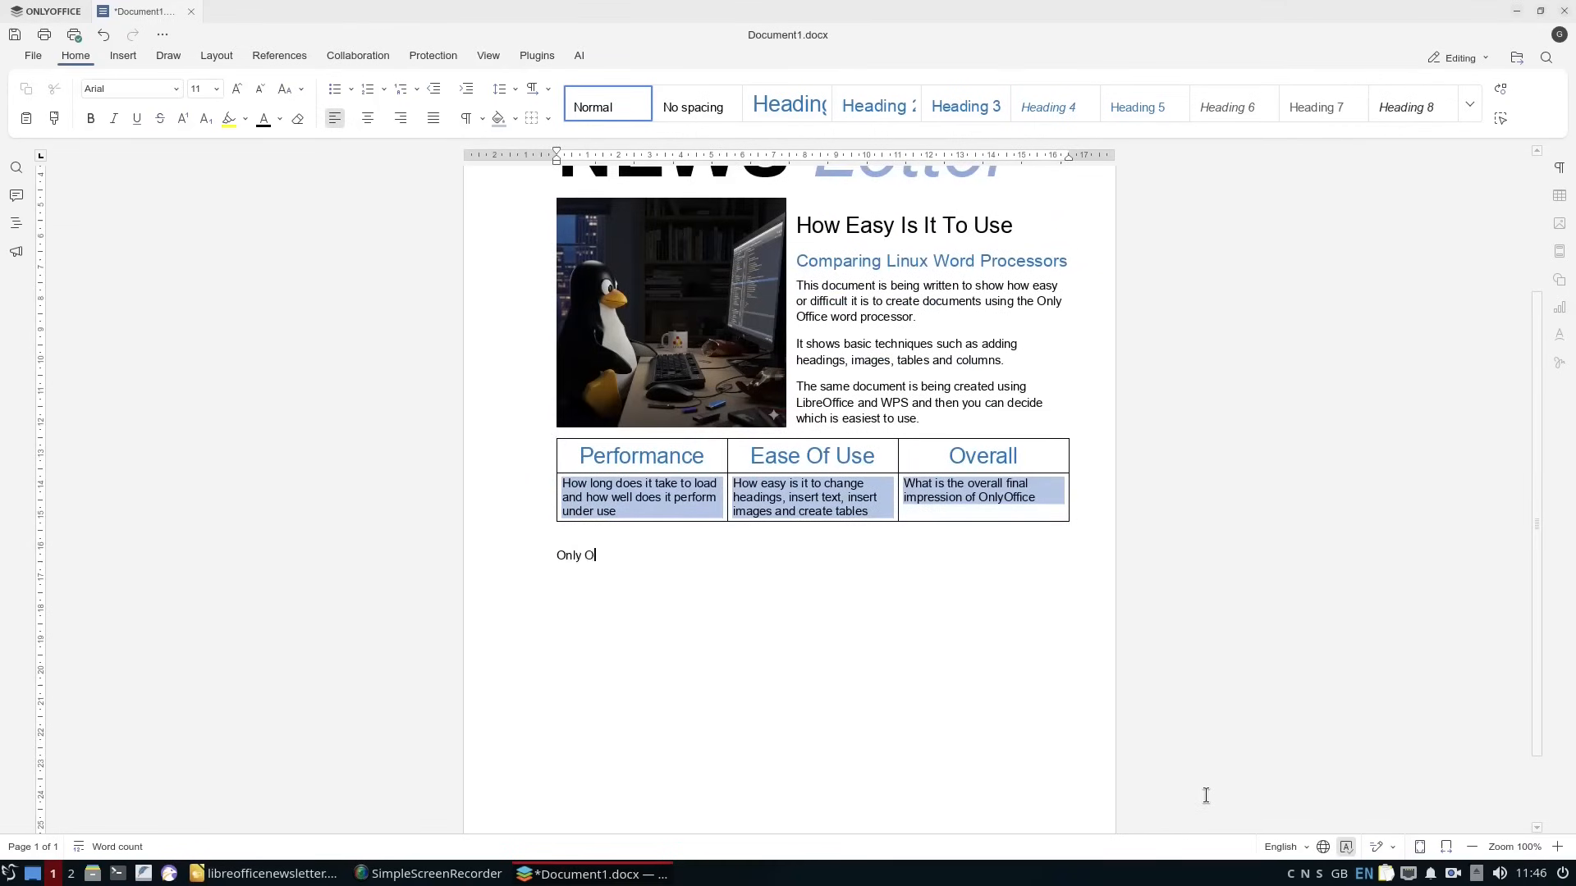
{"action": "type", "text": "nd then choose to create a new document. You can't just open th"}
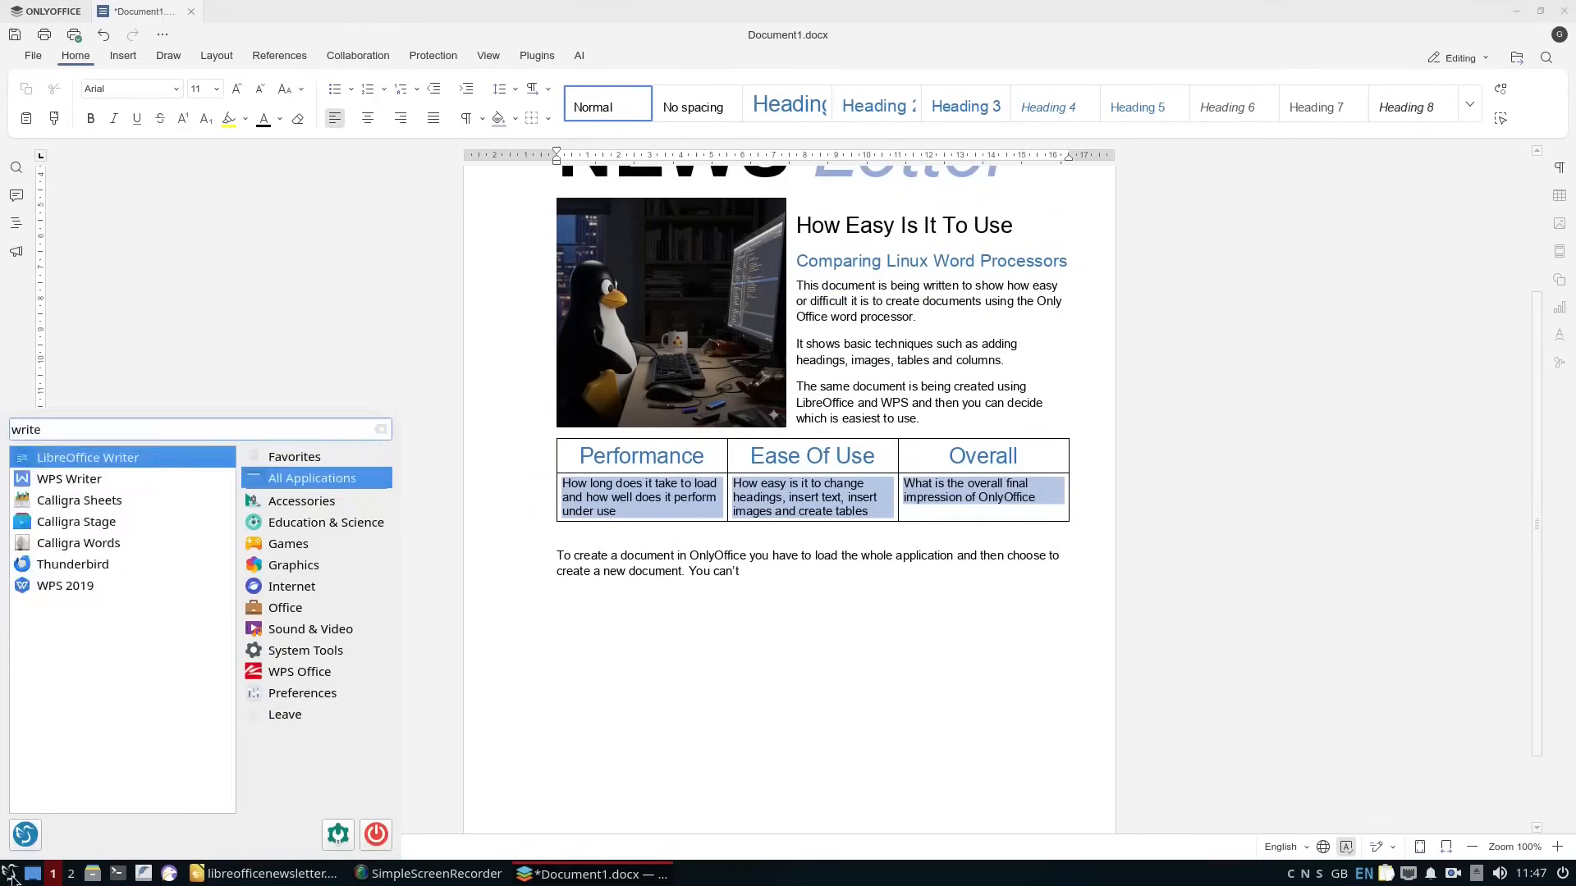
{"action": "type", "text": "e word processor by itself. When it does load it takes a bit of time to render."}
Add a paragraph saying performance under use is decent and the look and feel will probably suit Microsoft Office users the most.
{"action": "key", "text": "Return"}
{"action": "type", "text": "The"}
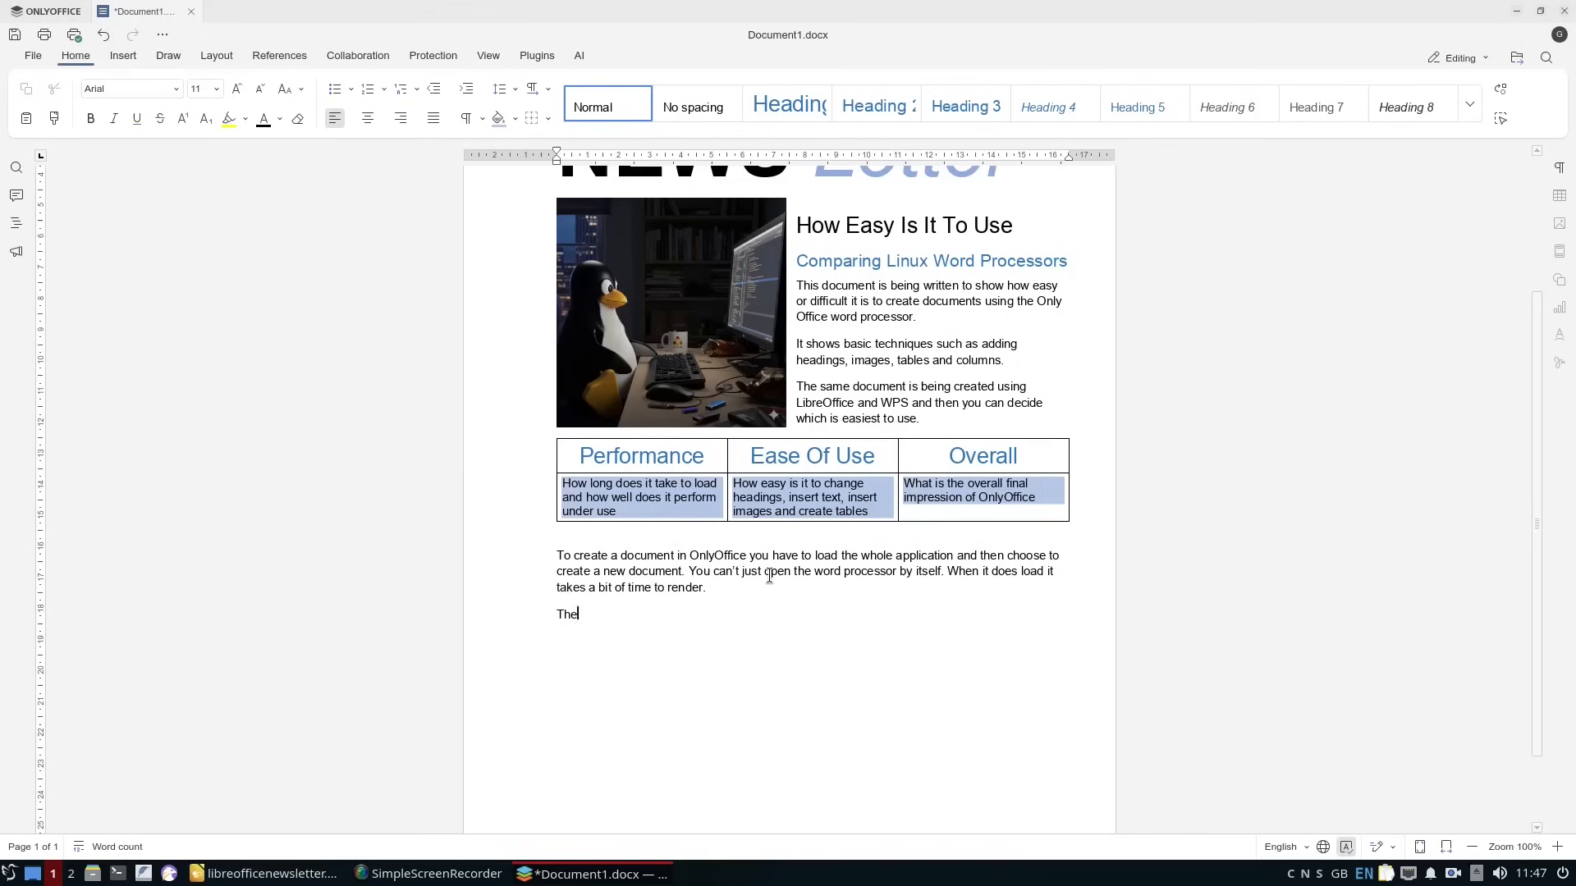
{"action": "type", "text": " performance under use however is decent and from a look and feel perspective will probably suit Microsoft Office users the most."}
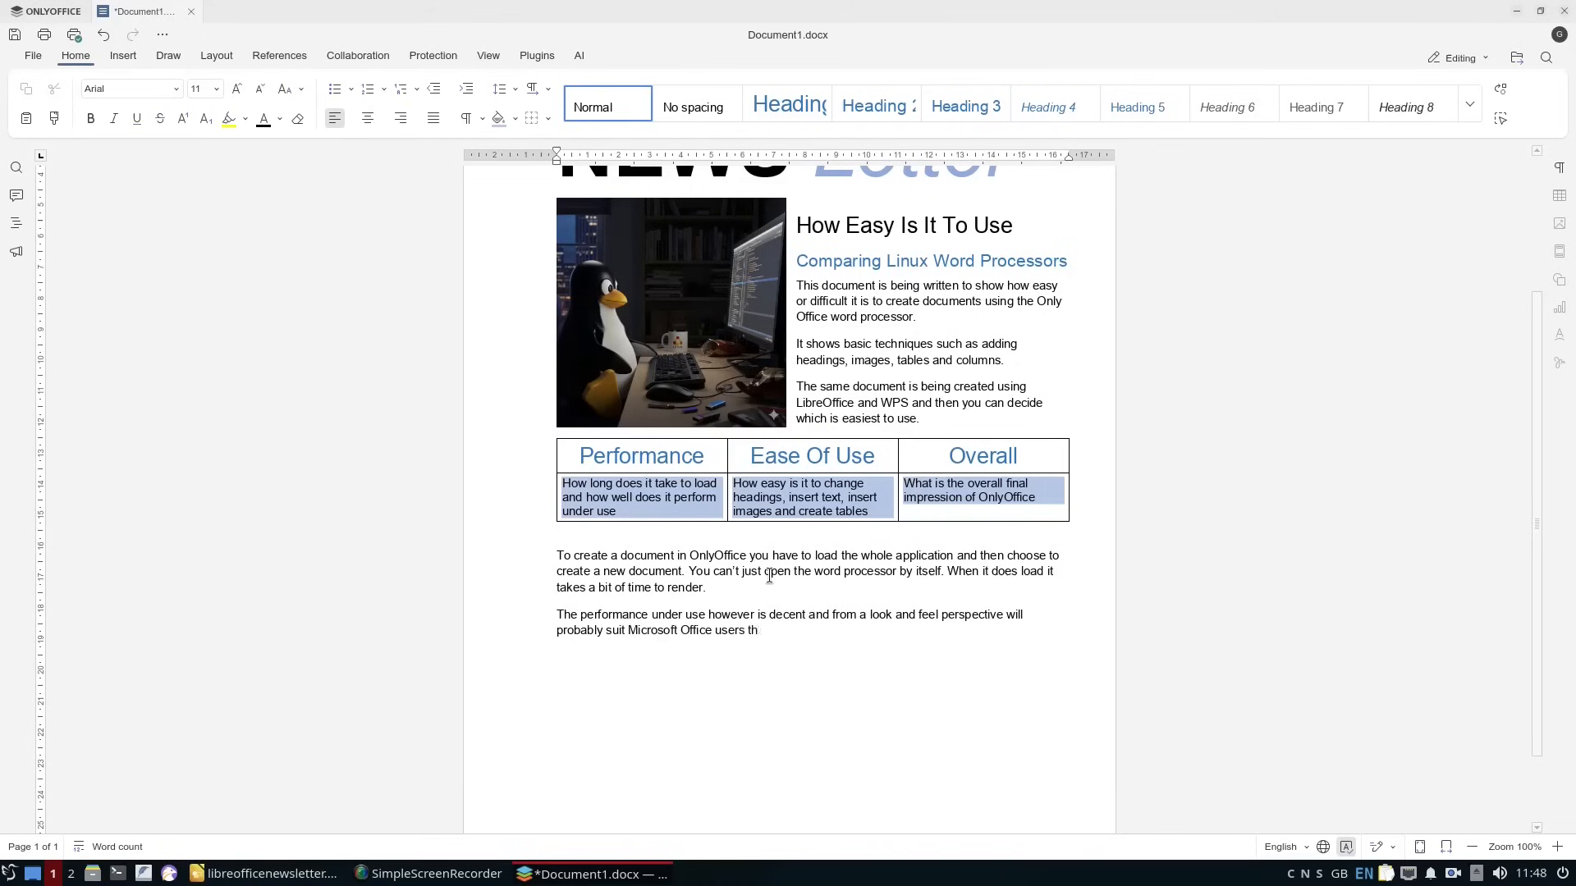
Add a paragraph saying images, tables and text formatting are straightforward and the document can be saved as docx or PDF.
{"action": "key", "text": "Return"}
{"action": "type", "text": "Adding images, tables and formatting text is straight forward and you can save the document to docx format which is the Microsoft default. There is also an option to save as PDF."}
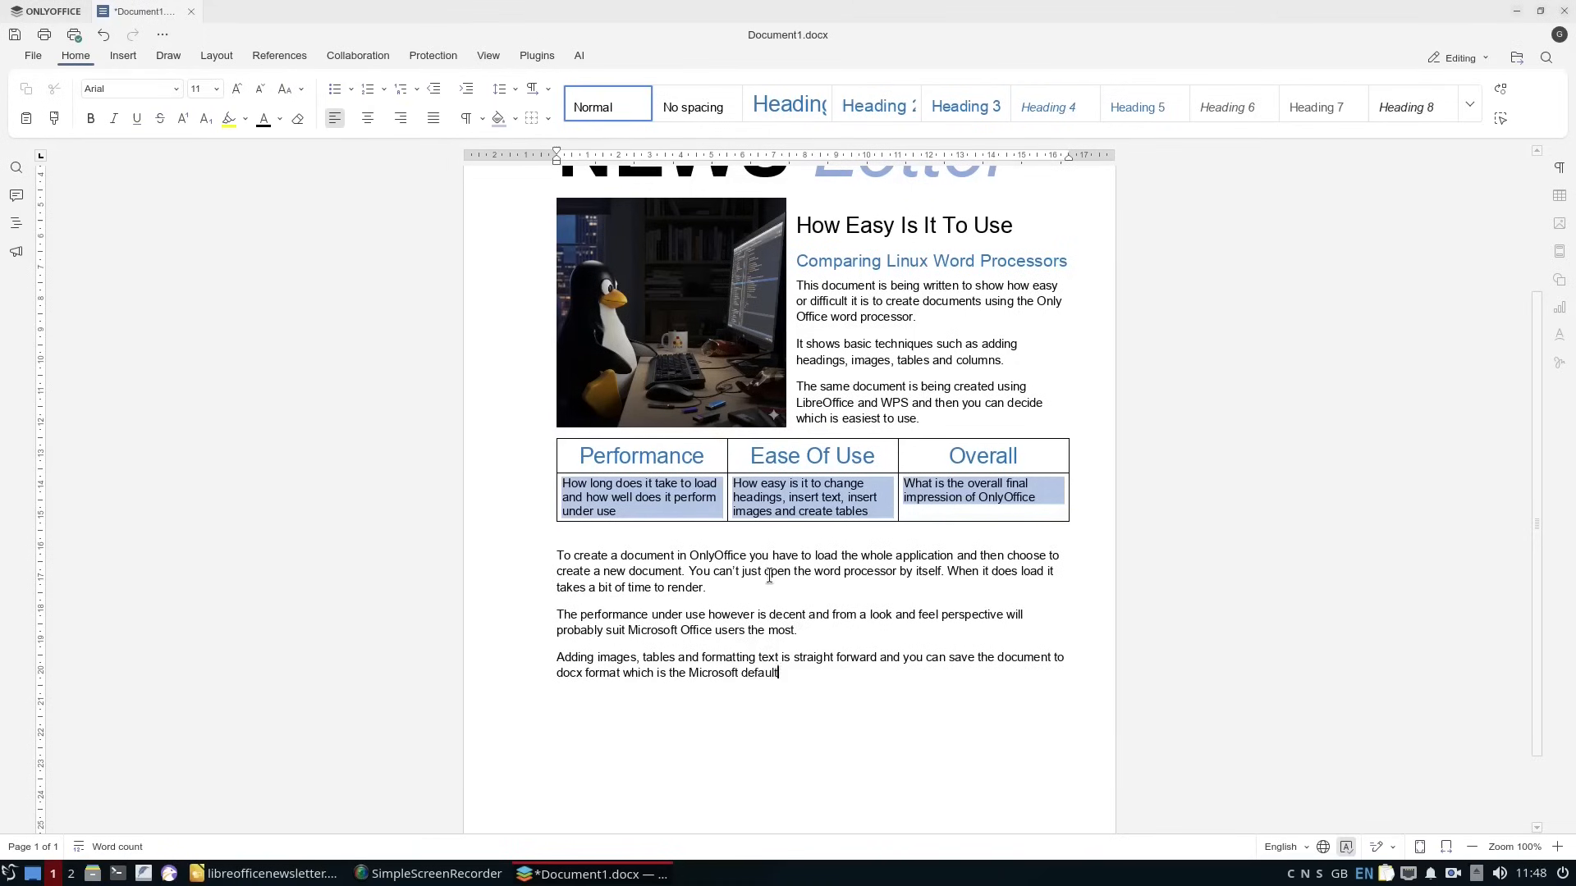
Lay out the three paragraphs below the table in three columns.
{"action": "left_click_drag", "start_coordinate": [996, 673], "coordinate": [557, 556]}
{"action": "left_click", "coordinate": [216, 56]}
{"action": "left_click", "coordinate": [229, 102]}
{"action": "left_click", "coordinate": [247, 215]}
Insert the newsletter screenshot from file after the last text column's paragraph and enlarge it.
{"action": "scroll", "coordinate": [980, 642], "scroll_direction": "down", "scroll_amount": 3}
{"action": "left_click", "coordinate": [765, 543]}
{"action": "key", "text": "Return"}
{"action": "left_click", "coordinate": [123, 56]}
{"action": "left_click", "coordinate": [220, 102]}
{"action": "left_click", "coordinate": [254, 147]}
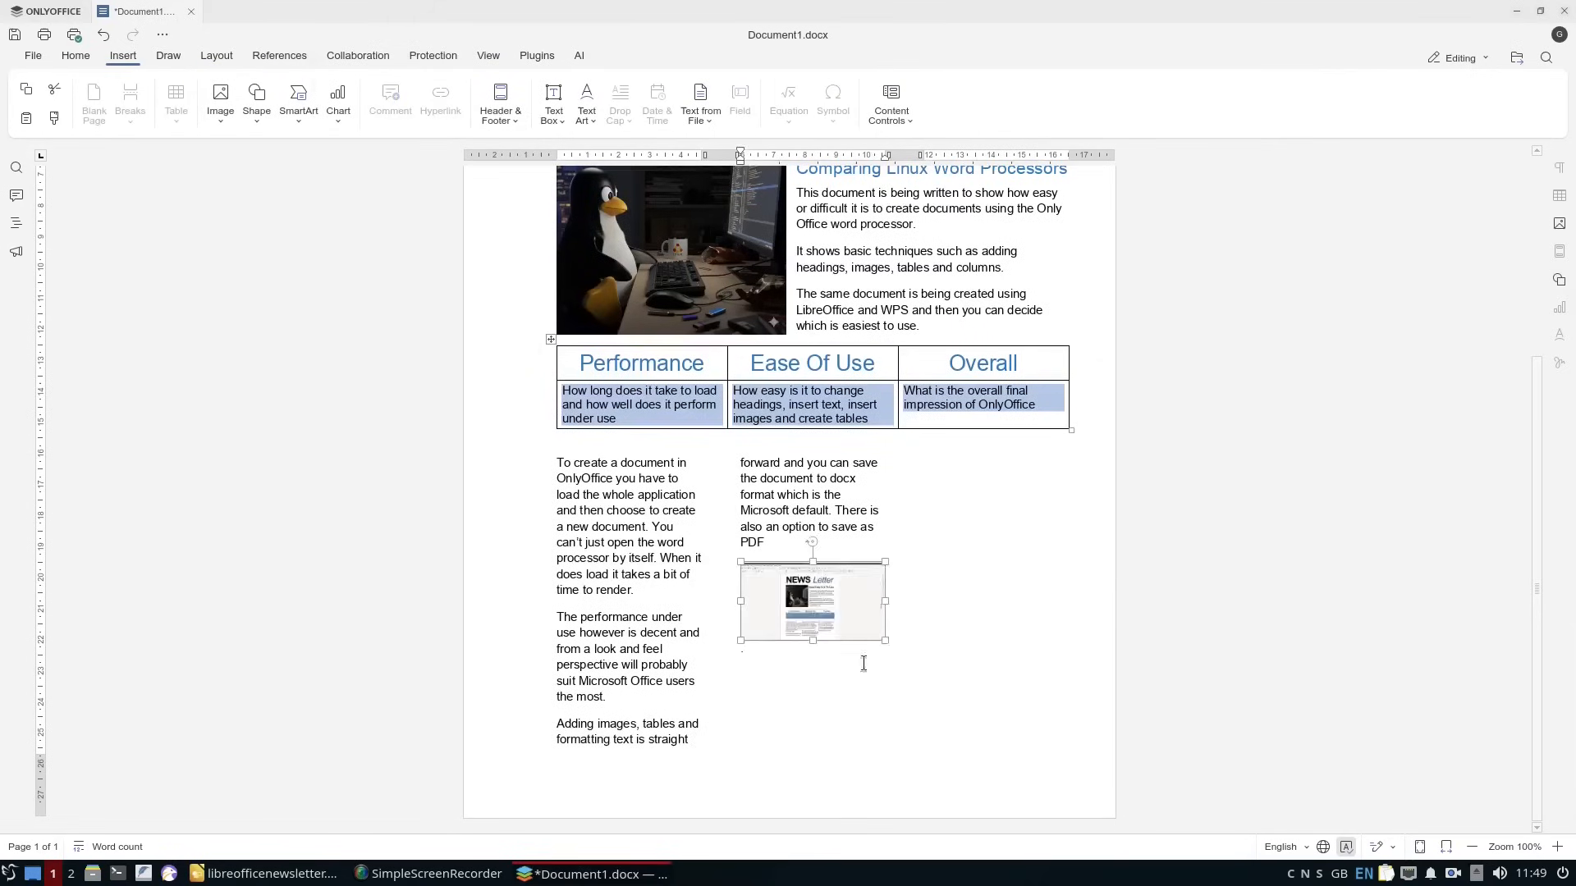
{"action": "left_click_drag", "start_coordinate": [886, 643], "coordinate": [957, 680]}
Add a paragraph above the screenshot saying OnlyOffice's default fonts, absent from LibreOffice and WPS Office, make it instantly attractive to new users.
{"action": "left_click", "coordinate": [902, 546]}
{"action": "key", "text": "Return"}
{"action": "type", "text": "You will see that OnlyOffice comes with default fonts not available by default in LibreOffice or indeed WPS Office make"}
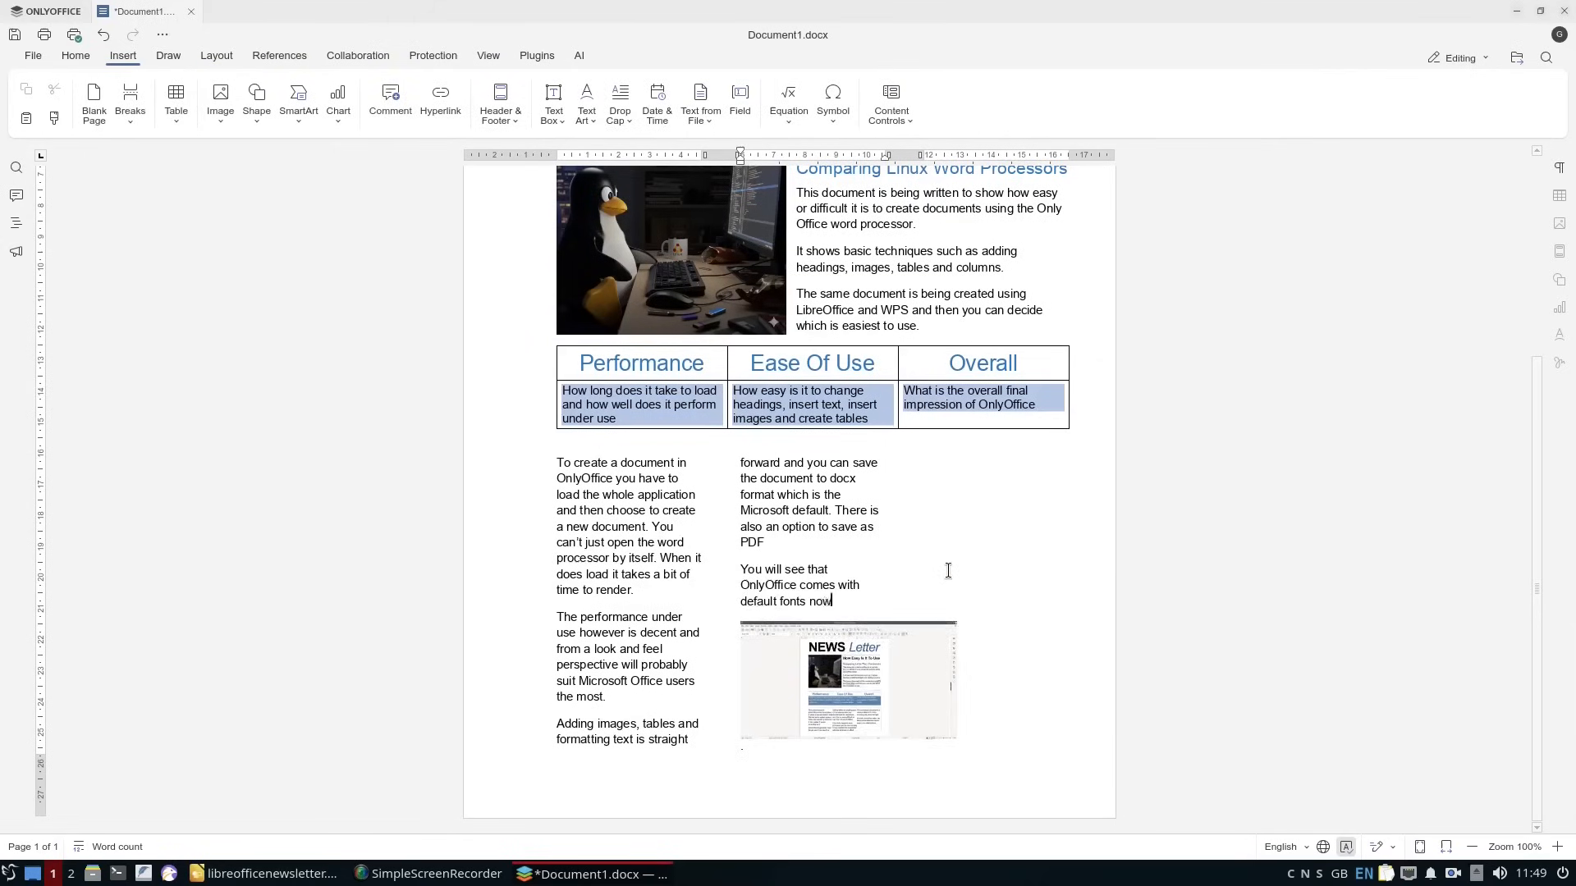
{"action": "key", "text": "BackSpace"}
{"action": "key", "text": "BackSpace"}
{"action": "type", "text": "ing OnlyOffice instantly attractive to new users."}
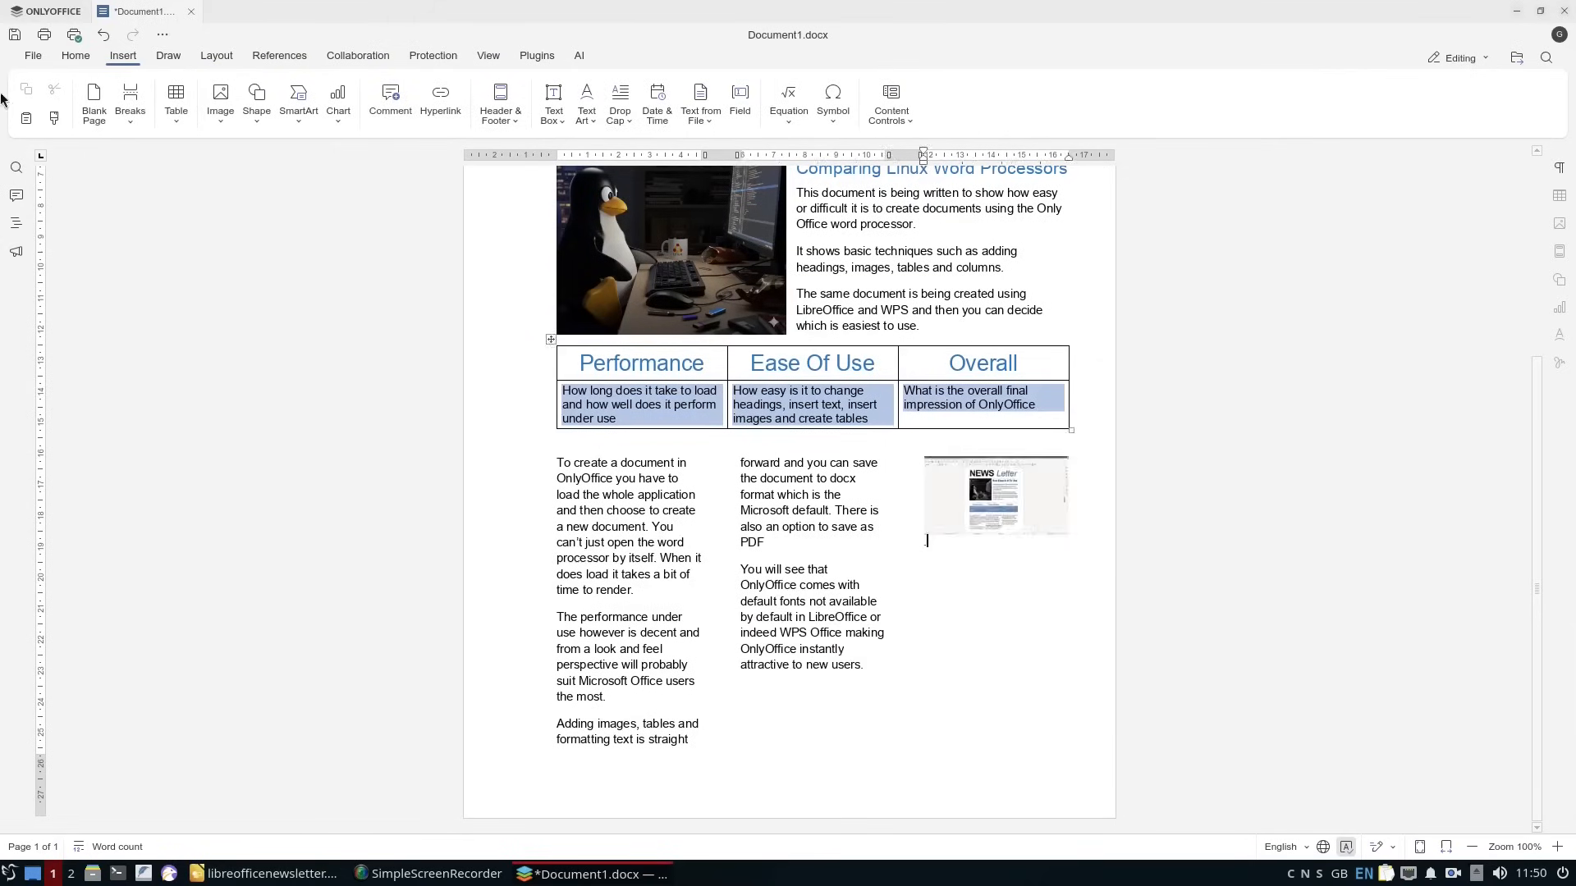
Save the document as onlyofficewordprocessor and open the options for saving a copy.
{"action": "key", "text": "ctrl+s"}
{"action": "type", "text": "onlyofficewordprocessor"}
{"action": "key", "text": "Return"}
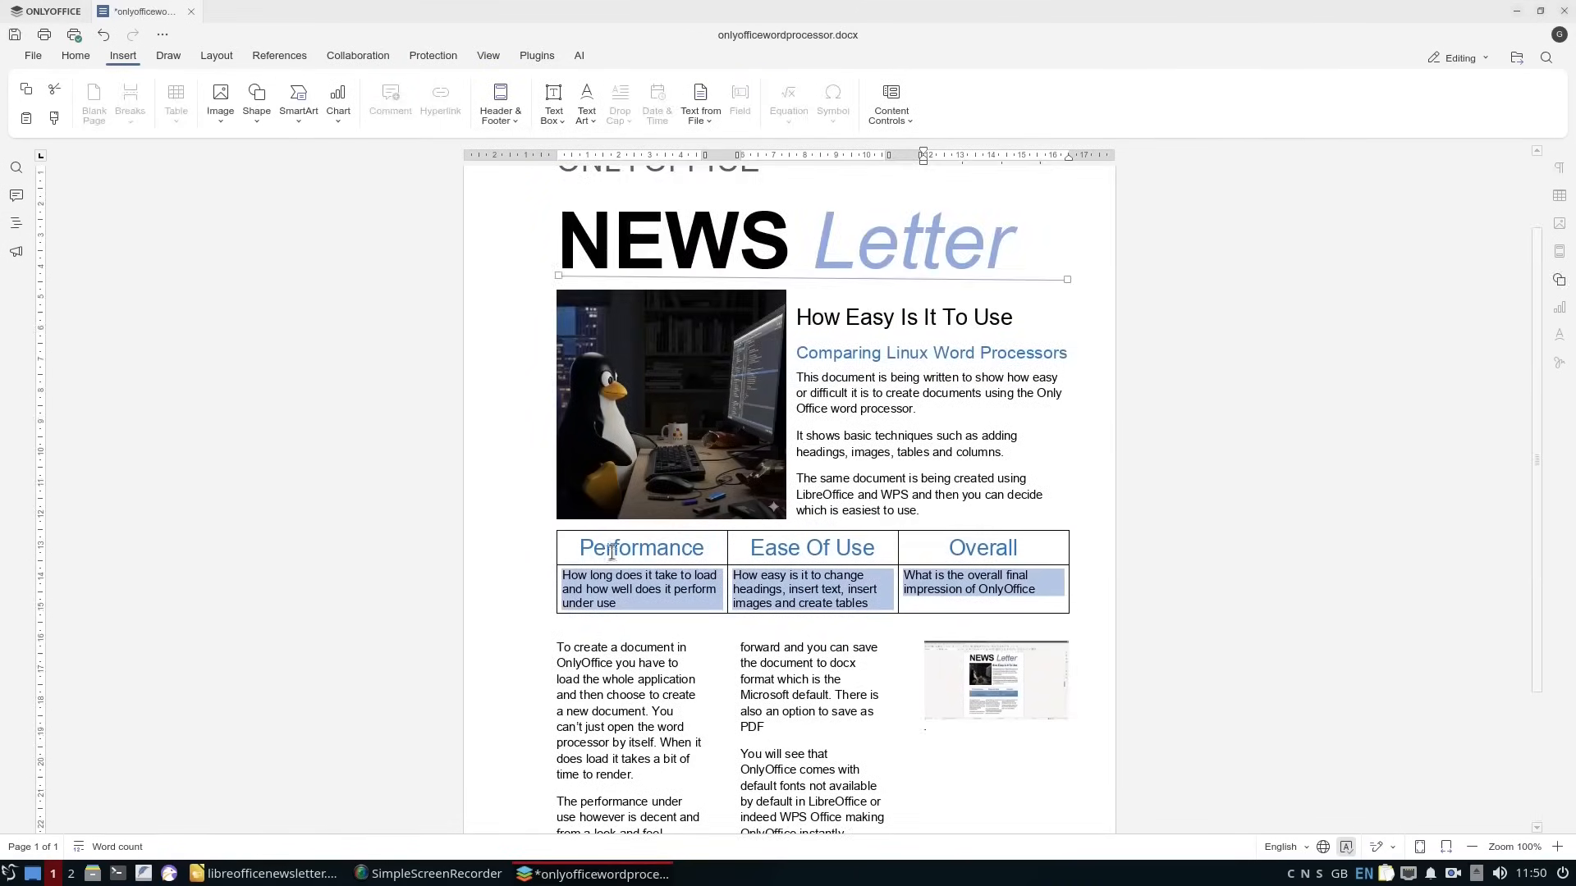
{"action": "key", "text": "ctrl+shift+s"}
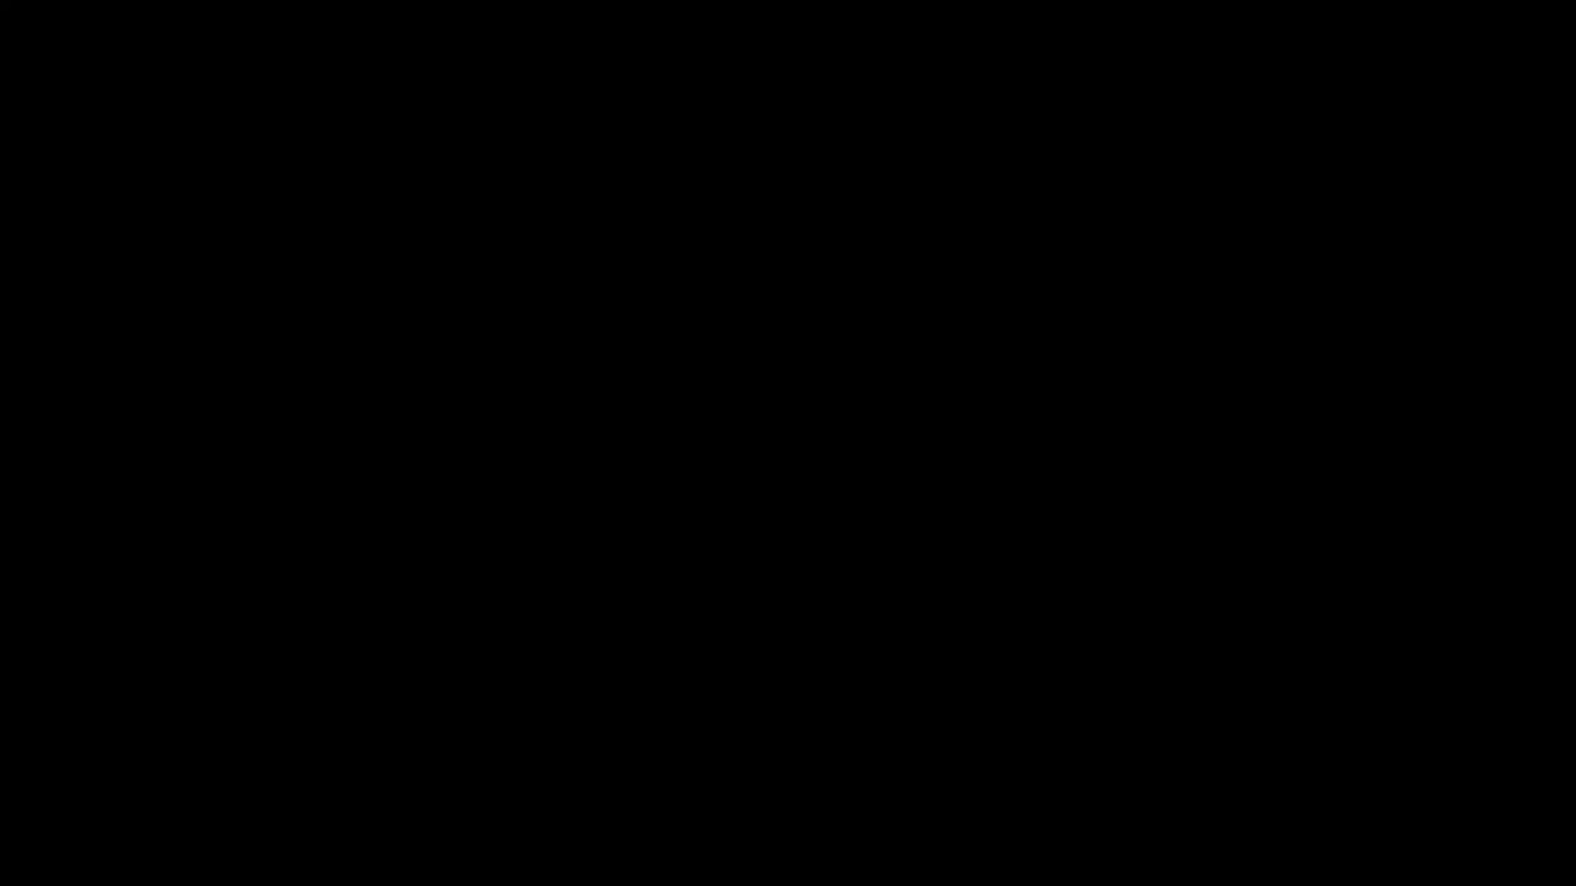
Open abiwordnewsletter.pdf from the Documents folder with qpdfview to examine the finished newsletter.
{"action": "right_click", "coordinate": [407, 161]}
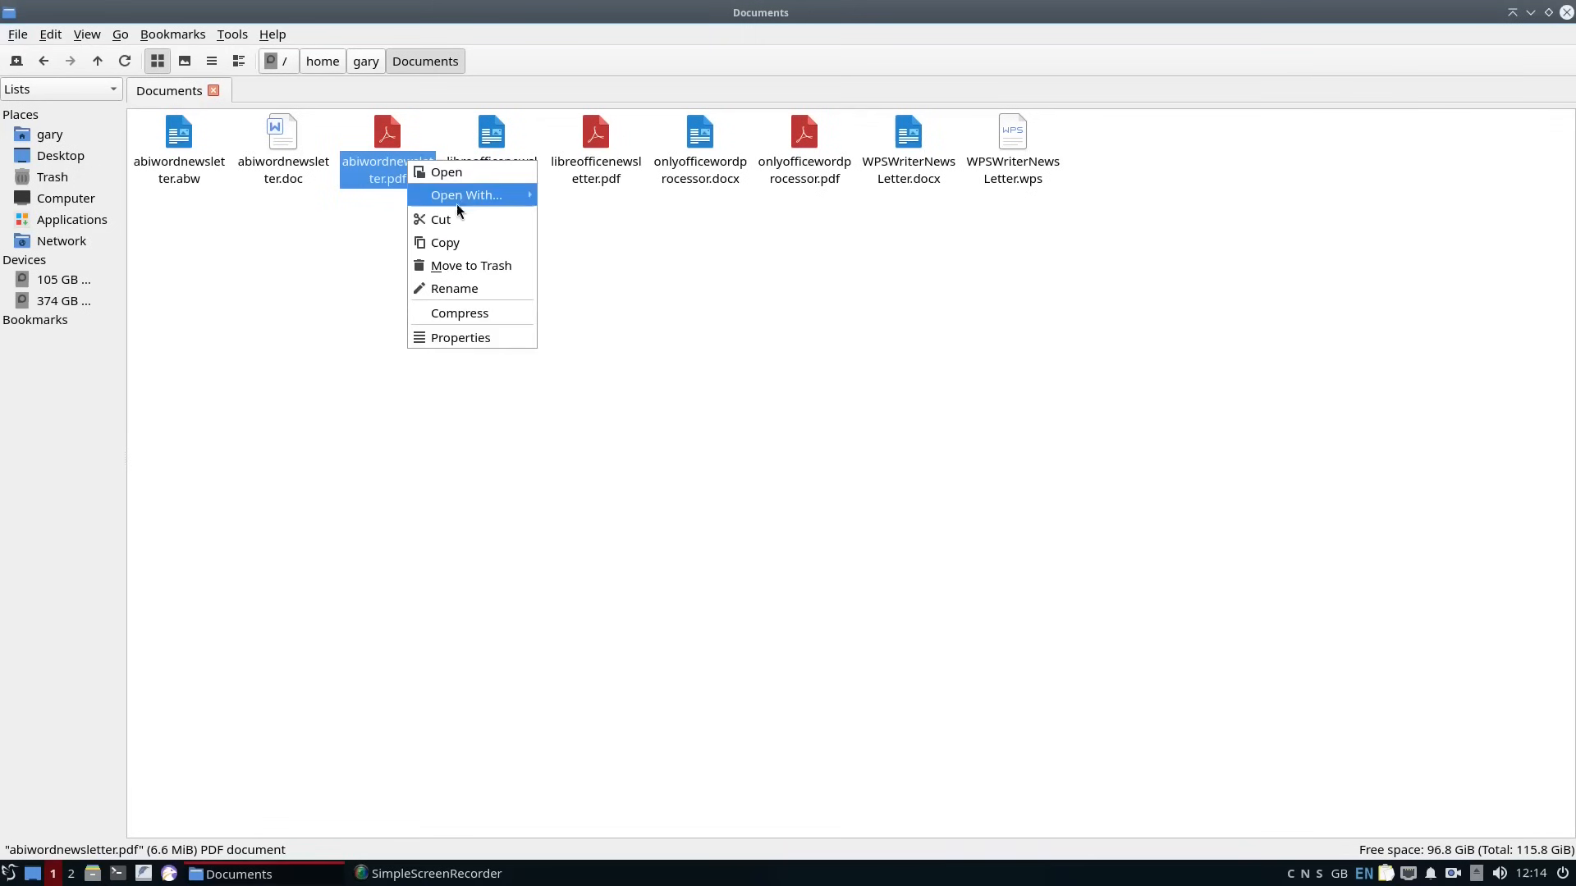
{"action": "mouse_move", "coordinate": [460, 200]}
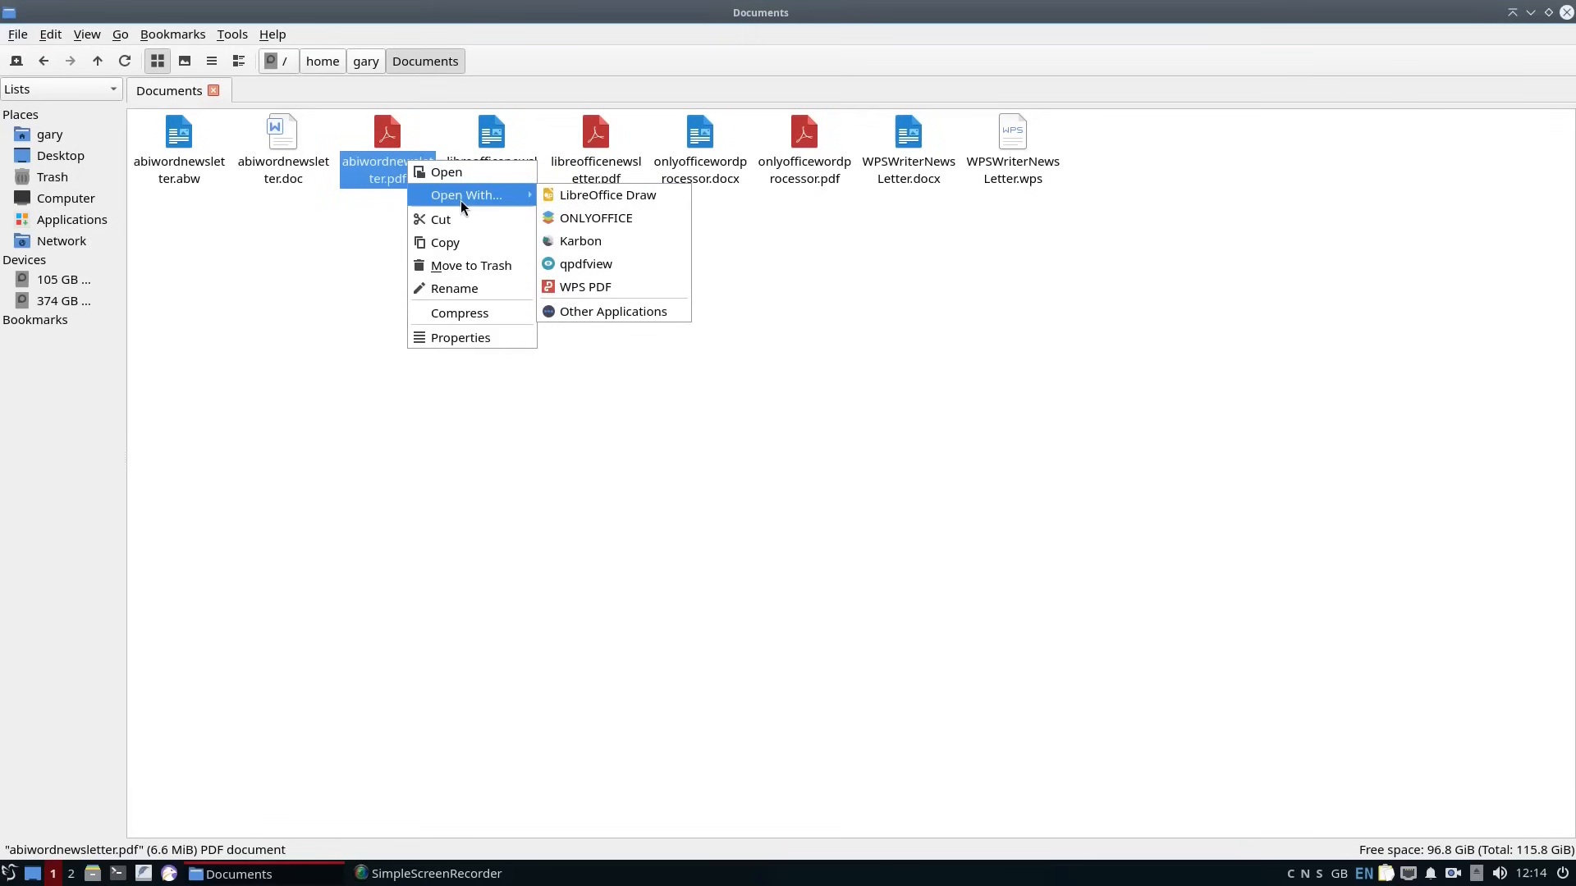
{"action": "left_click", "coordinate": [612, 270]}
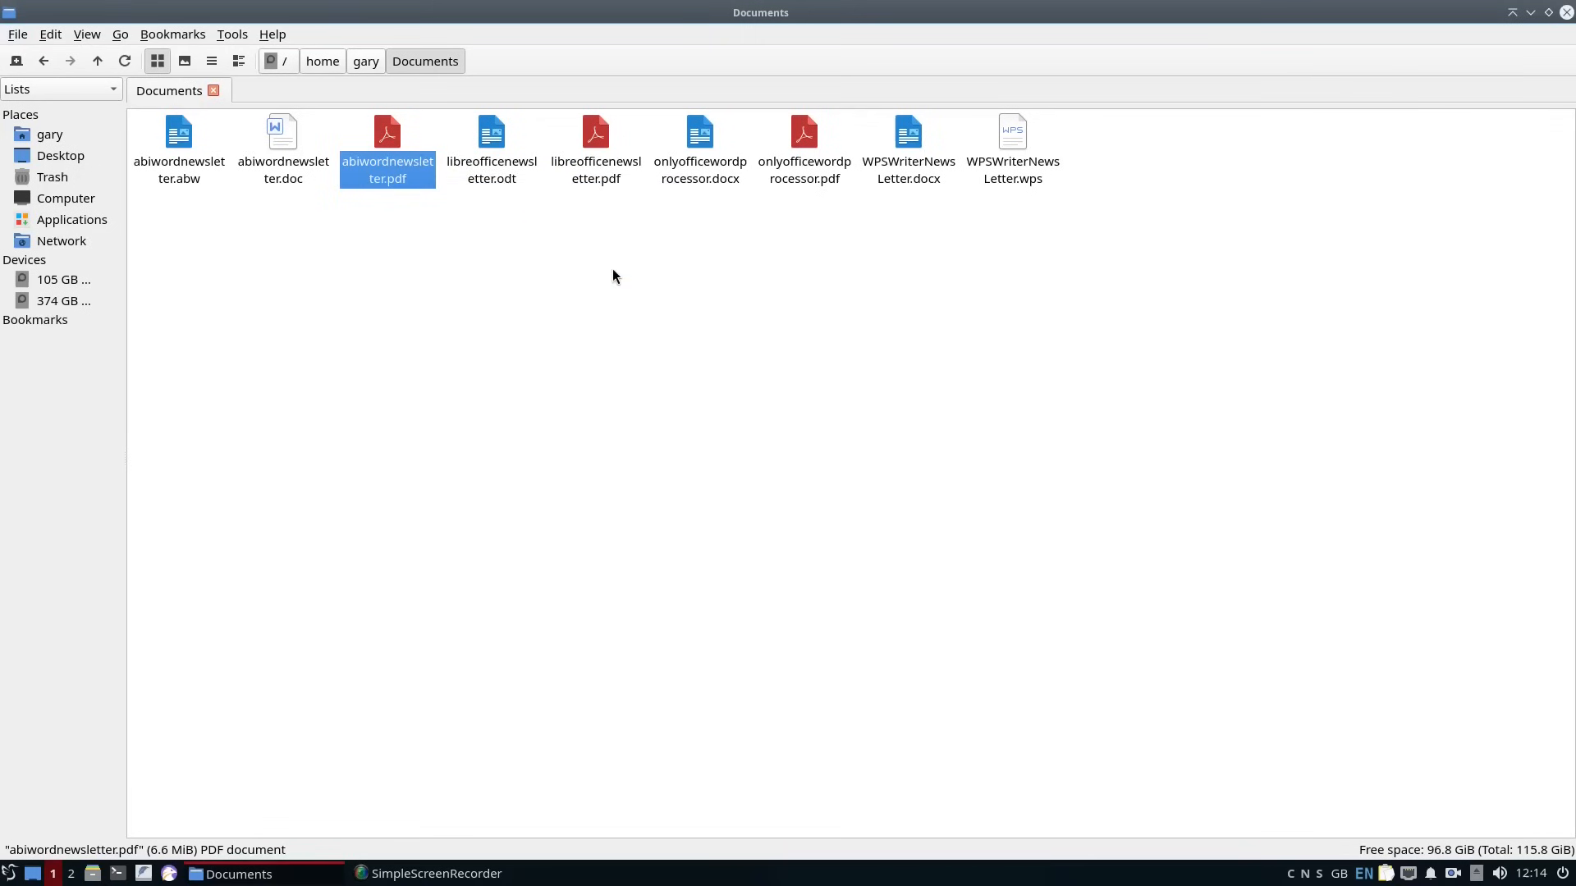
{"action": "left_click", "coordinate": [465, 15]}
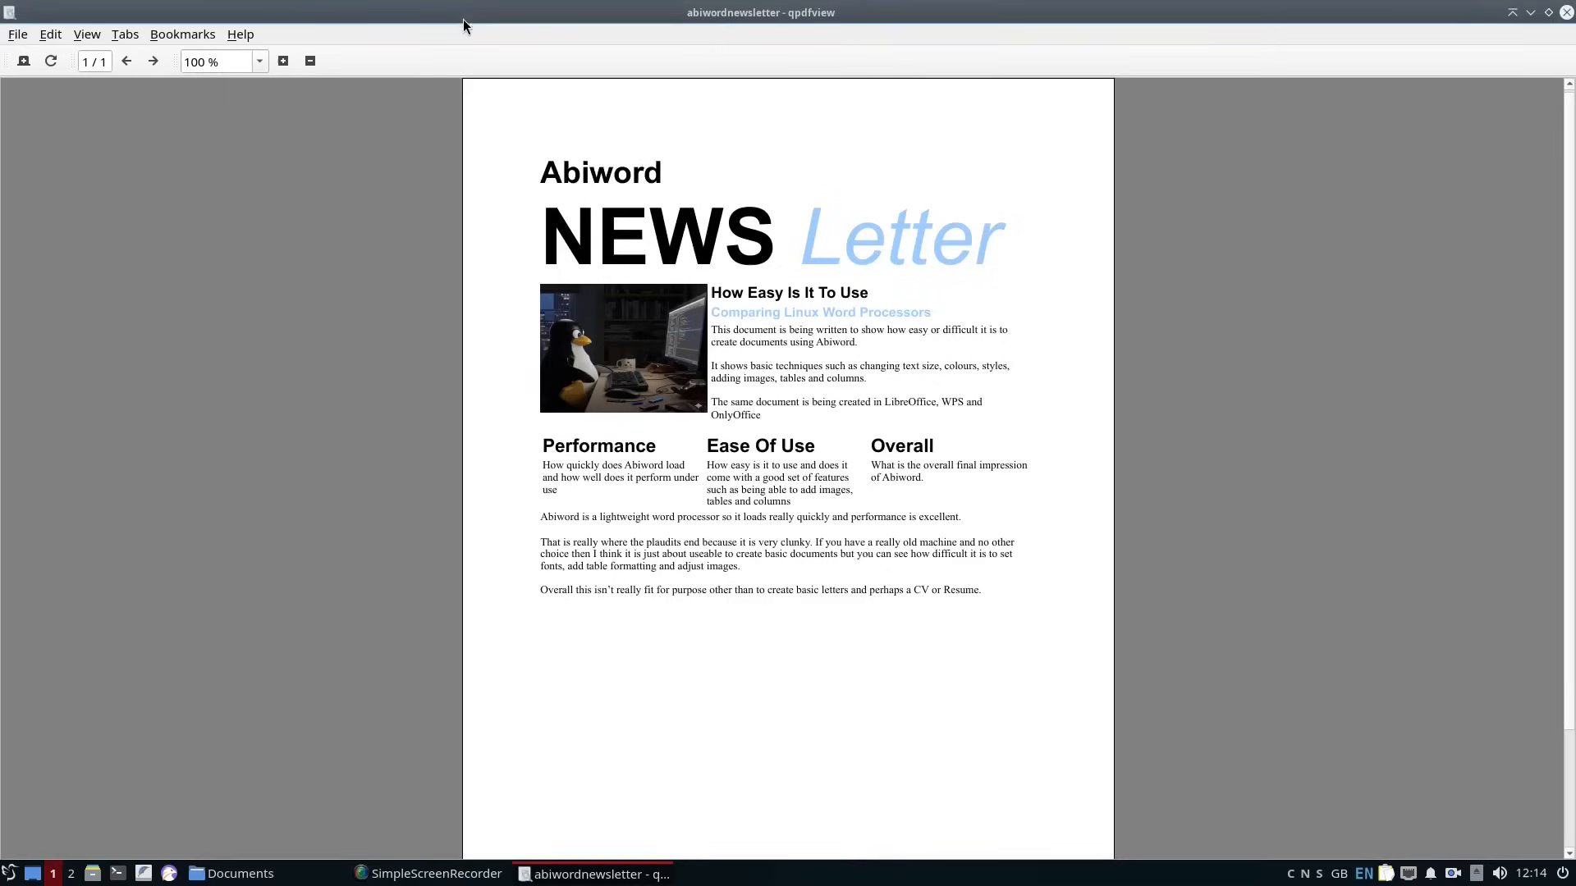
Close the AbiWord newsletter, open libreofficenewsletter.pdf with qpdfview, examine the whole page and close it.
{"action": "left_click", "coordinate": [1566, 13]}
{"action": "right_click", "coordinate": [578, 136]}
{"action": "mouse_move", "coordinate": [644, 166]}
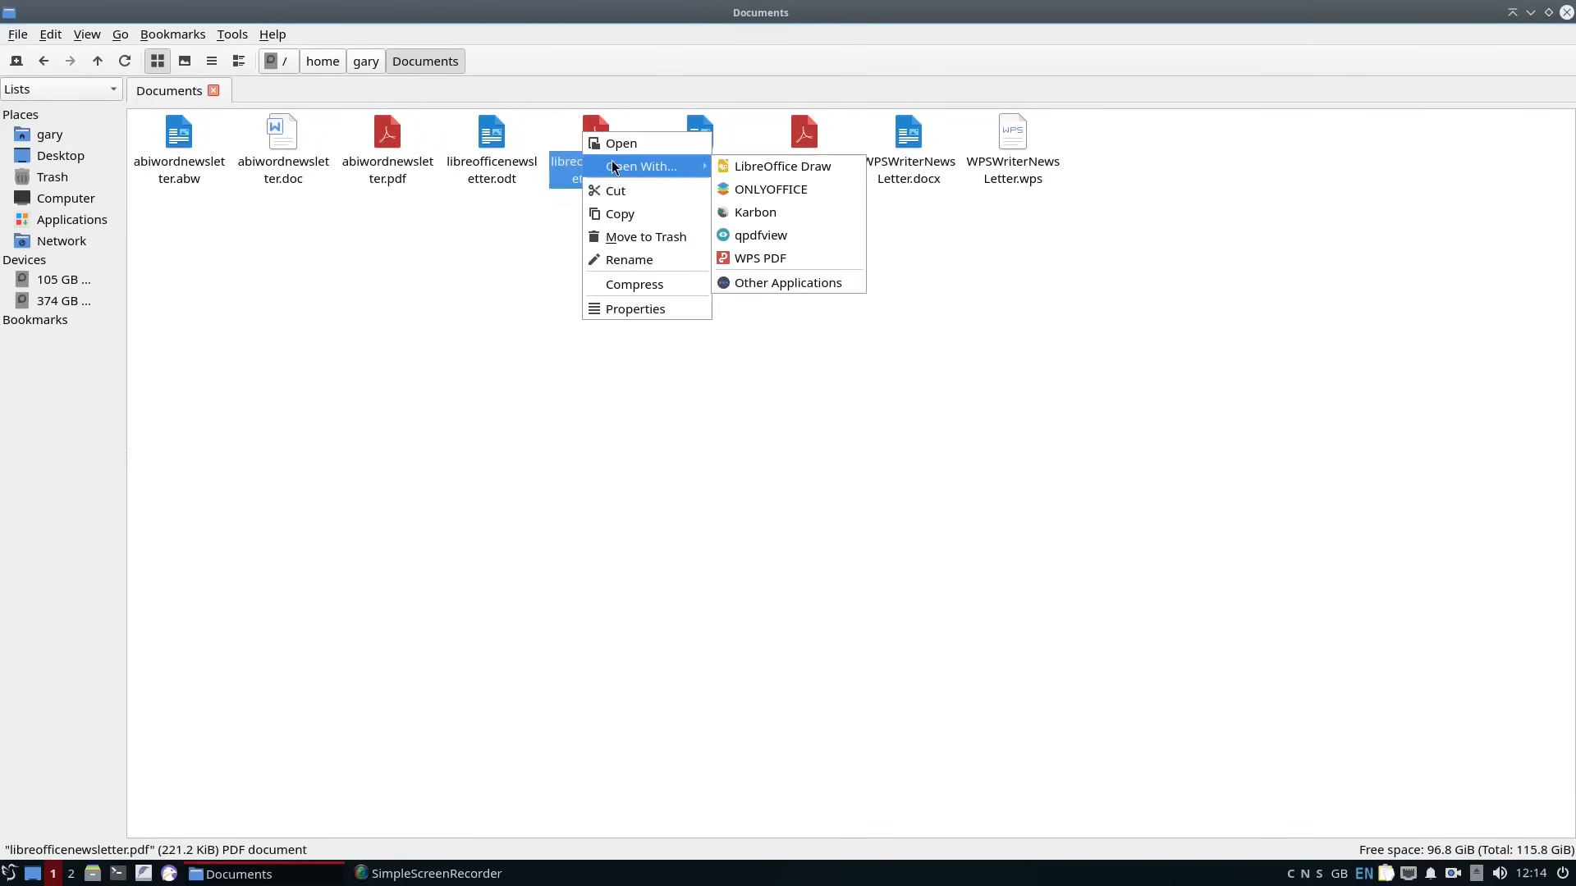
{"action": "left_click", "coordinate": [791, 238]}
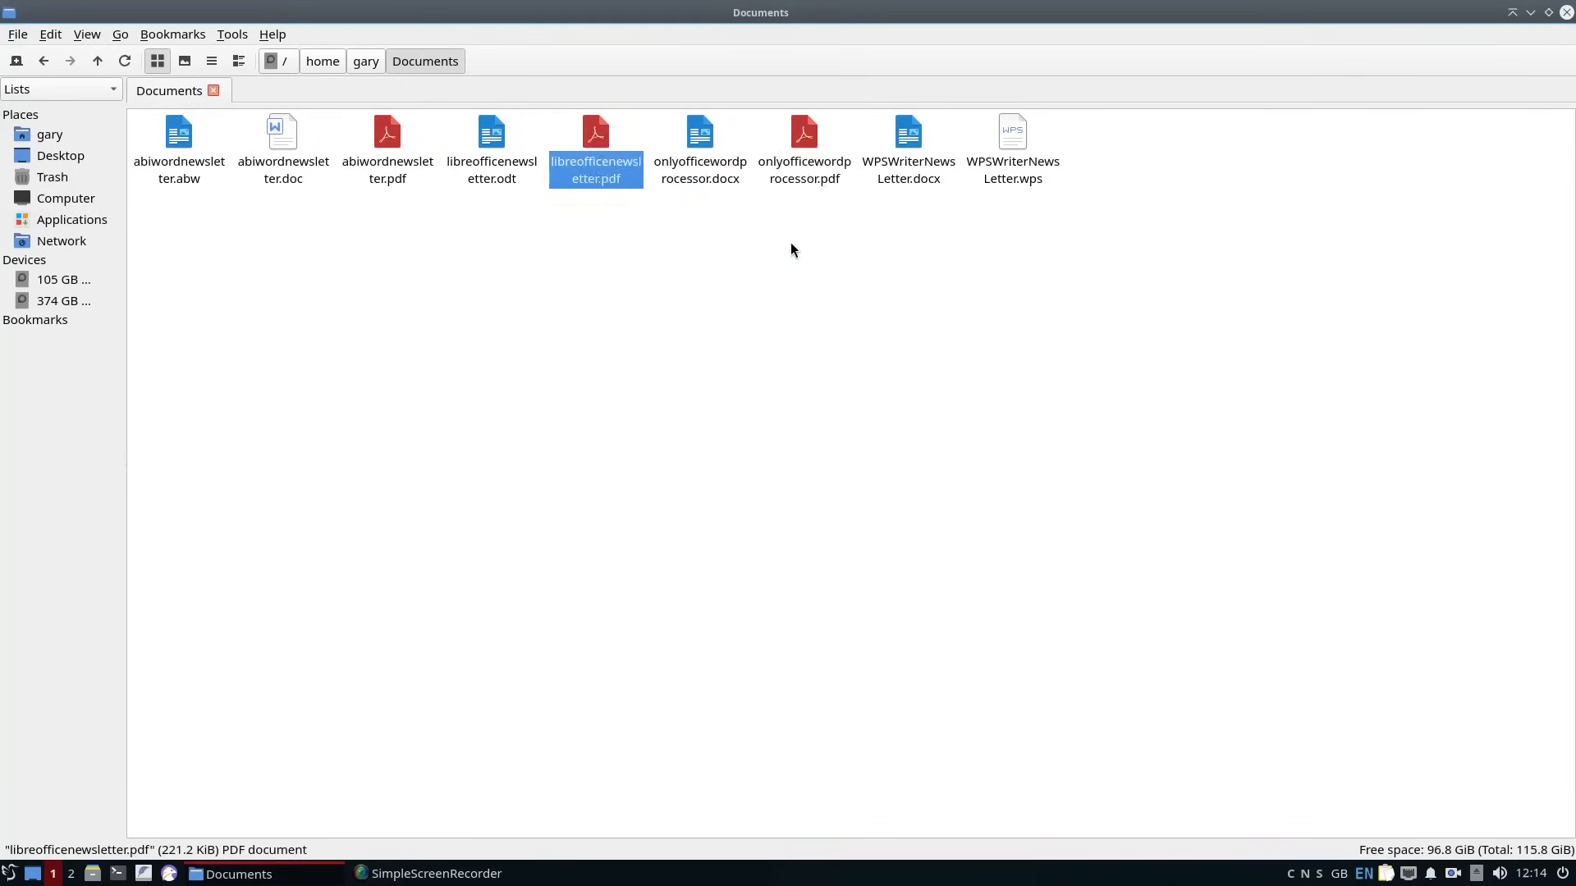
{"action": "scroll", "coordinate": [948, 455], "scroll_direction": "down", "scroll_amount": 3}
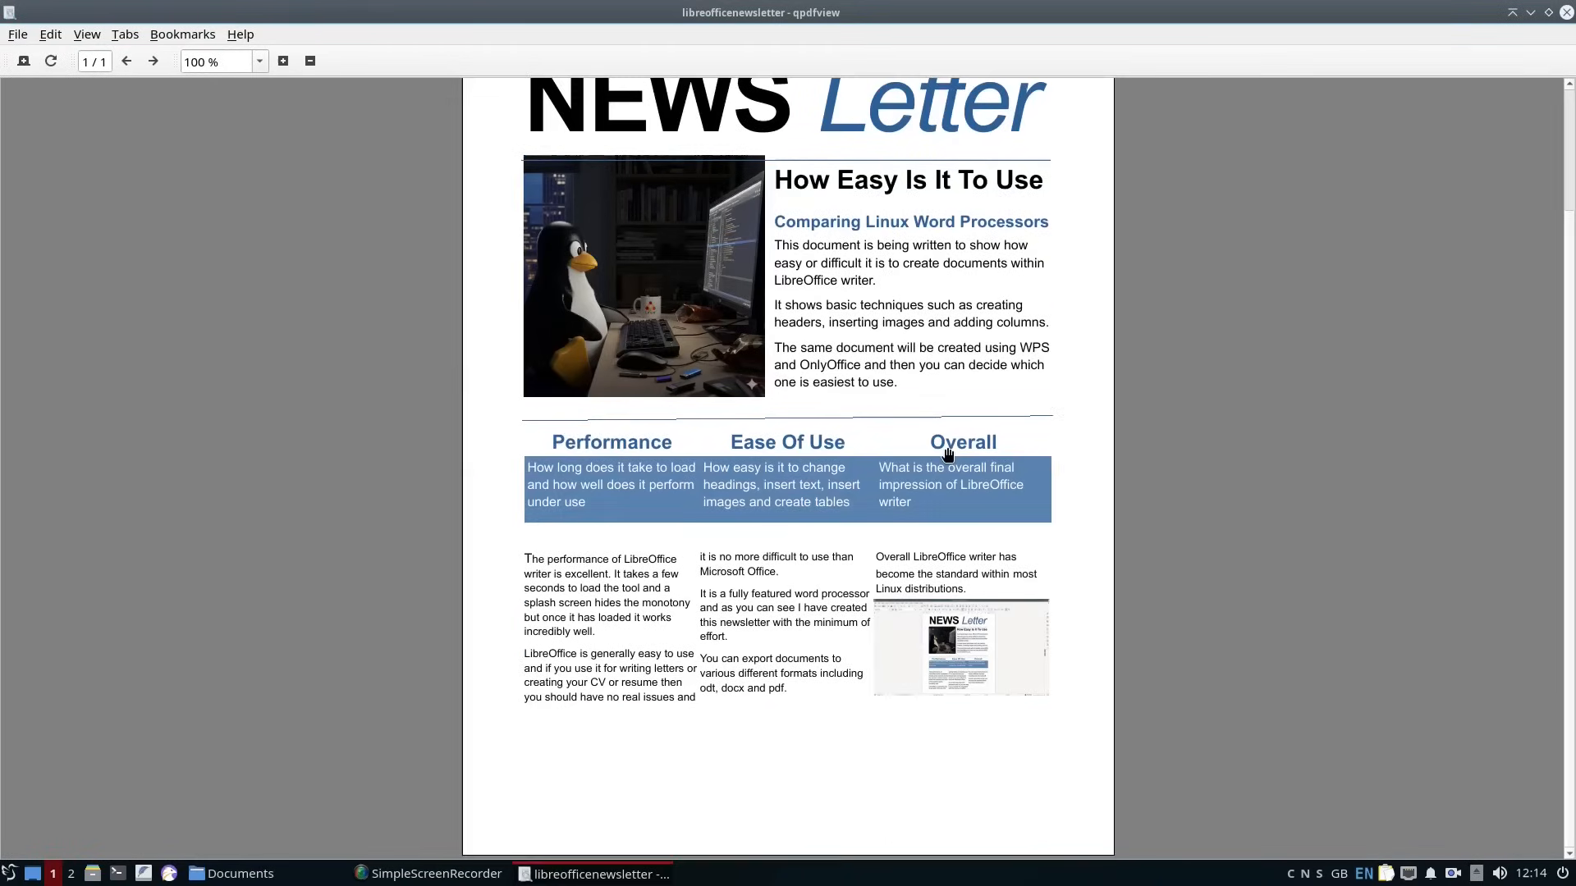
{"action": "scroll", "coordinate": [944, 181], "scroll_direction": "up", "scroll_amount": 3}
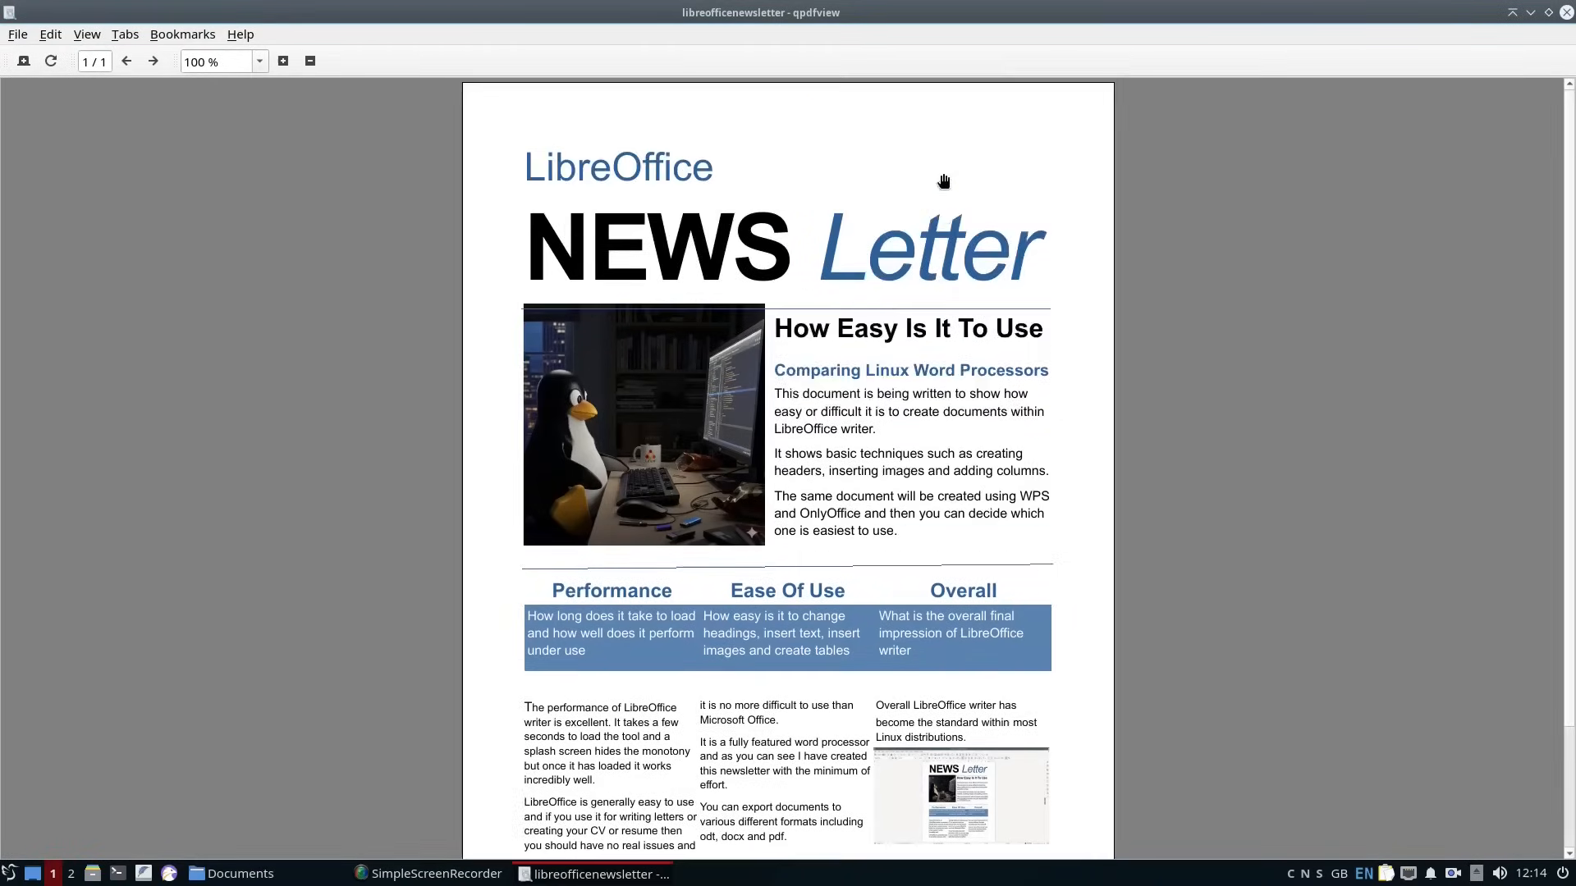
{"action": "left_click", "coordinate": [1566, 12]}
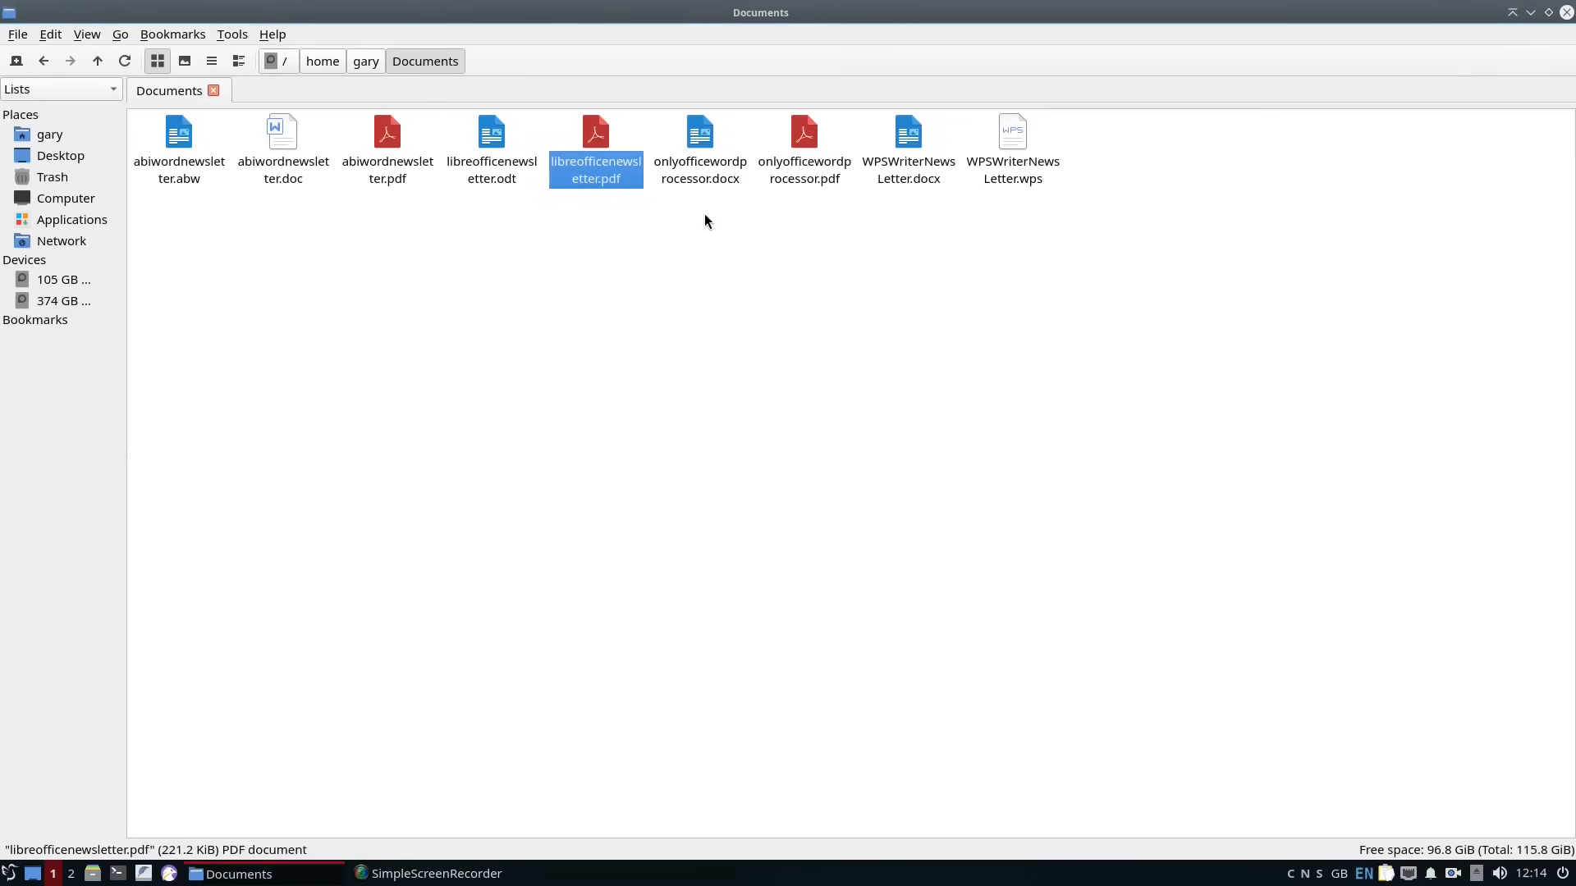
Open onlyofficewordprocessor.pdf with qpdfview, examine the newsletter page from start to end and close it.
{"action": "right_click", "coordinate": [805, 156]}
{"action": "mouse_move", "coordinate": [850, 191]}
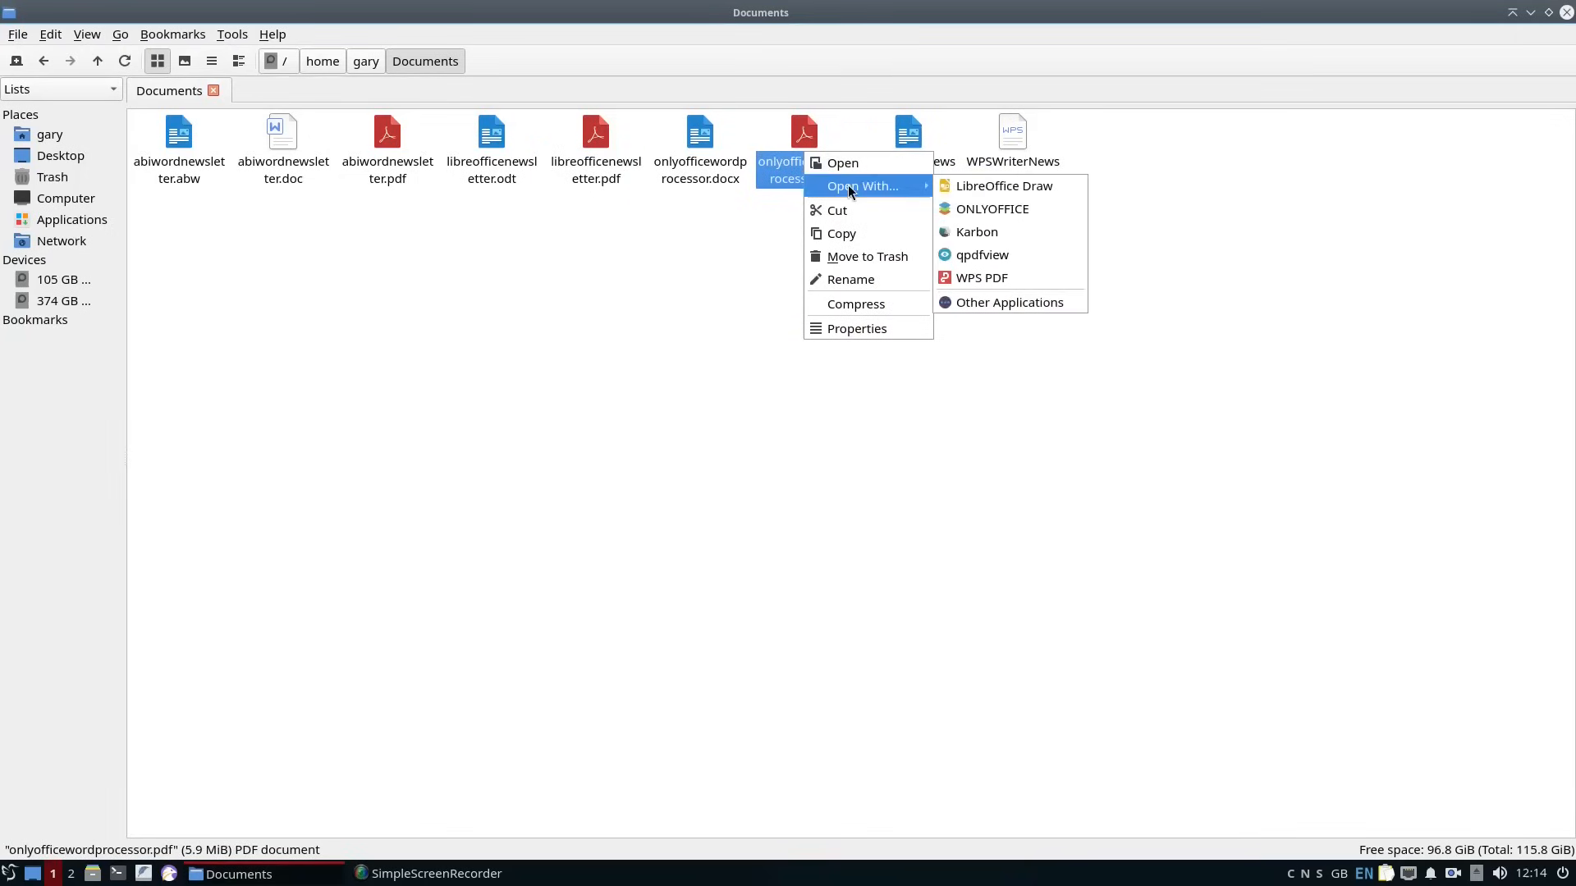
{"action": "left_click", "coordinate": [960, 257]}
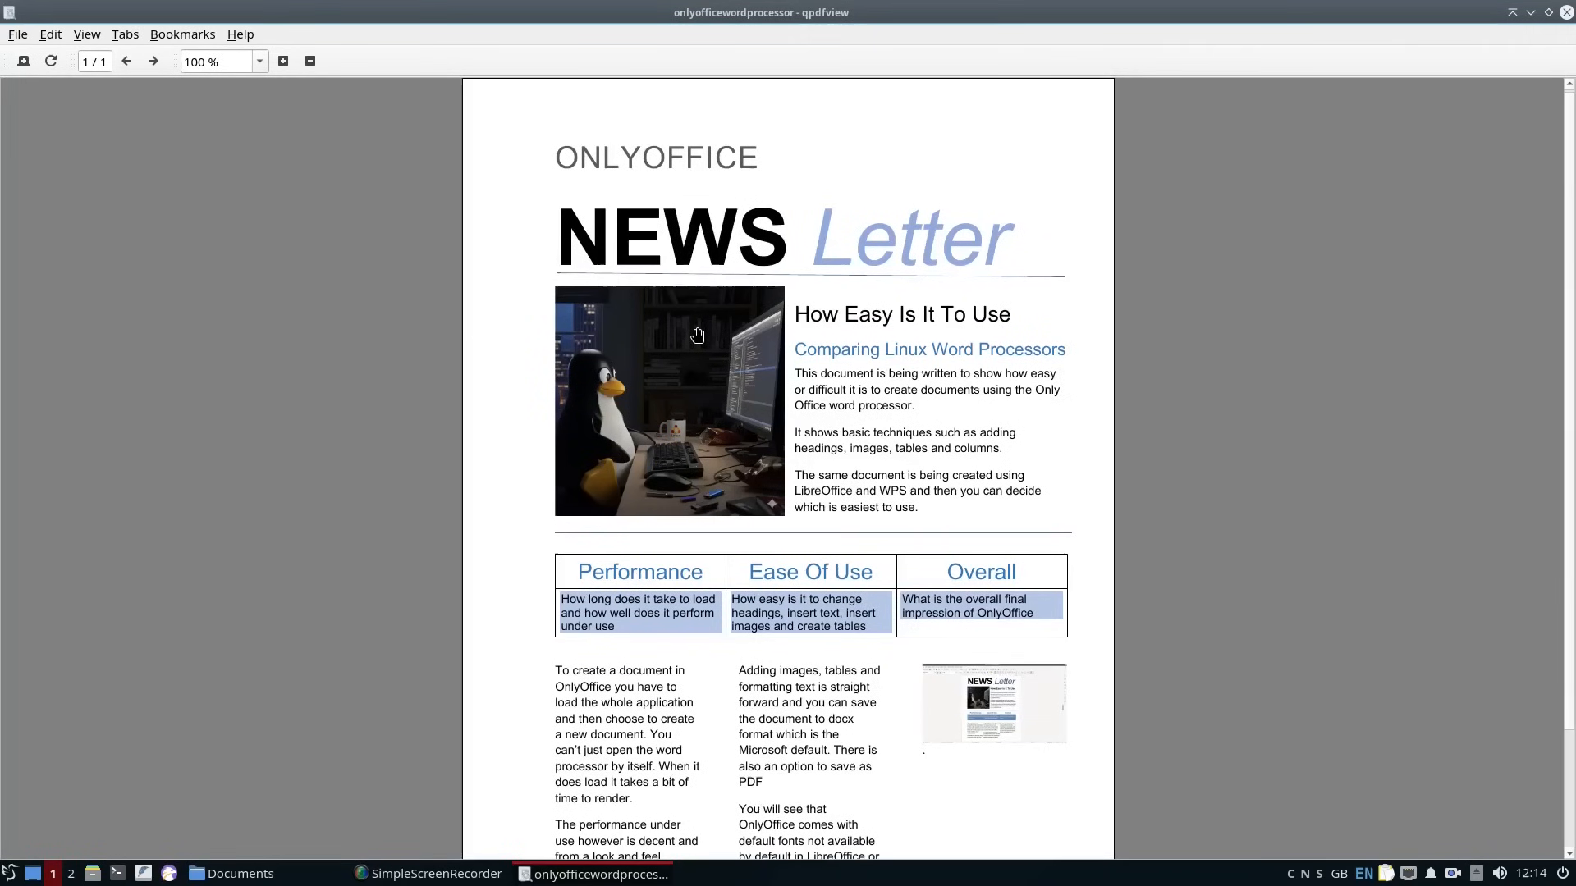
{"action": "scroll", "coordinate": [698, 336], "scroll_direction": "down", "scroll_amount": 3}
{"action": "scroll", "coordinate": [1186, 275], "scroll_direction": "up", "scroll_amount": 3}
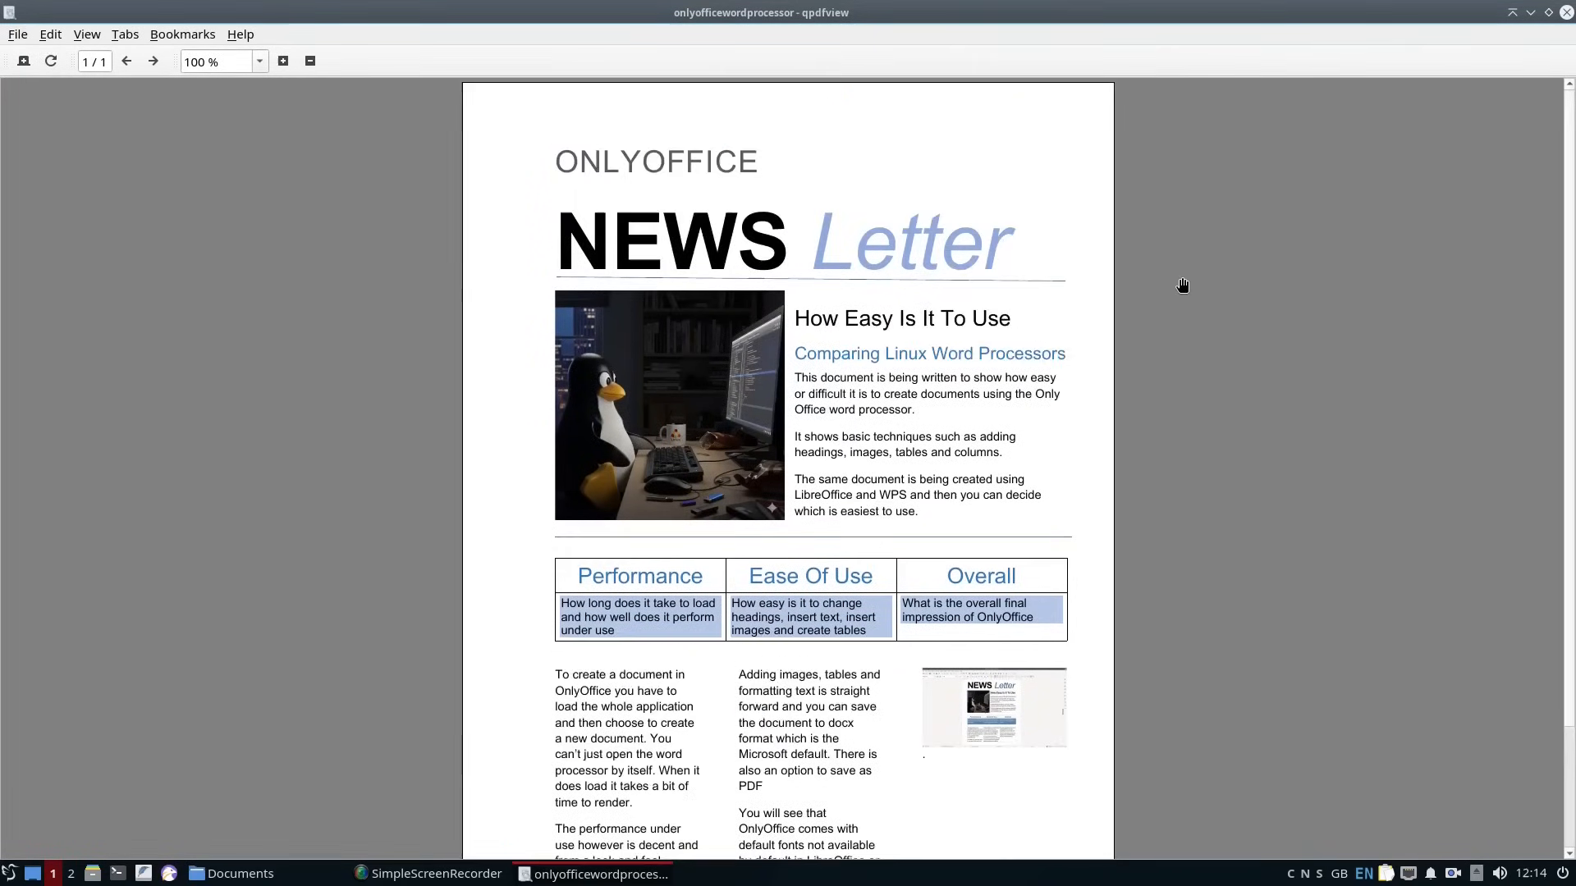
{"action": "left_click", "coordinate": [1566, 12]}
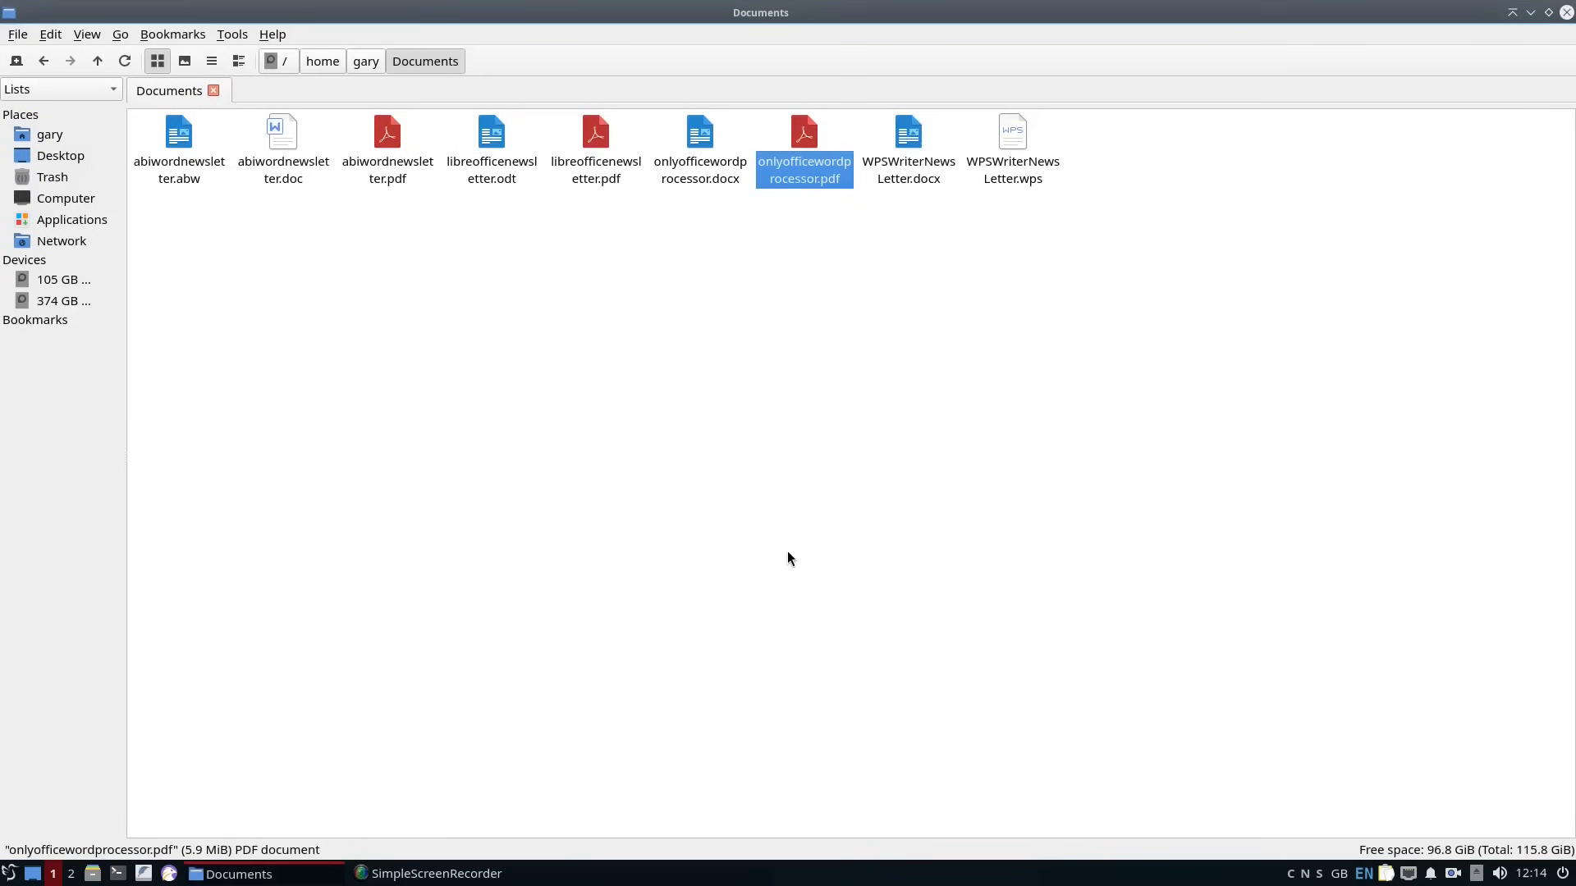
Check the LibreOffice processes in the process monitor, minimise the monitor and close the LibreOffice newsletter.
{"action": "left_click", "coordinate": [435, 874]}
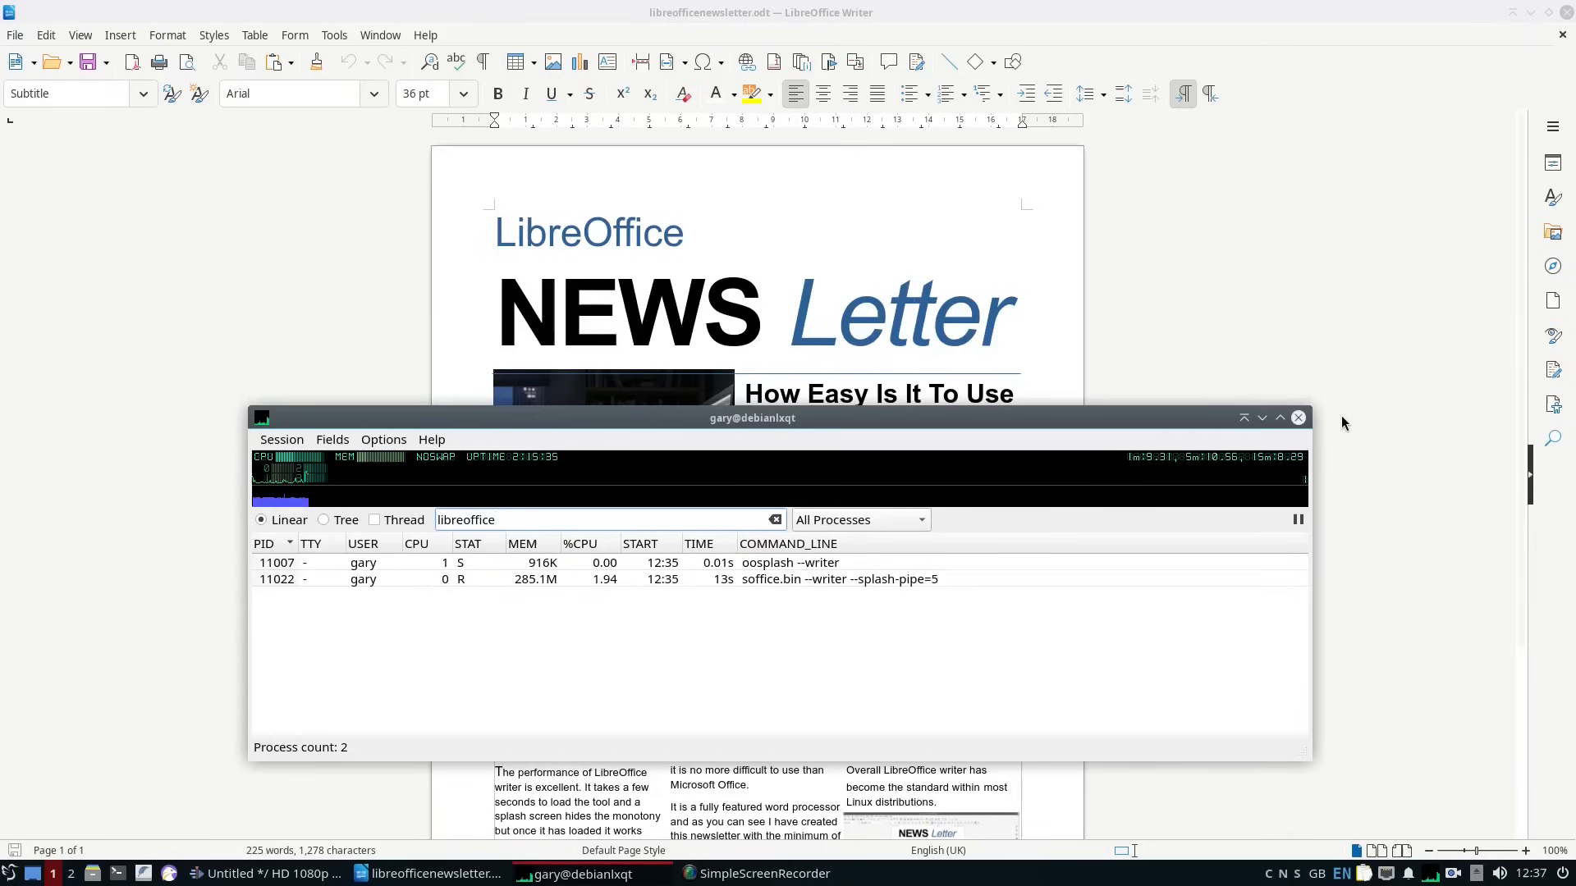
{"action": "left_click", "coordinate": [1262, 419]}
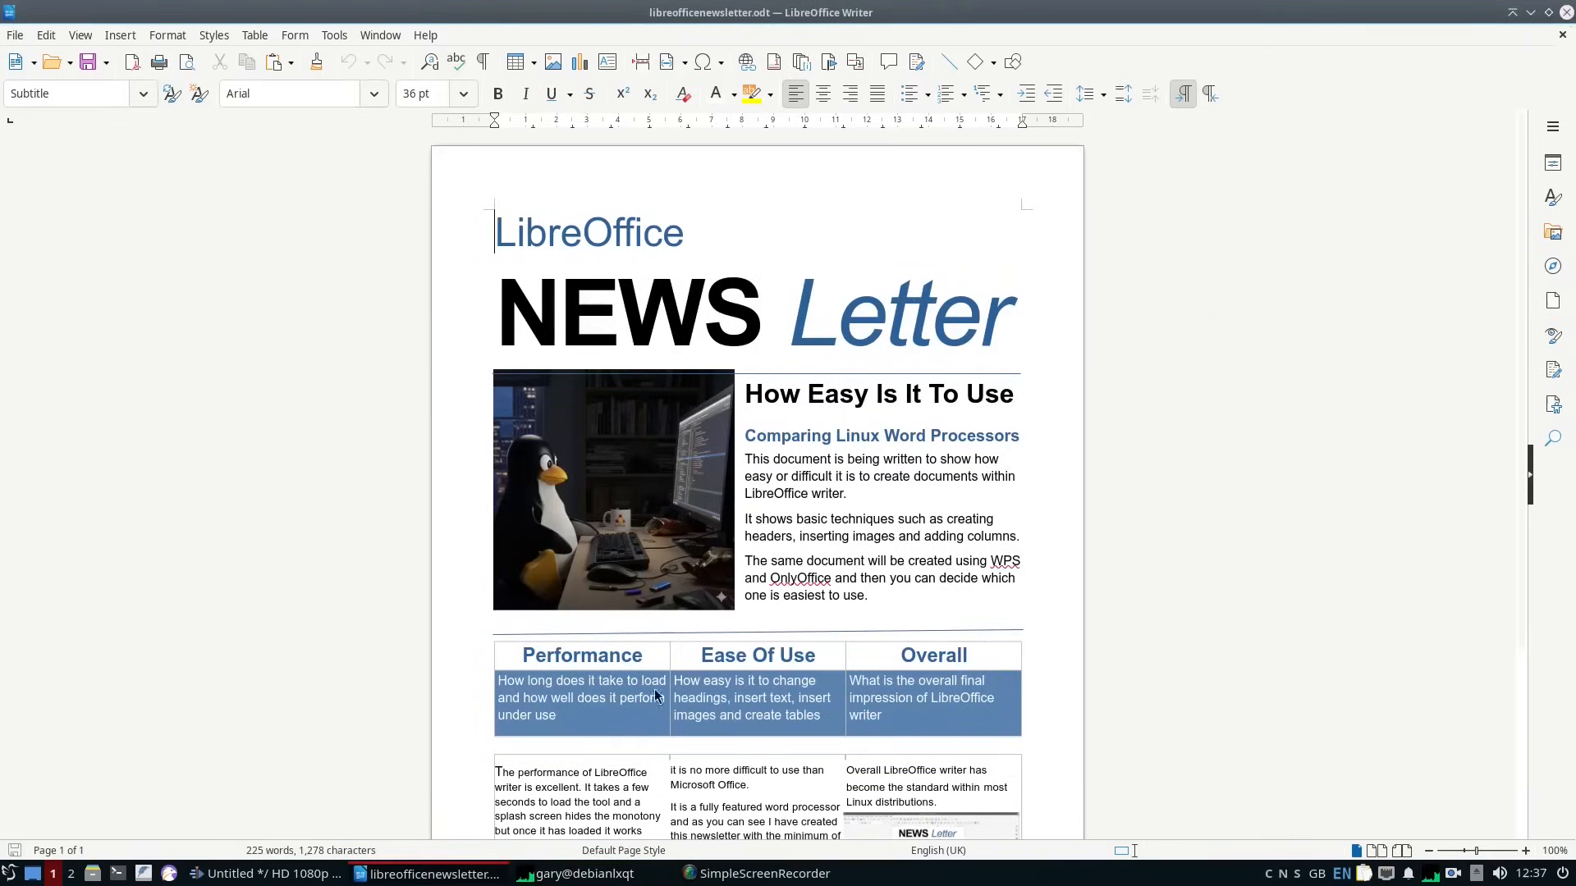
{"action": "left_click", "coordinate": [1566, 13]}
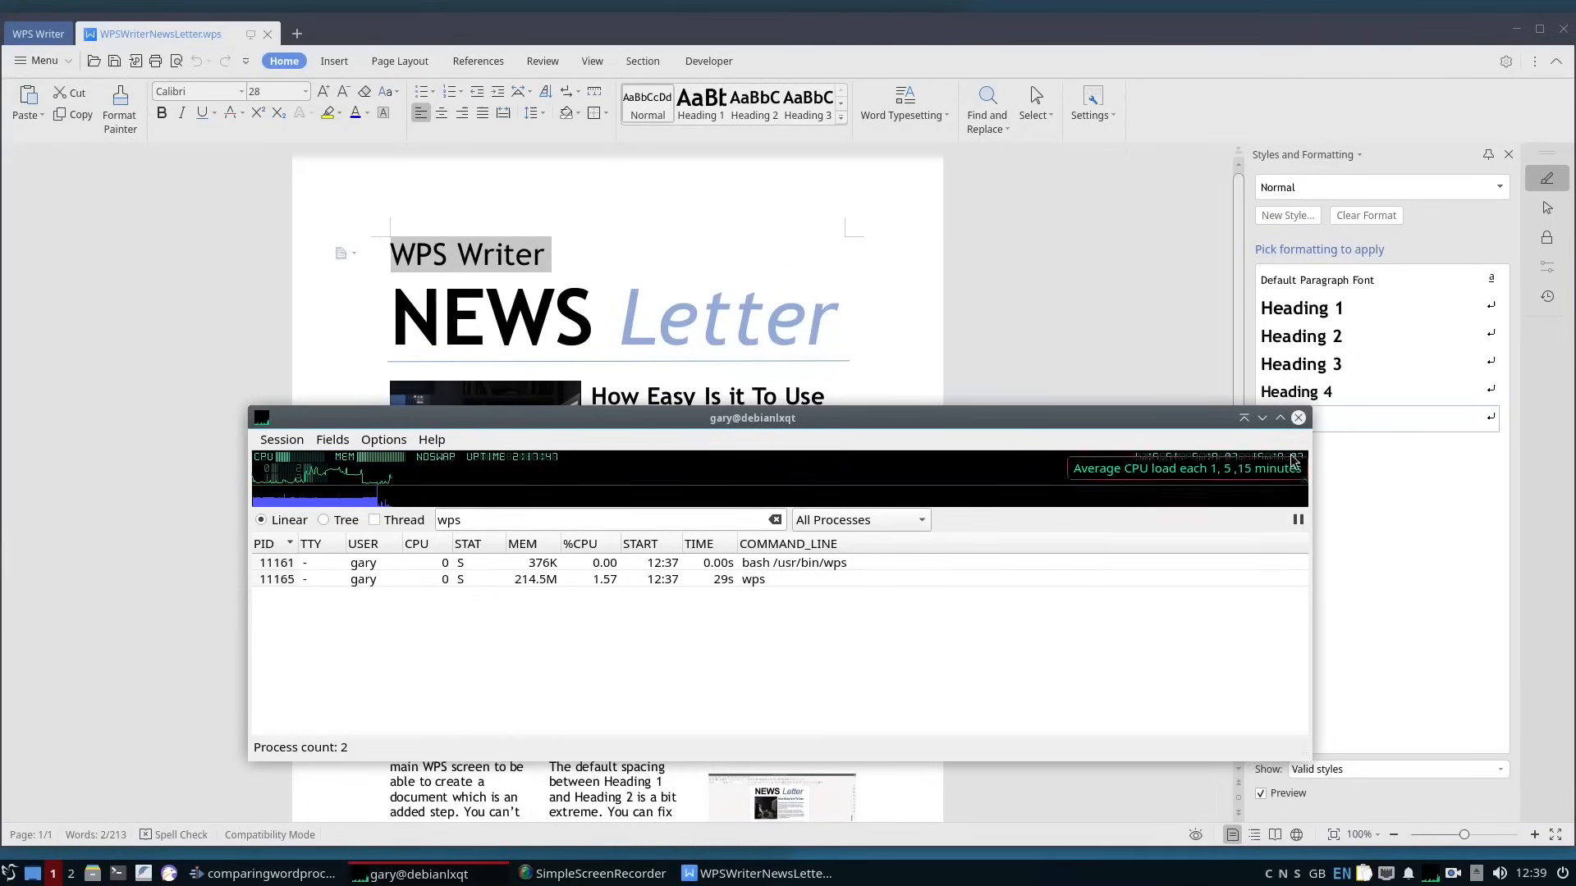
Examine the WPS, OnlyOffice and AbiWord processes in the process monitor, closing the monitor and the AbiWord newsletter when done.
{"action": "left_click", "coordinate": [1299, 419]}
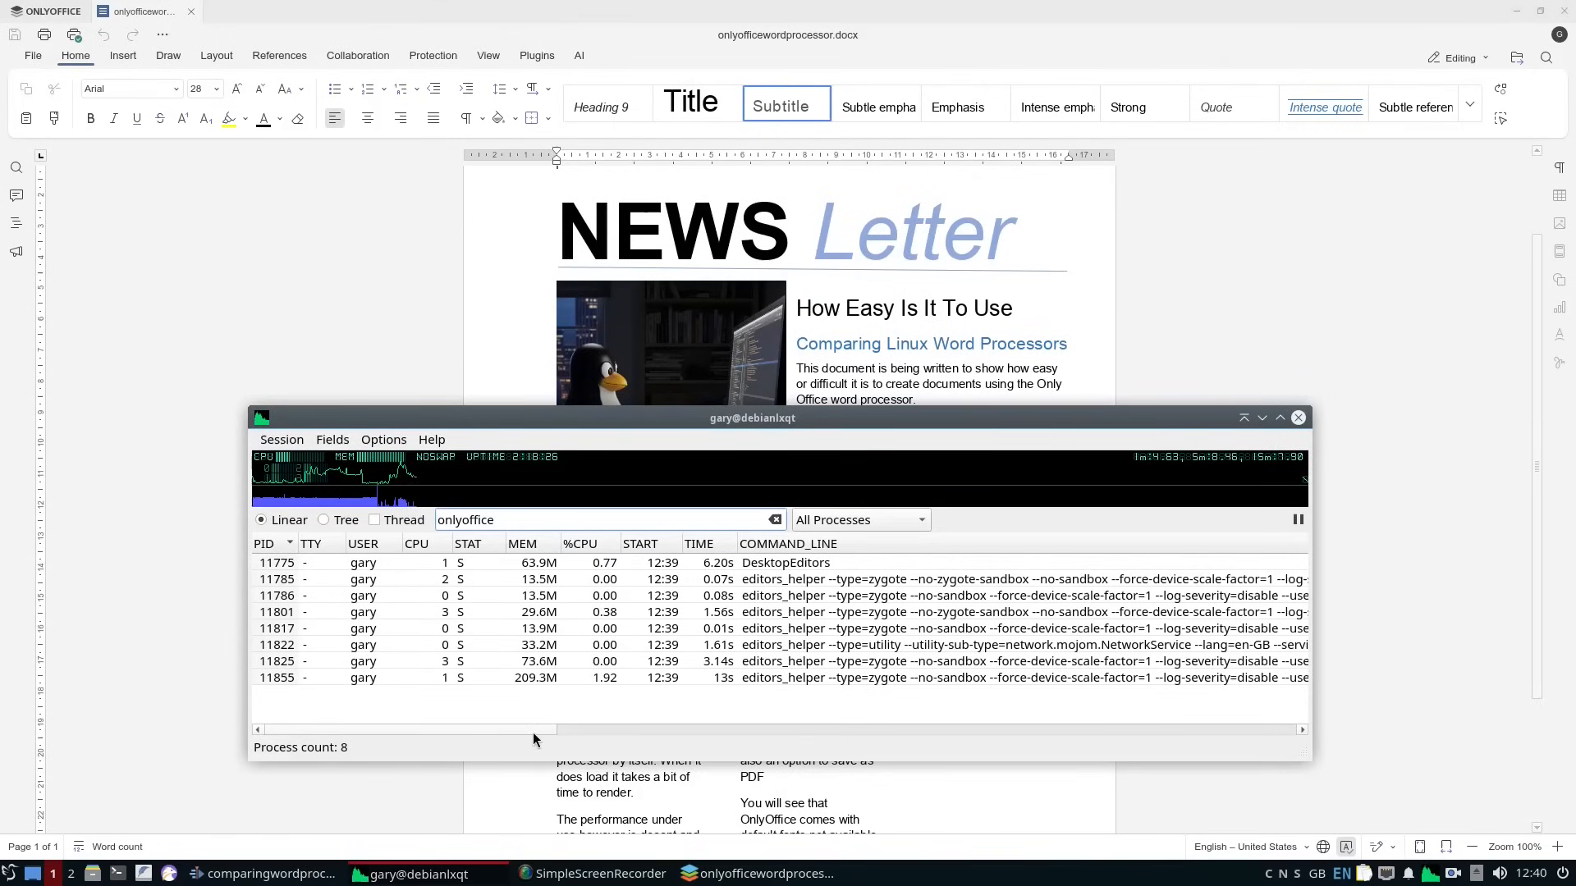
{"action": "left_click_drag", "start_coordinate": [534, 730], "coordinate": [903, 731]}
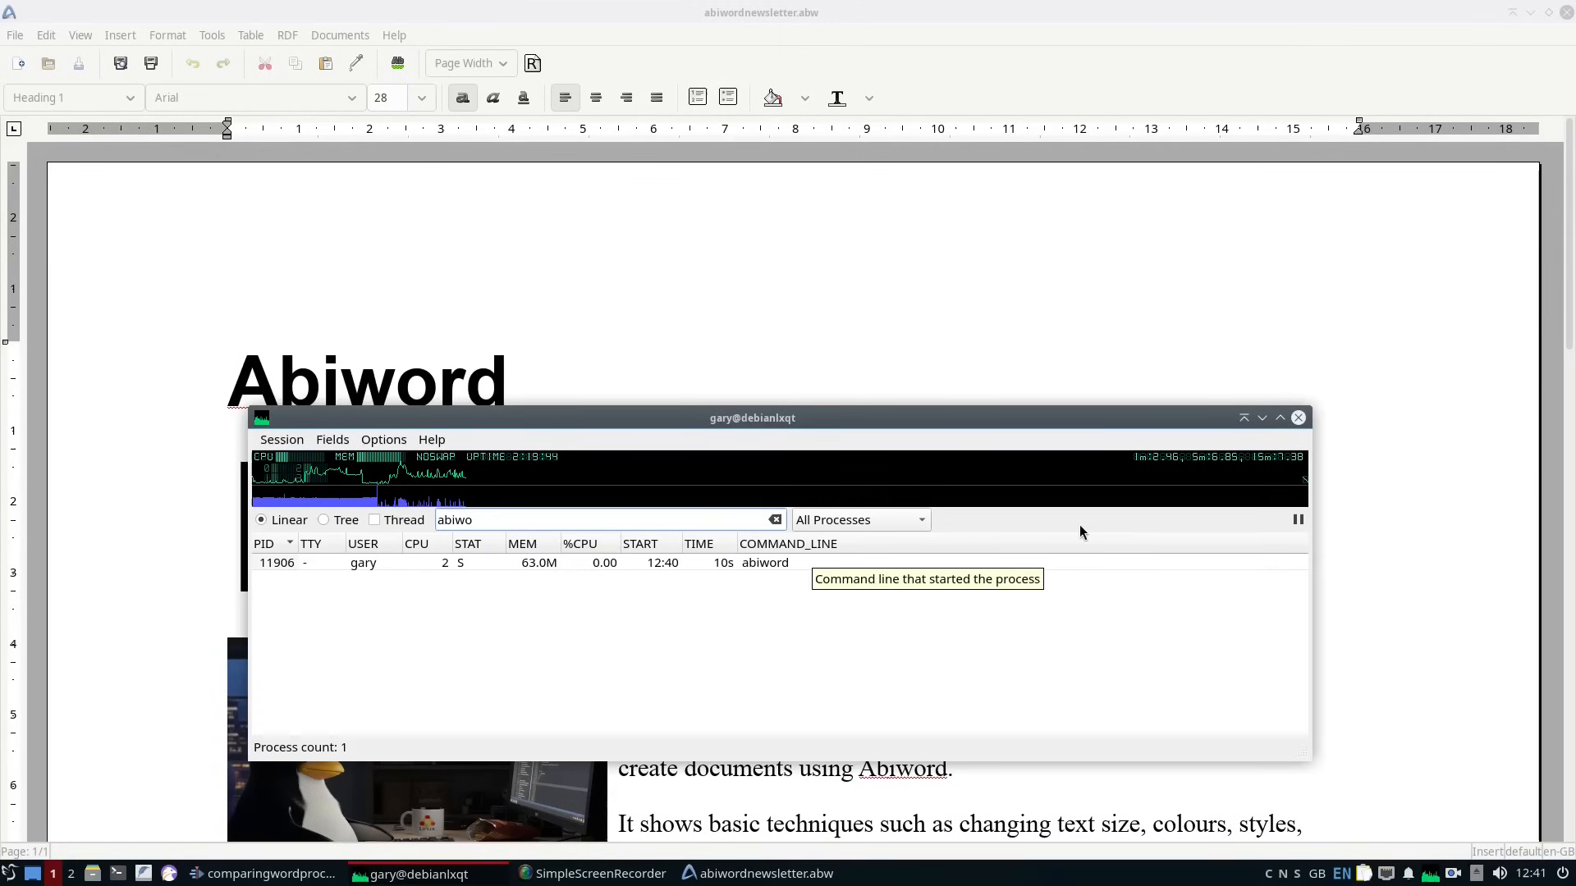
{"action": "left_click", "coordinate": [1298, 417]}
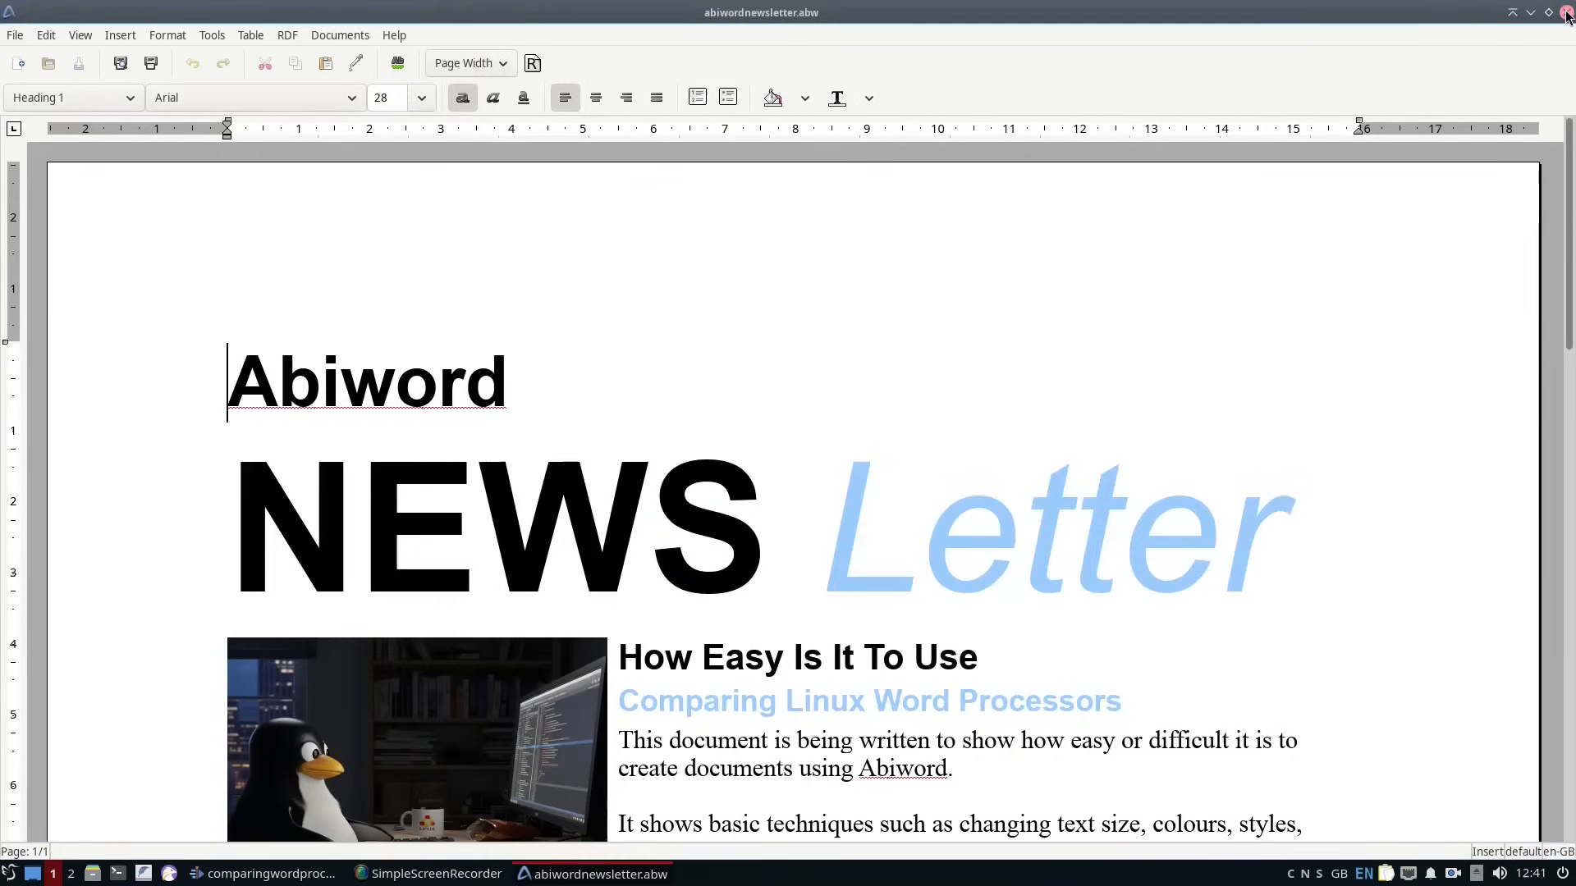
{"action": "left_click", "coordinate": [1567, 13]}
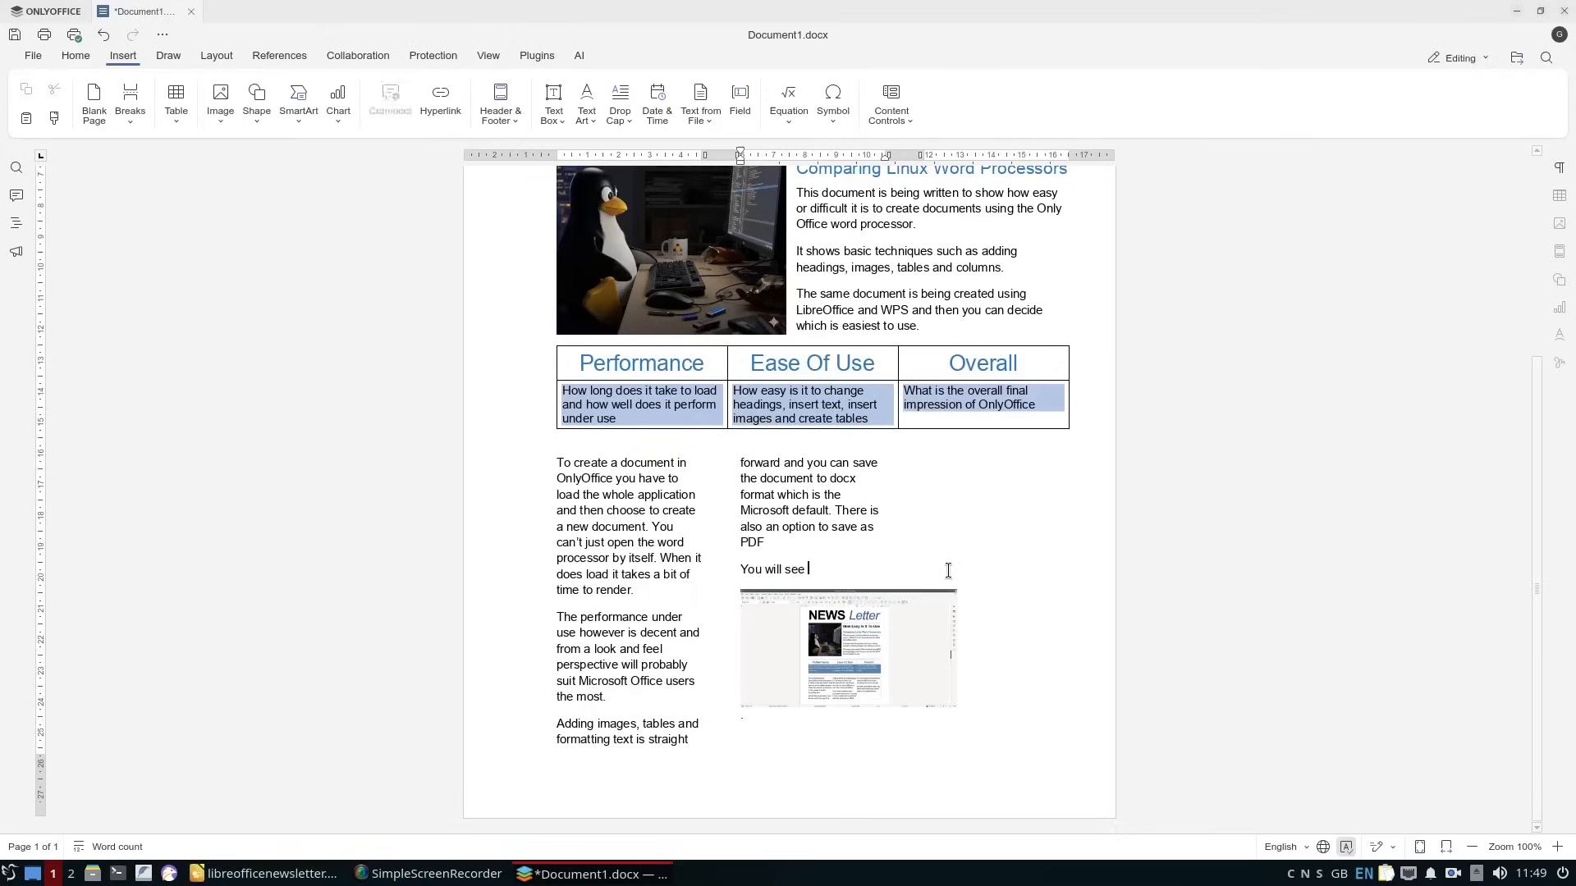
In ONLYOFFICE, continue the paragraph above the screenshot so it reads "You will see that OnlyOffice comes with default fonts not available by default".
{"action": "type", "text": "OnlyOffice comes w"}
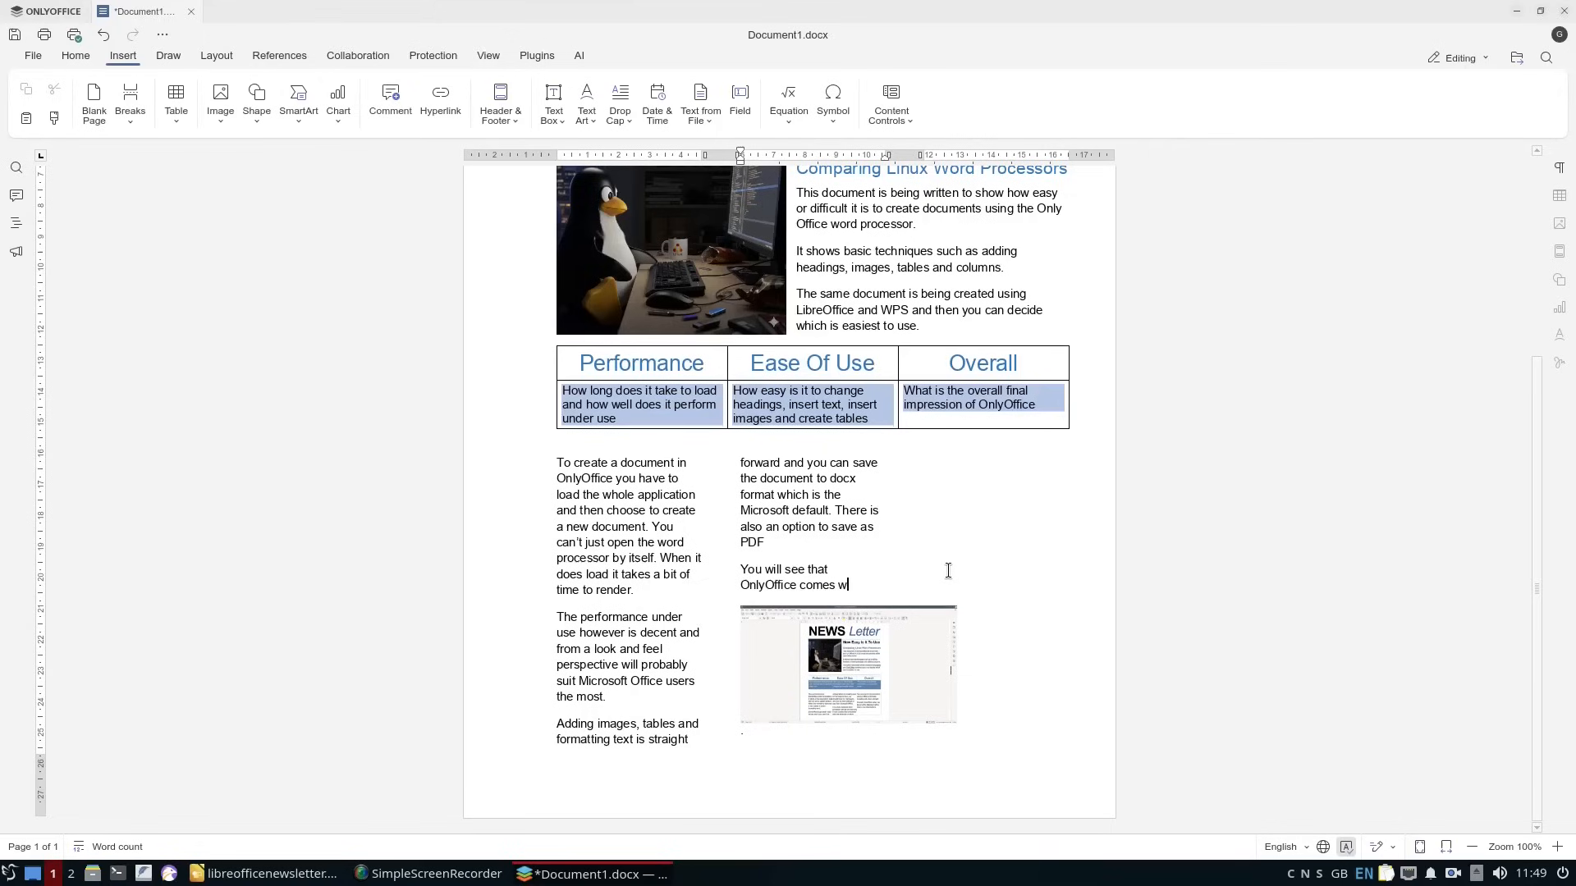
{"action": "type", "text": "ith default fo"}
{"action": "type", "text": "nts"}
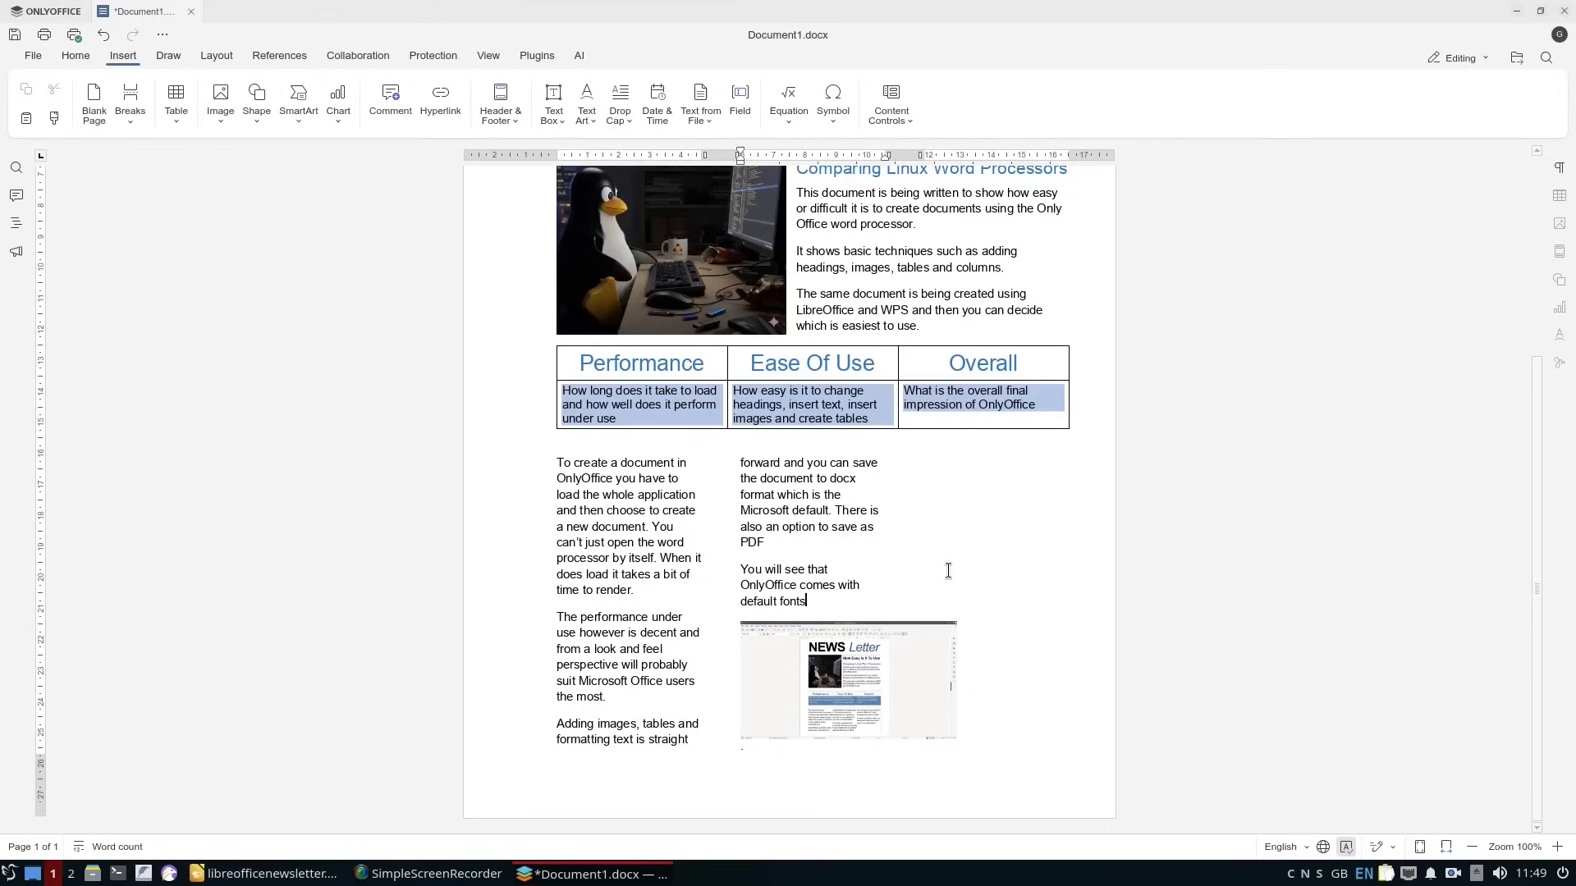
{"action": "type", "text": " not available by default"}
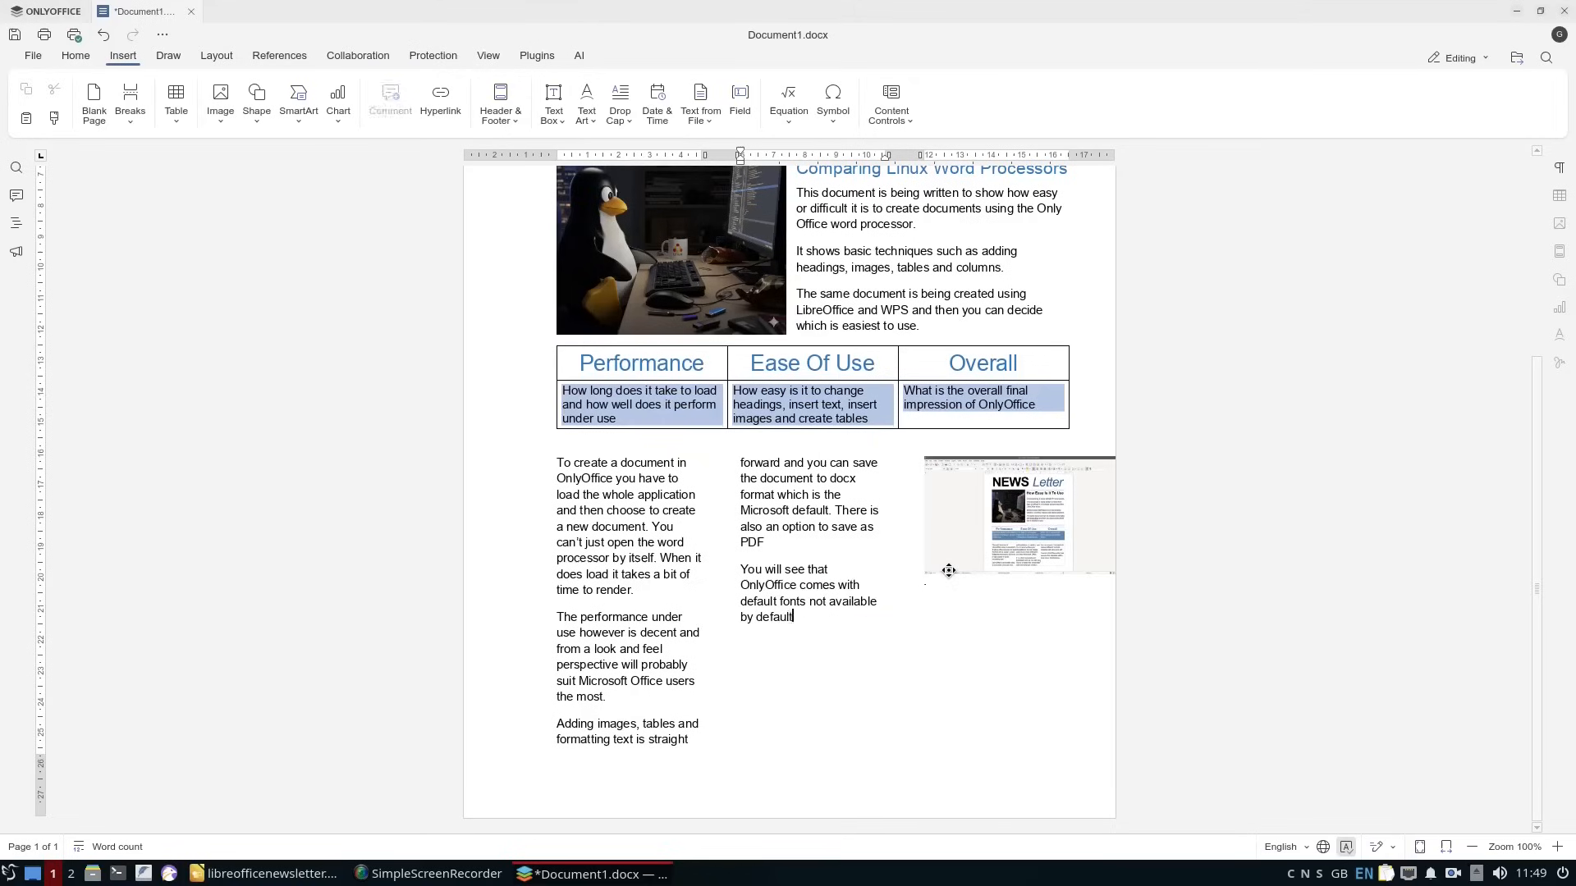